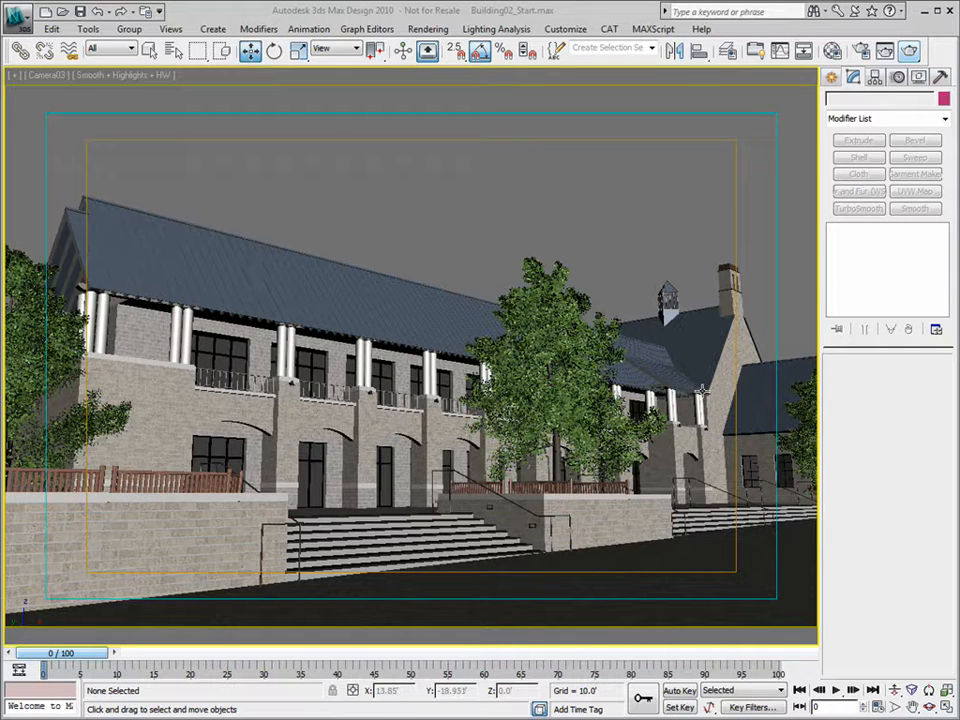
- Switch to a Perspective view, orbit above the brick building, and open the Material Editor
key("p")
key("ctrl+r")
left_click_drag(456, 316, 402, 330)
left_click(896, 692)
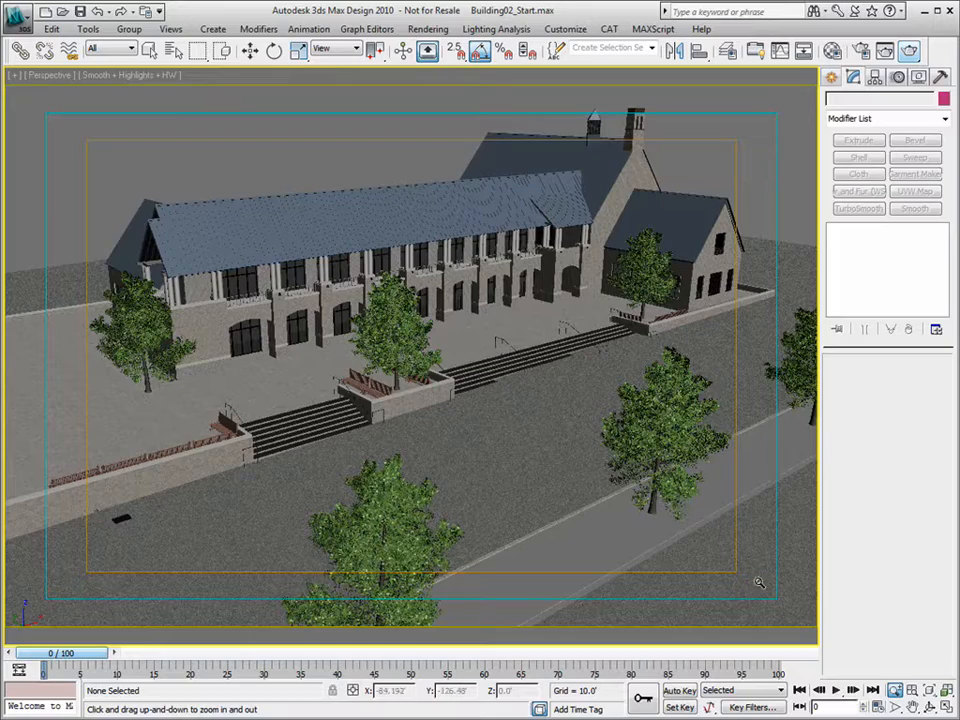
key("ctrl+r")
left_click_drag(420, 377, 328, 298)
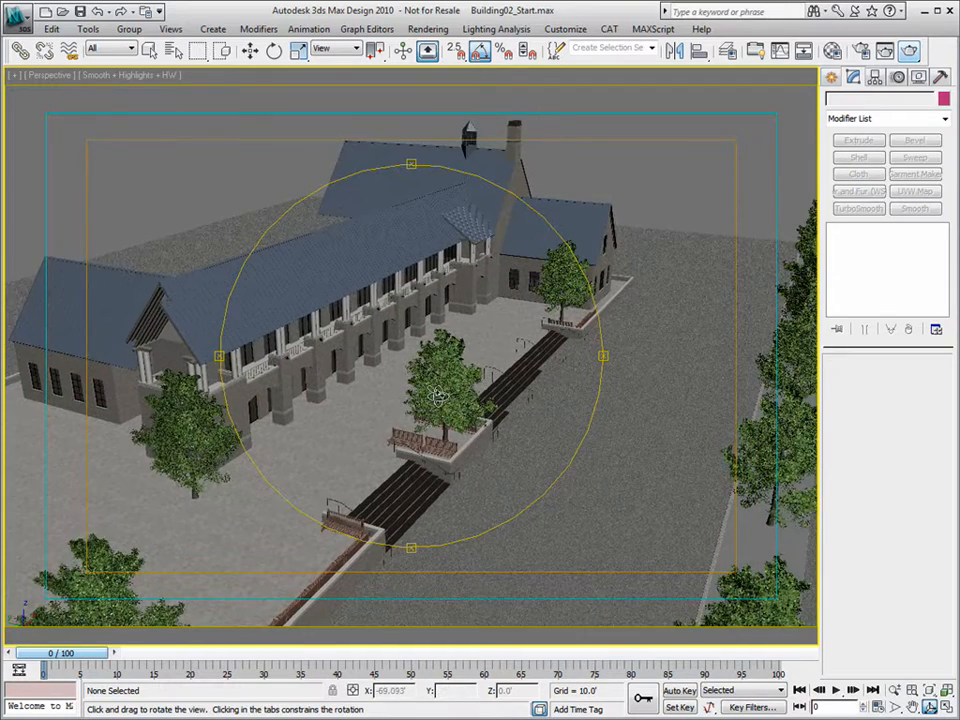
left_click(832, 50)
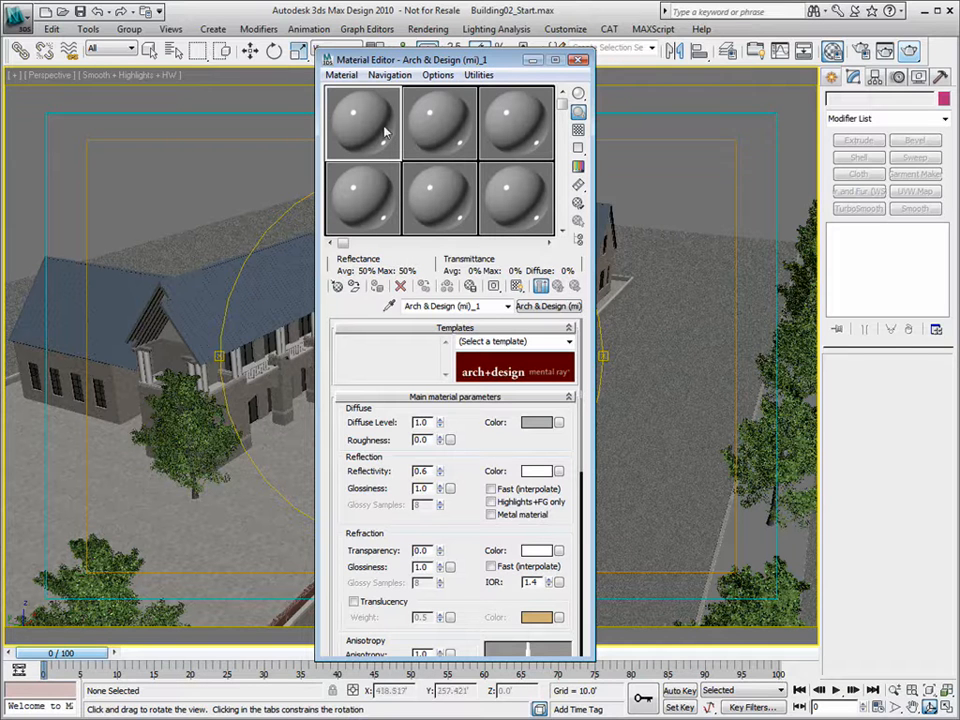
- Eyedrop the building's Bricks_02 material and open its diffuse Gamma & Gain map (Map #64)
left_click(389, 305)
left_click(233, 386)
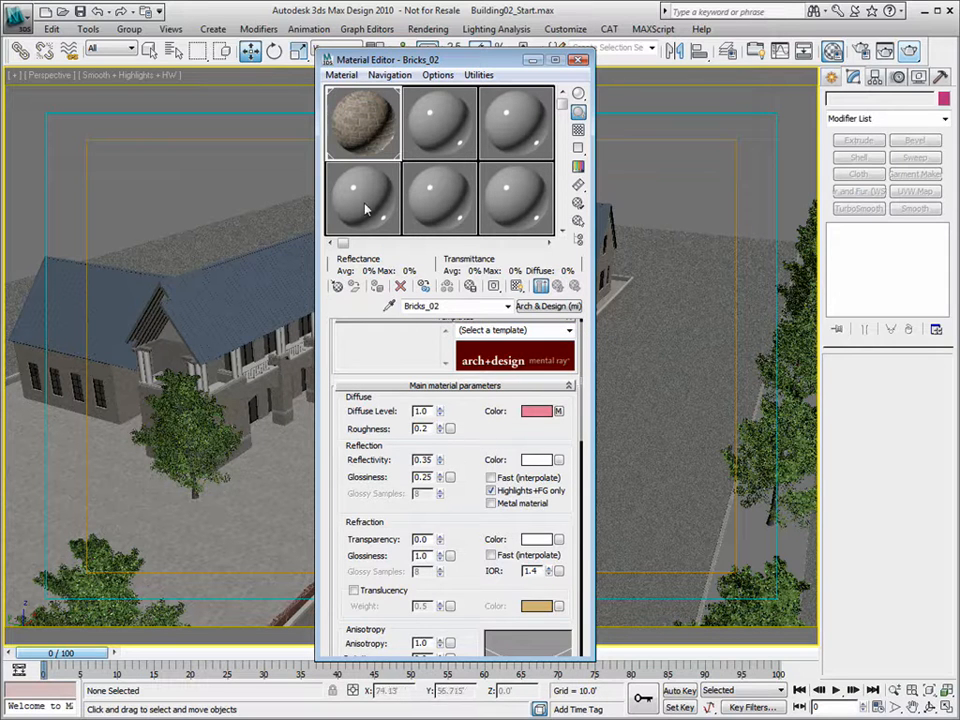
left_click(559, 412)
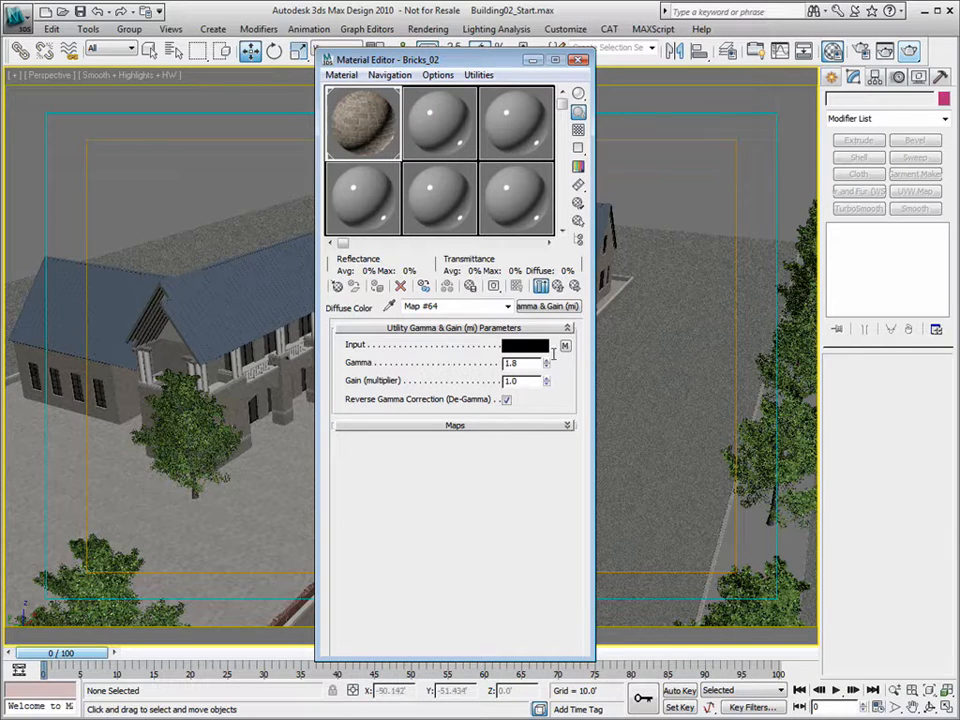
left_click(557, 286)
left_click(560, 416)
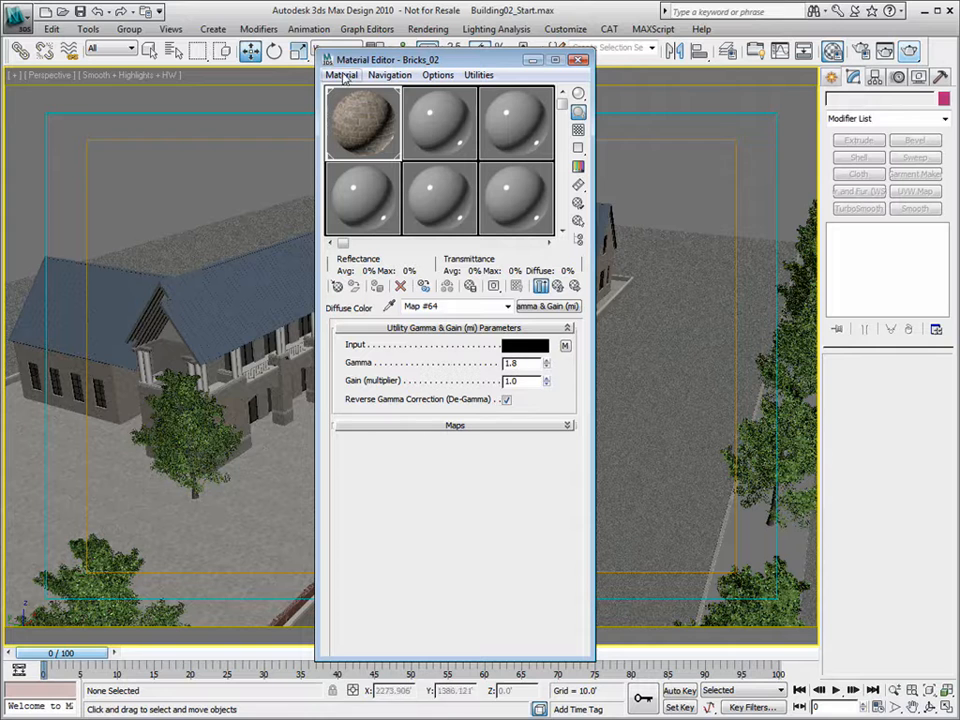
left_click_drag(397, 64, 273, 70)
left_click(567, 29)
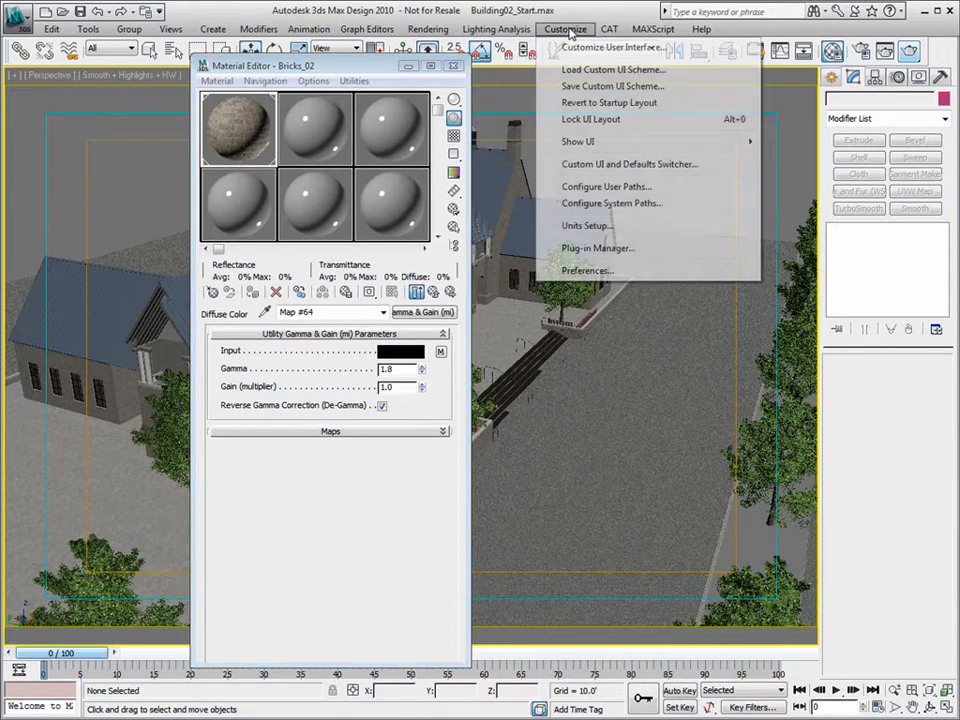
left_click(585, 270)
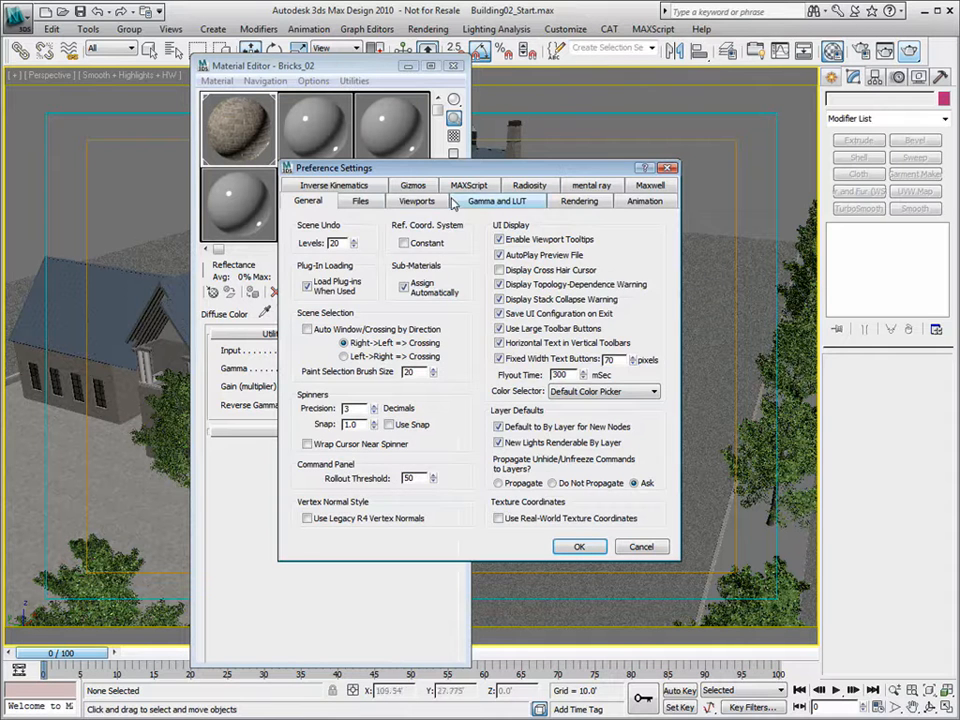
left_click(500, 201)
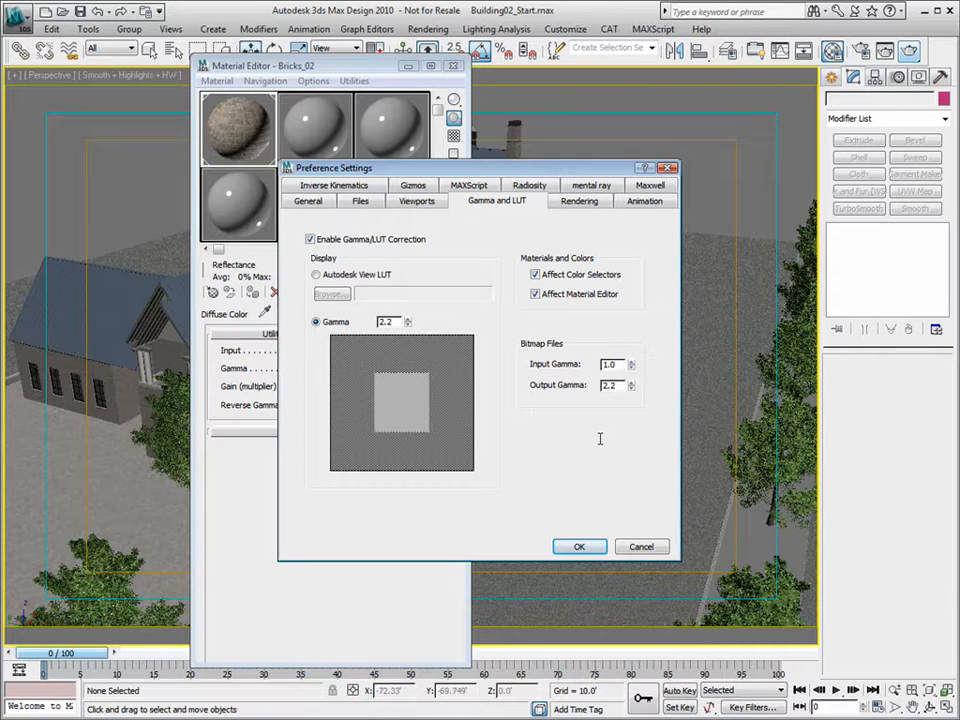
left_click(640, 547)
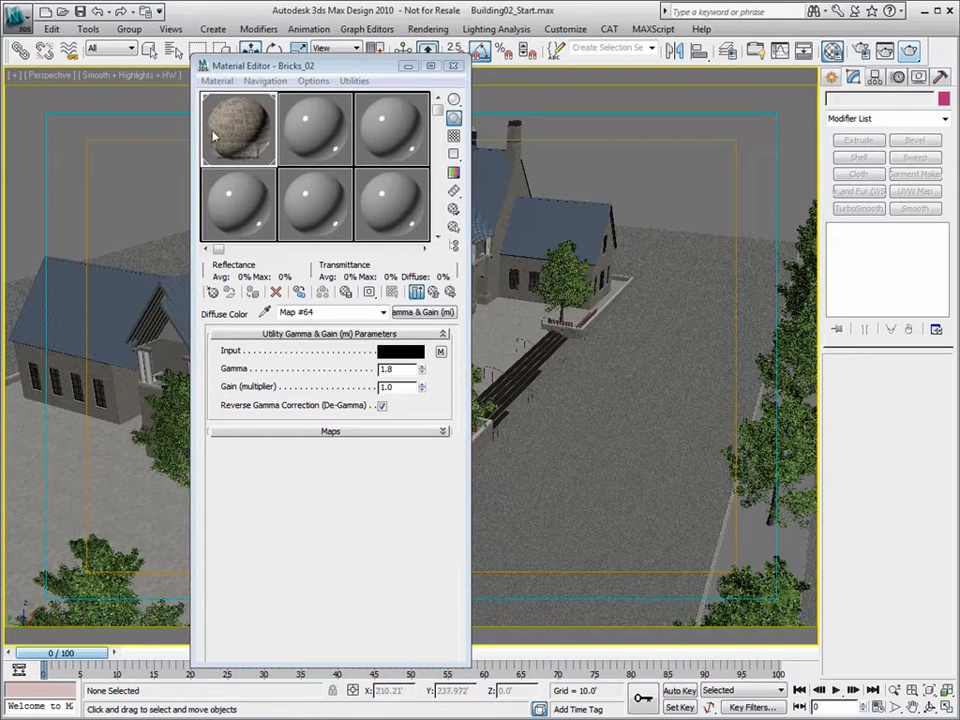
- Open the brick bitmap feeding the Gamma & Gain map and view the texture enlarged
left_click(433, 292)
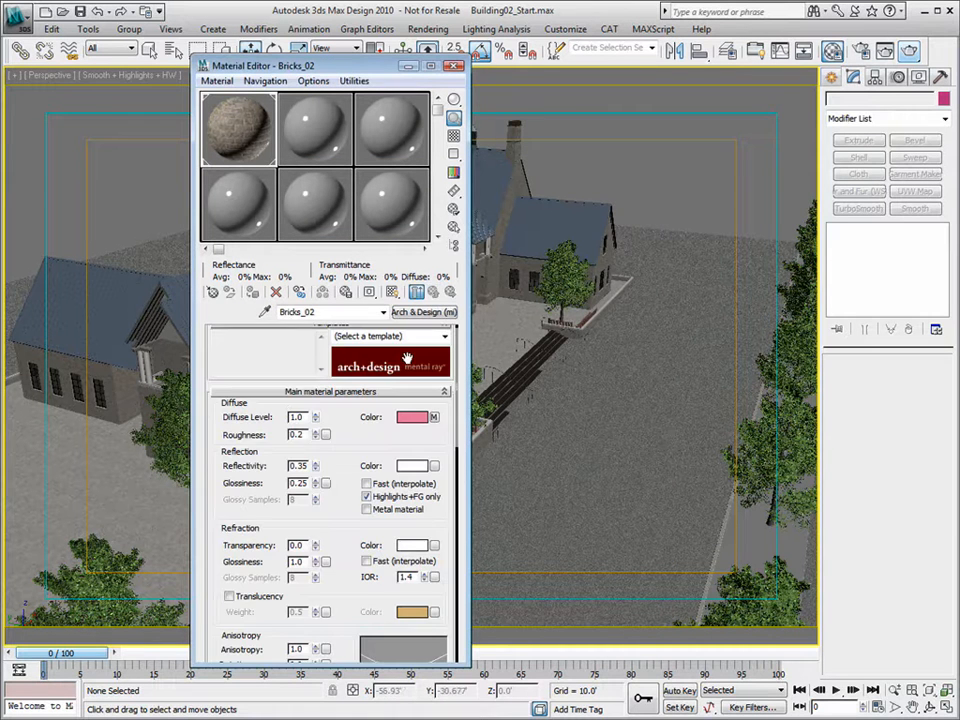
left_click(437, 416)
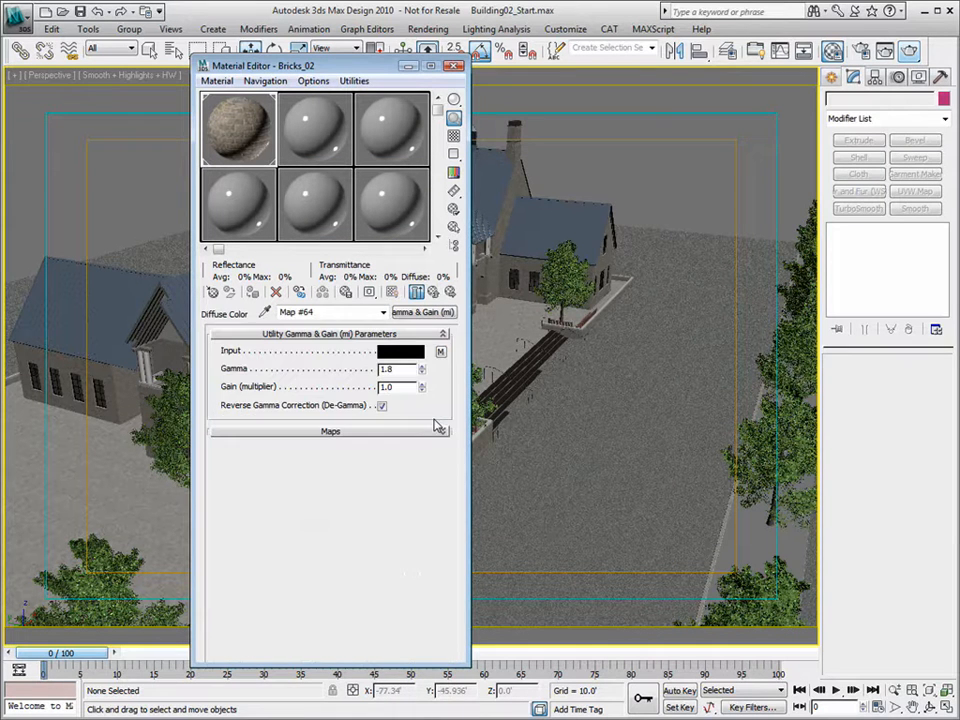
left_click(440, 351)
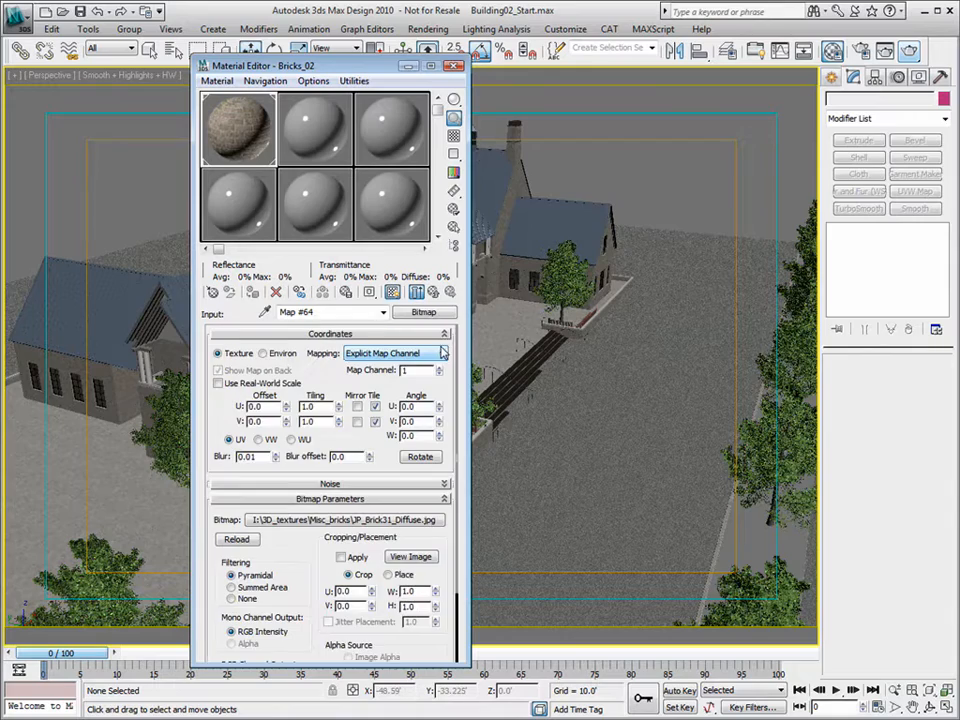
left_click(410, 556)
double_click(837, 118)
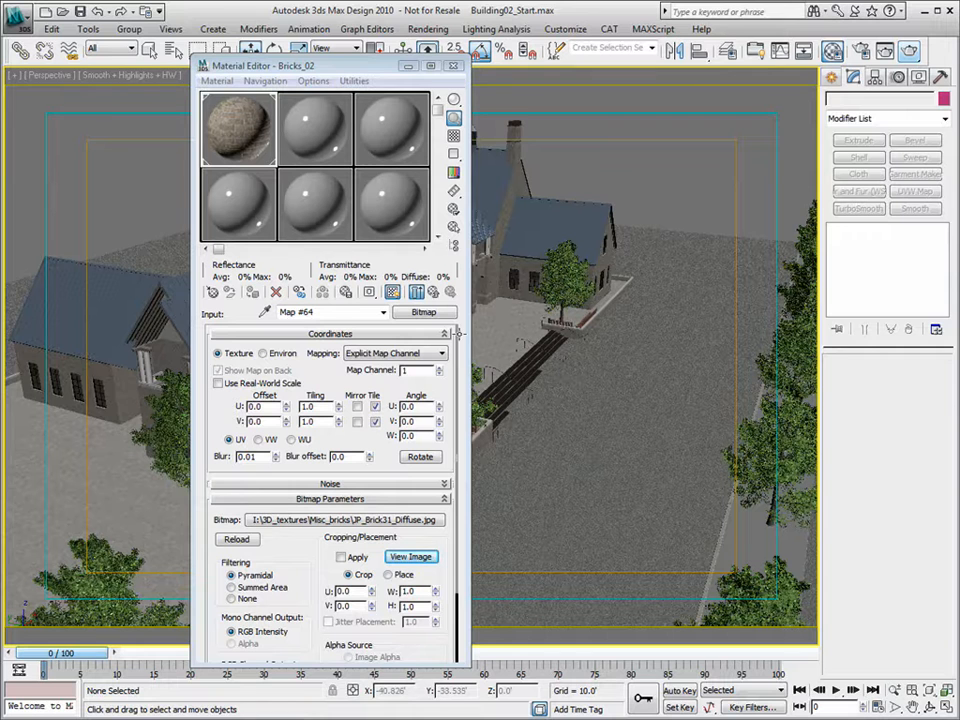
- Try a gamma of 2.2 on the diffuse Gamma & Gain map, then restore it to 1.8
left_click(434, 292)
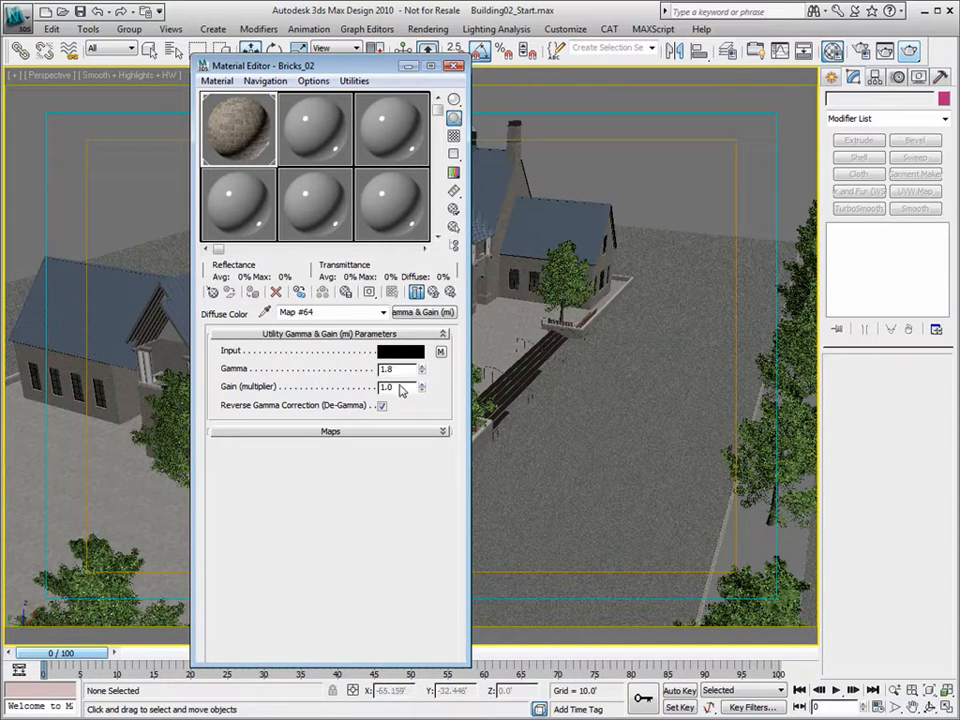
left_click_drag(421, 374, 422, 300)
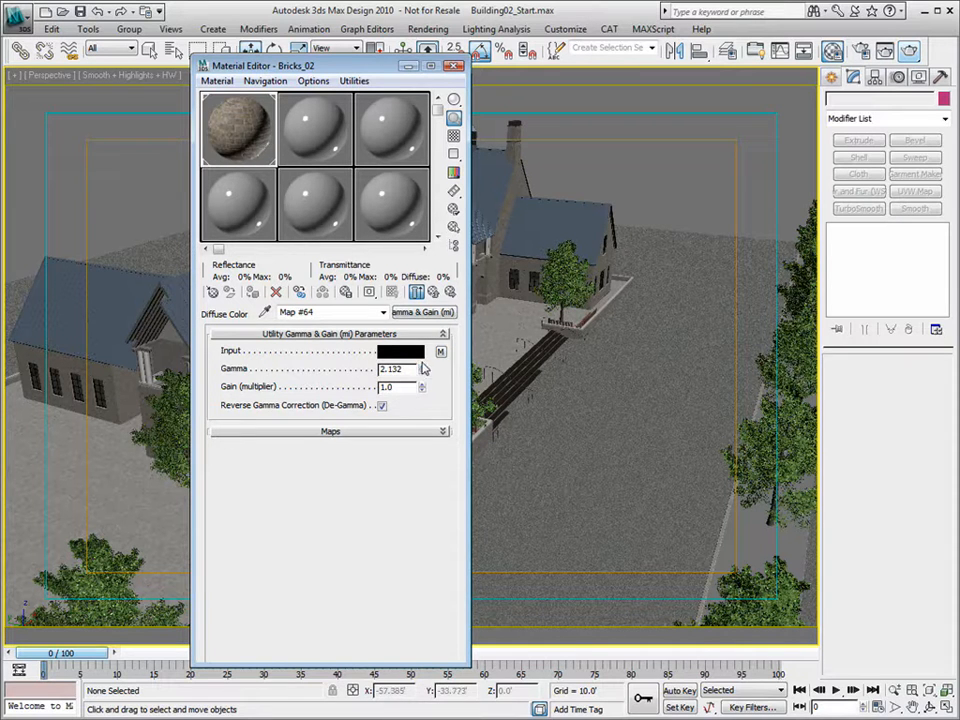
left_click_drag(414, 369, 285, 371)
type("2.2")
key("Tab")
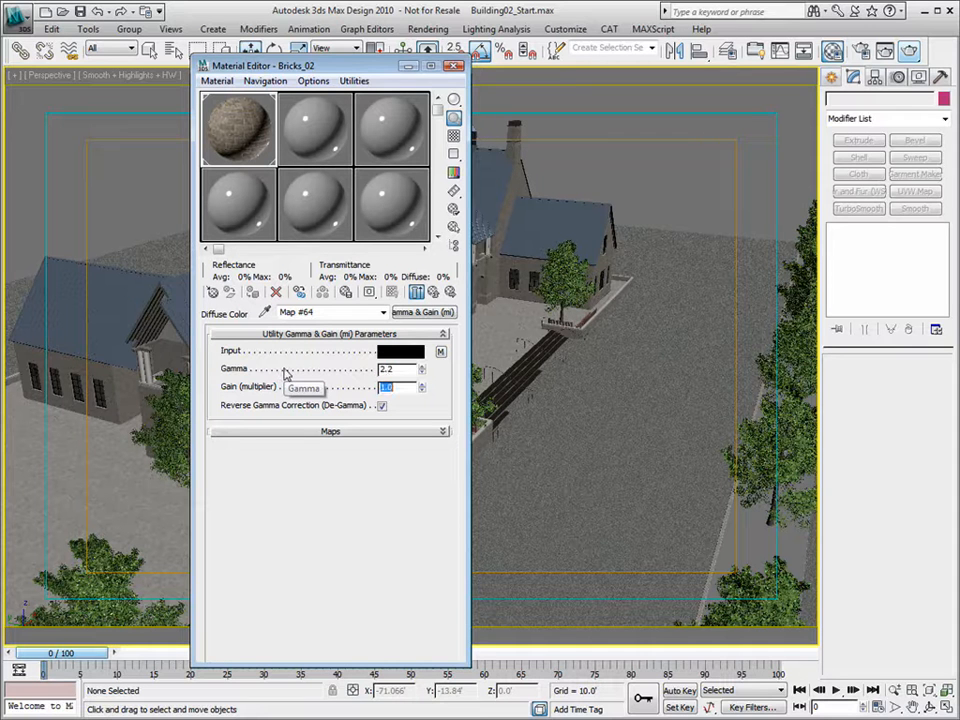
left_click_drag(395, 369, 310, 383)
type("1.8")
key("Tab")
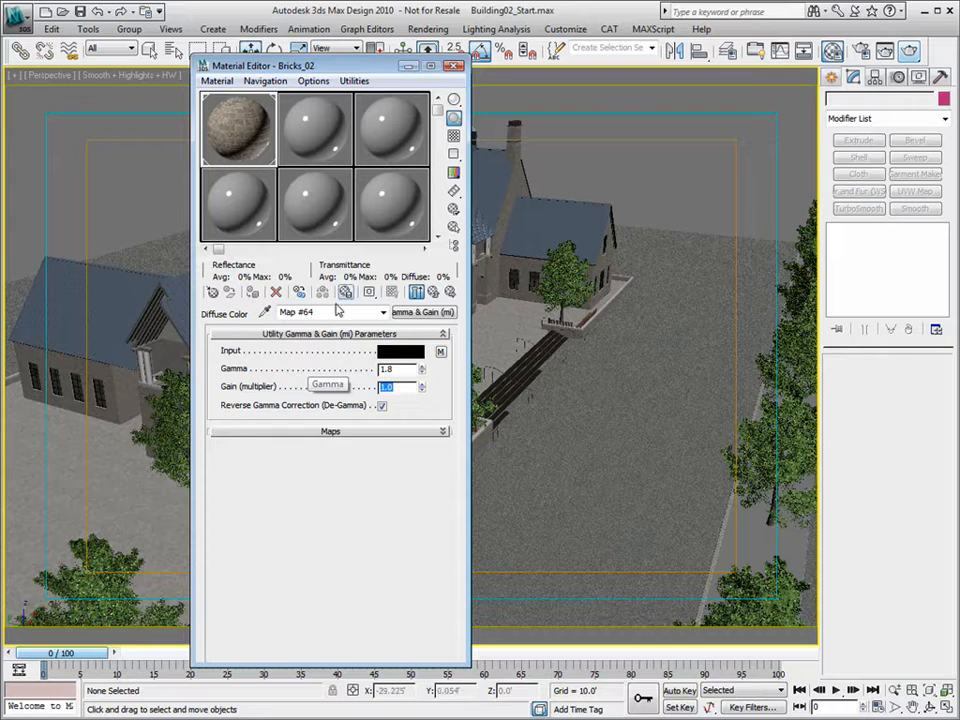
left_click(431, 293)
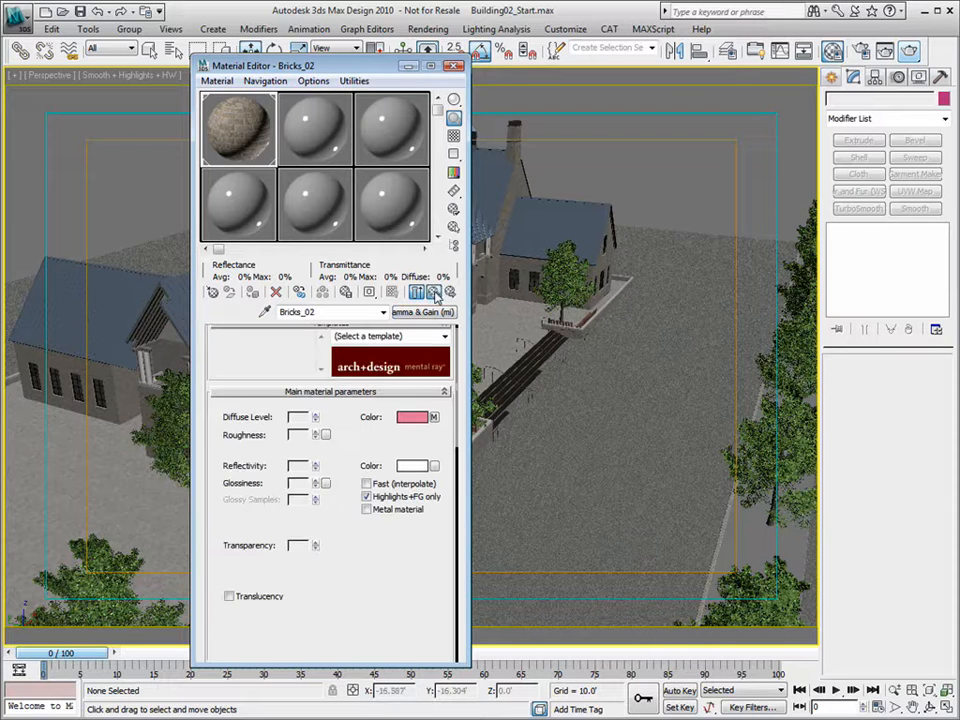
- Pick the Bricks_01 material from the building, then close the Material Editor
left_click(265, 312)
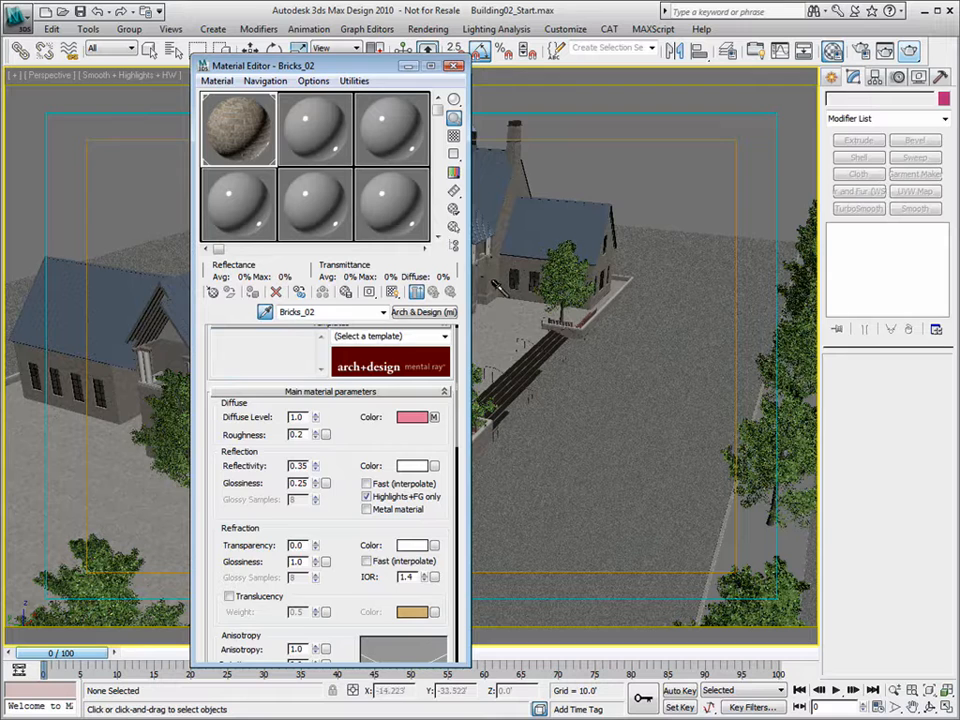
left_click(493, 294)
left_click_drag(365, 58, 717, 61)
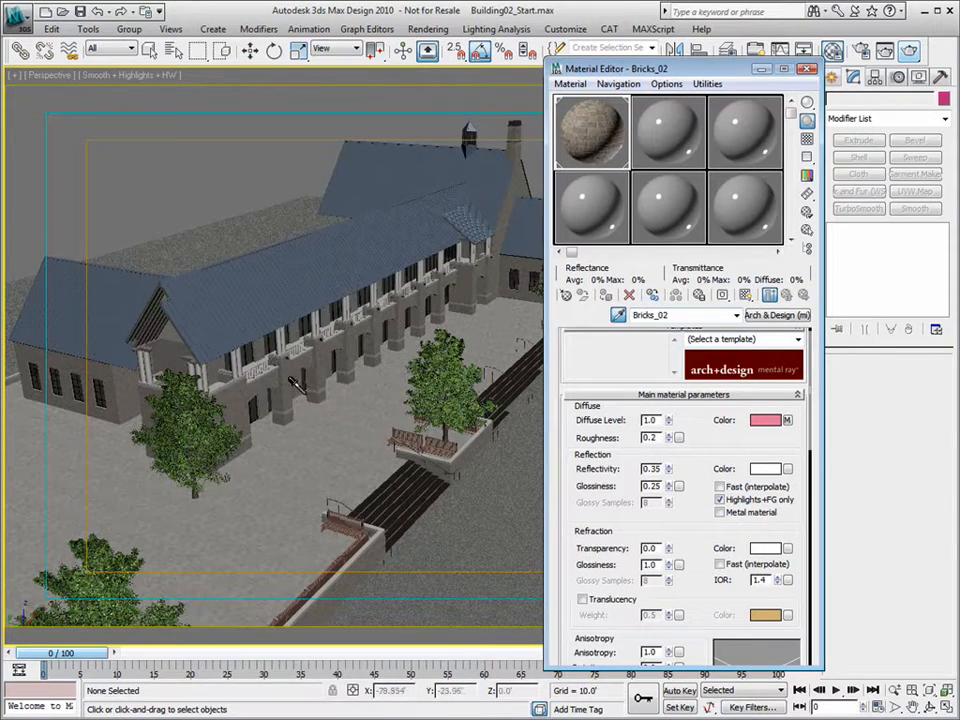
left_click(225, 292)
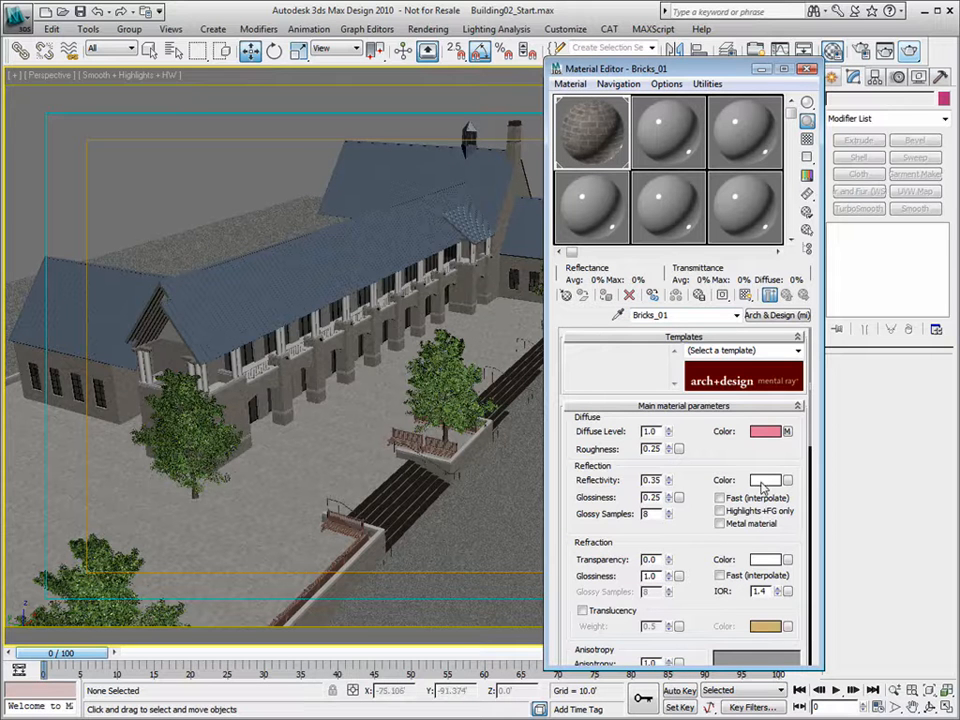
left_click(808, 70)
- Orbit the perspective view around the building until the whole site is visible
left_click(929, 707)
left_click_drag(460, 390, 403, 422)
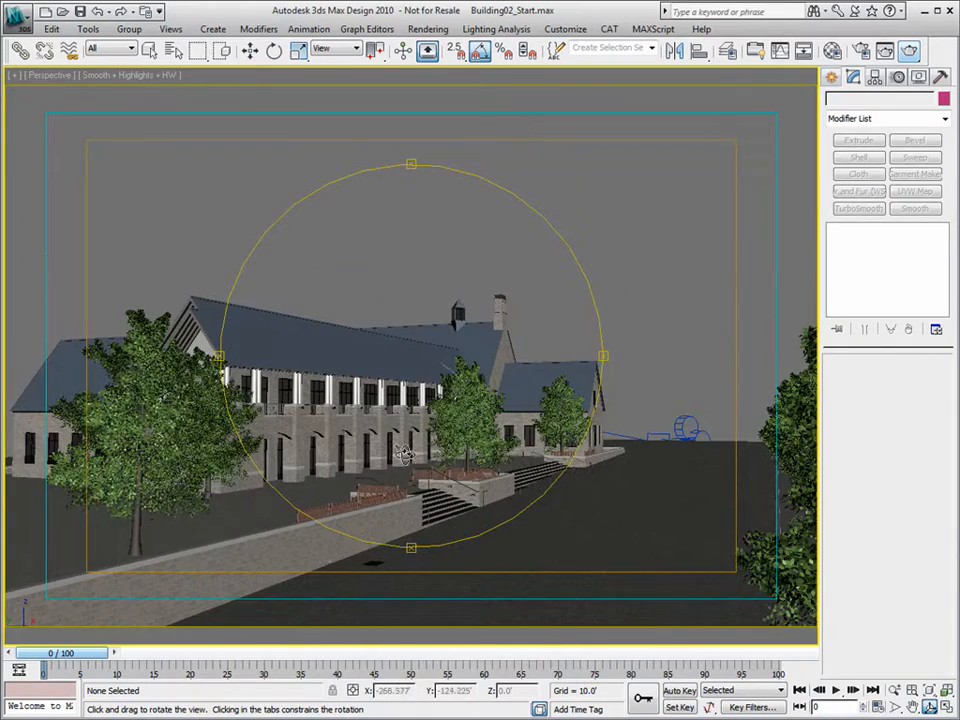
left_click_drag(403, 455, 397, 483)
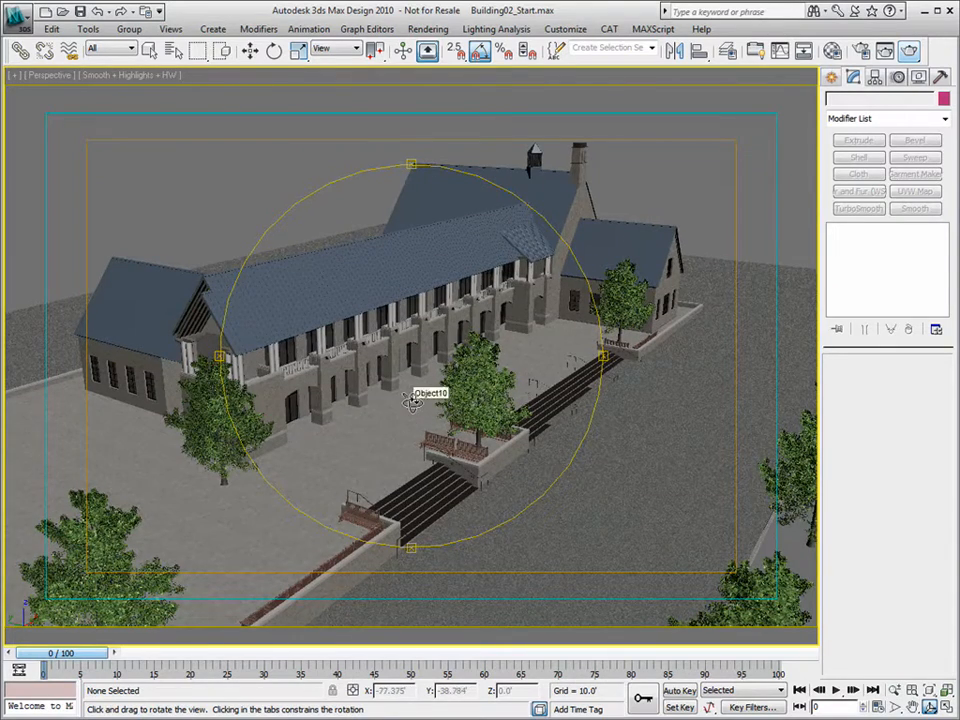
left_click_drag(420, 392, 358, 357)
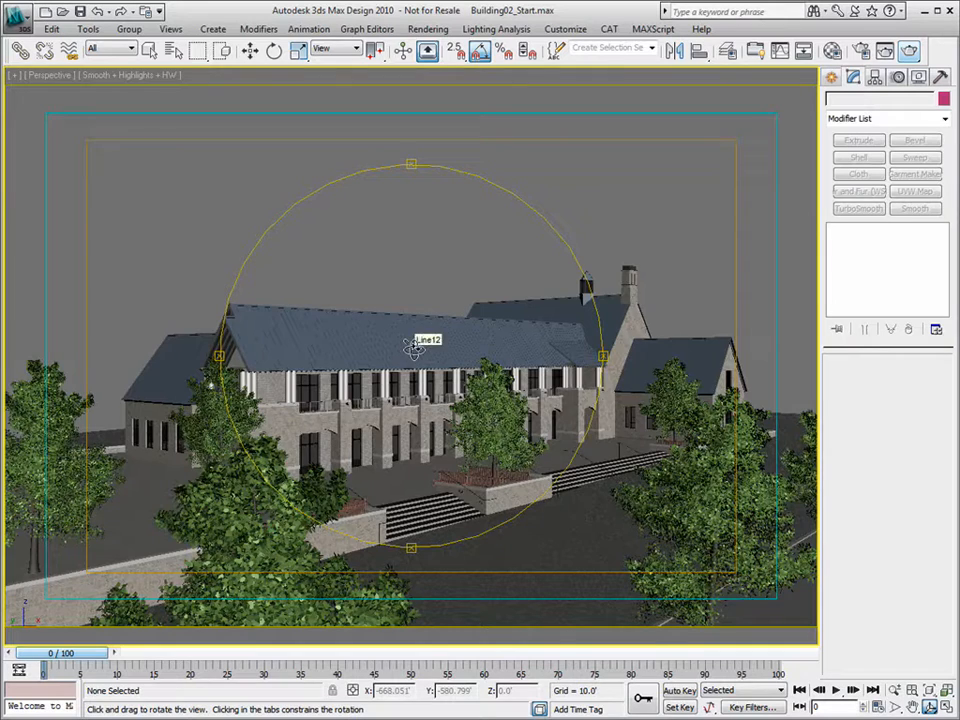
left_click_drag(405, 348, 474, 353)
left_click_drag(417, 397, 379, 381)
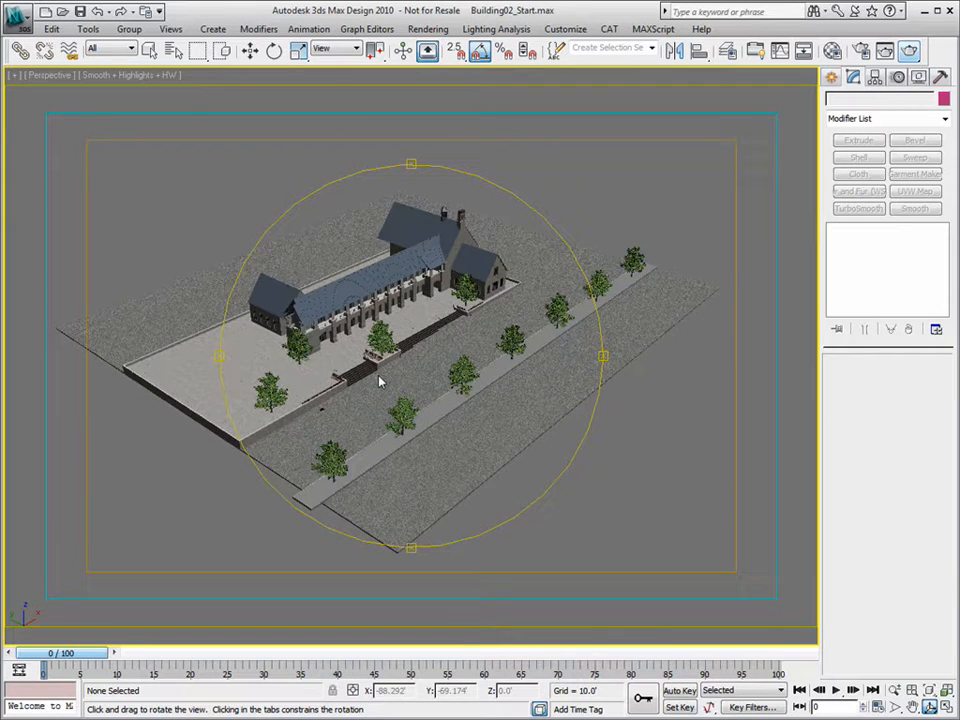
- Make layer 0 (default) current in the Layer Manager and restore the four-viewport layout
left_click(727, 50)
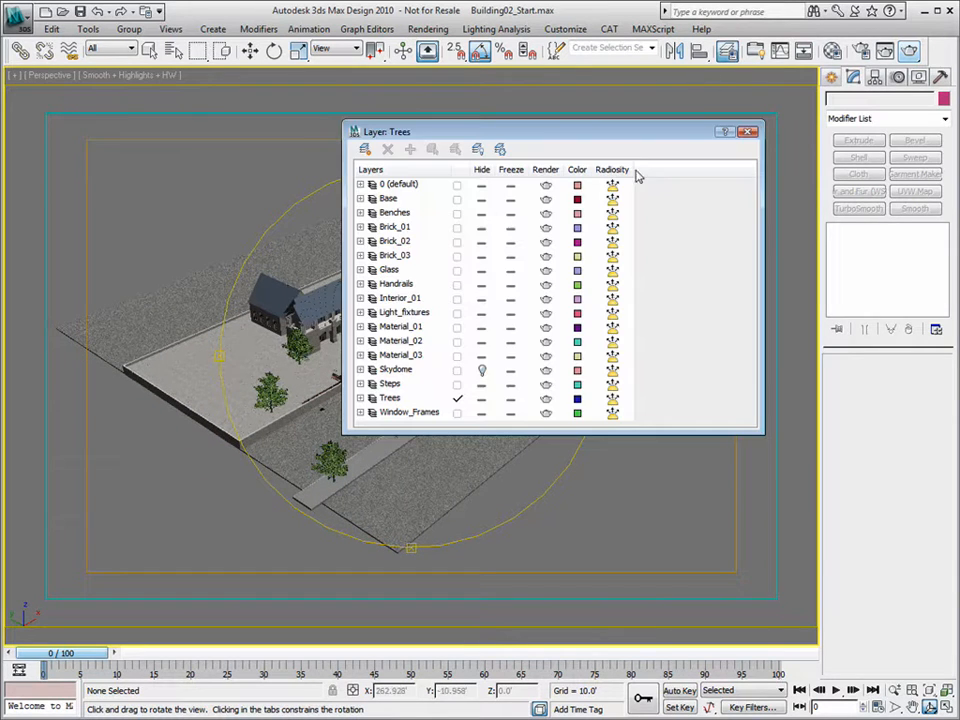
left_click(457, 186)
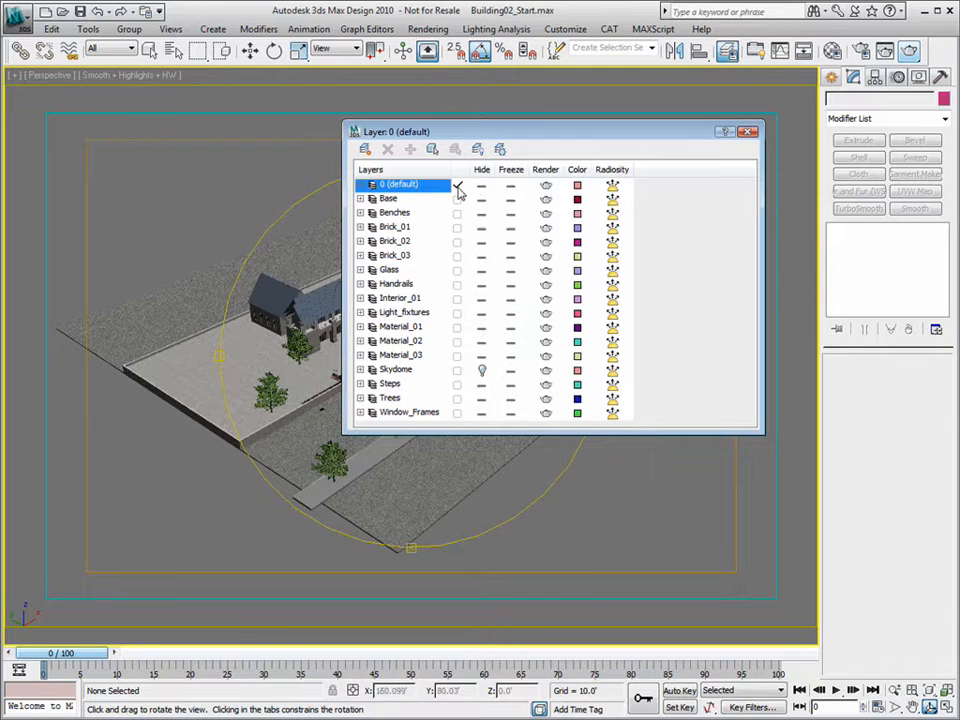
left_click(747, 132)
left_click_drag(417, 352, 433, 364)
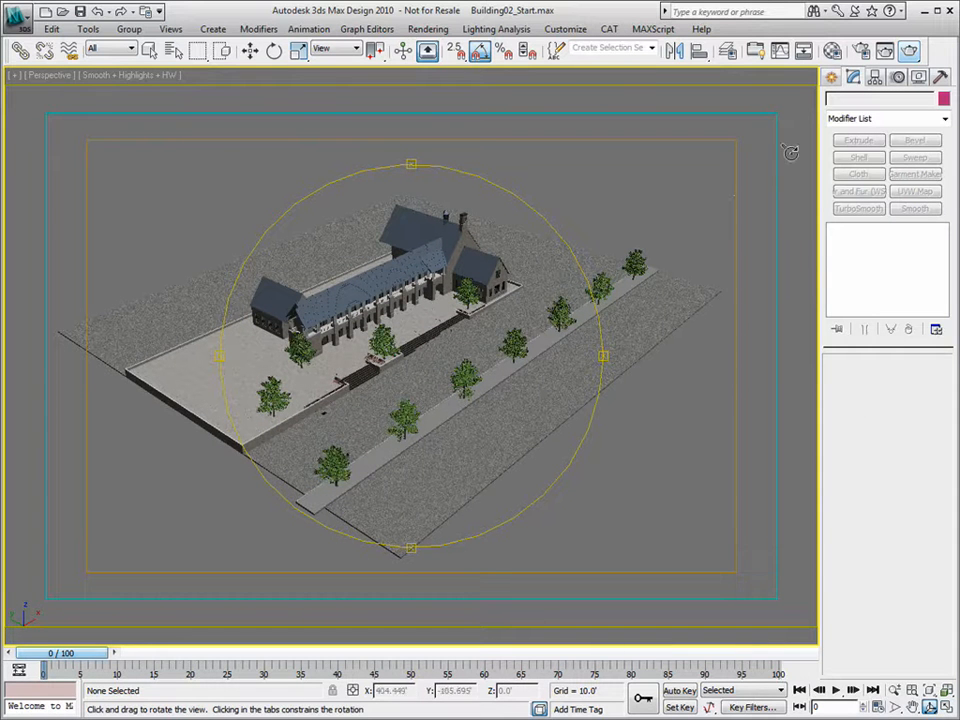
key("alt+w")
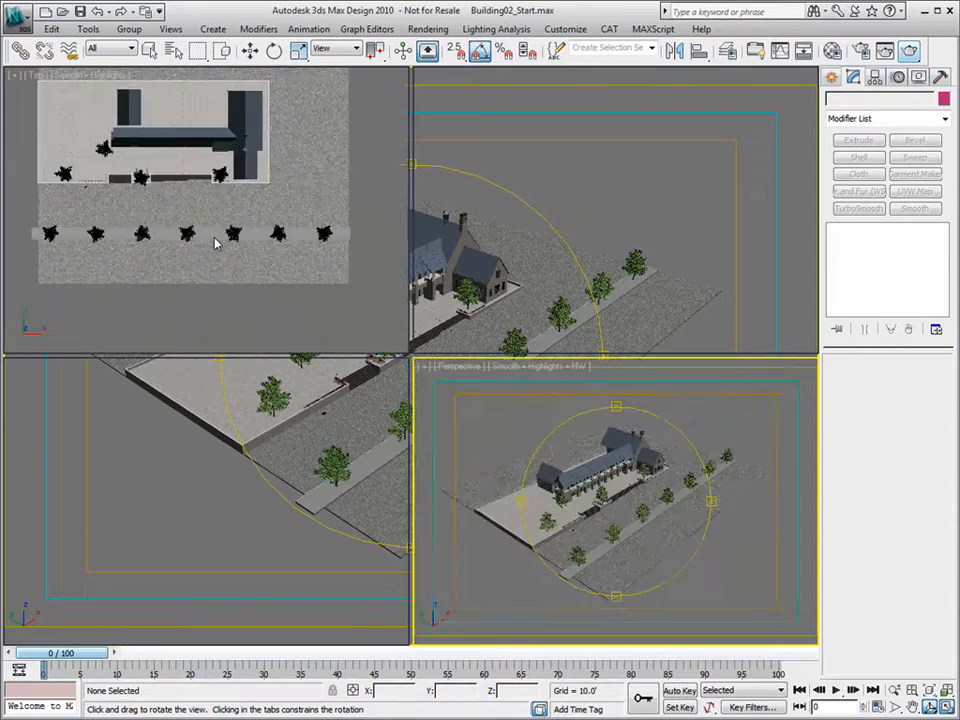
- Place a Daylight system compass over the site, accepting mr Photographic exposure and mr Physical Sky
scroll(213, 234, "down", 6)
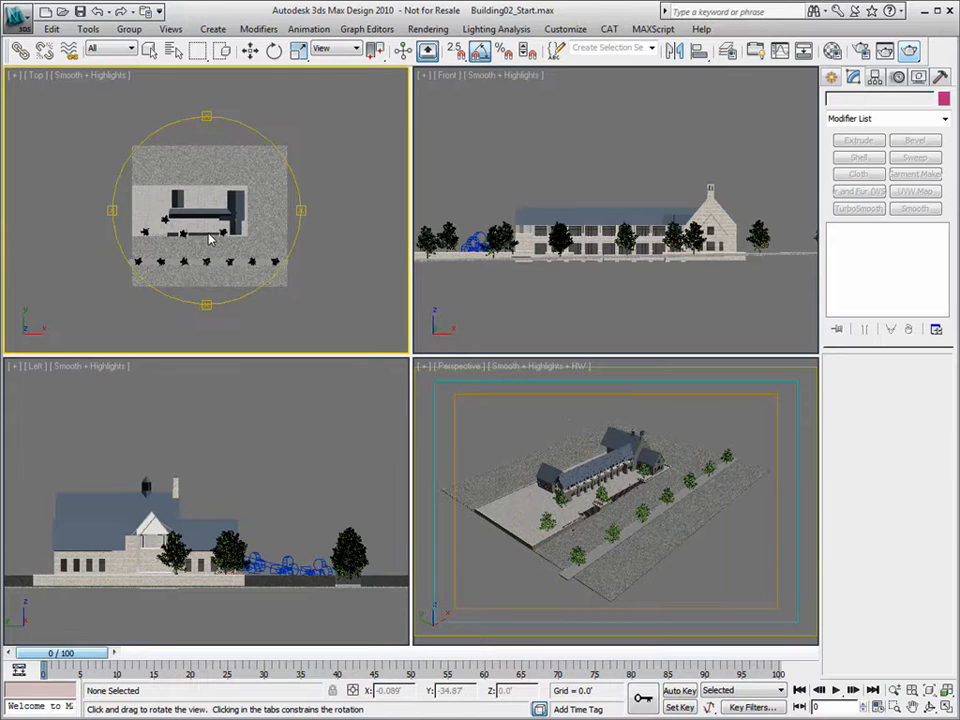
left_click(831, 77)
left_click(945, 101)
left_click(918, 190)
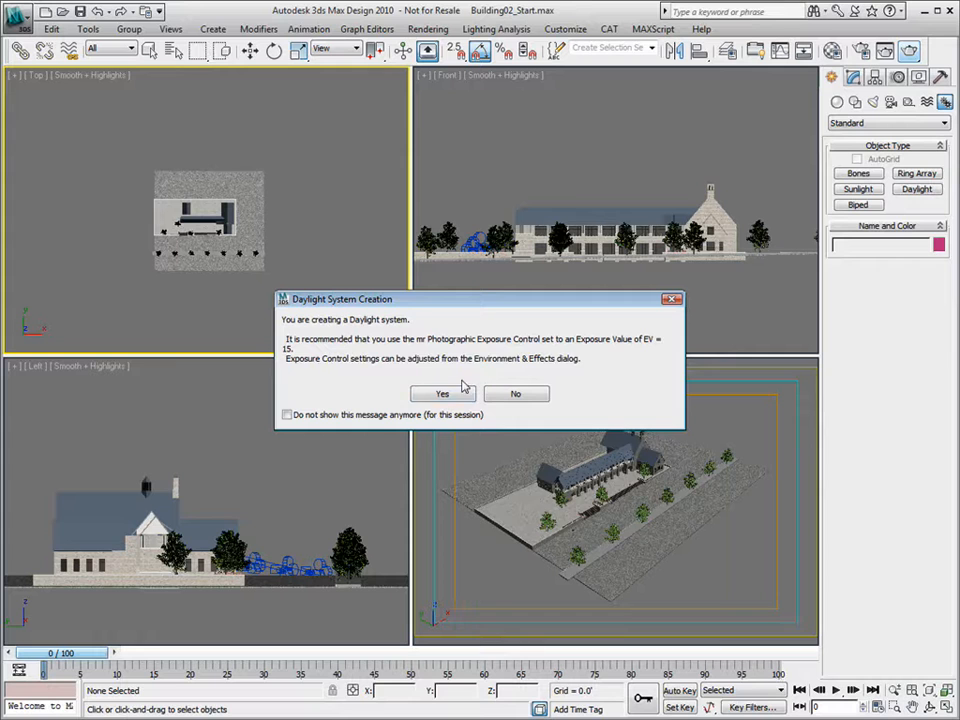
left_click(443, 396)
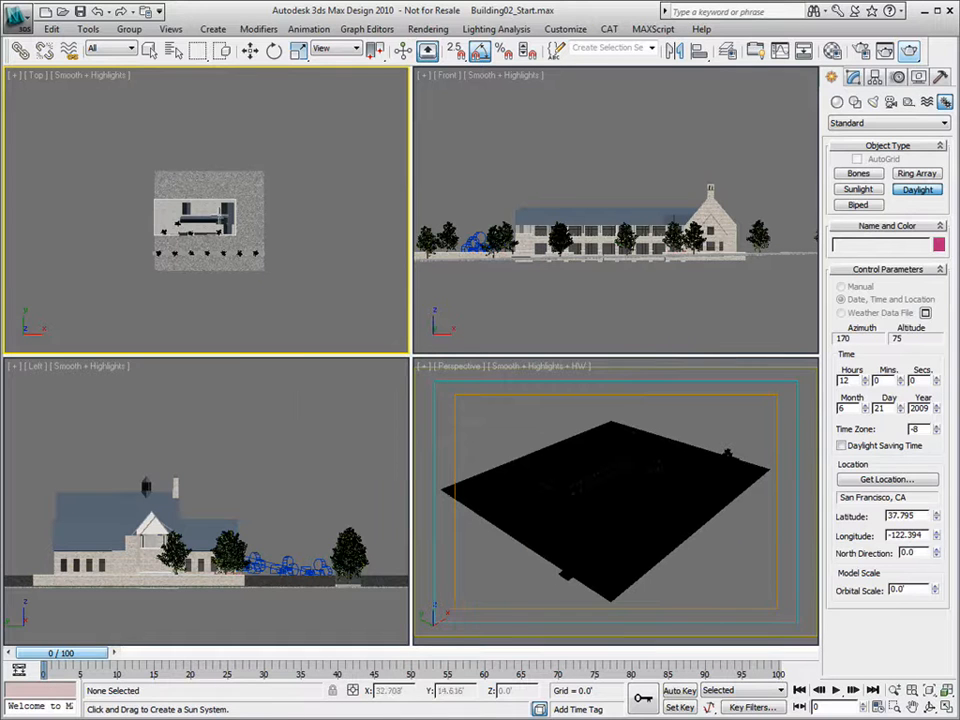
left_click_drag(208, 222, 203, 203)
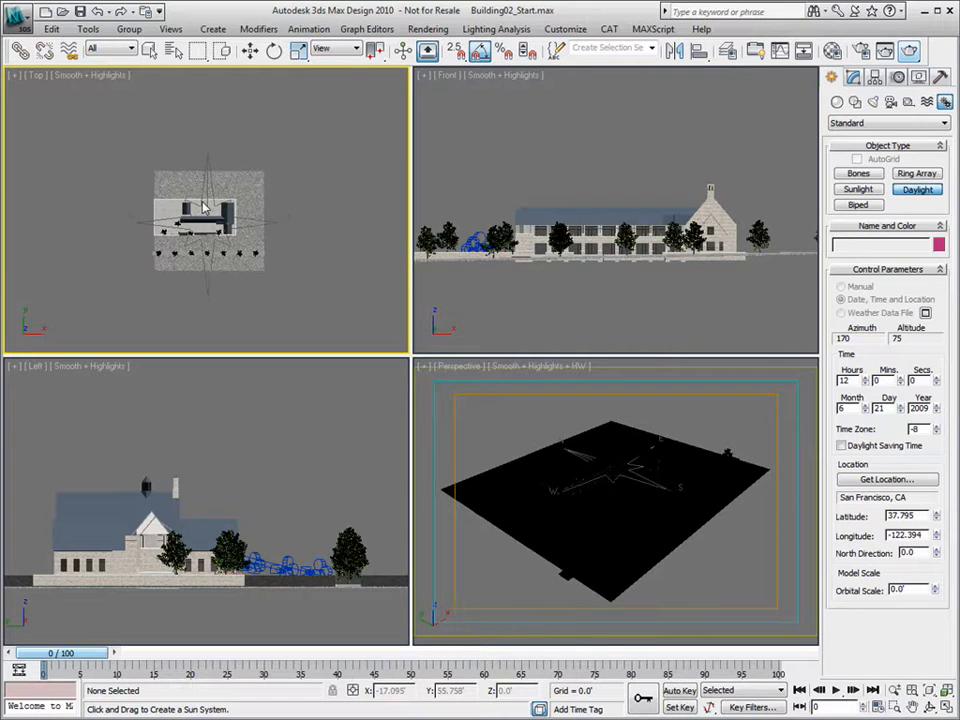
left_click_drag(203, 205, 201, 195)
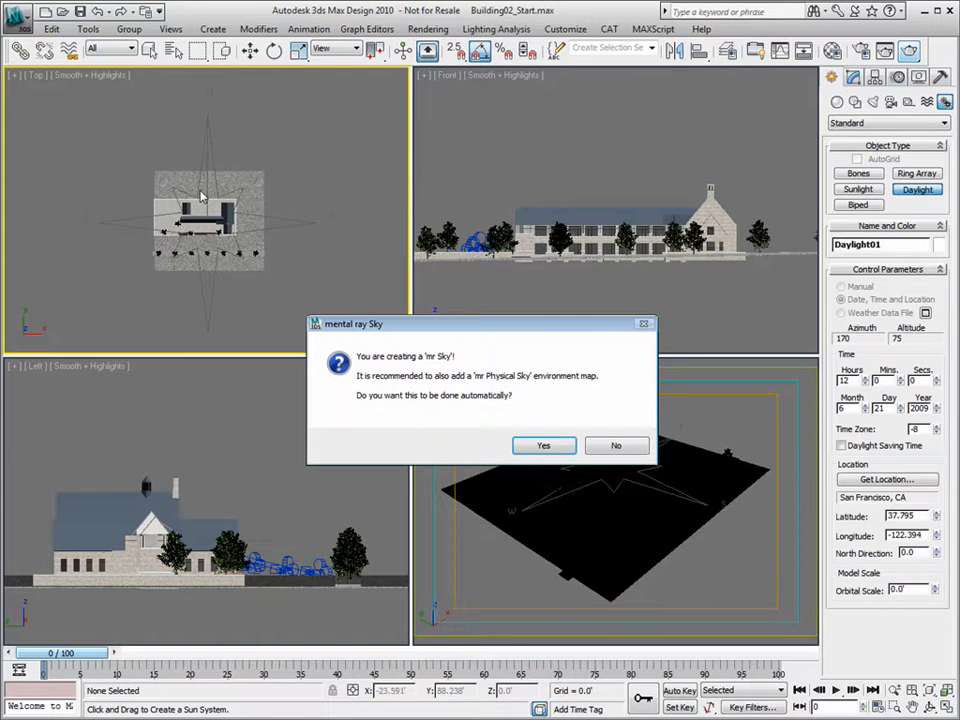
left_click(533, 449)
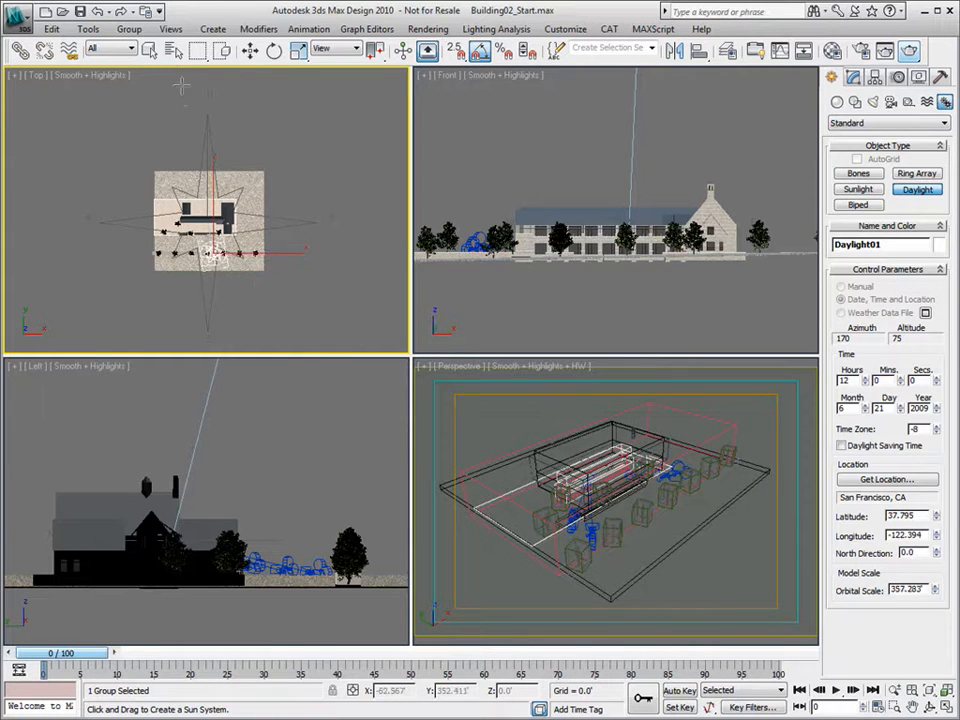
- Set the sun's orbital distance, then activate and maximize the Perspective view
left_click(187, 14)
left_click(250, 51)
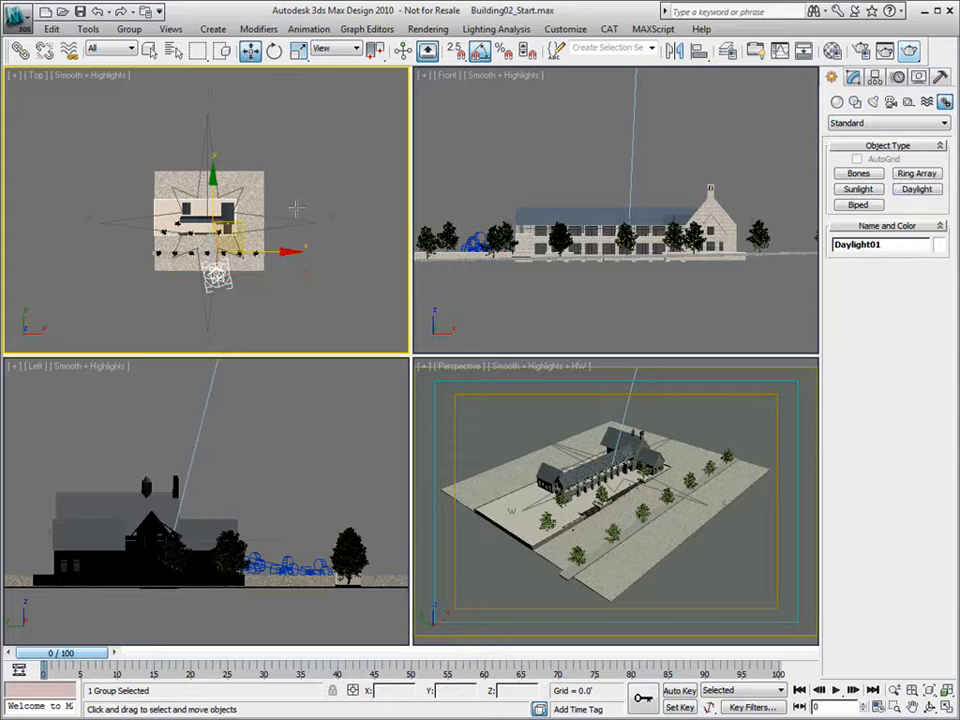
right_click(556, 461)
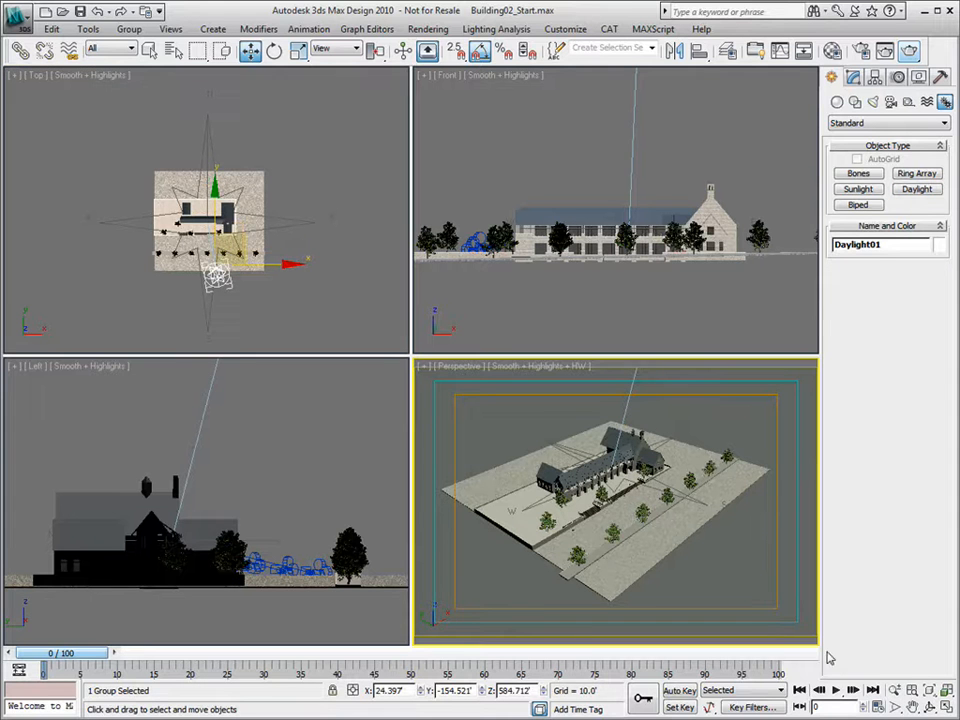
left_click(944, 706)
left_click(929, 706)
- Rotate the daylight compass about 70° around its Z axis, then open Render Setup
left_click_drag(461, 450, 429, 386)
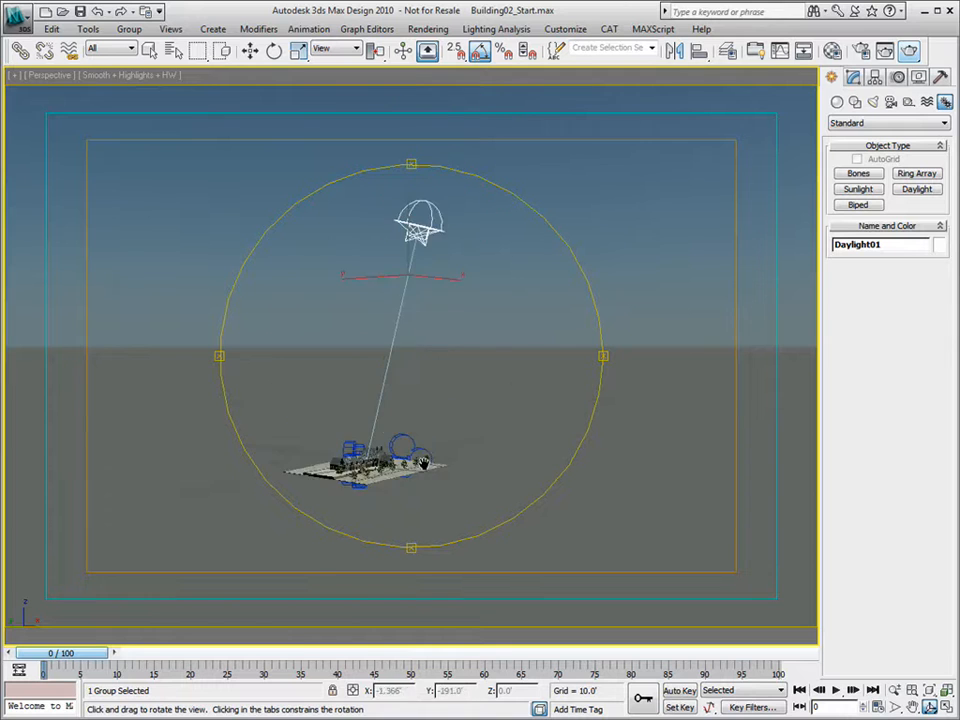
scroll(424, 466, "up", 4)
middle_click_drag(384, 461, 470, 290)
left_click_drag(433, 388, 427, 426)
left_click(274, 50)
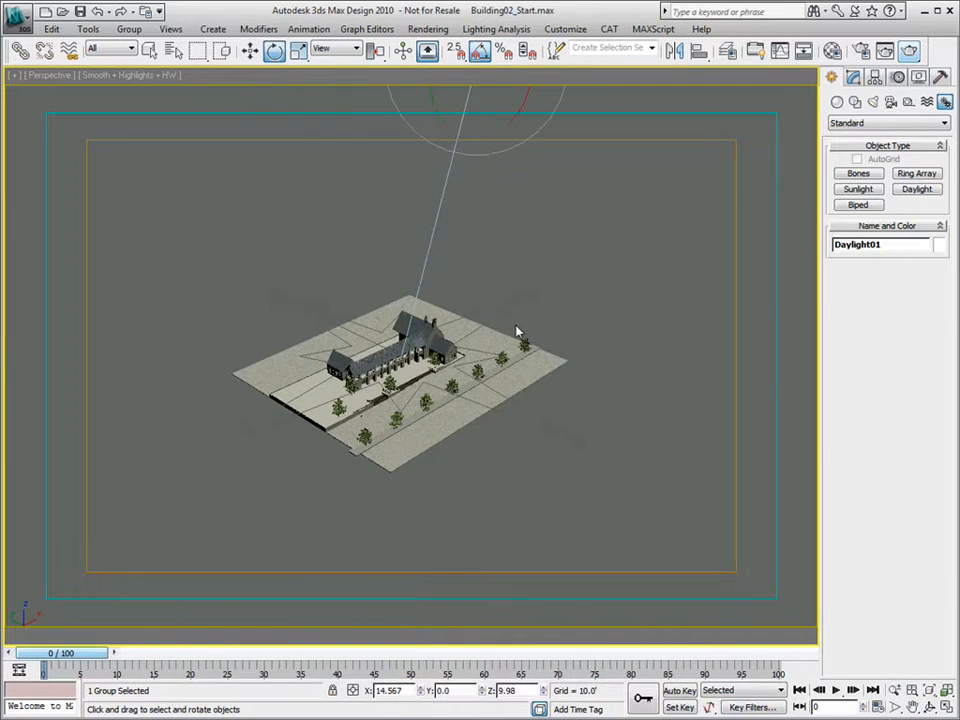
left_click(464, 391)
mouse_move(464, 391)
left_mouse_down()
mouse_move(480, 378)
mouse_move(458, 392)
left_mouse_up()
left_click(250, 50)
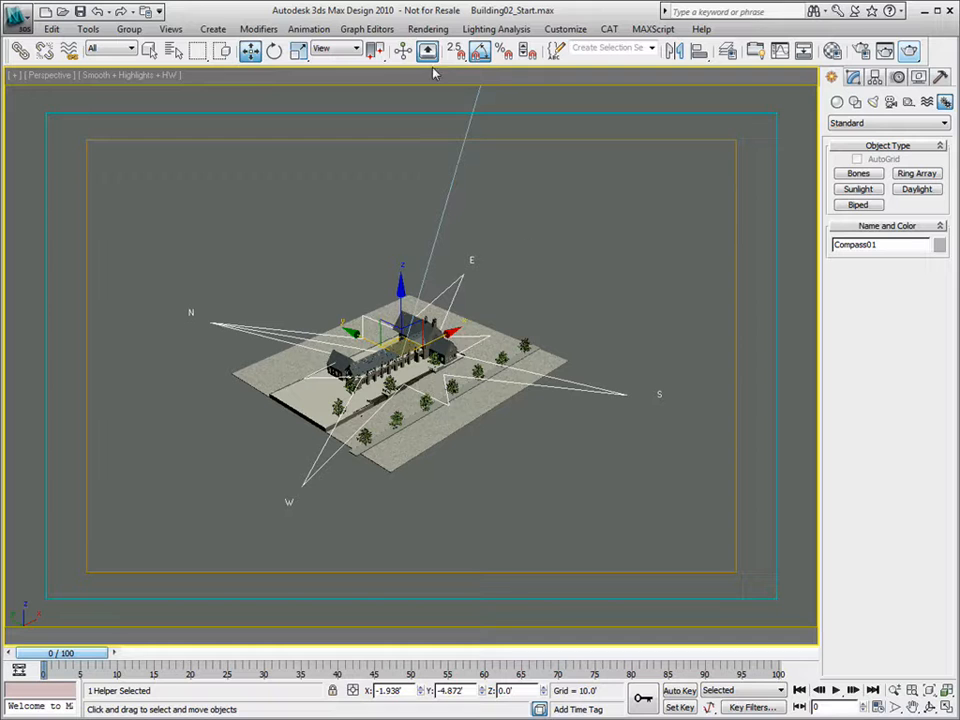
left_click(860, 50)
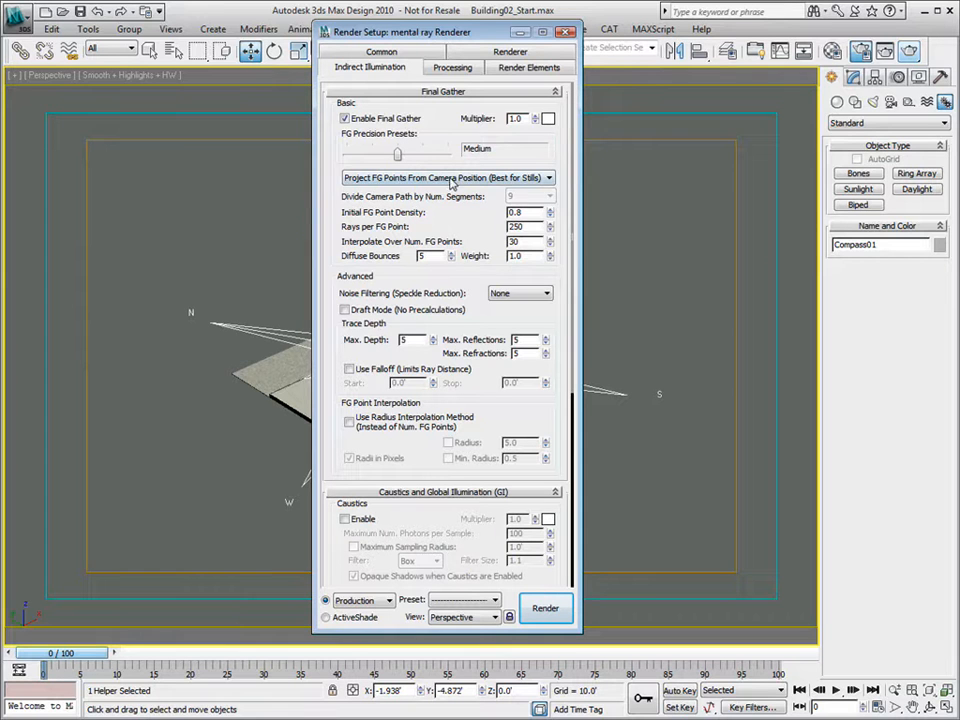
- Zero the diffuse bounces, drop FG precision to Draft, choose Standard noise filtering, then close Render Setup
right_click(452, 260)
left_click_drag(398, 157, 371, 158)
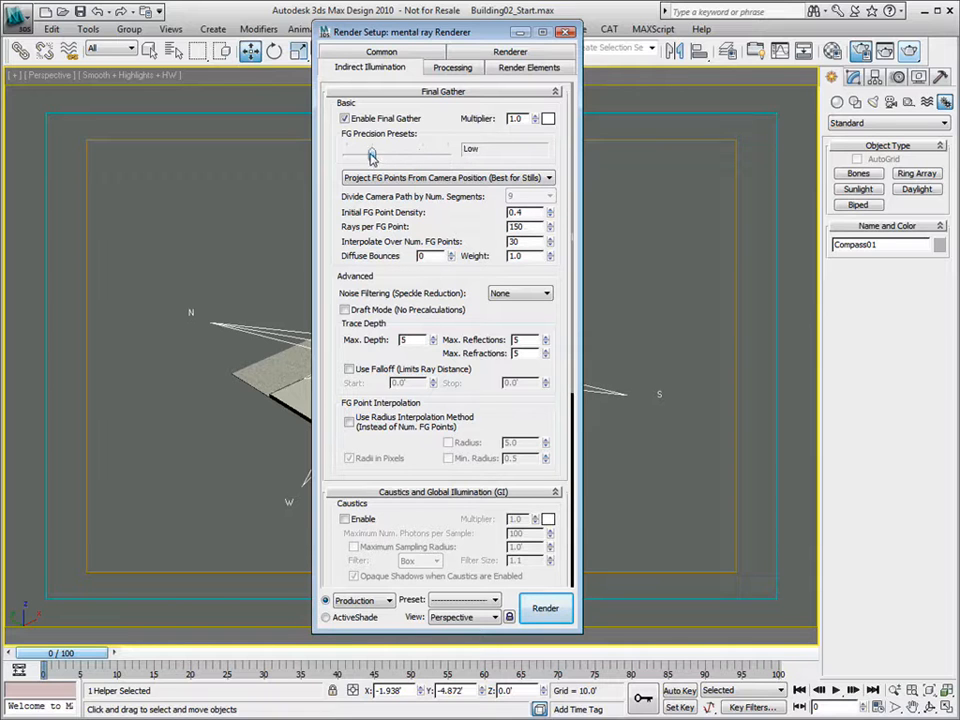
left_click(515, 295)
left_click(510, 316)
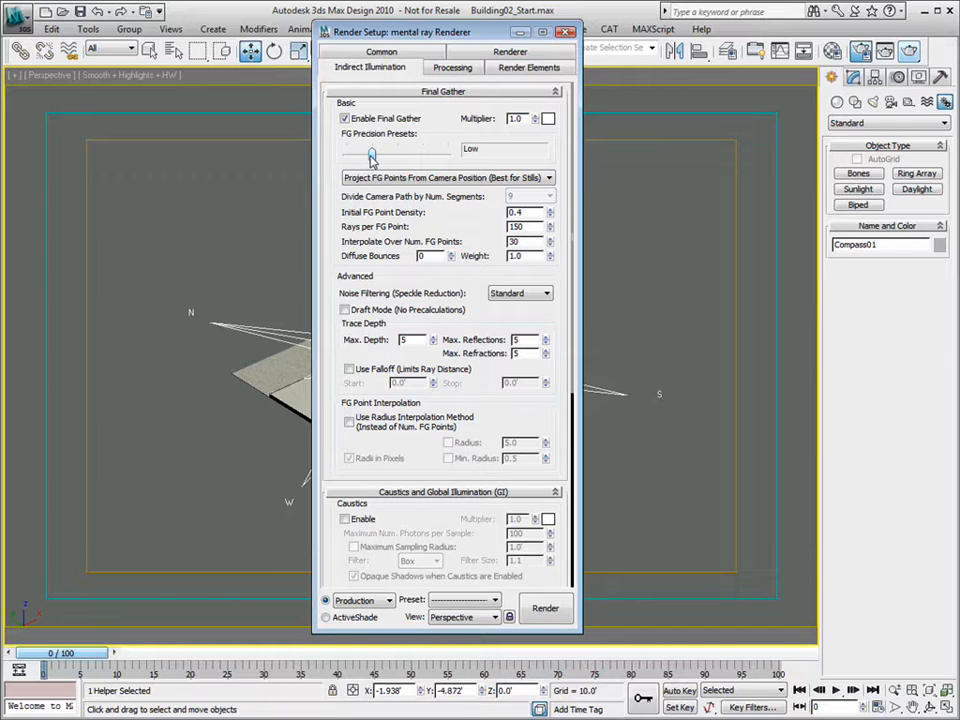
left_click_drag(372, 155, 347, 155)
left_click_drag(484, 33, 693, 40)
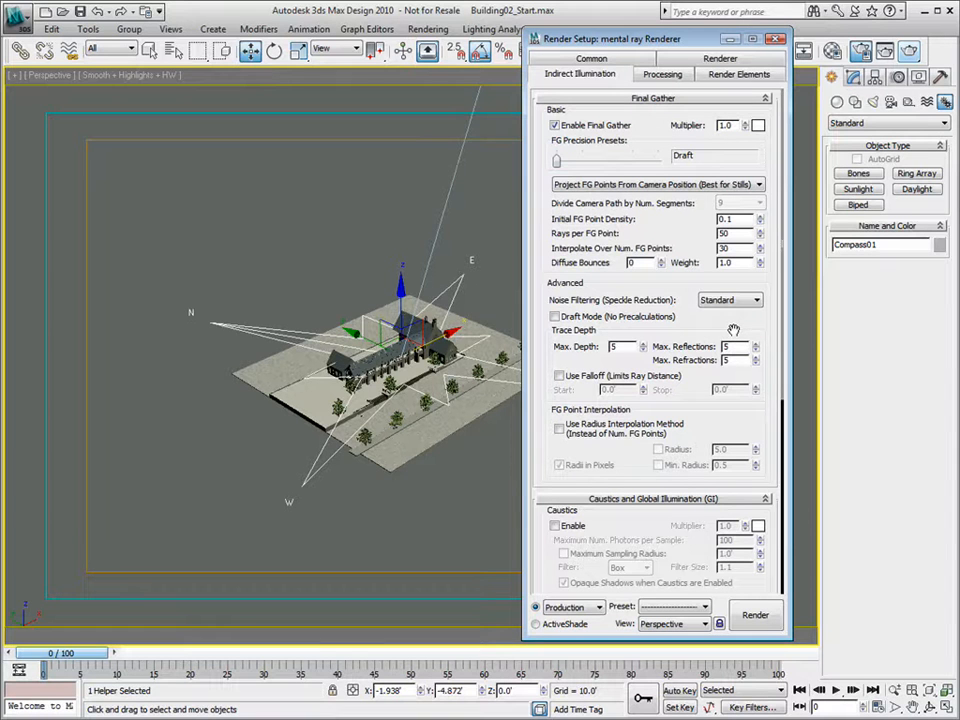
left_click_drag(746, 335, 746, 160)
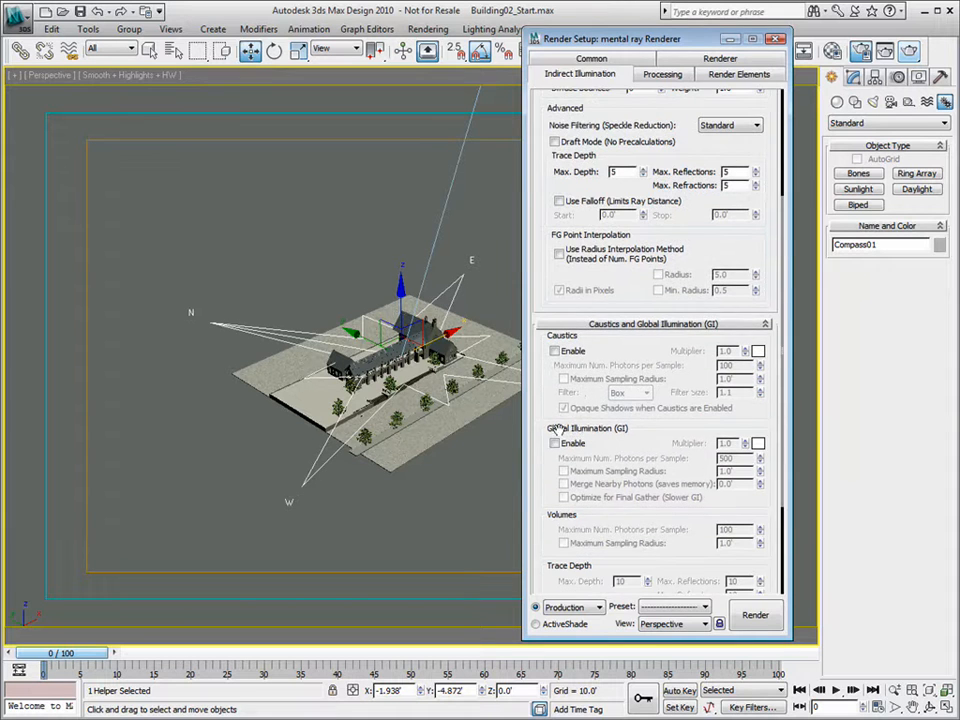
left_click(776, 38)
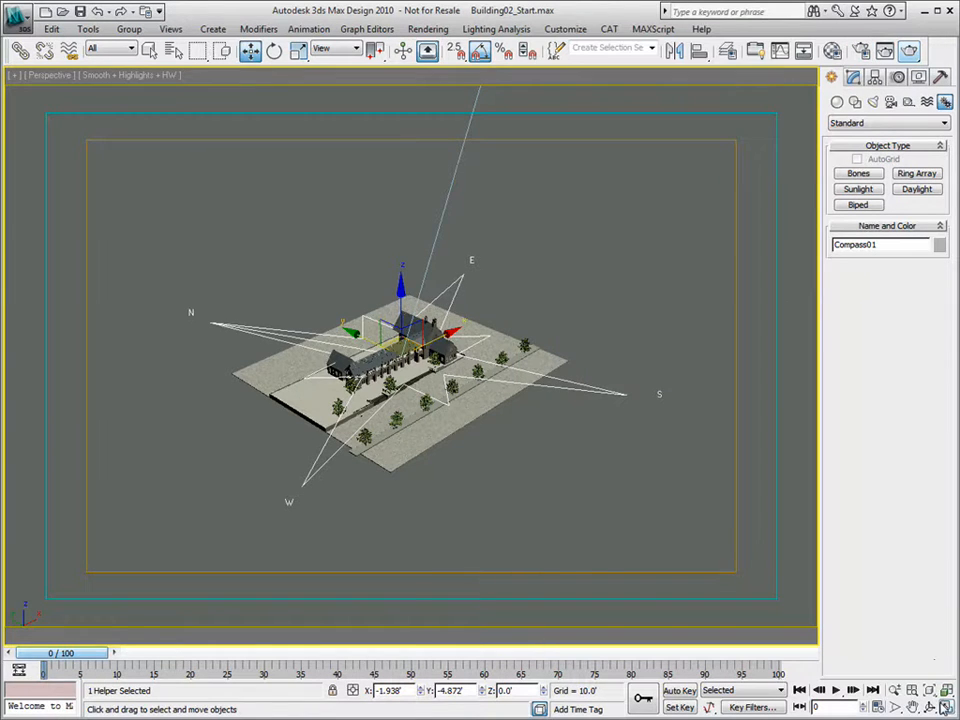
- Restore the four viewports and select Daylight01 to edit its parameters
key("alt+w")
left_click(302, 412)
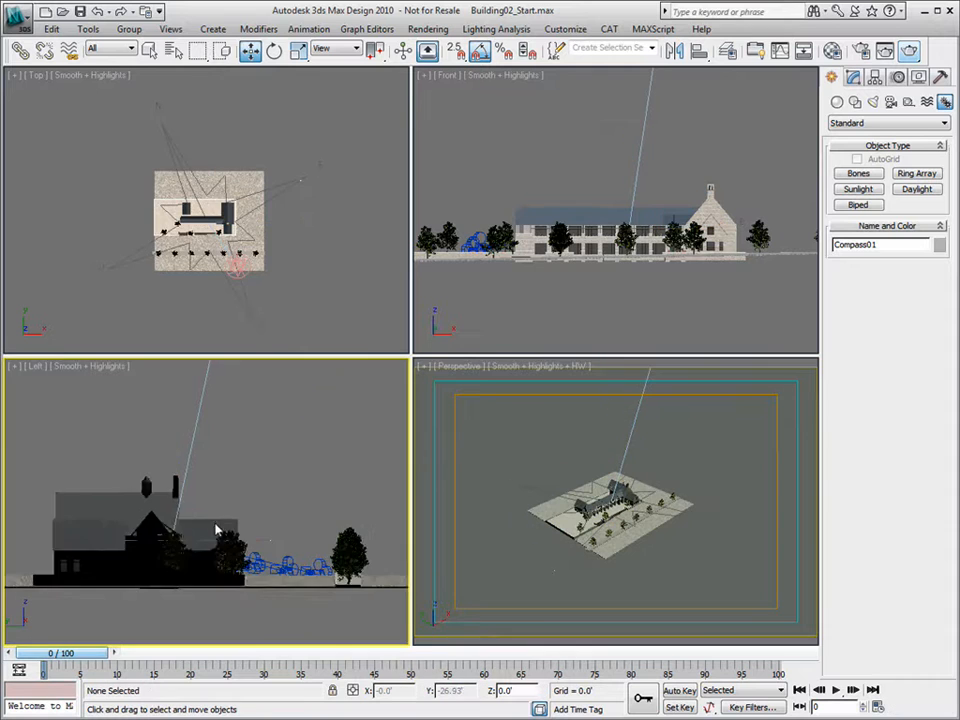
scroll(200, 540, "down", 4)
scroll(186, 572, "down", 5)
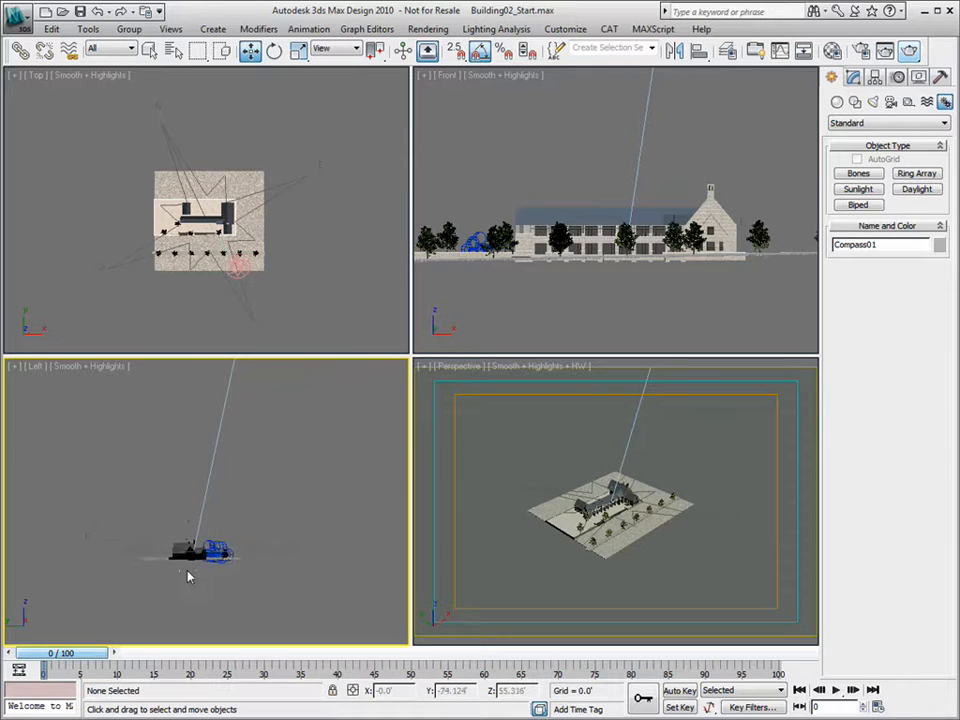
scroll(211, 461, "down", 2)
left_click(212, 462)
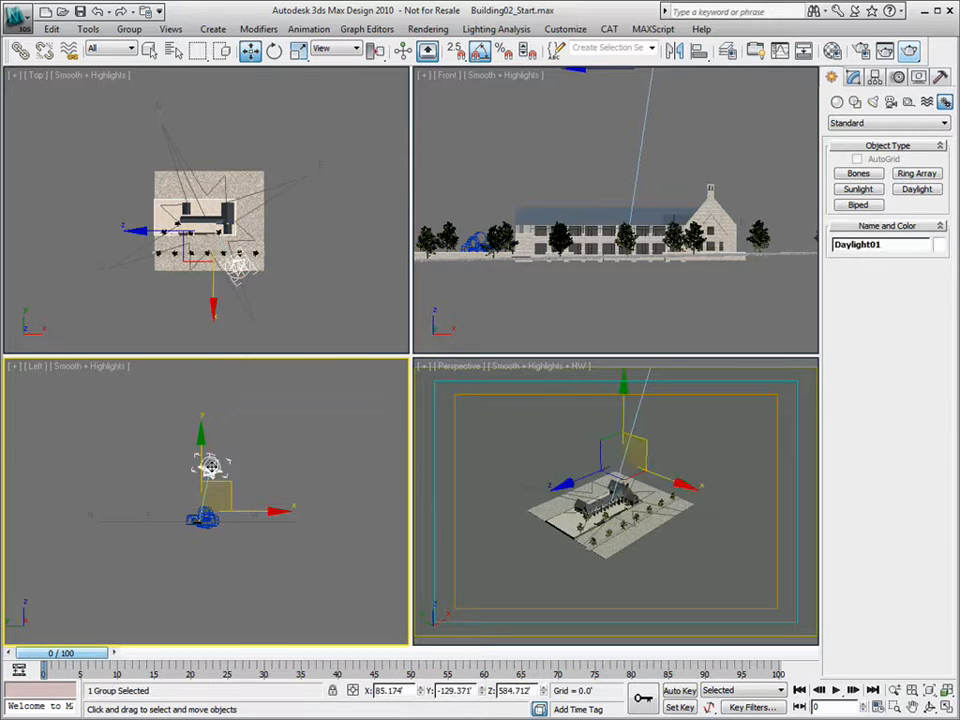
left_click(853, 77)
- Enable the sun photon target with a radius of about 143 ft, then open Render Setup with F10
scroll(857, 428, "down", 5)
left_click(884, 482)
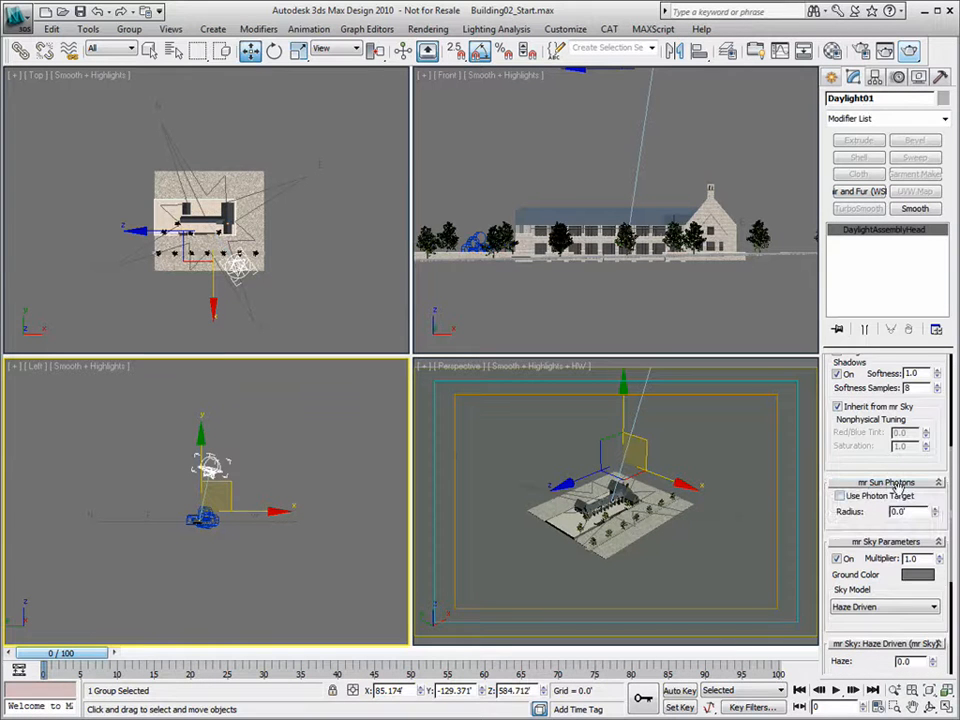
left_click(840, 496)
middle_click(236, 250)
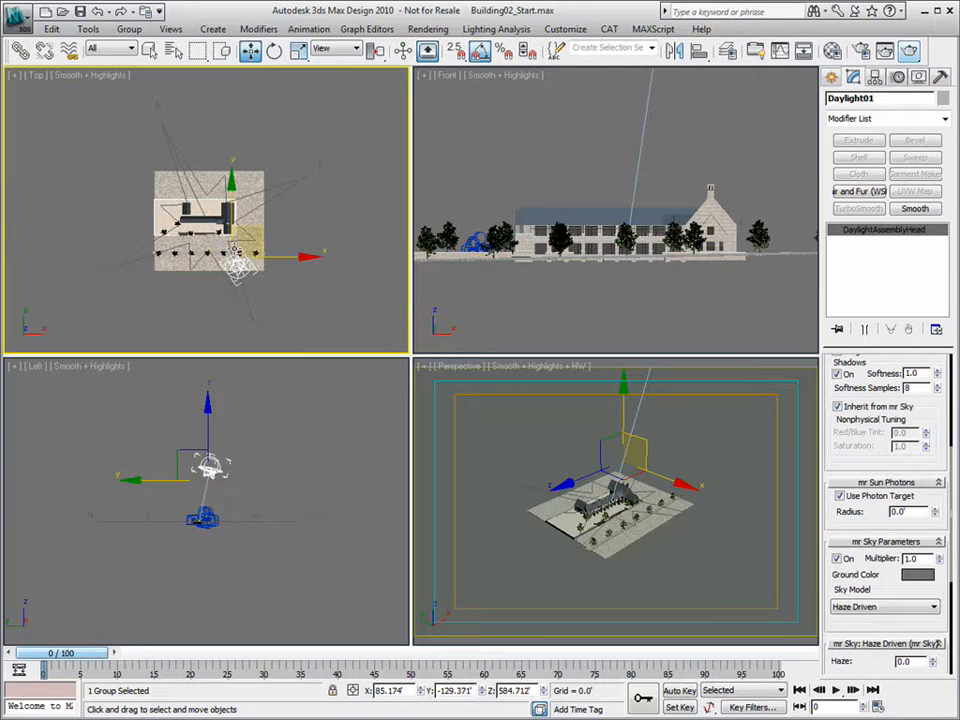
scroll(236, 250, "up", 2)
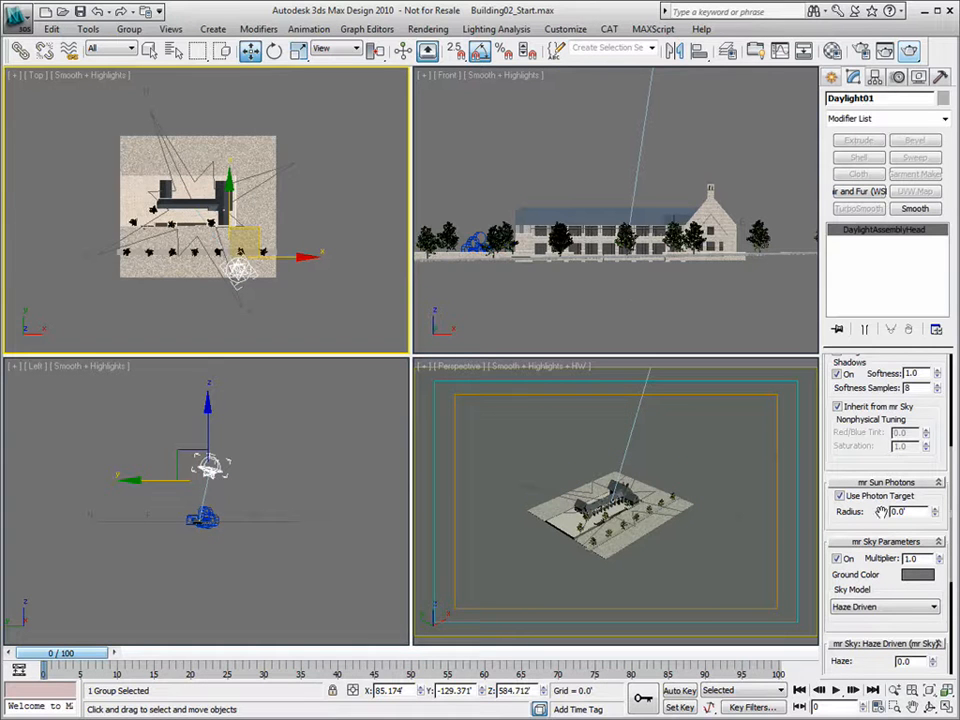
left_click_drag(937, 513, 950, 175)
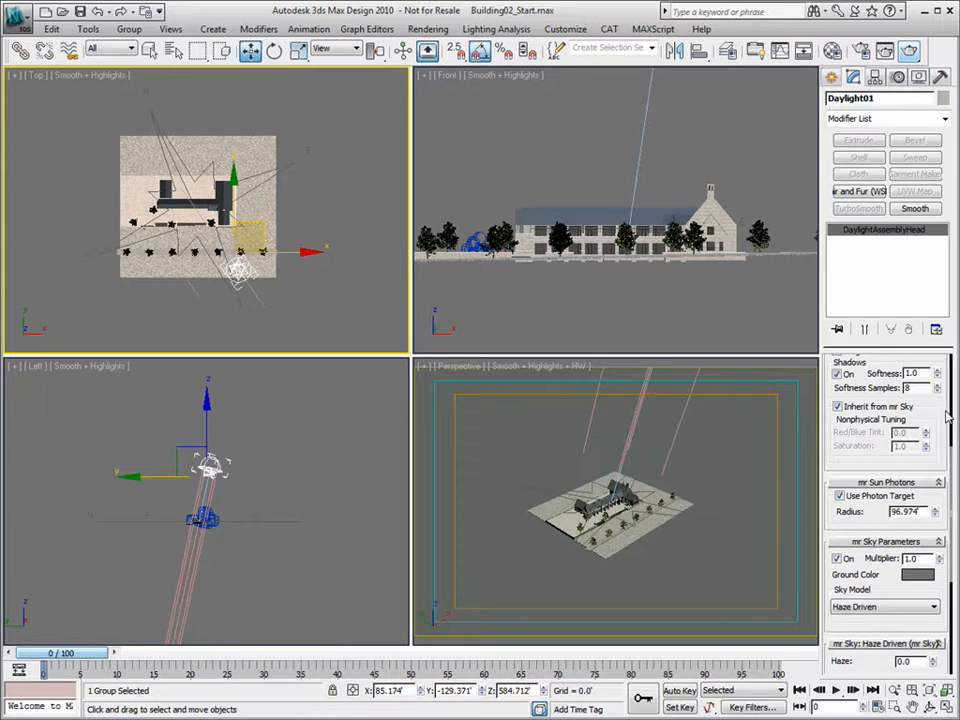
left_click_drag(937, 512, 931, 478)
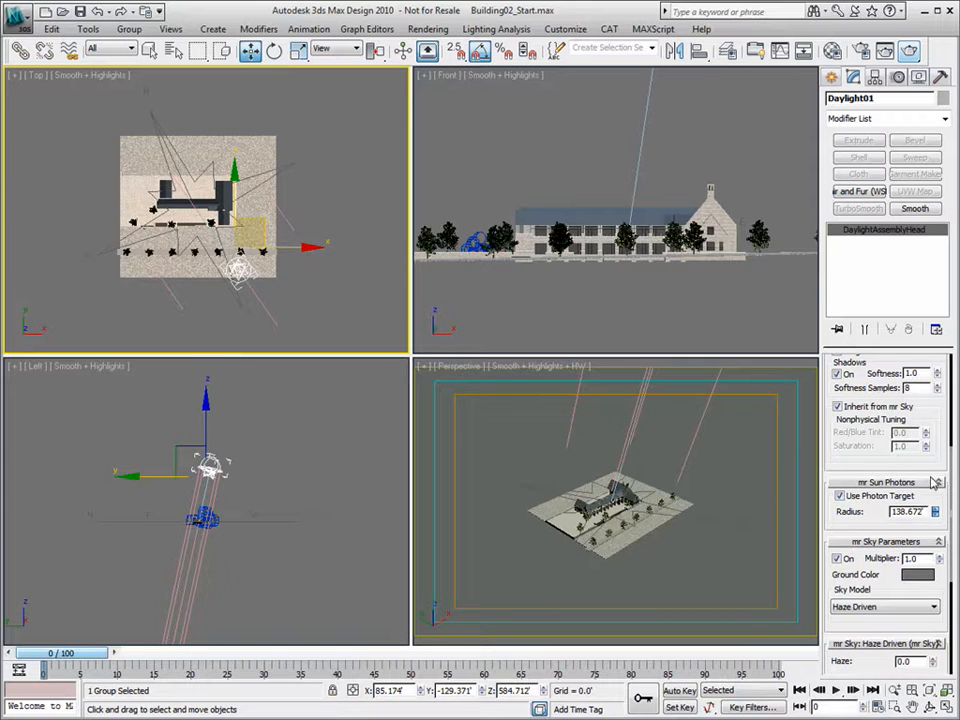
right_click(247, 508)
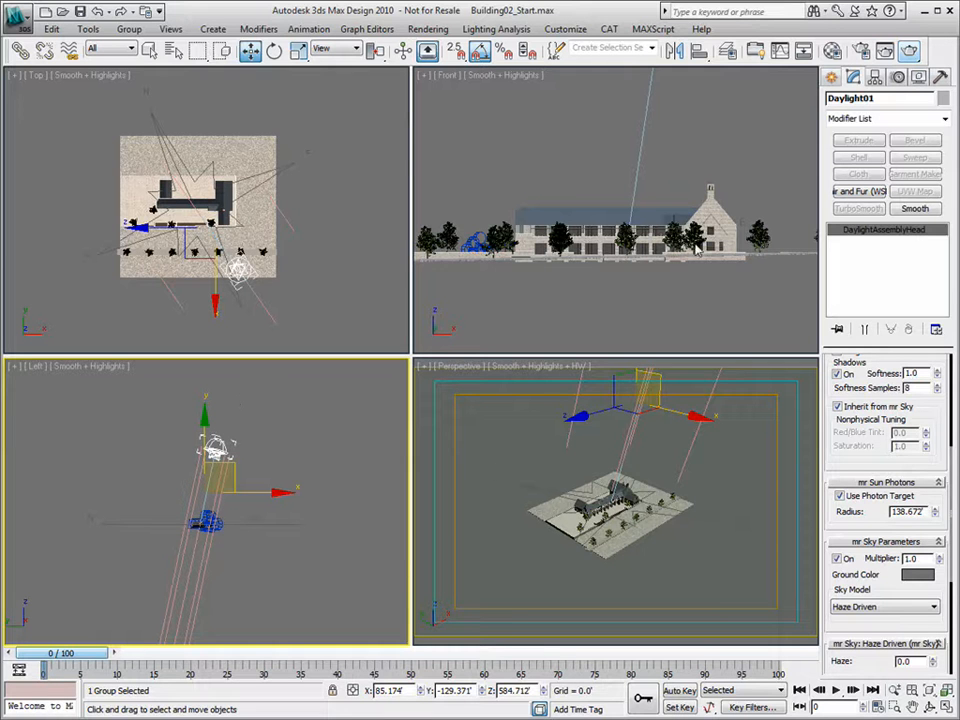
key("F10")
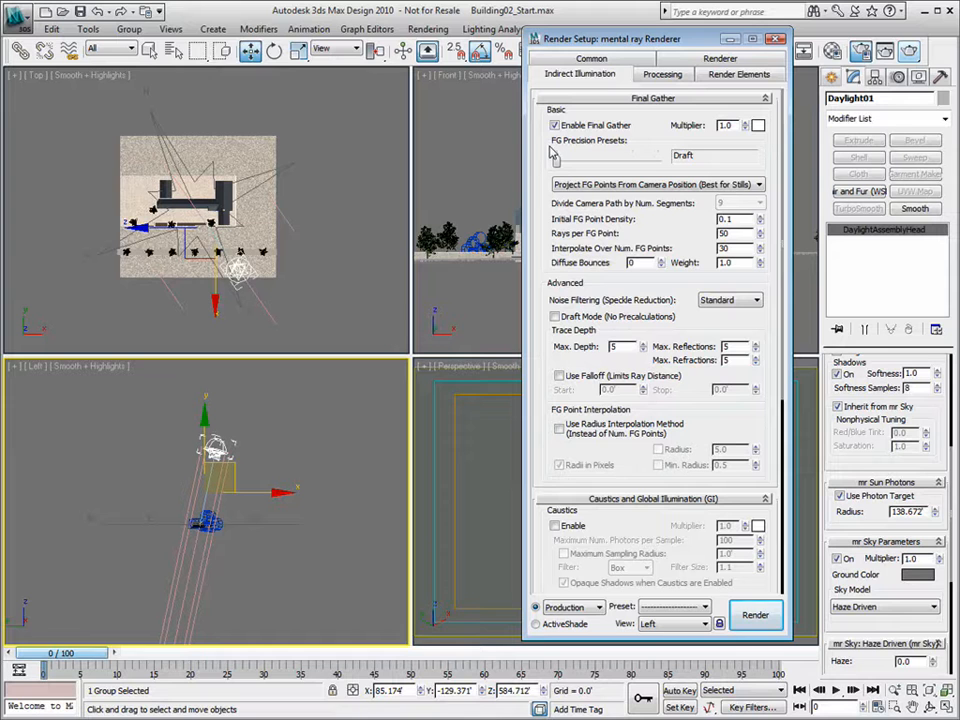
- Close Render Setup, maximize the Perspective view and orbit it down toward the horizon
scroll(620, 450, "down", 4)
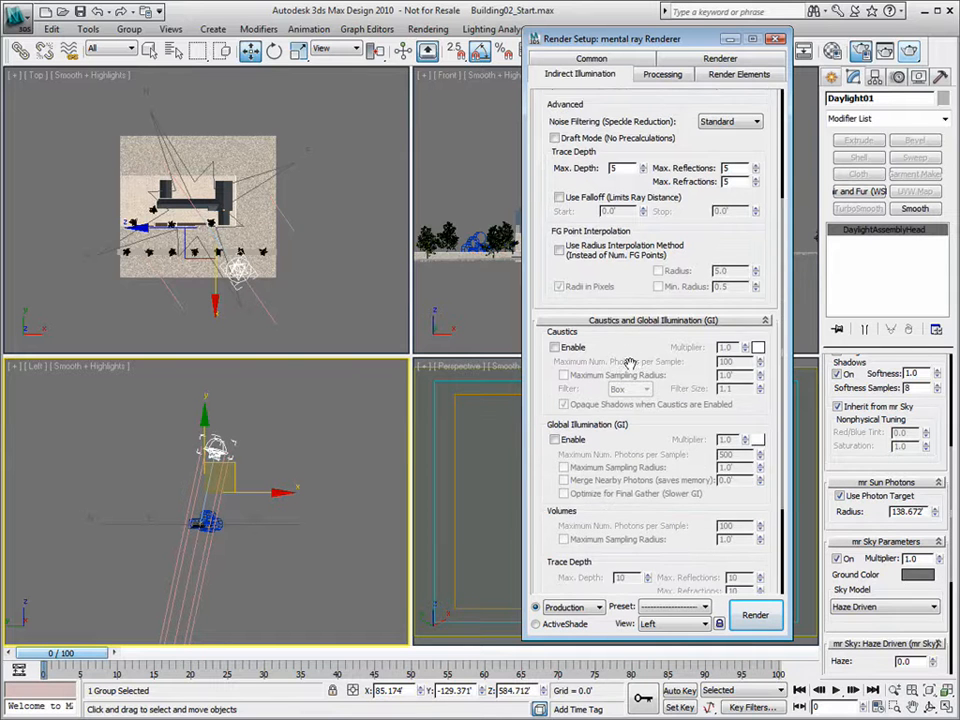
scroll(588, 424, "up", 4)
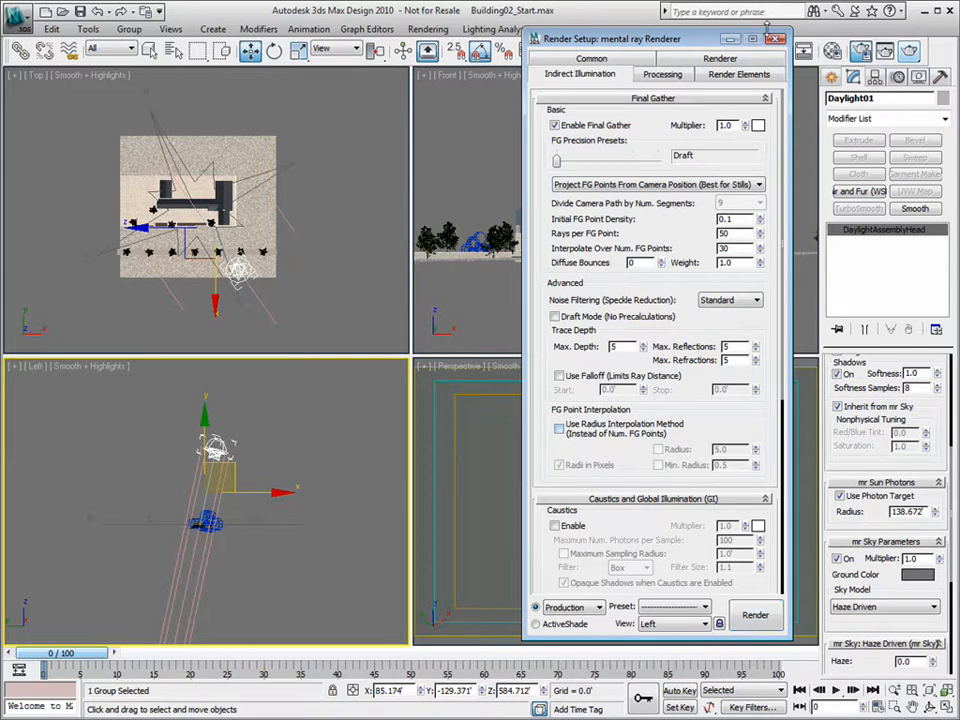
left_click(775, 38)
right_click(543, 416)
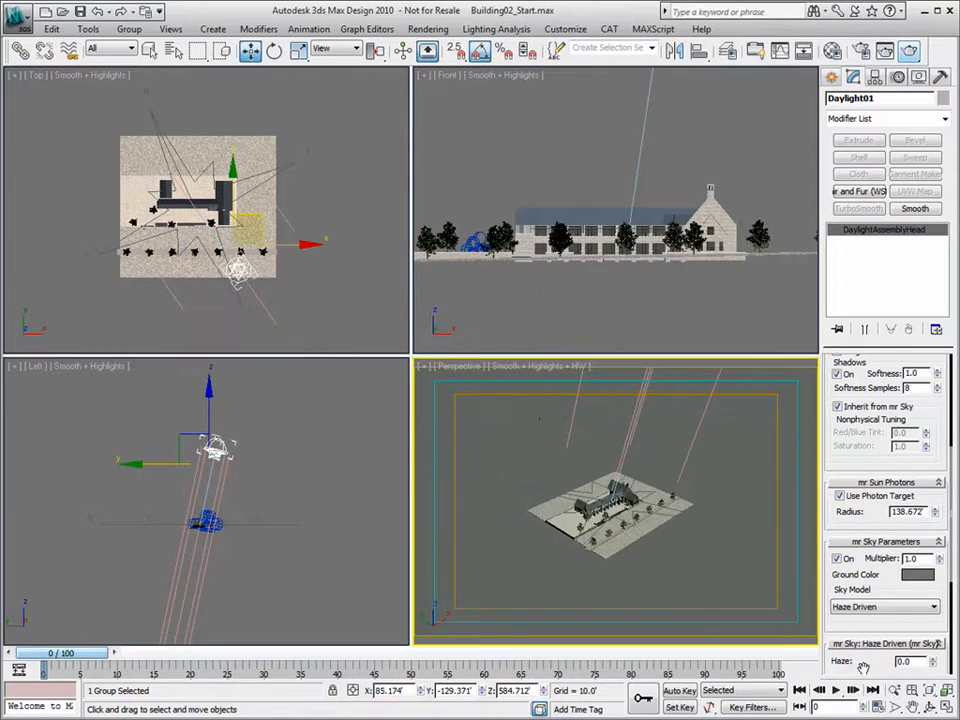
key("alt+w")
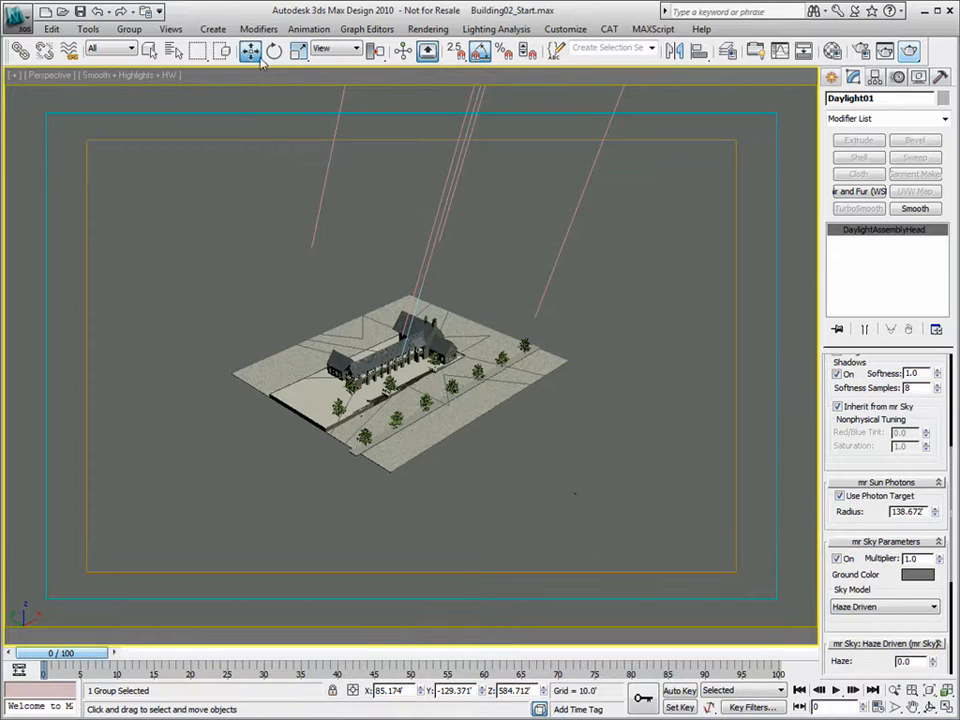
left_click(370, 367)
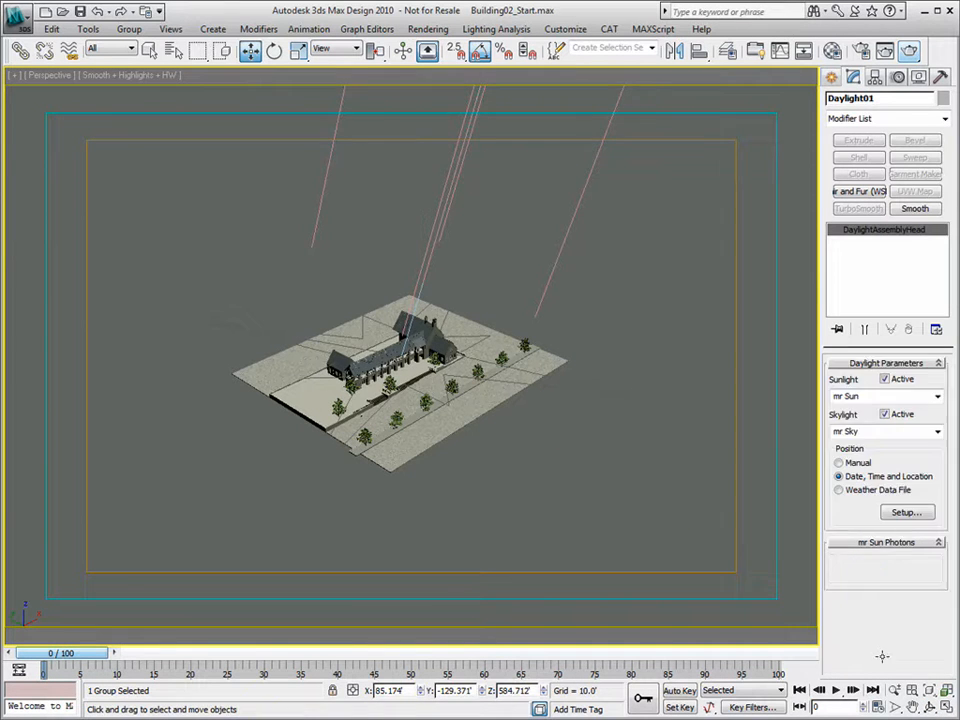
left_click(930, 706)
left_click_drag(405, 548, 358, 97)
- Reselect the Daylight system and switch the view to Camera01
left_click(251, 51)
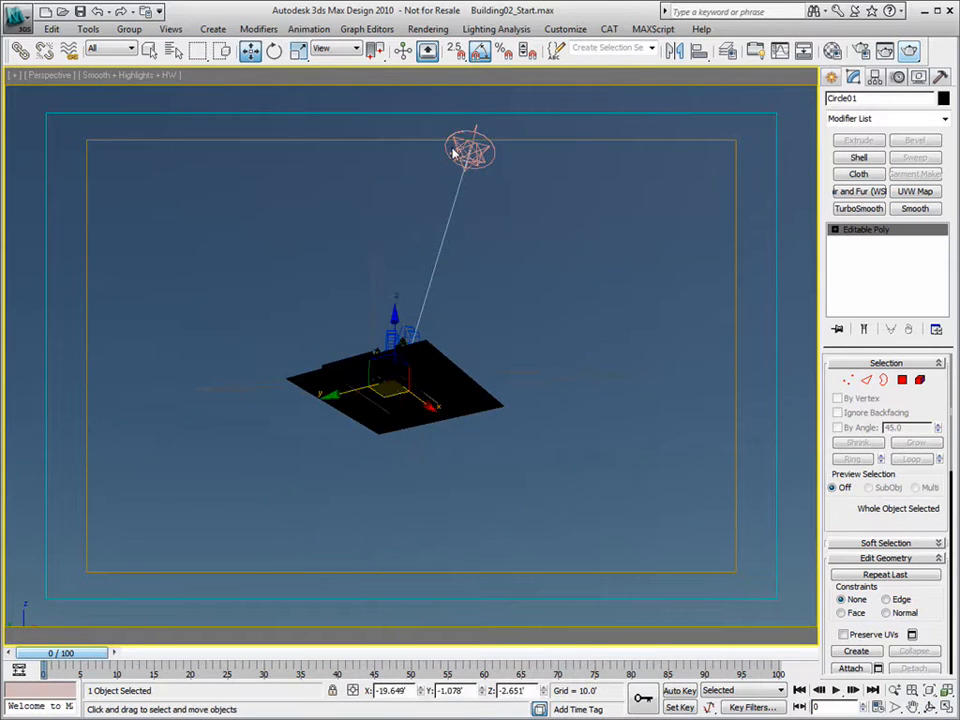
left_click(438, 144)
left_click(460, 147)
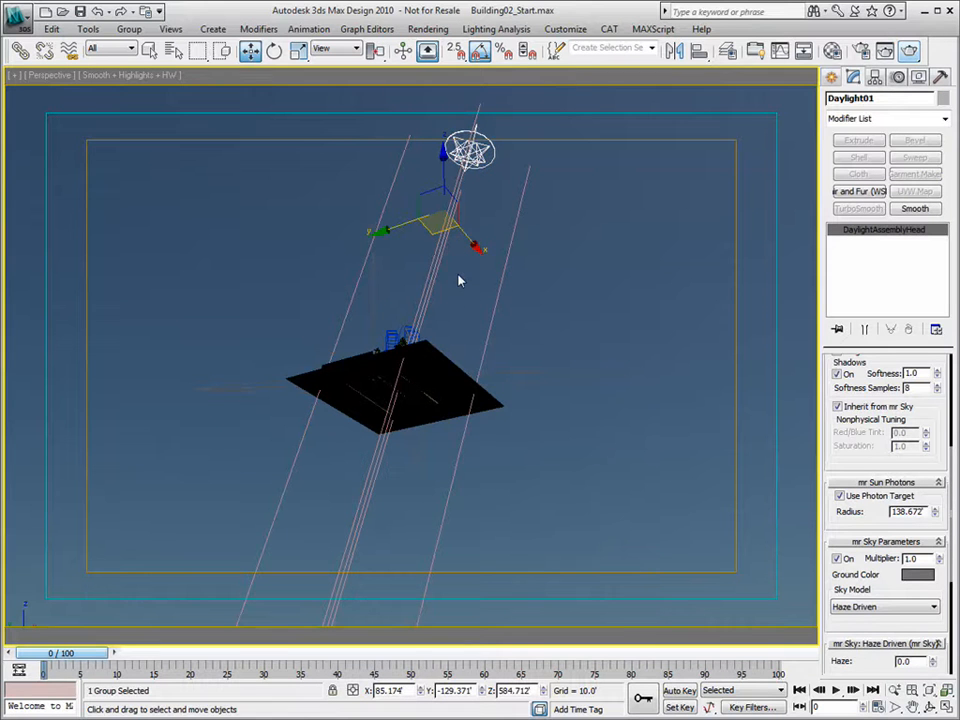
key("c")
double_click(424, 257)
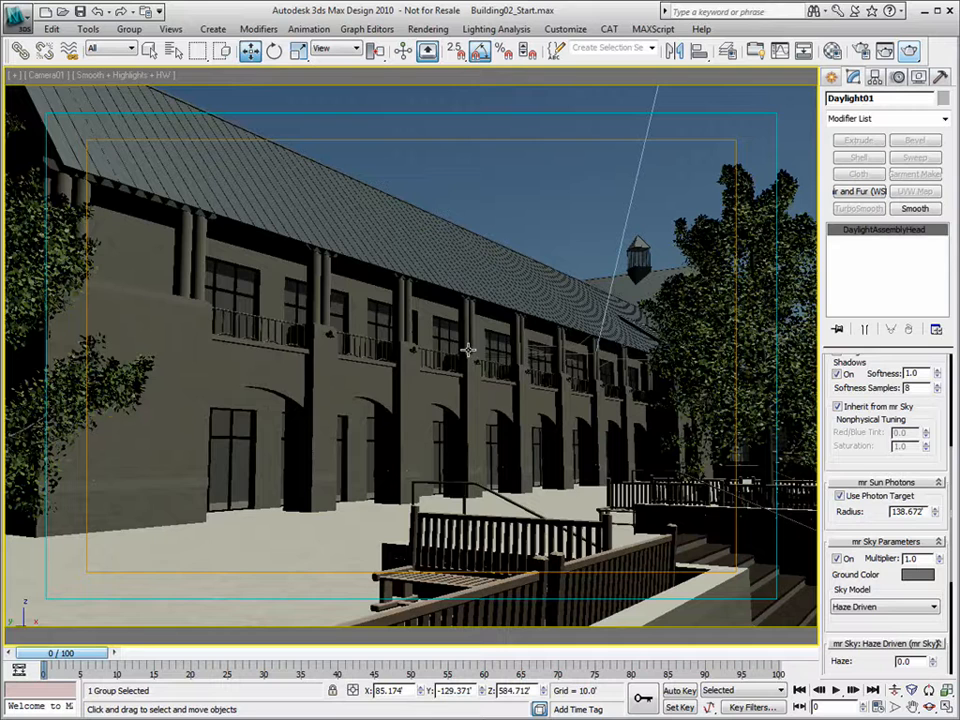
- Enable viewport ambient occlusion and lower Daylight01 to about 57.7 ft for long tree shadows
left_click(130, 75)
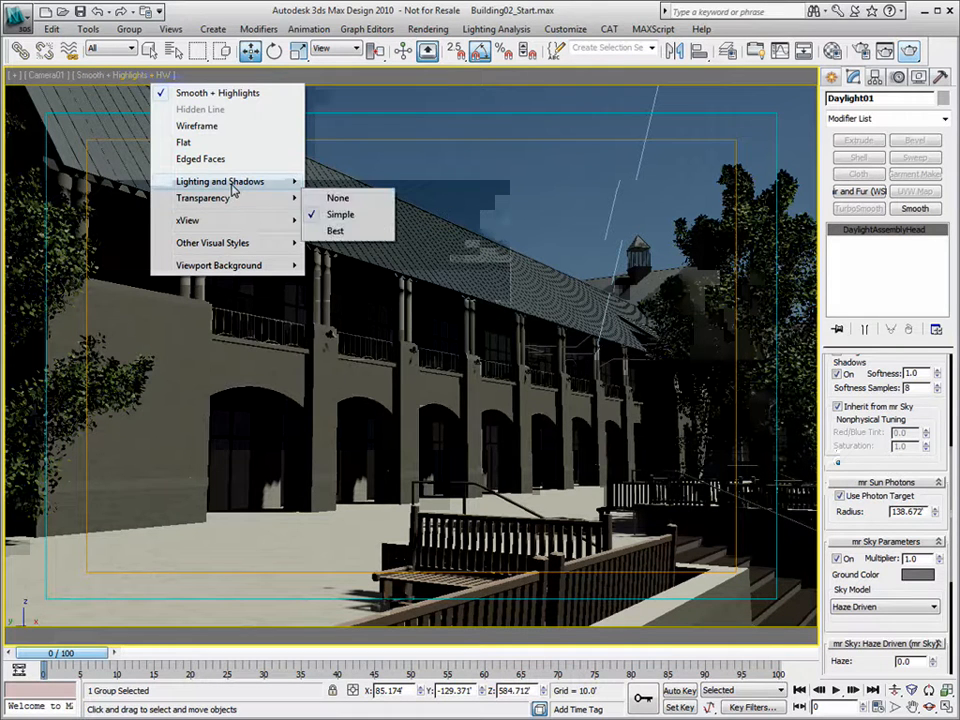
mouse_move(260, 181)
left_click(363, 270)
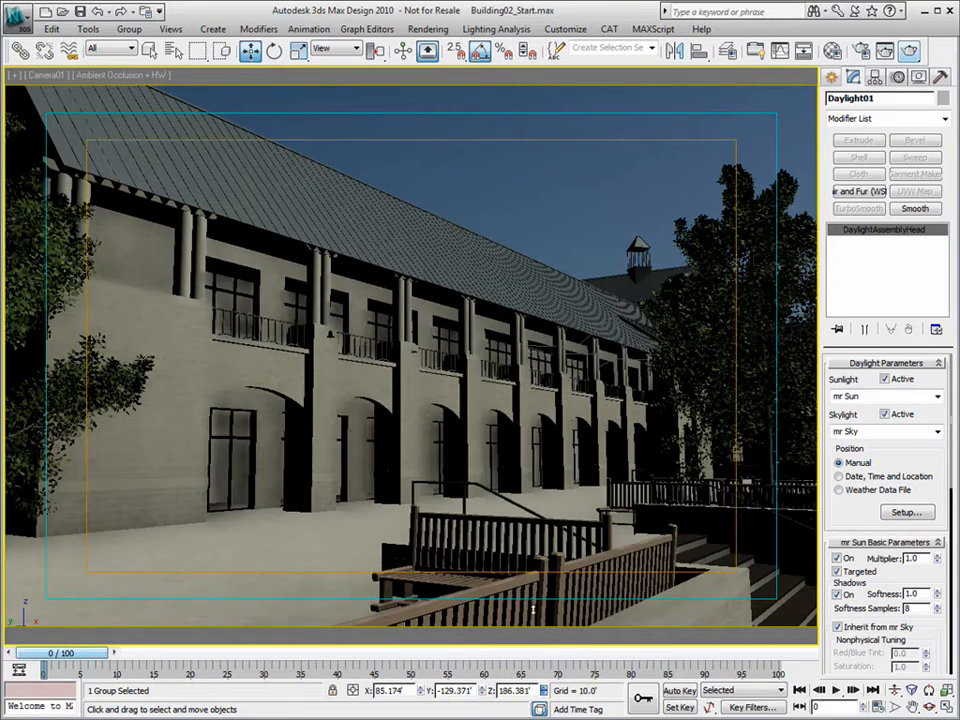
left_click_drag(543, 691, 561, 62)
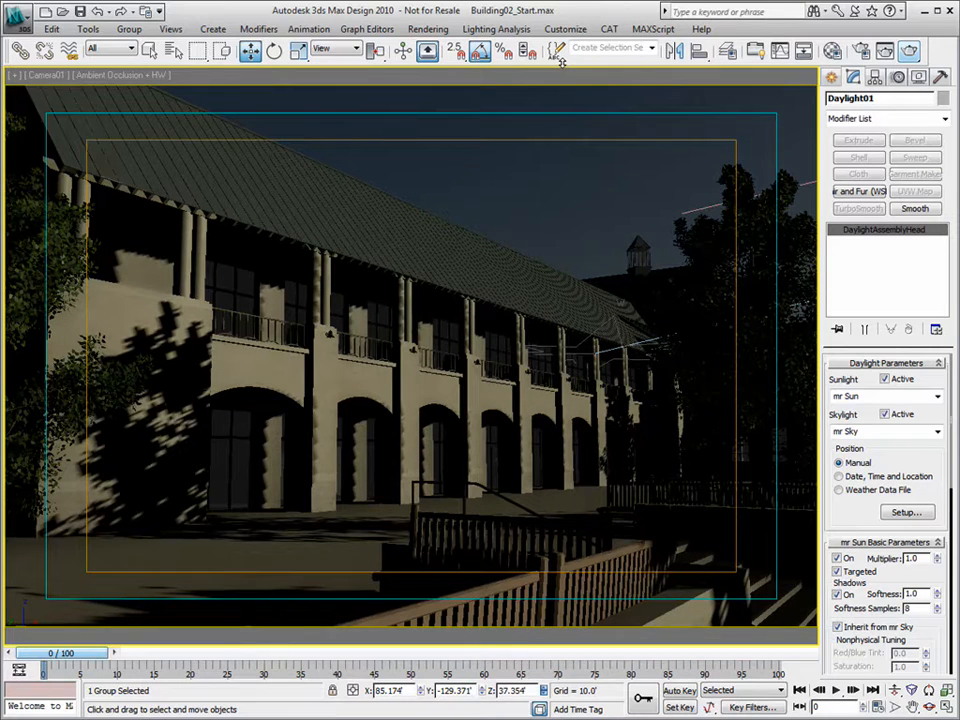
left_click_drag(549, 690, 549, 544)
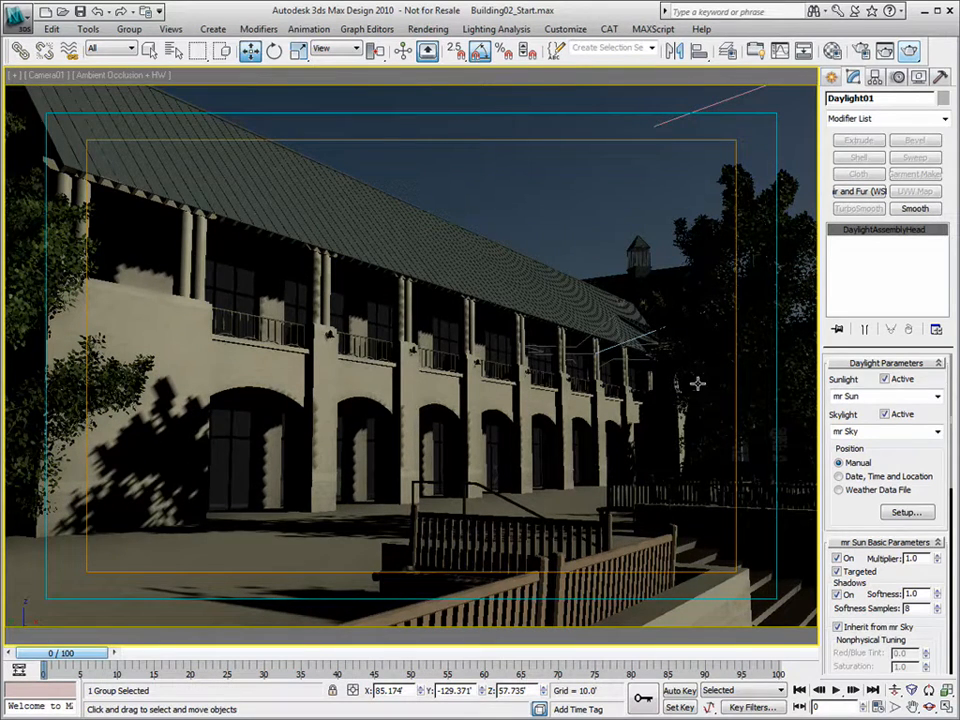
- Render the Camera01 view of the brick building and reopen Render Setup on the Renderer tab
left_click(908, 51)
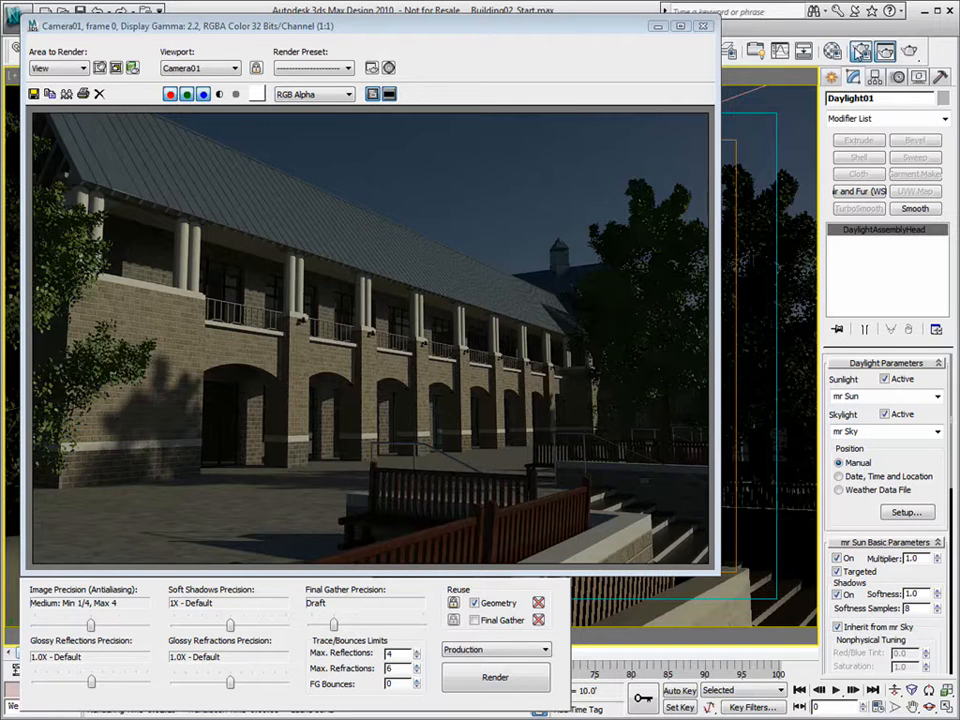
key("F10")
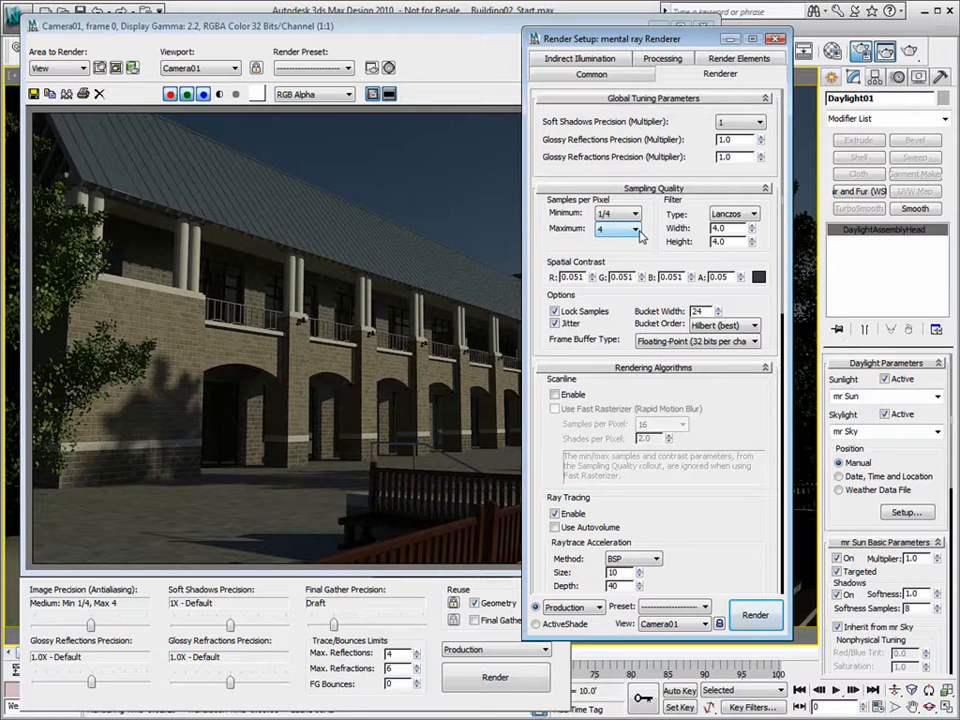
- Raise the Final Gather diffuse bounces and try trace depth and reflection limits of 7
left_click(575, 59)
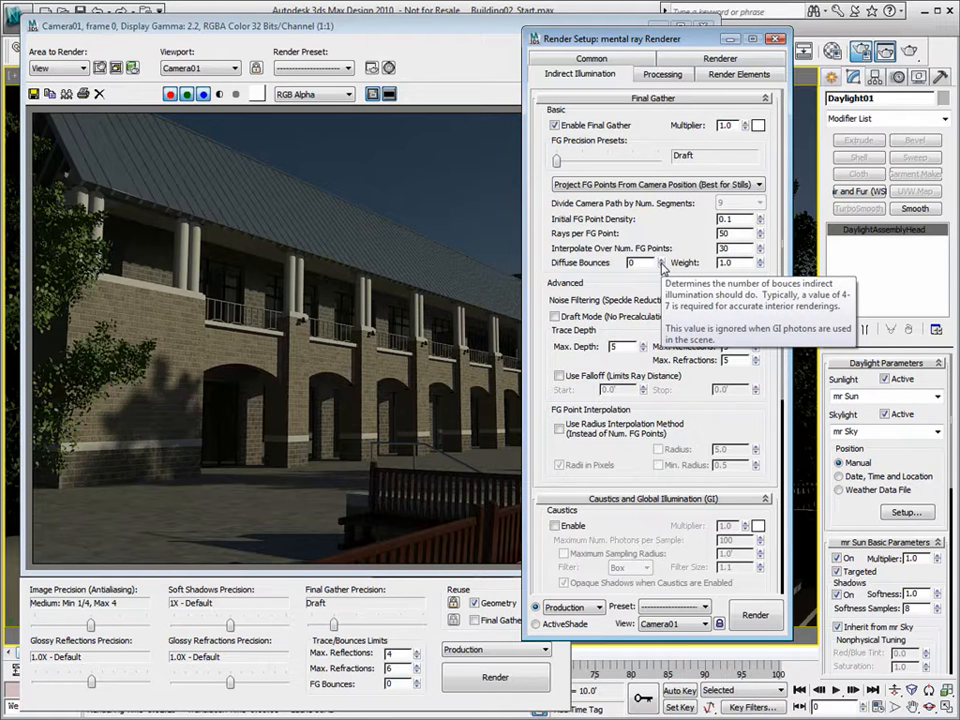
left_click(661, 259)
left_click(661, 259)
left_click(661, 259)
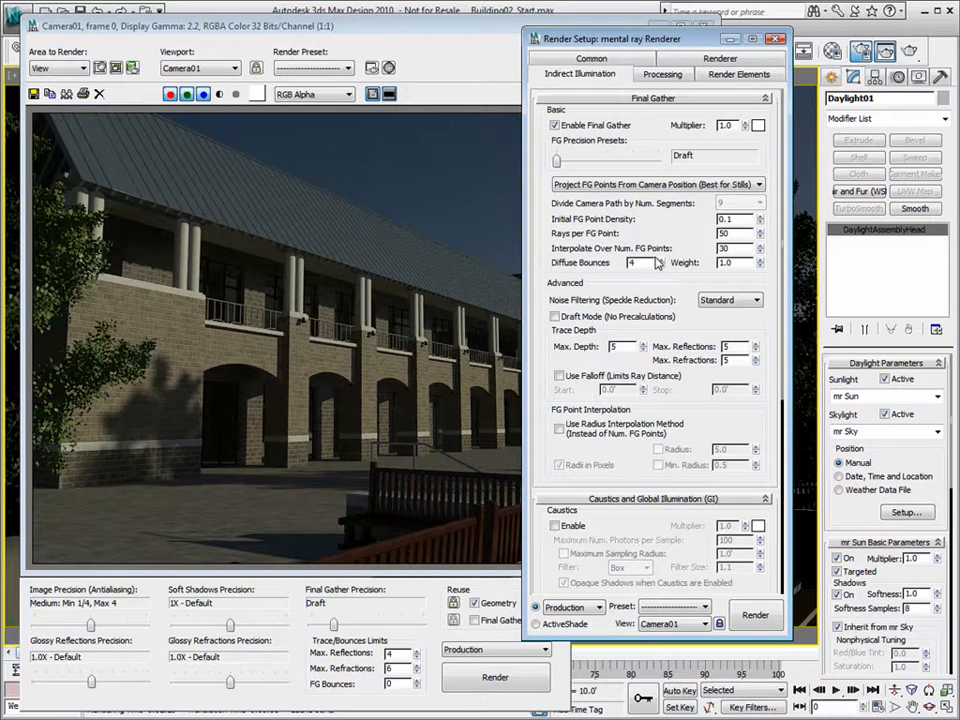
left_click(661, 259)
left_click(661, 259)
left_click_drag(617, 346, 549, 346)
key("Tab")
type("7")
key("Tab")
type("7")
left_click_drag(622, 347, 485, 363)
- Set diffuse bounces to 4, restore trace depth and reflection limits to 5, and reopen Render Setup
left_click_drag(640, 262, 576, 262)
left_click(661, 266)
left_click(661, 266)
left_click(661, 266)
double_click(620, 346)
type("5")
key("Tab")
type("5")
key("Tab")
left_click(776, 39)
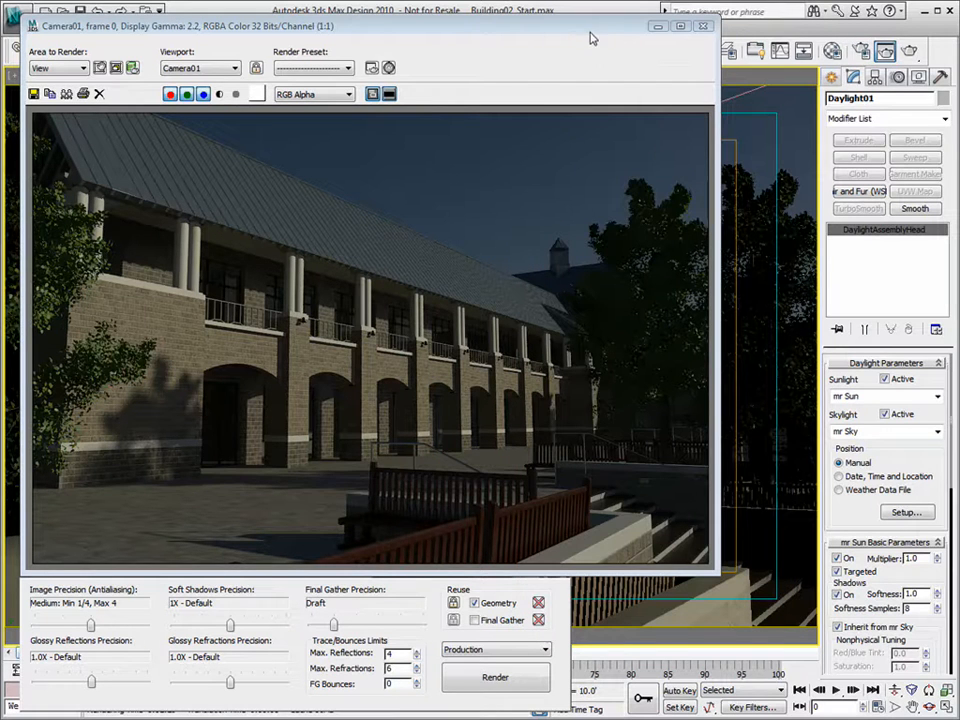
key("F10")
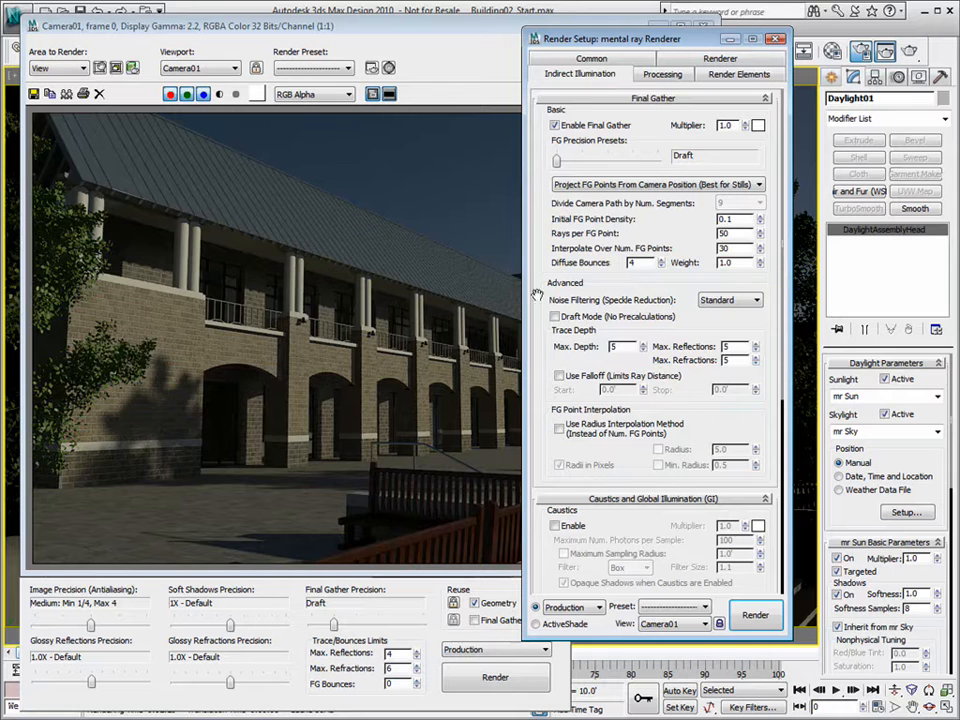
- Set the output width to 450 on the Common tab
left_click(590, 58)
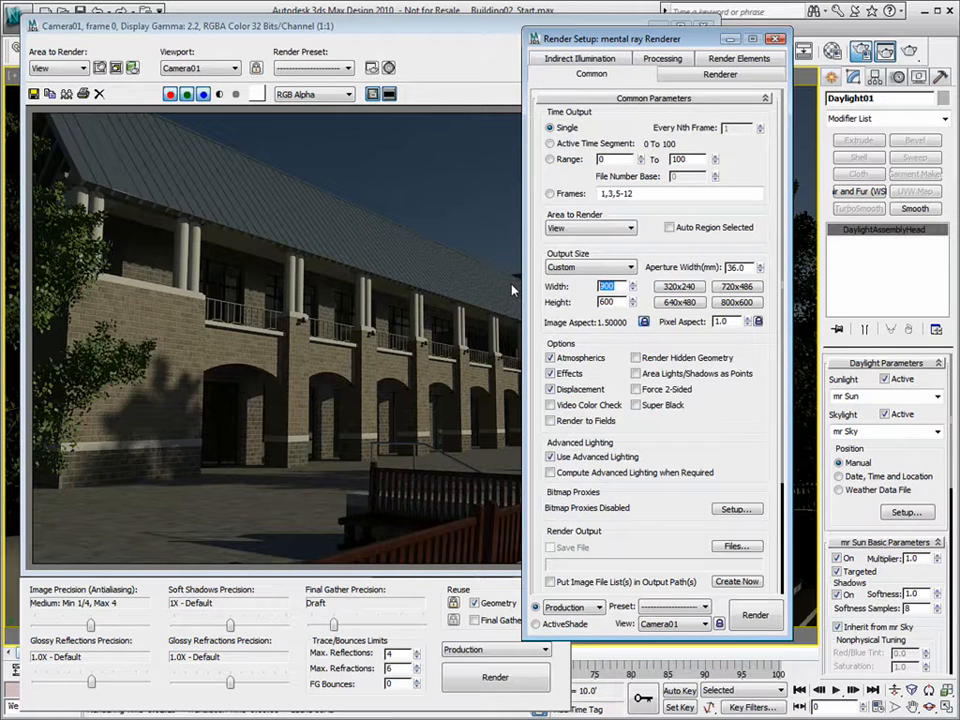
type("450")
key("Tab")
left_click_drag(617, 287, 547, 287)
- Close the old render window and re-render Camera01 from the Indirect Illumination tab
left_click(483, 36)
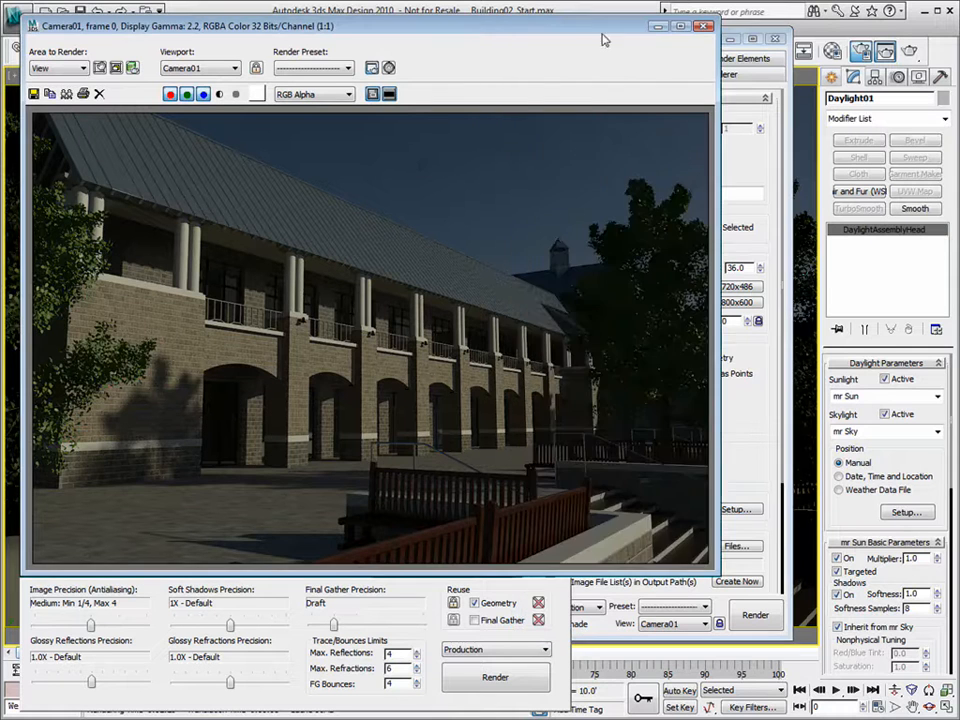
left_click(700, 29)
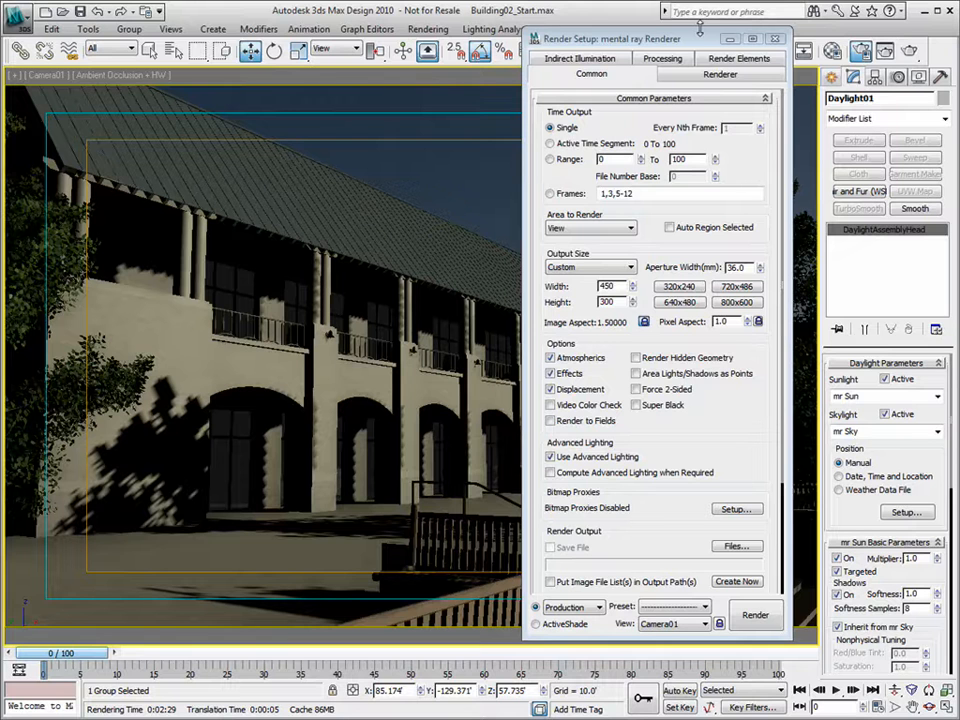
left_click(580, 58)
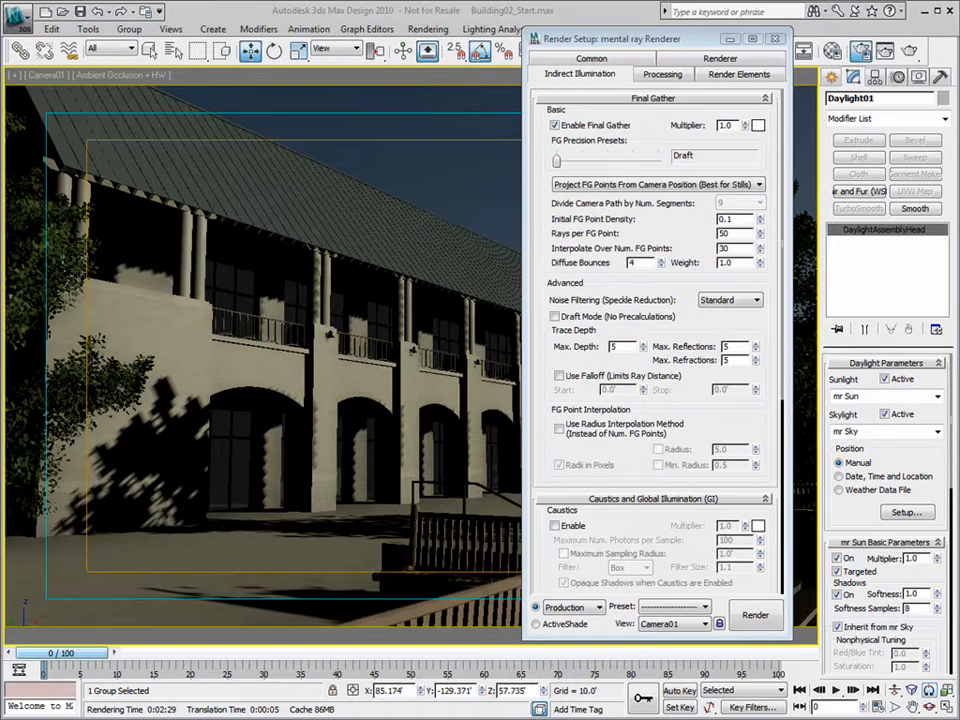
left_click(752, 615)
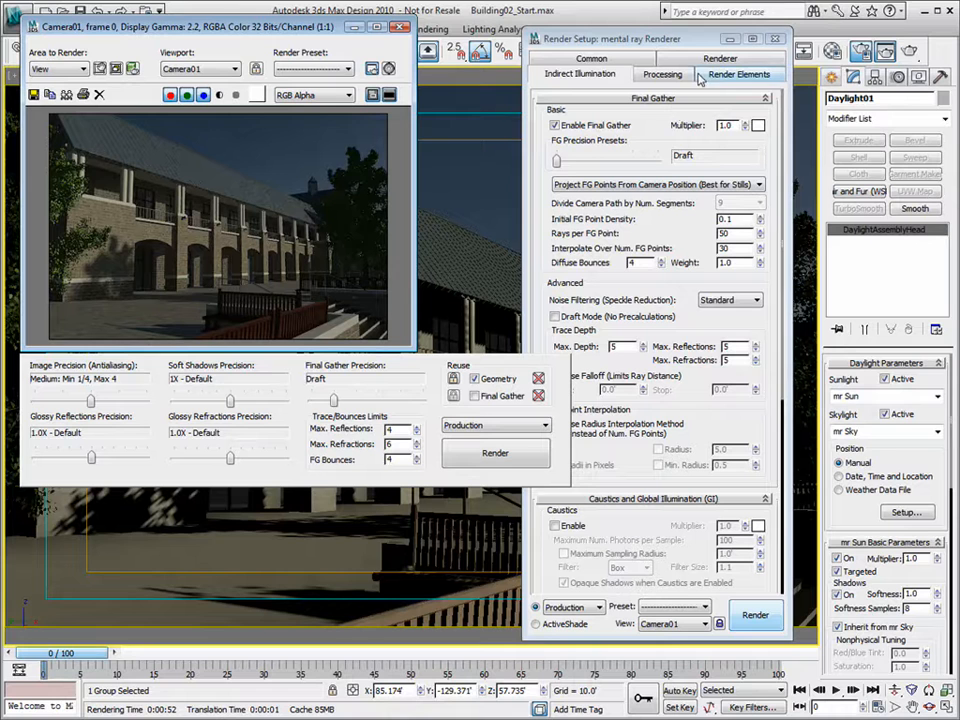
- Reposition the render window, open the mental ray Final Gather settings, and place the Material Editor beside them
left_click_drag(295, 27, 308, 68)
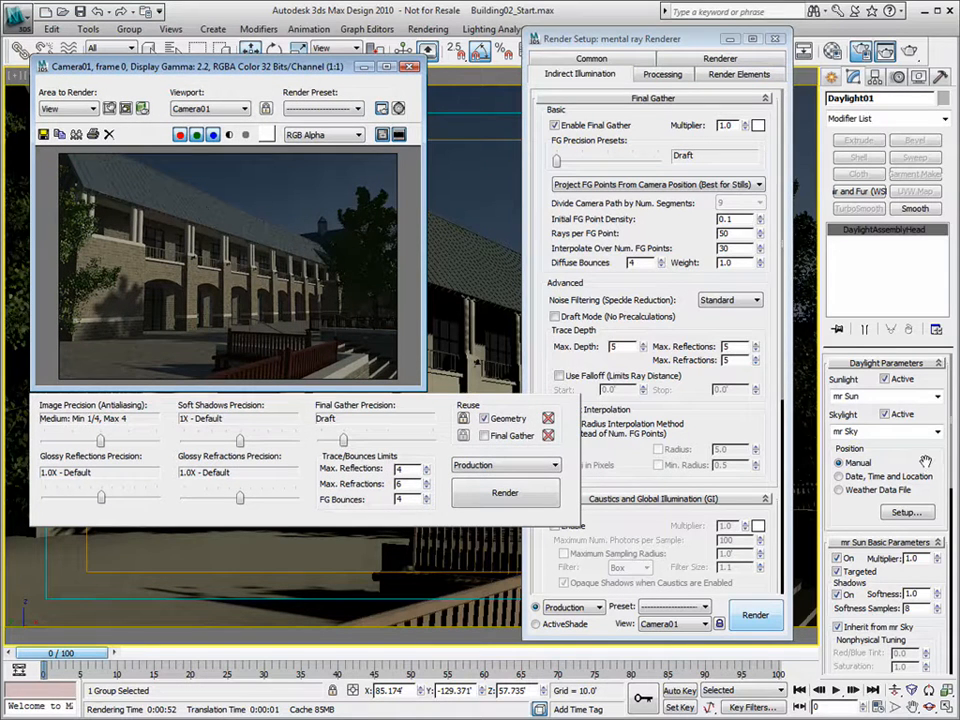
left_click_drag(925, 460, 913, 410)
scroll(896, 494, "down", 3)
scroll(892, 462, "up", 2)
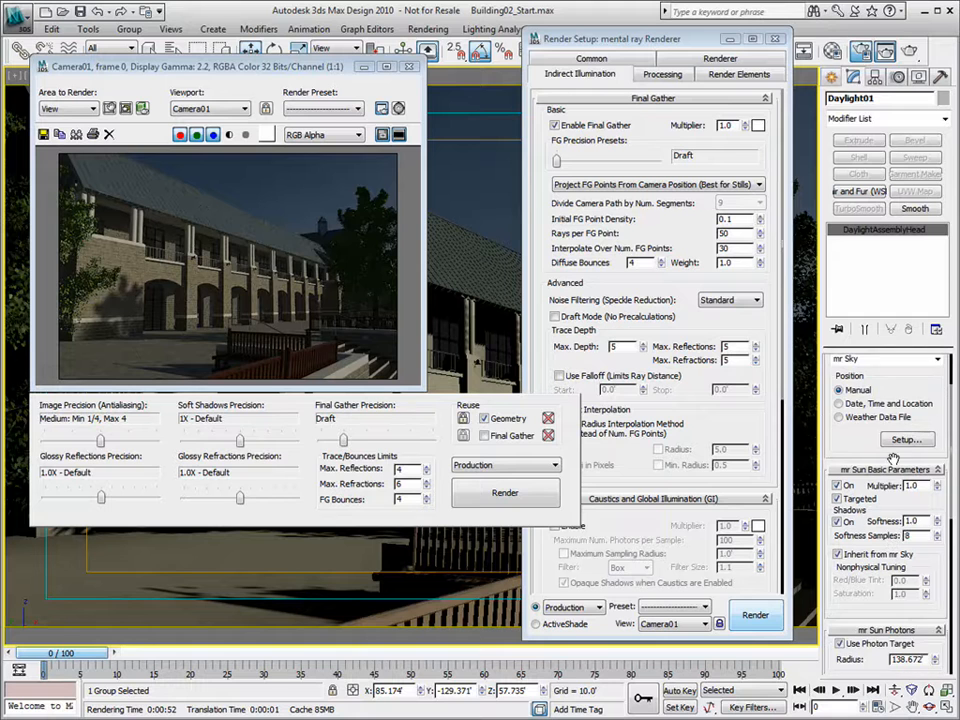
key("F10")
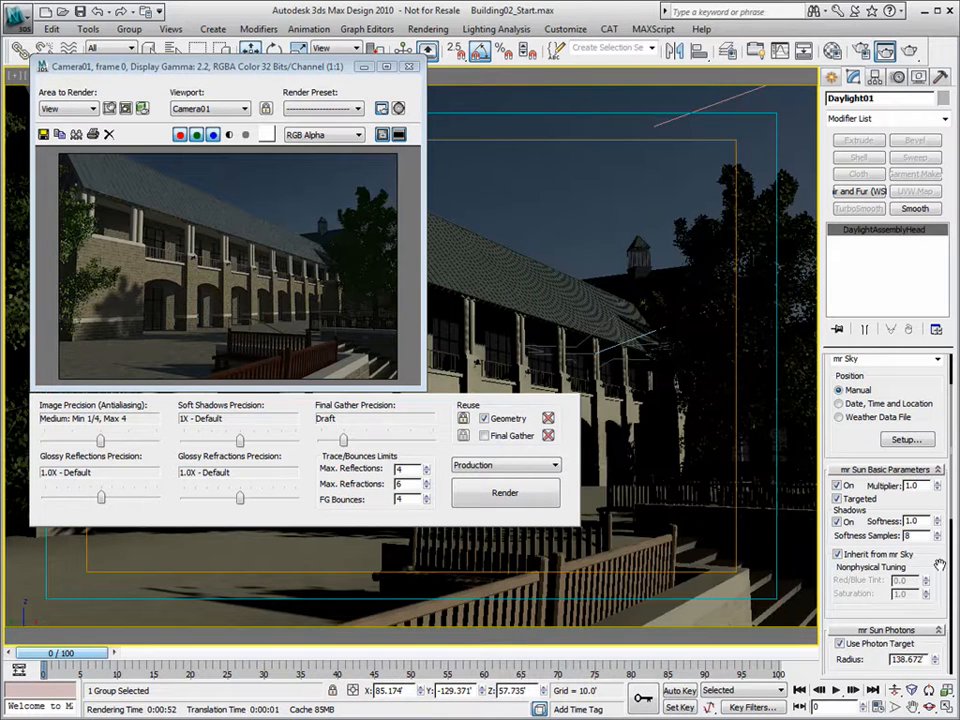
left_click_drag(939, 565, 942, 520)
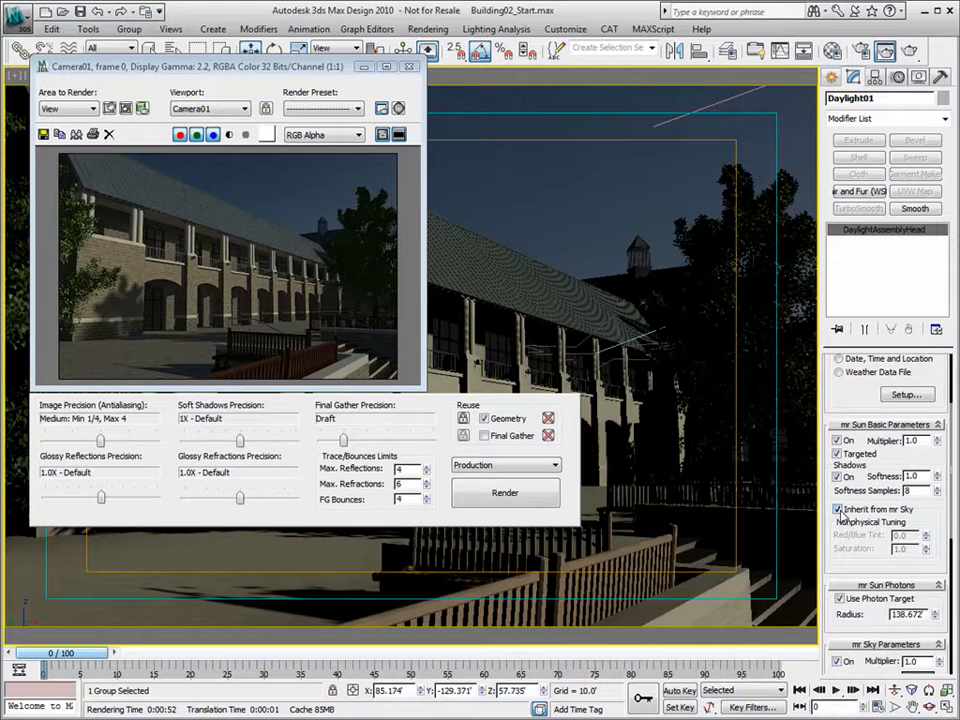
left_click(930, 396)
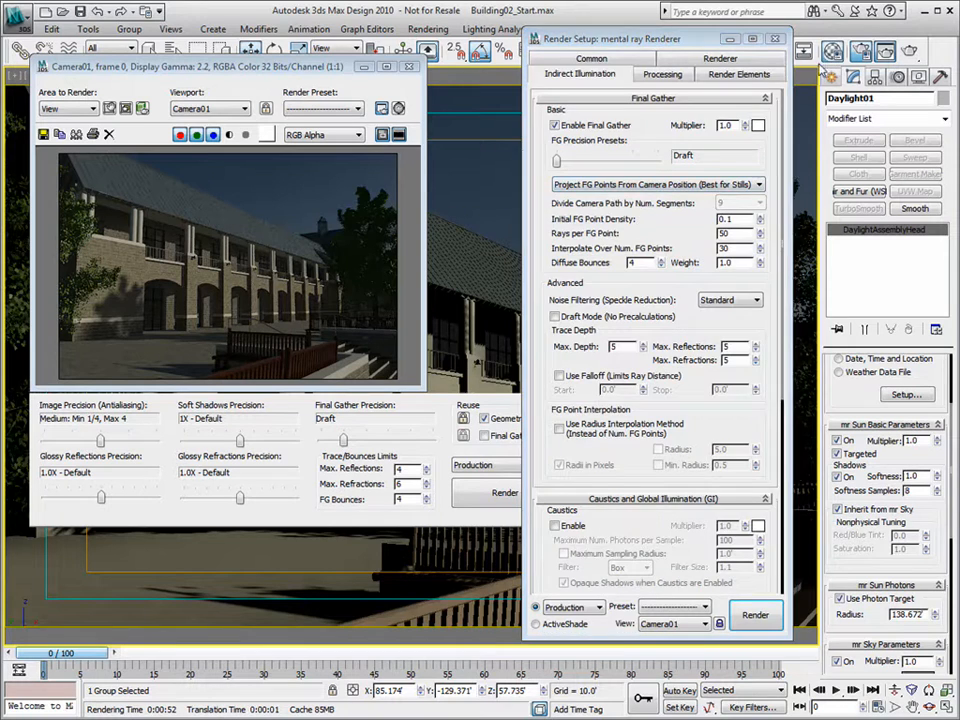
key("m")
left_click_drag(710, 67, 380, 51)
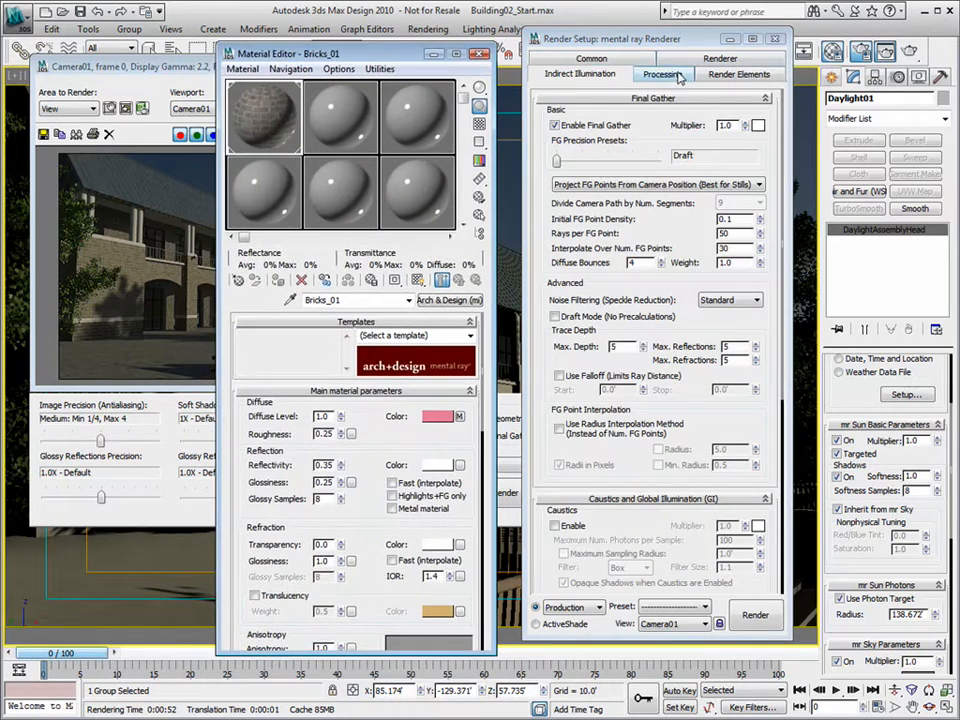
- Enable Material Override with a new Arch & Design material, instanced into the editor as Material #28
left_click(672, 76)
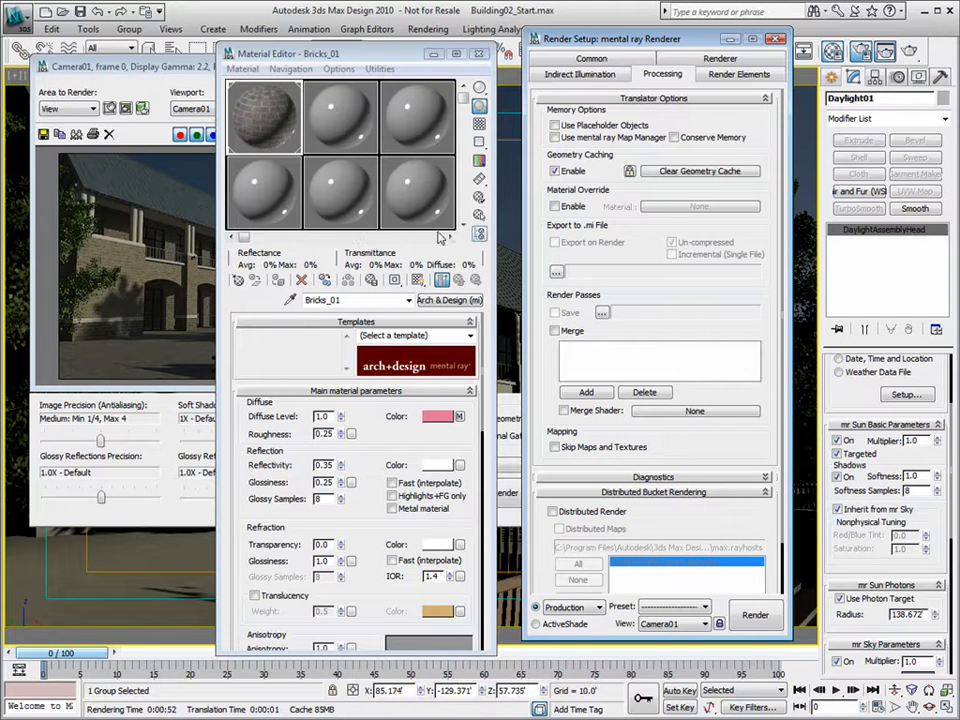
left_click(555, 206)
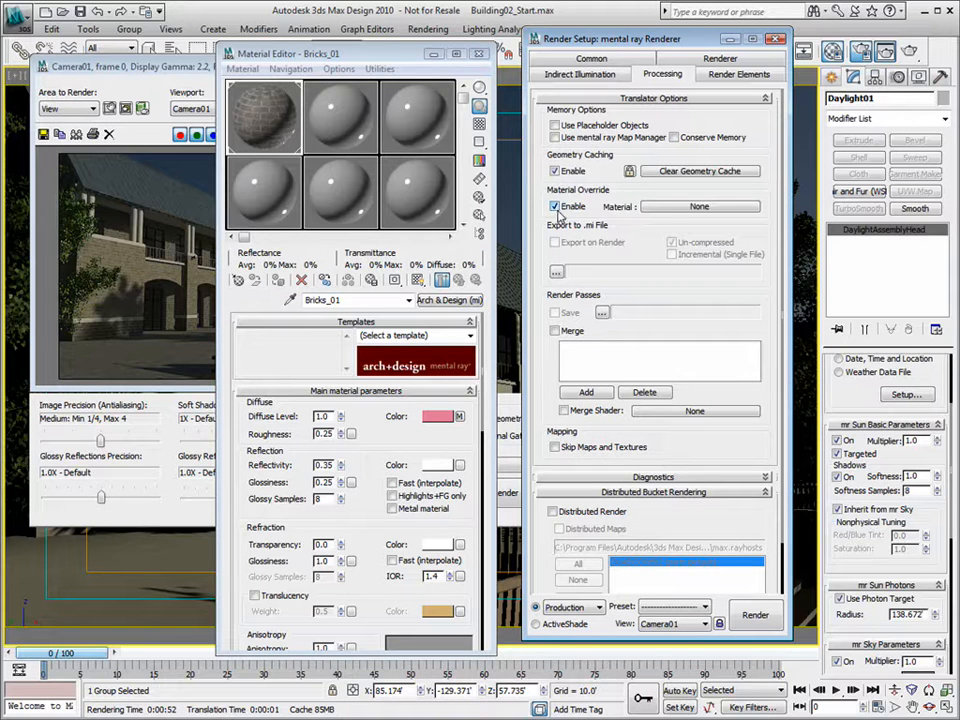
left_click(699, 206)
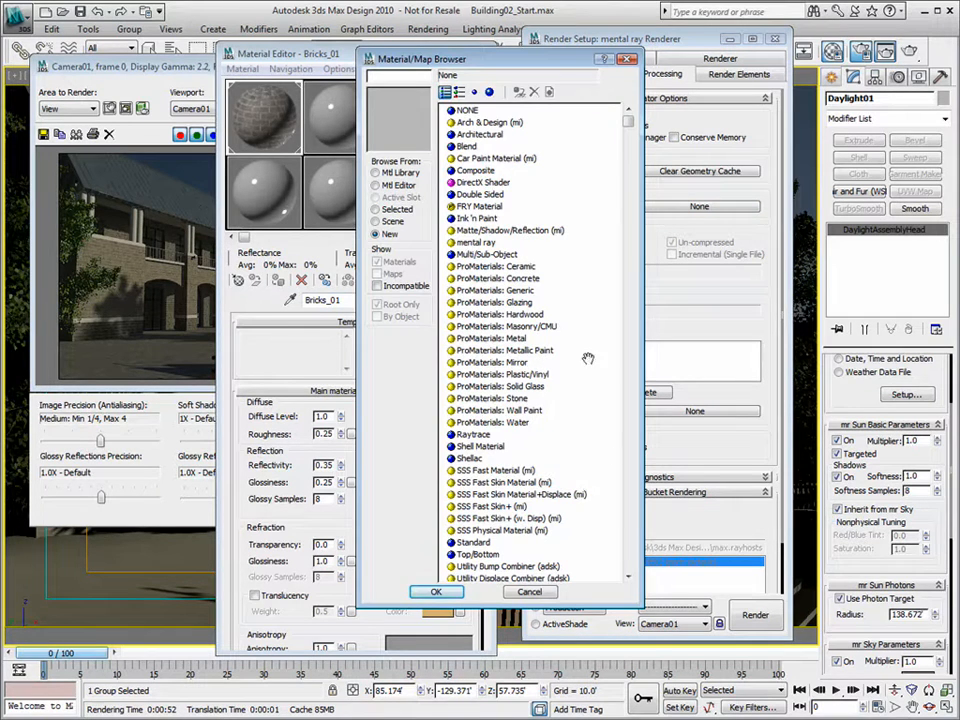
left_click(492, 122)
double_click(492, 122)
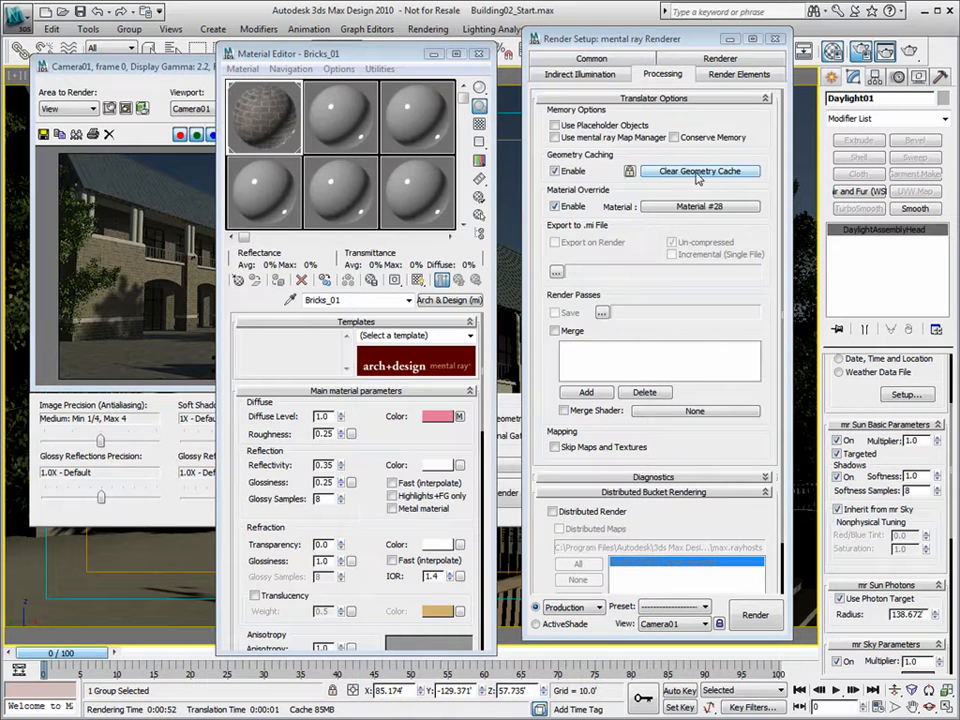
left_click_drag(699, 206, 267, 90)
left_click(328, 398)
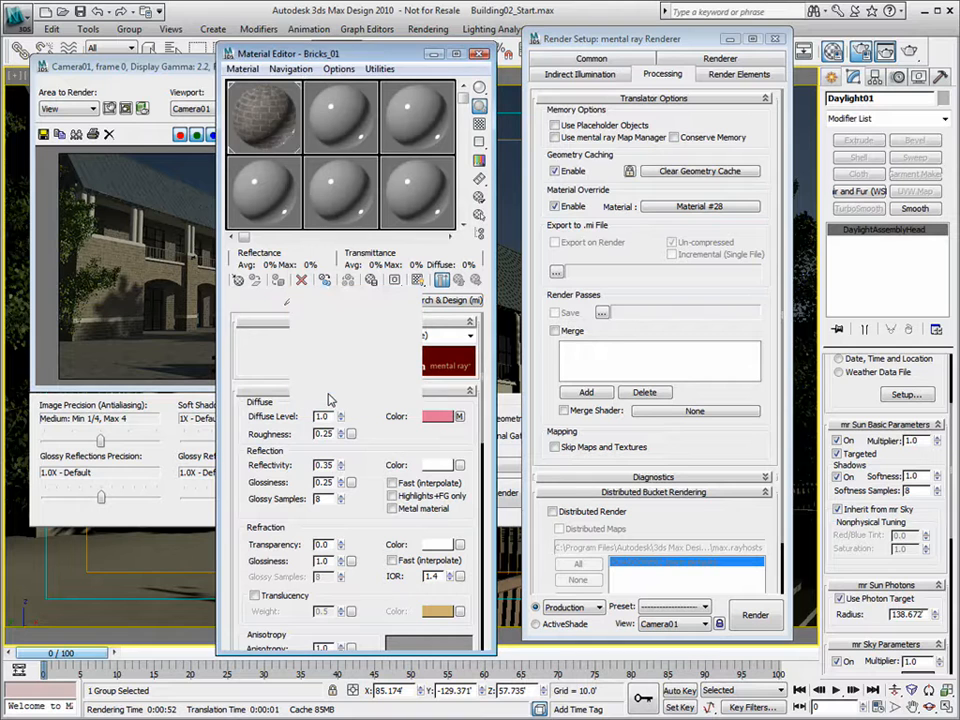
- Darken the diffuse grey to value 0.827 and limit reflections to highlights plus final gather
left_click(440, 417)
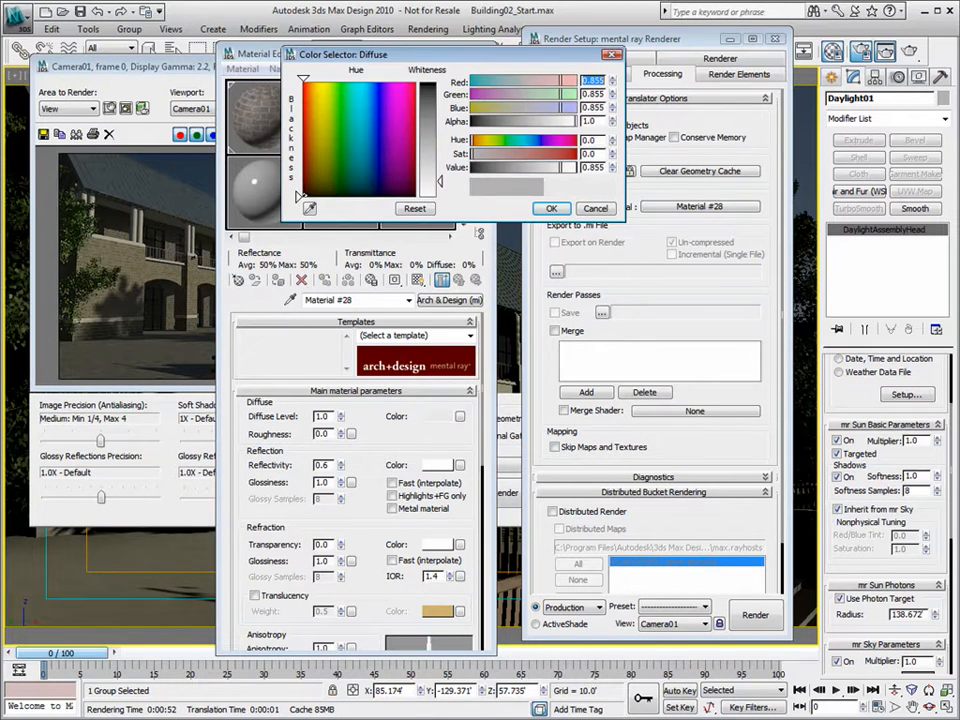
left_click_drag(441, 185, 441, 188)
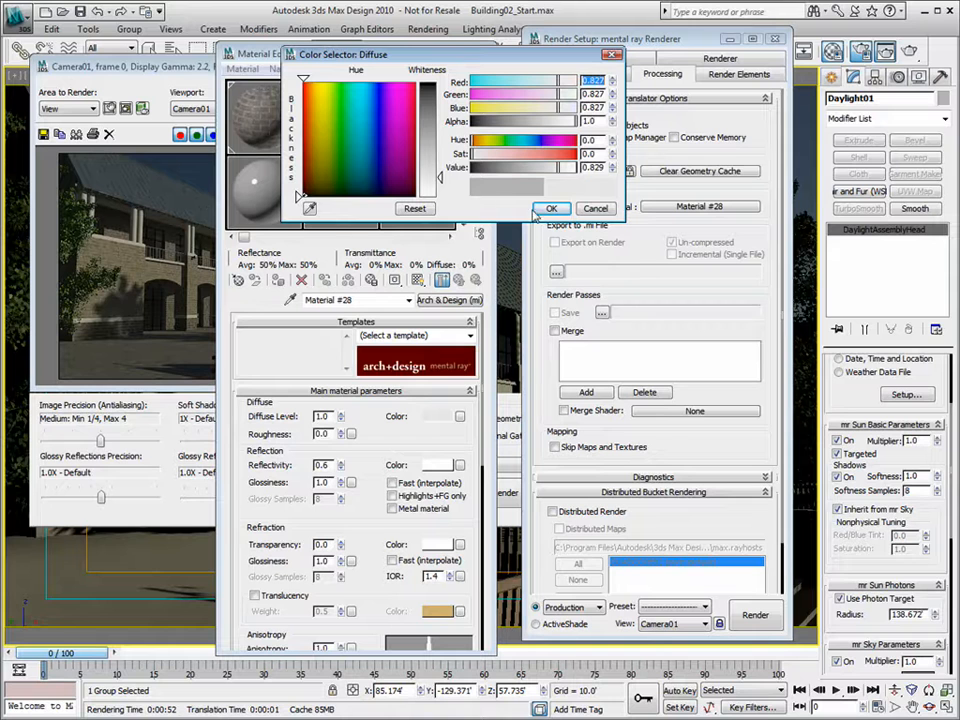
left_click(551, 209)
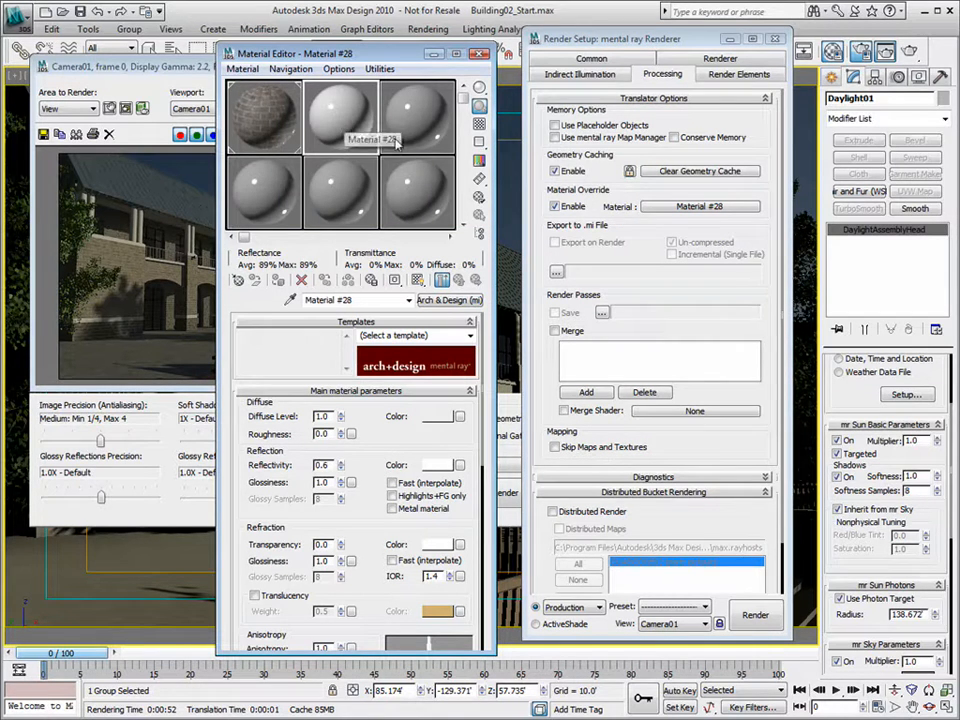
double_click(331, 481)
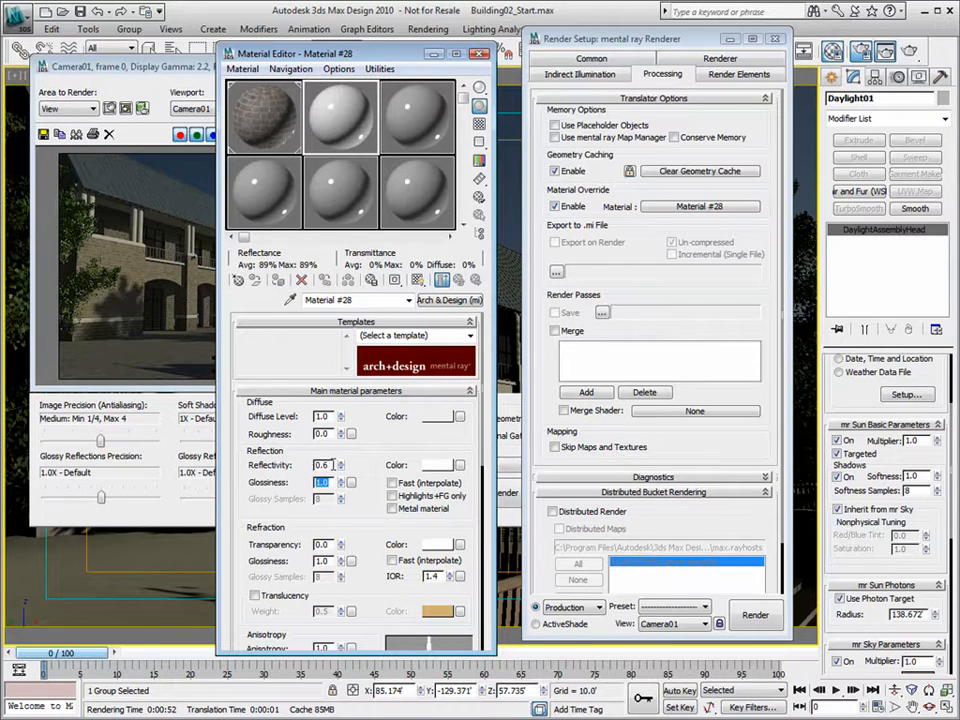
left_click(393, 496)
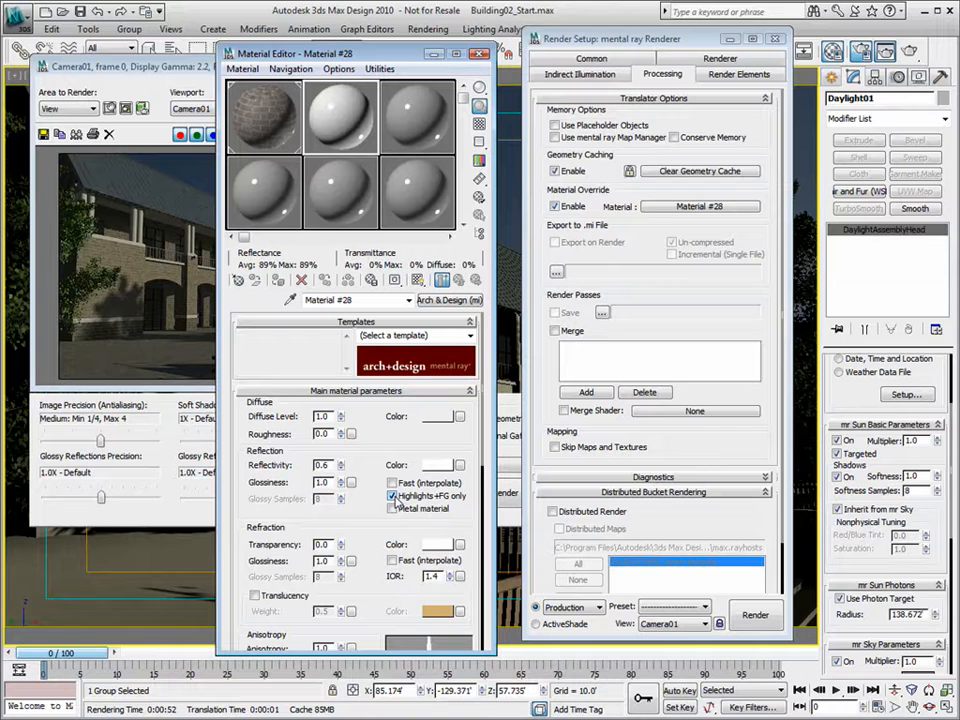
- Set Material #28's reflectivity to 0.4 and glossiness to 0.3
left_click_drag(332, 466, 262, 466)
type(".5")
key("Return")
left_click_drag(330, 483, 268, 483)
left_click_drag(329, 466, 260, 479)
type(".4")
key("Tab")
type(".3")
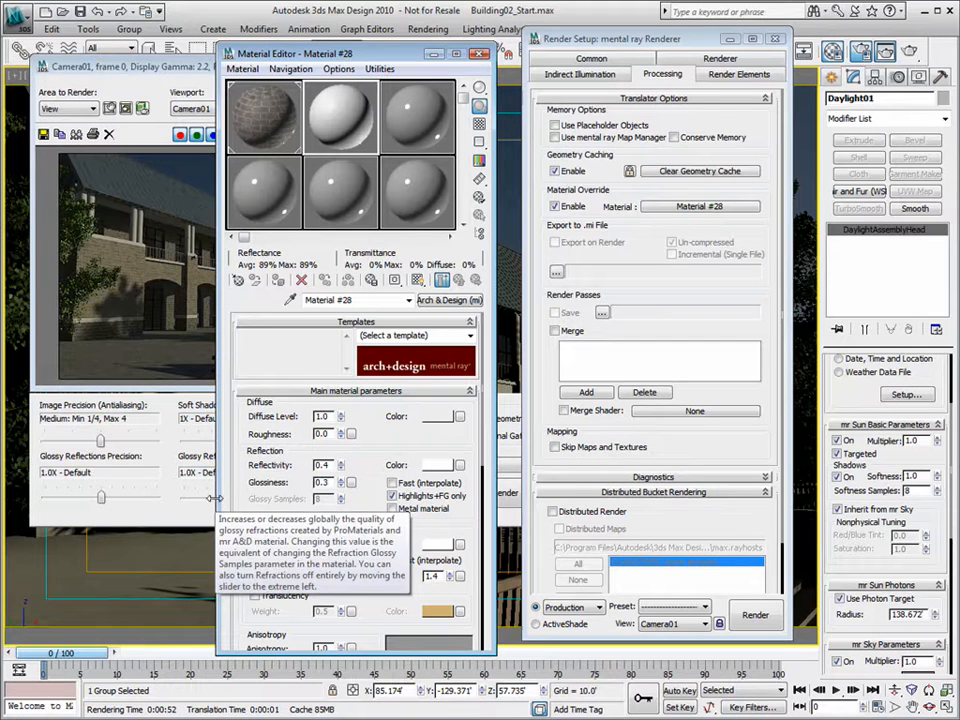
key("Return")
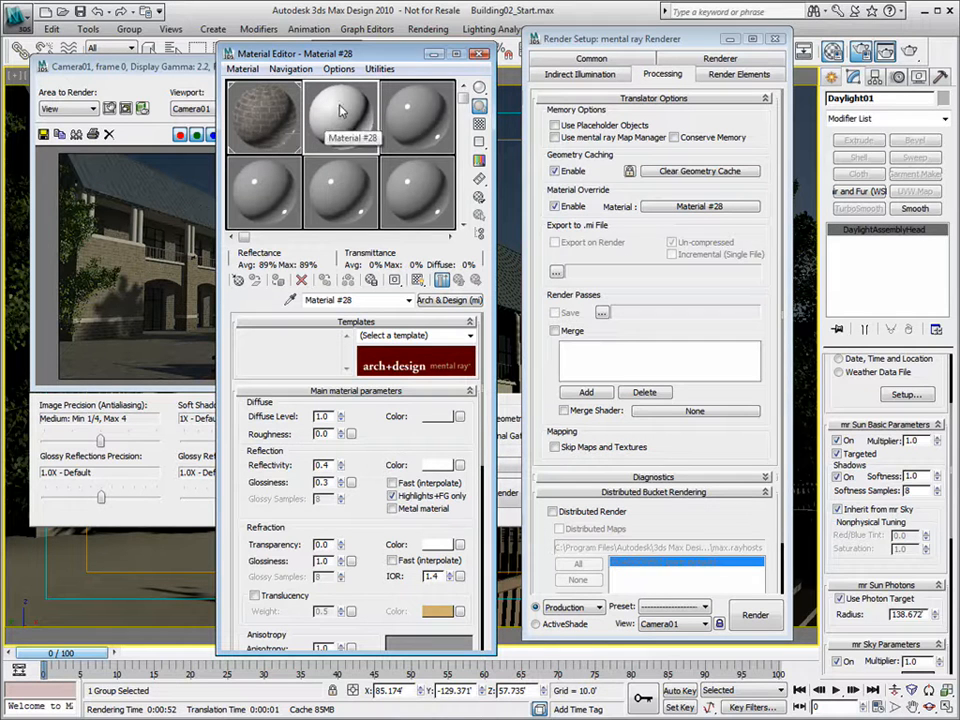
left_click(481, 55)
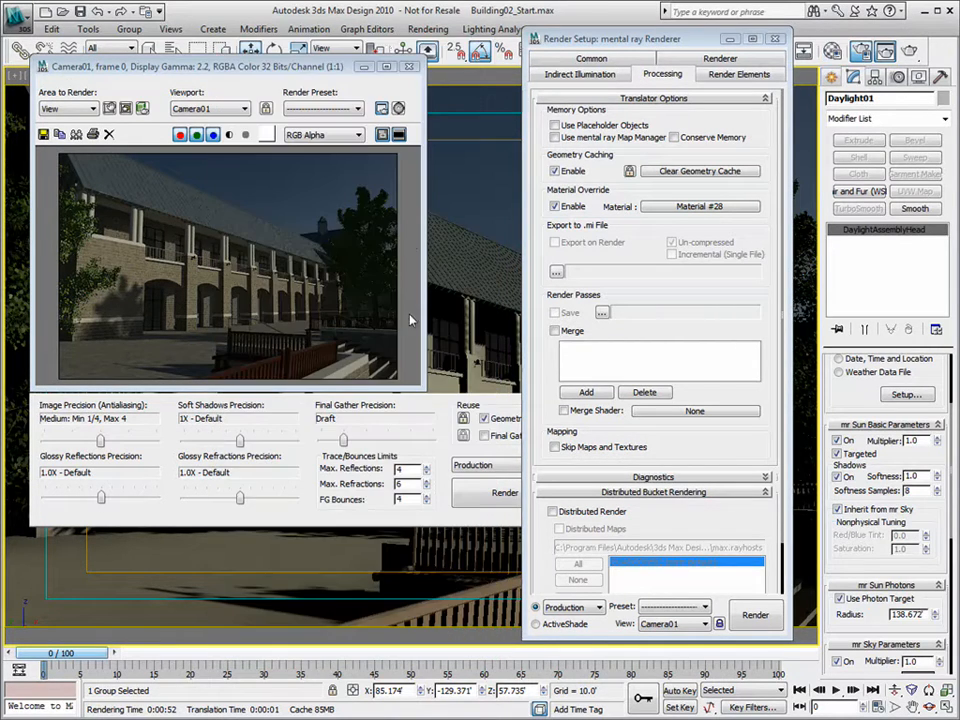
- Close the render window and zoom the Perspective viewport in on the building facade
left_click(408, 67)
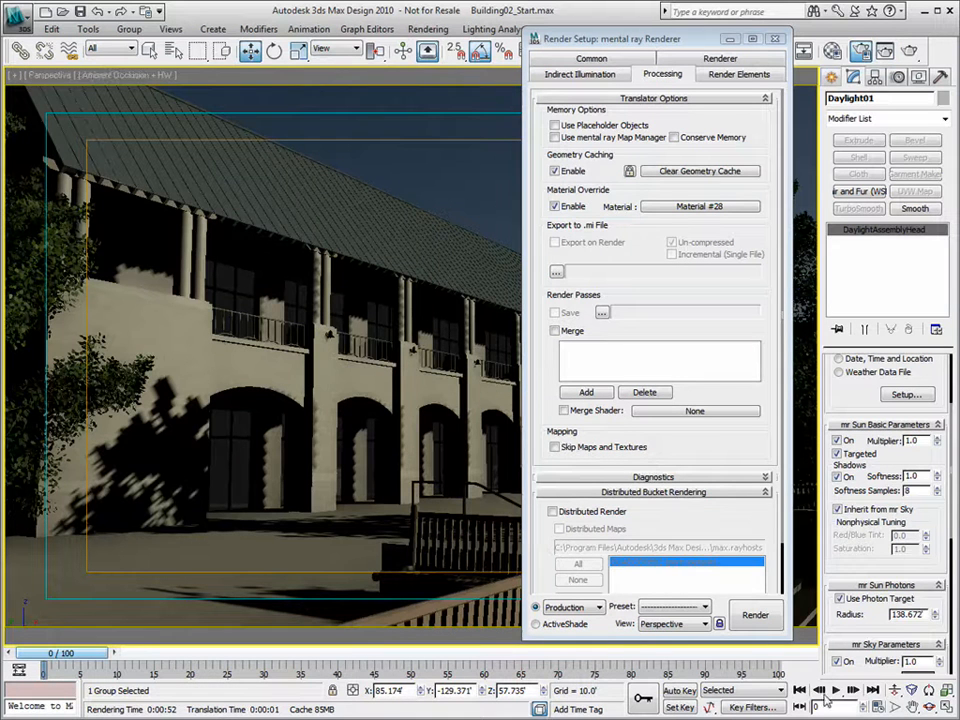
left_click(896, 690)
left_click_drag(187, 209, 248, 224)
left_click(251, 51)
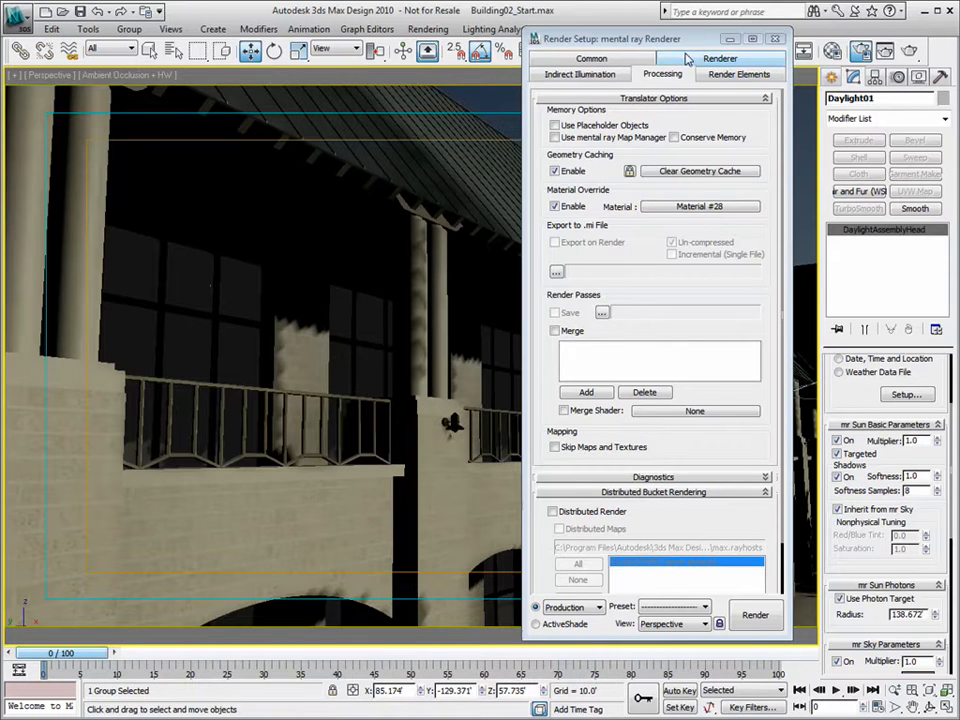
- Hide the Glass layer in the Layer Manager and close Render Setup
left_click_drag(696, 40, 563, 48)
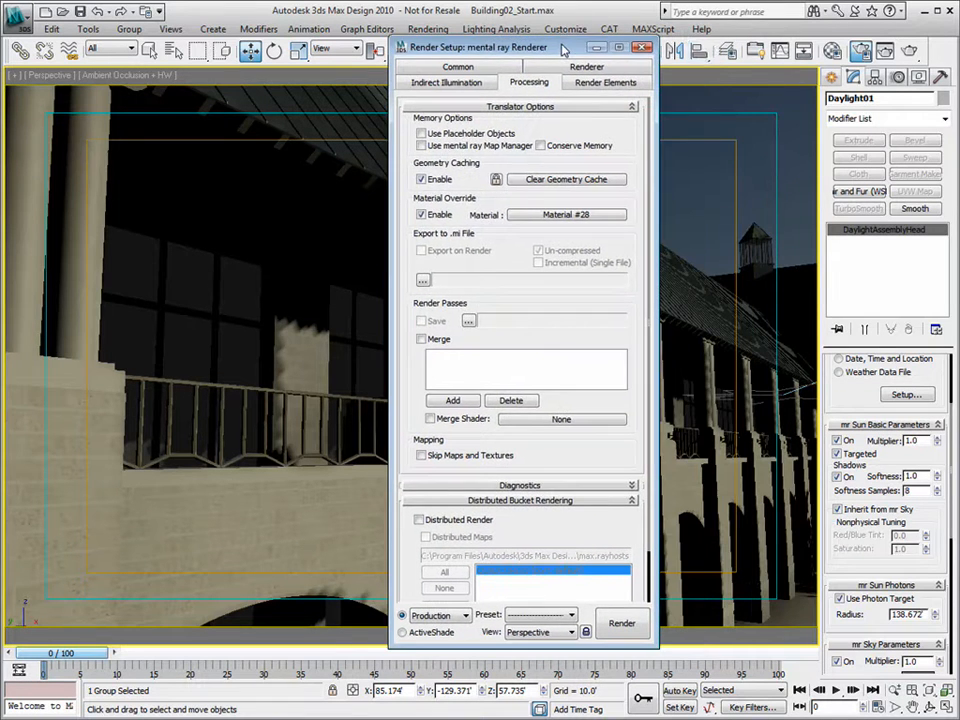
left_click(727, 51)
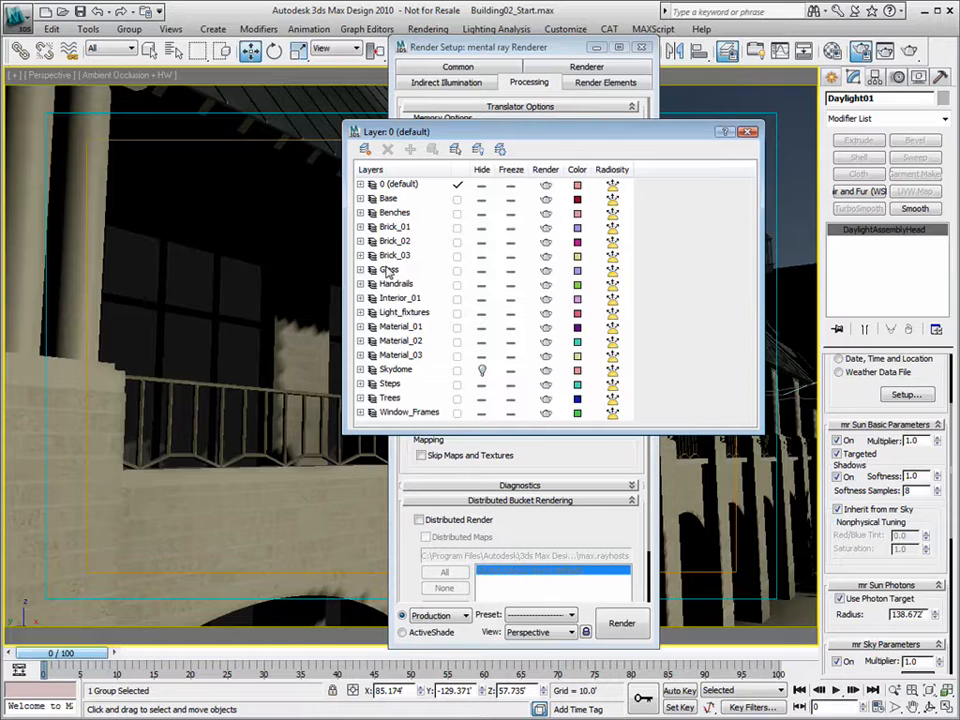
left_click(481, 270)
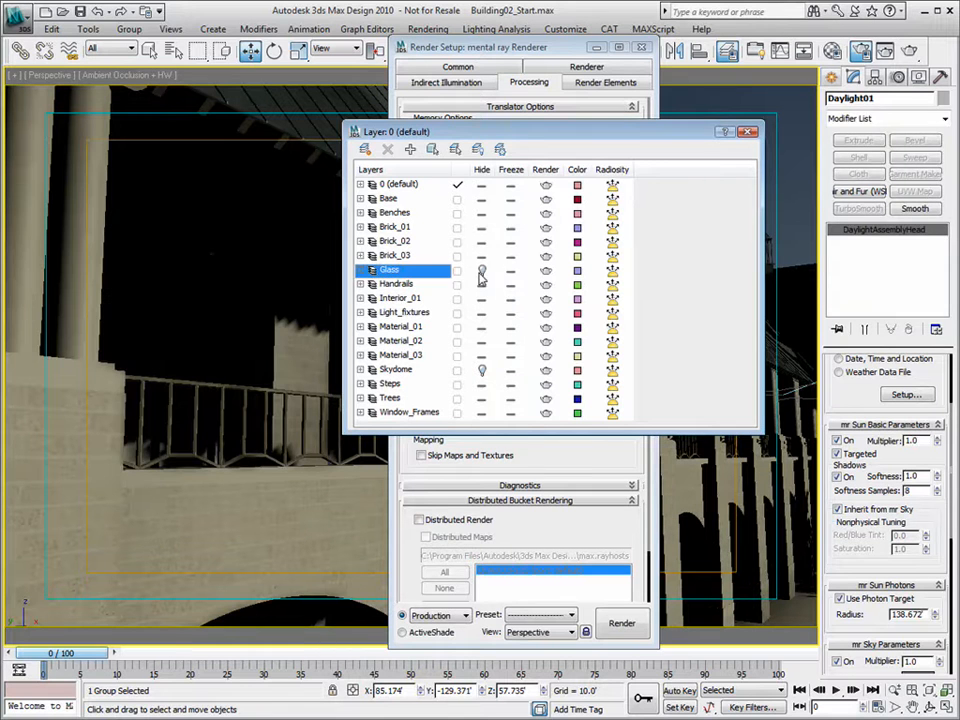
left_click(747, 131)
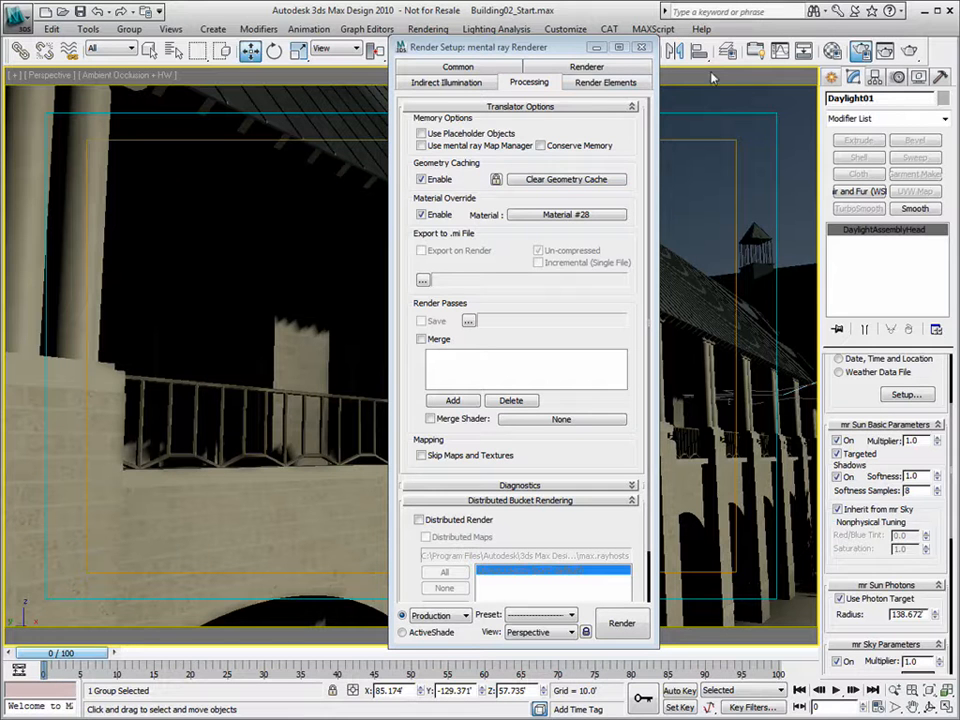
left_click(642, 47)
- Render Camera01 with the override material, then untick the sun's Inherit from mr Sky
key("c")
double_click(421, 258)
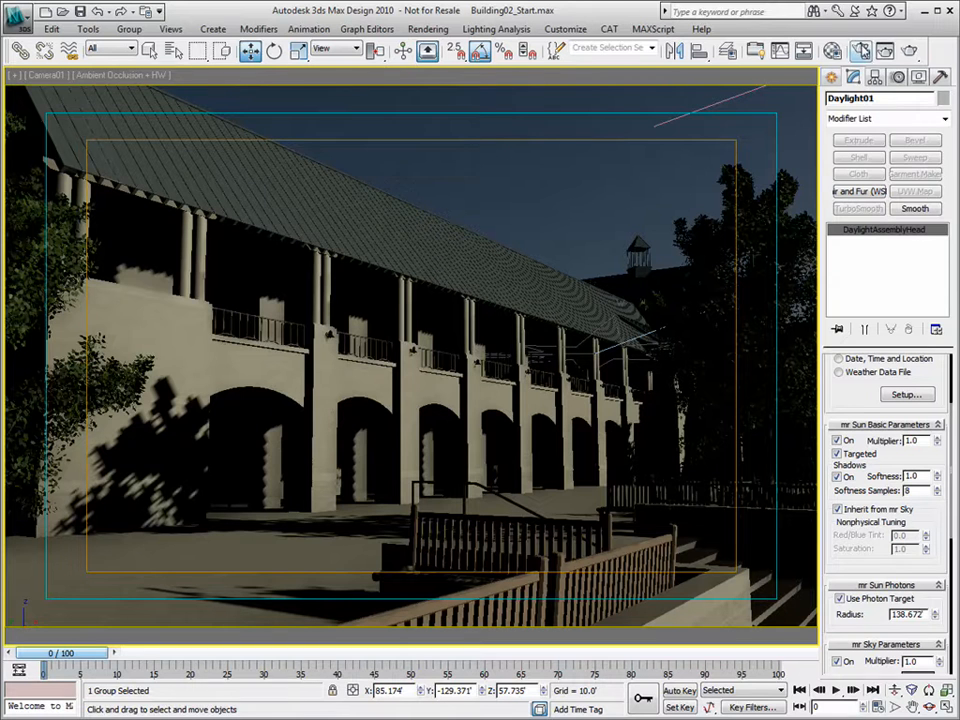
left_click(908, 50)
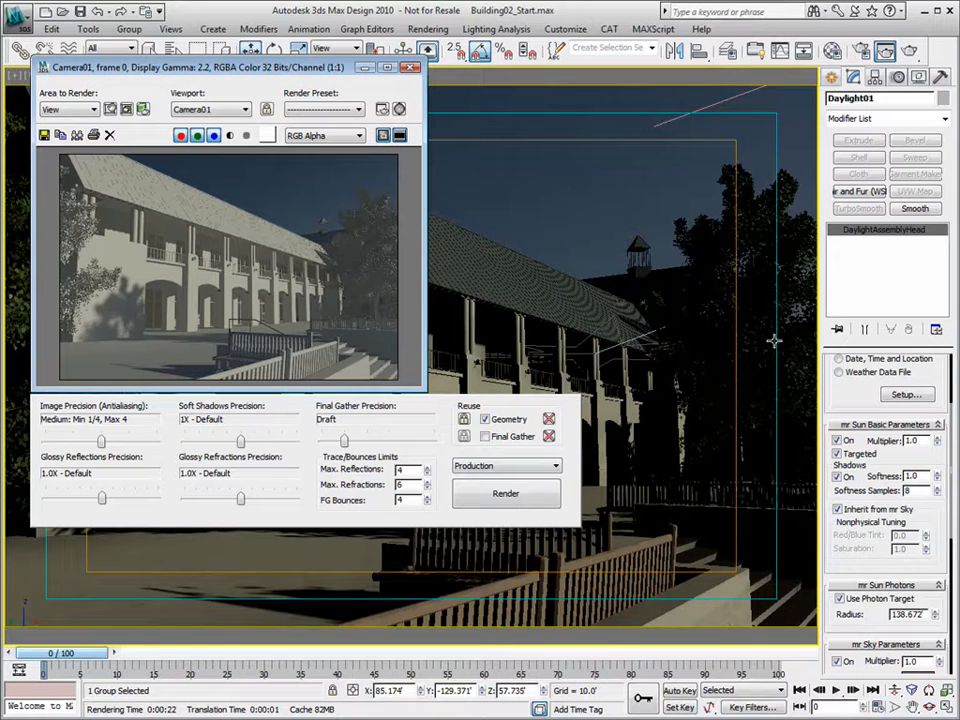
left_click(838, 510)
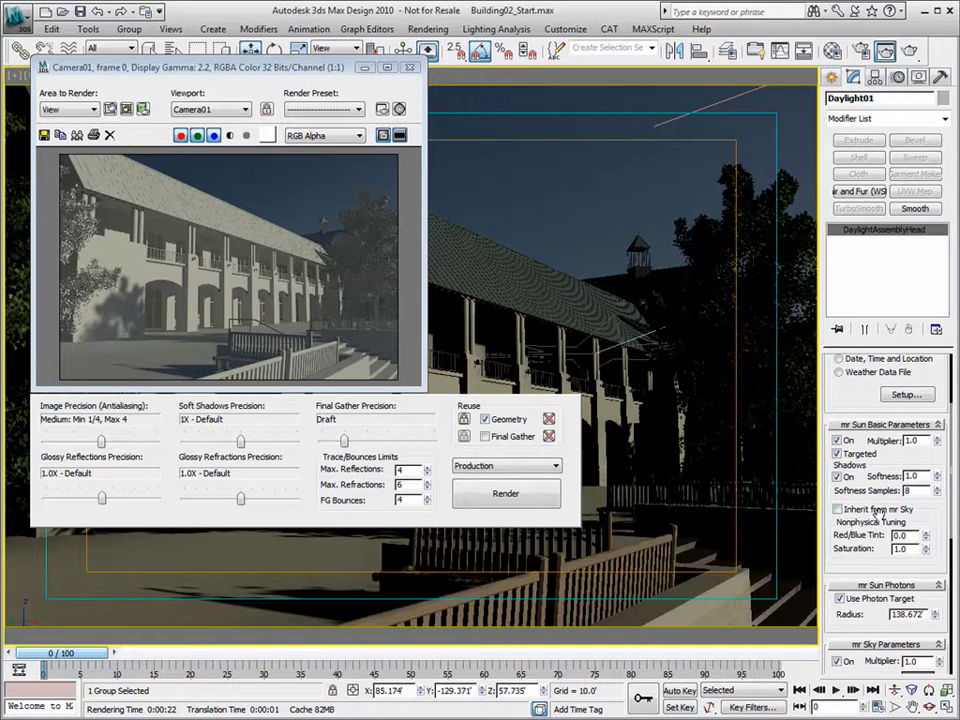
- Give the sun a Red/Blue Tint of 0.3 and render Camera01
mouse_move(933, 509)
left_mouse_down()
mouse_move(933, 575)
mouse_move(928, 526)
left_mouse_up()
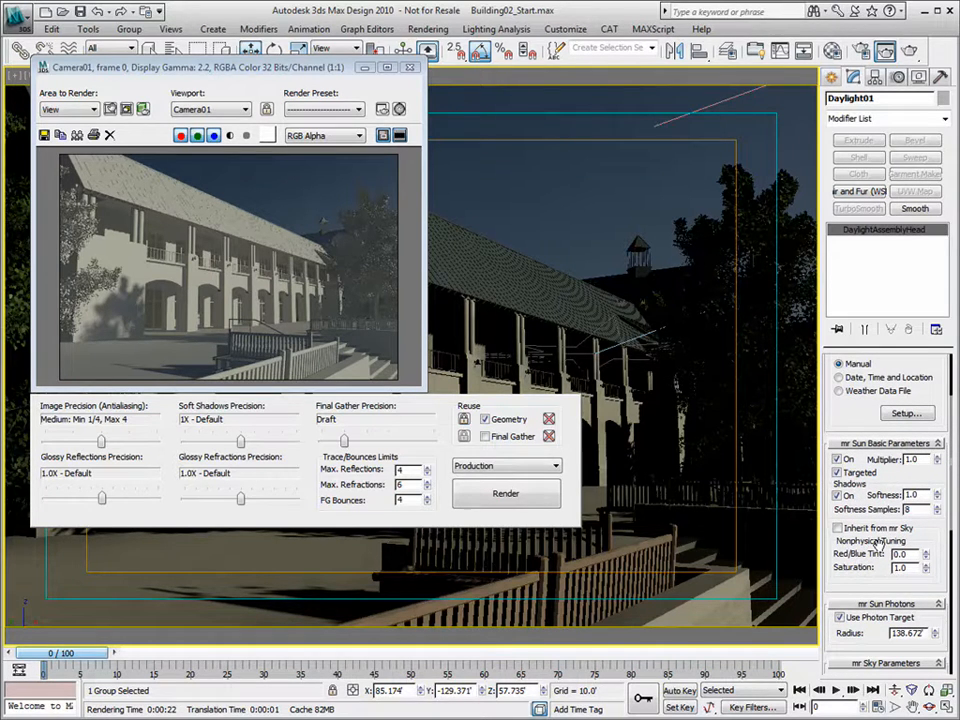
left_click_drag(911, 555, 853, 555)
type("0.3")
key("Tab")
left_click_drag(926, 553, 927, 481)
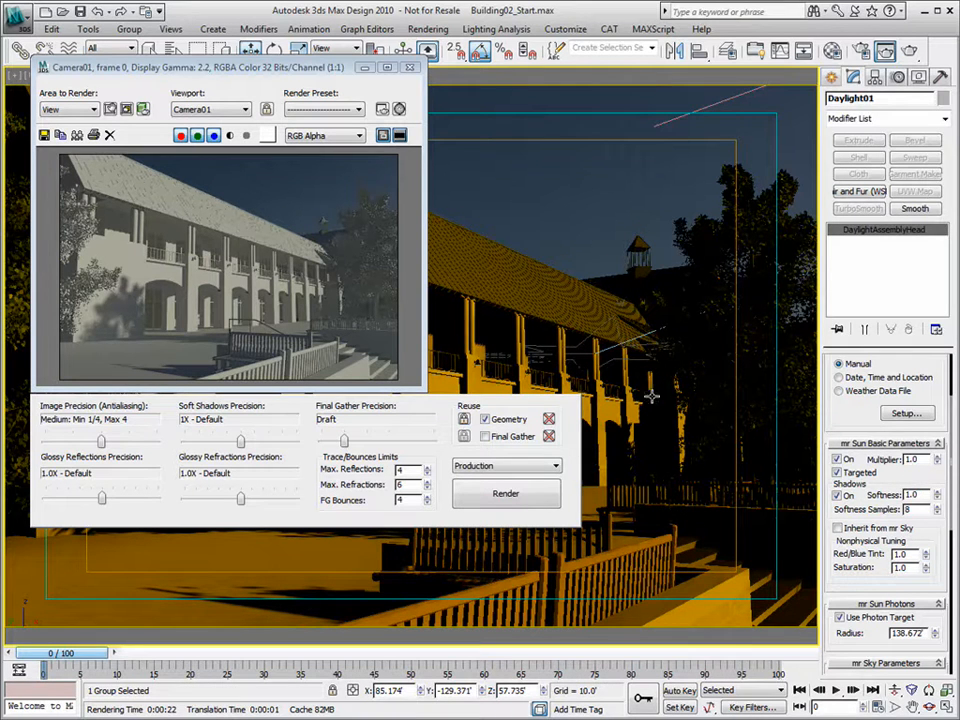
left_click_drag(928, 556, 828, 550)
type(".3")
key("Tab")
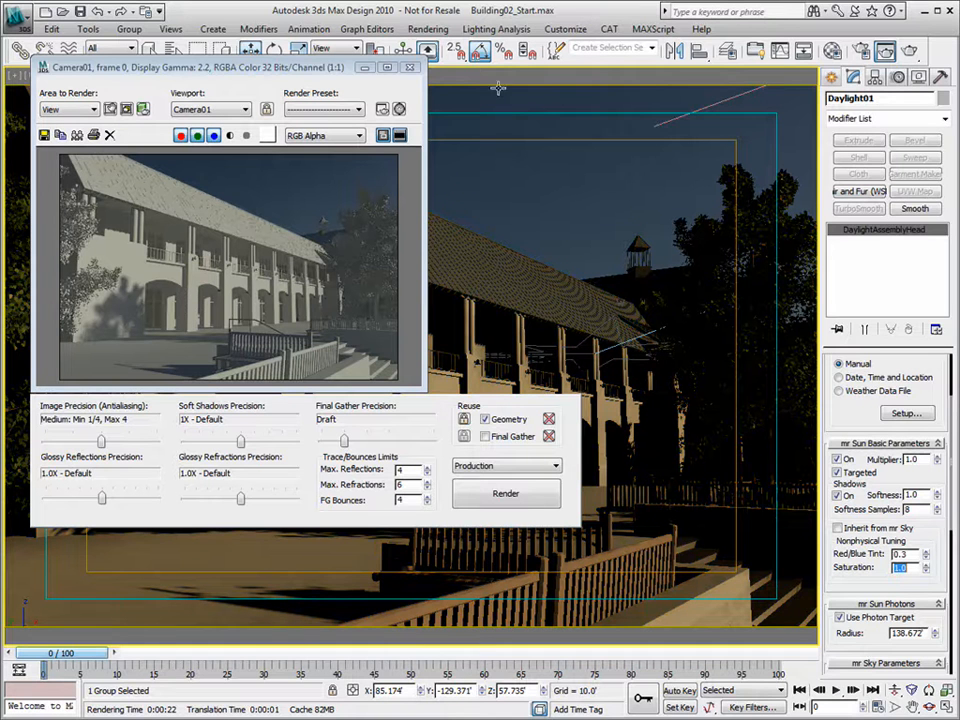
left_click(912, 55)
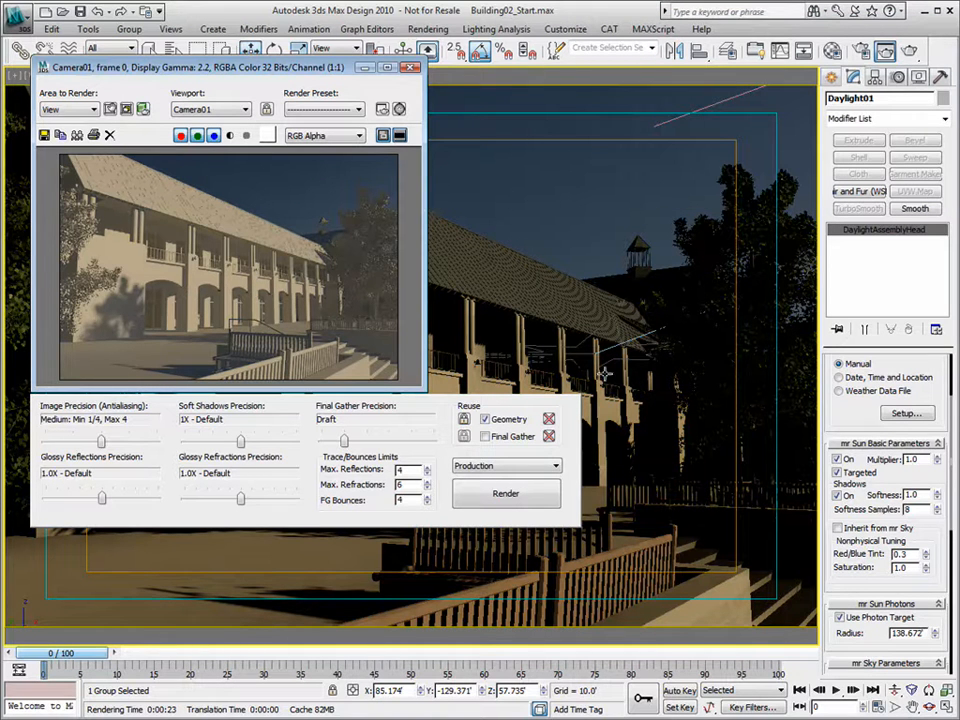
- Lower the sun's Red/Blue Tint to 0.2 with Saturation 0.8 and re-render Camera01
double_click(902, 567)
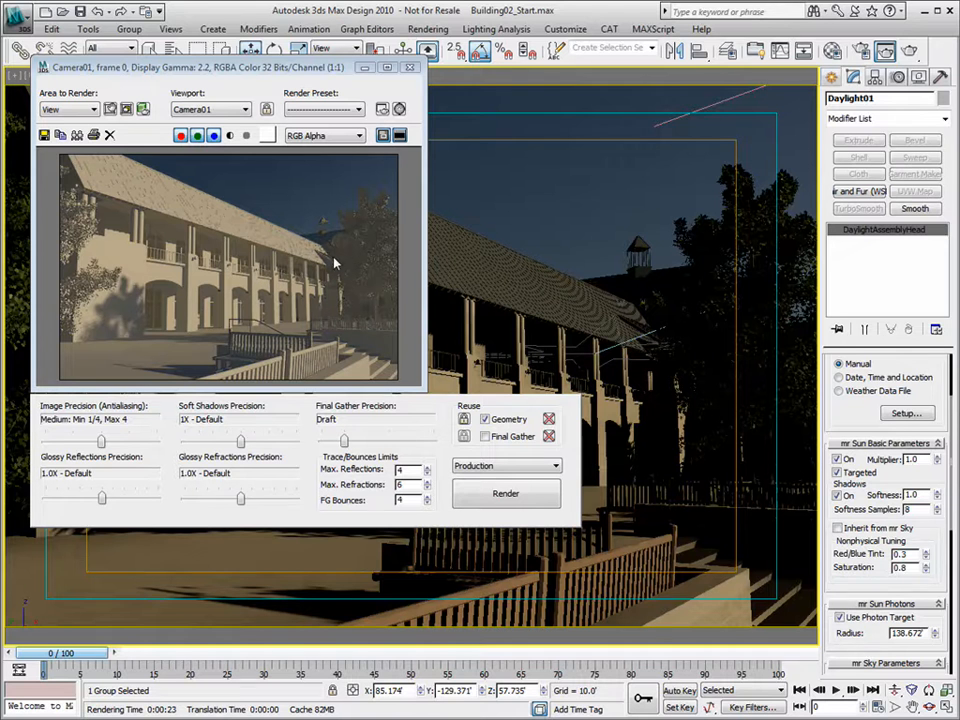
left_click_drag(907, 555, 840, 555)
type(".2")
key("Tab")
left_click(910, 53)
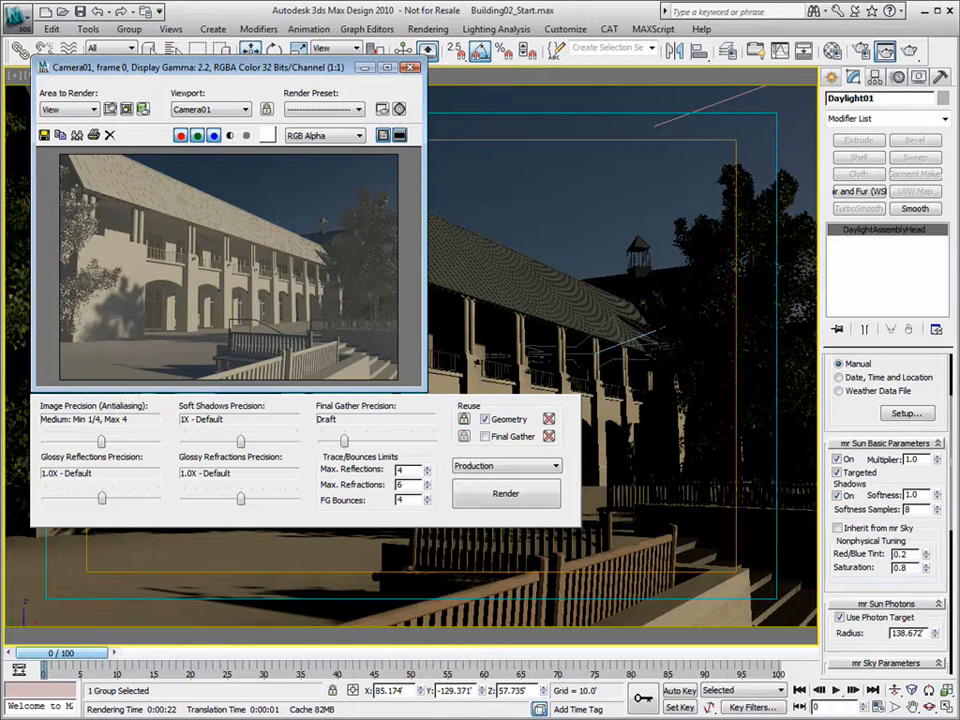
scroll(950, 550, "down", 10)
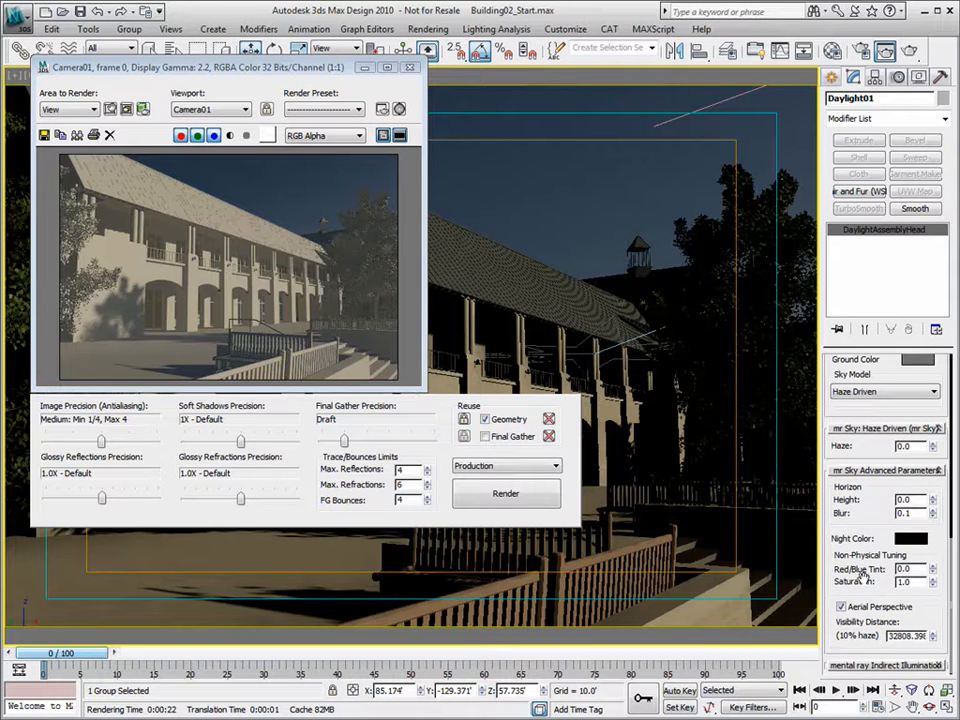
- Reset the mr Sky Red/Blue Tint to 0.0 and Saturation to 1.0, rendering to compare
left_click_drag(933, 567, 932, 521)
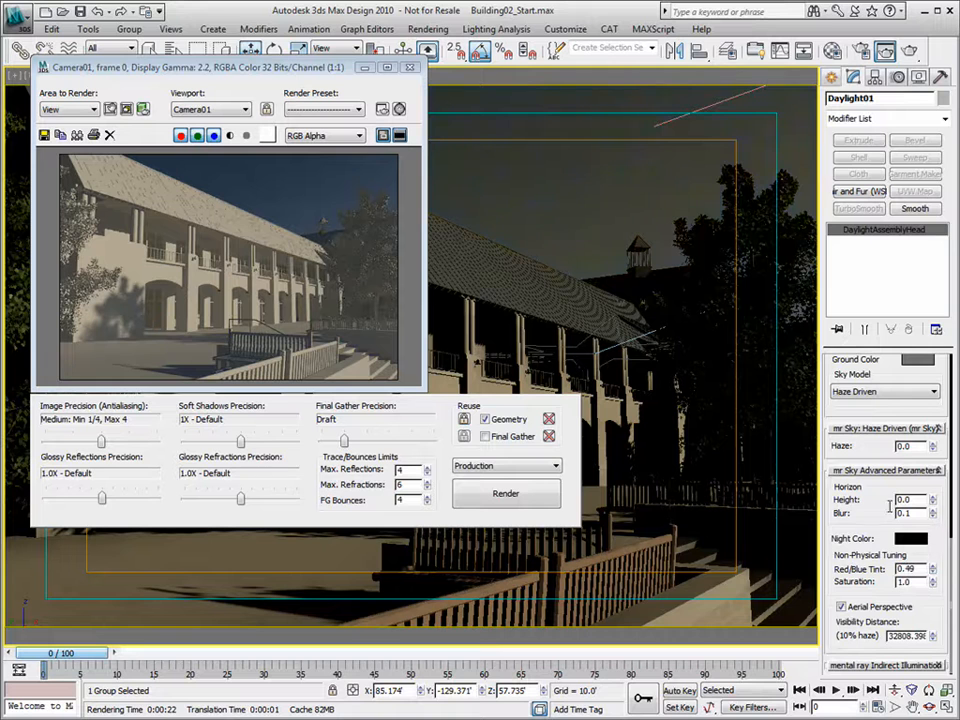
mouse_move(933, 568)
left_mouse_down()
mouse_move(941, 625)
mouse_move(935, 554)
mouse_move(935, 586)
mouse_move(934, 569)
left_mouse_up()
right_click(934, 583)
right_click(933, 571)
left_click(909, 50)
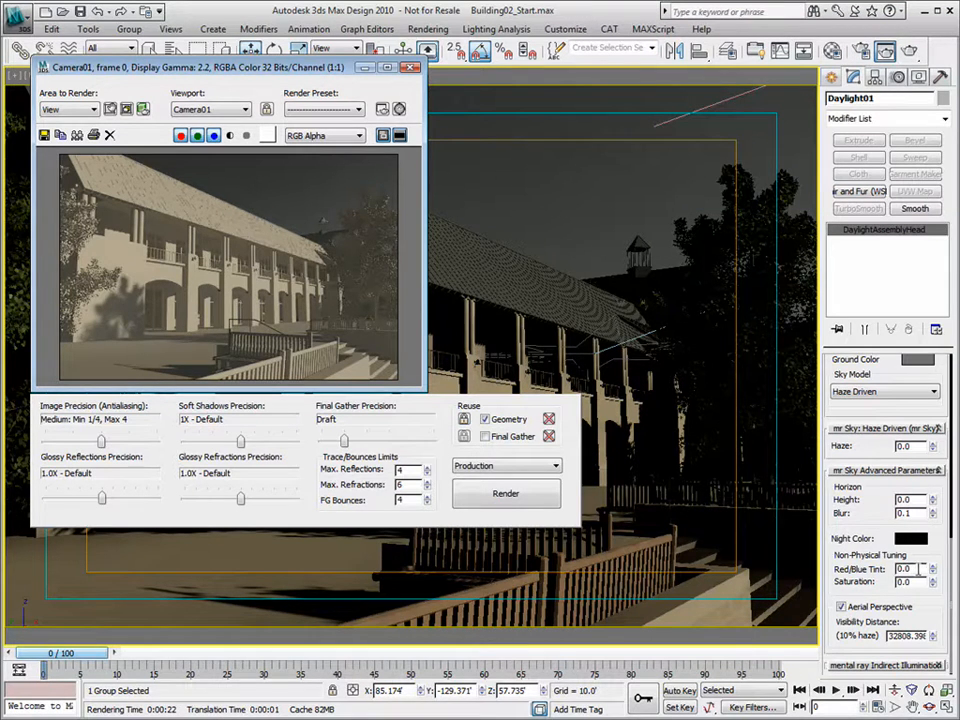
left_click_drag(918, 569, 845, 565)
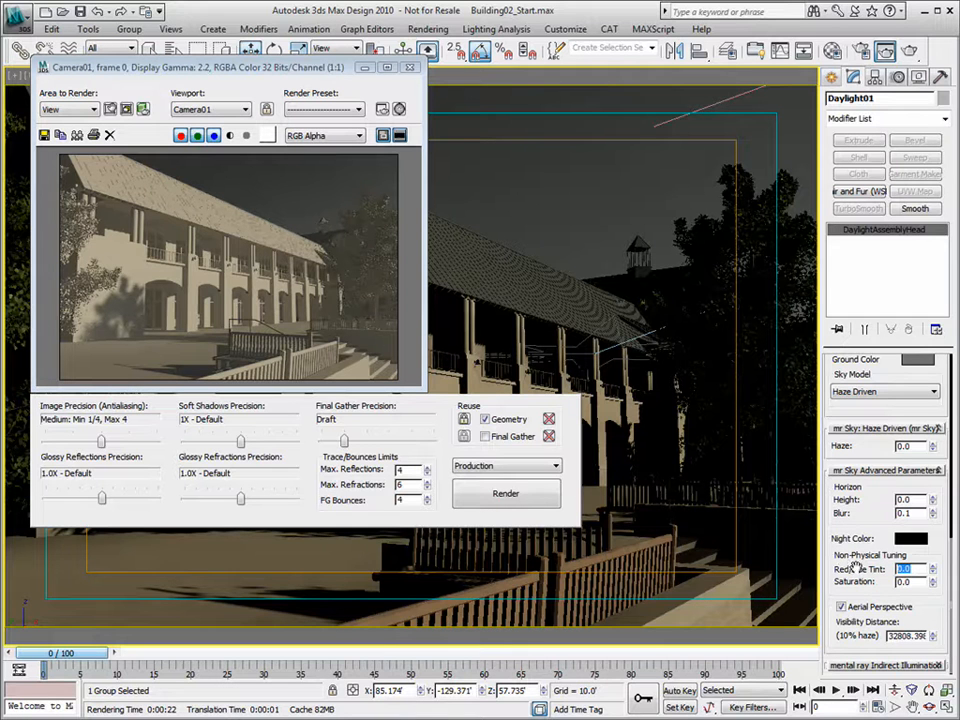
left_click_drag(916, 582, 829, 592)
type("1")
key("Tab")
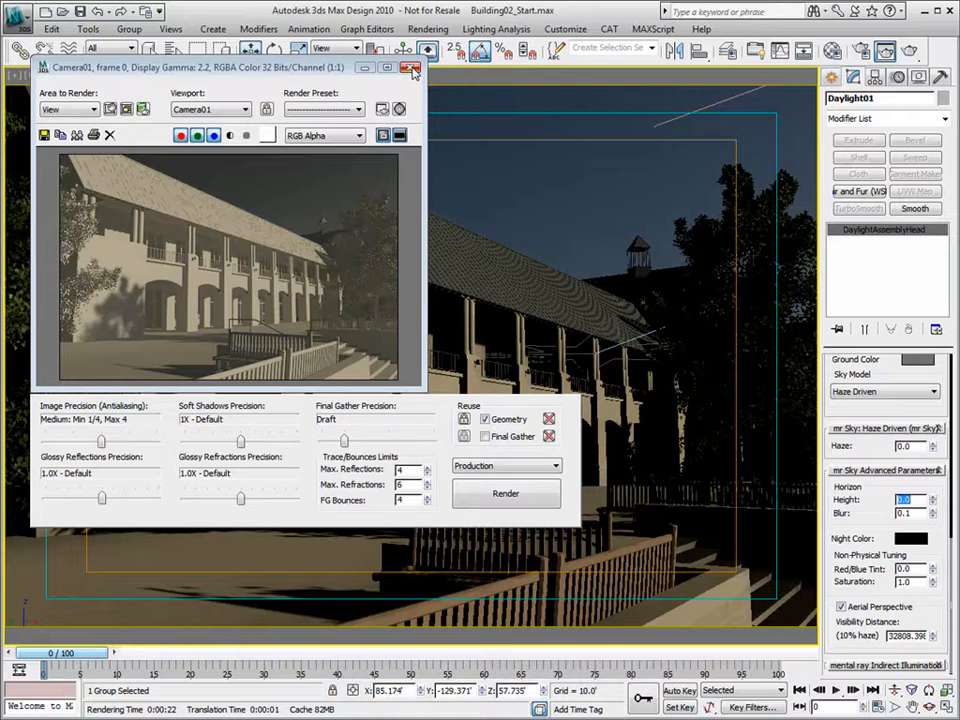
- Lower the mr Sky haze from 2.45 to 0.5
left_click_drag(916, 447, 808, 452)
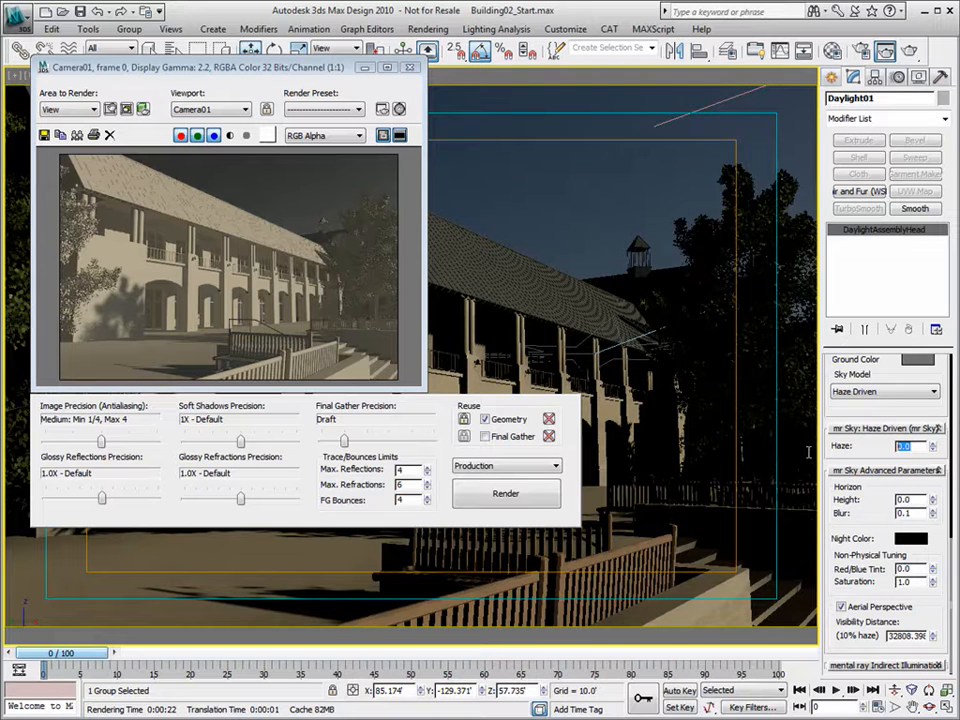
type("0.25")
left_click_drag(933, 446, 851, 338)
left_click_drag(933, 446, 936, 508)
left_click_drag(924, 446, 821, 457)
type(".5")
key("Return")
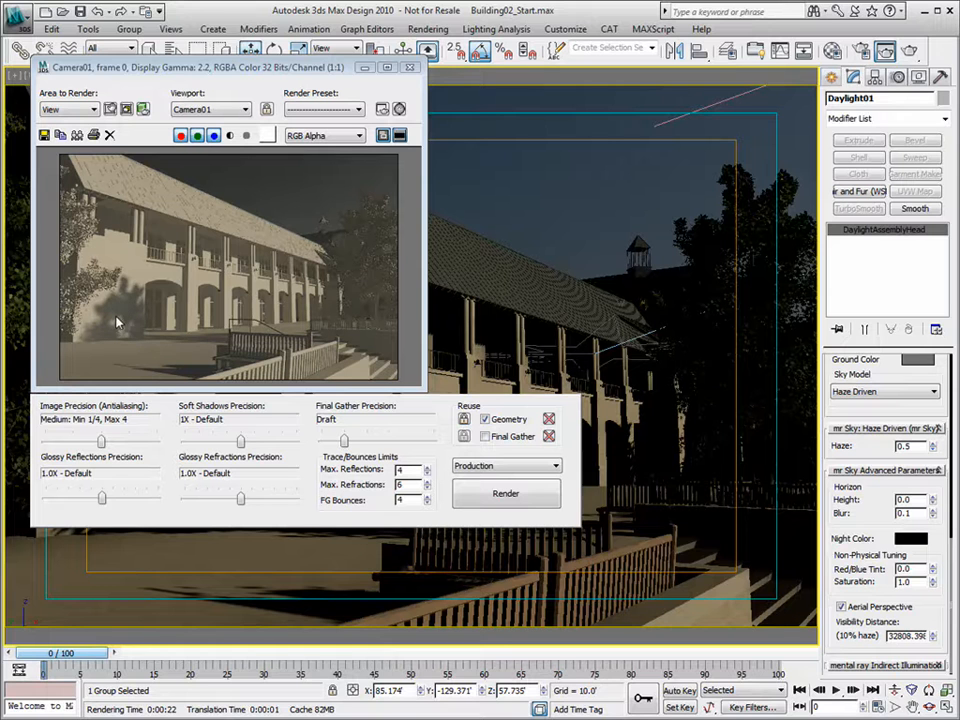
left_click_drag(893, 409, 893, 670)
- Try a sun shadow softness of 8.0 and render the Camera01 view
left_click_drag(895, 382, 895, 558)
scroll(893, 558, "down", 3)
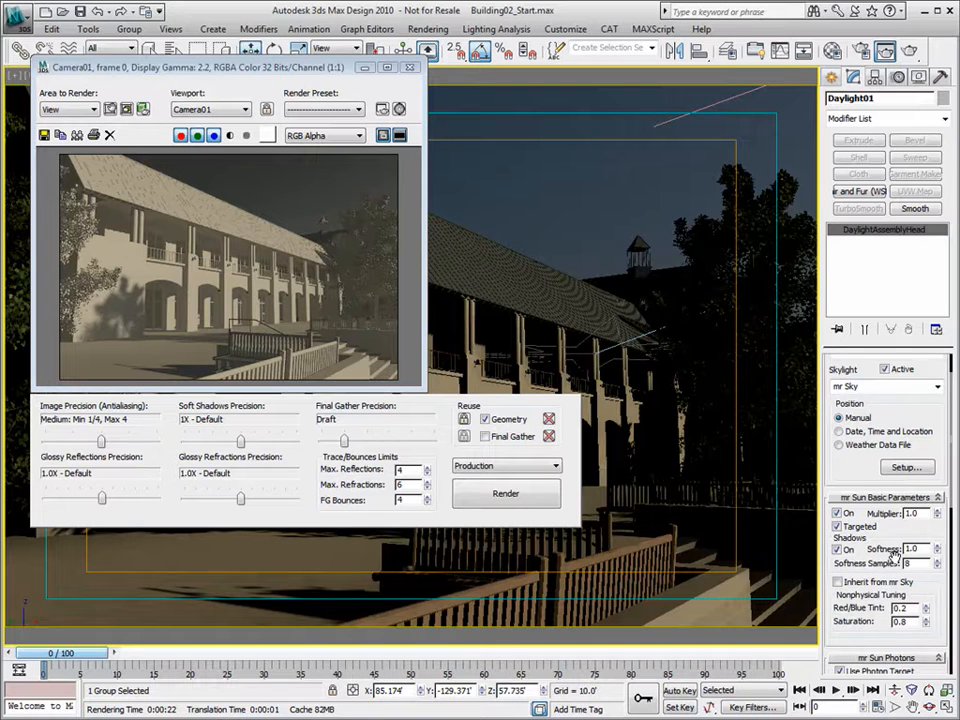
left_click(906, 518)
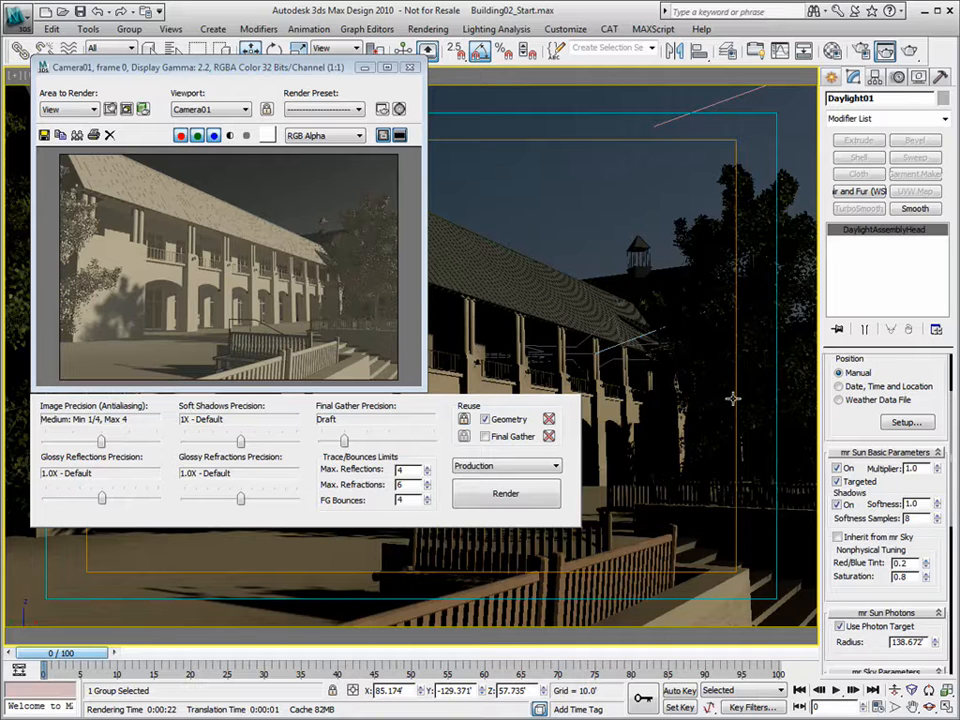
left_click_drag(937, 503, 848, 508)
type("8")
key("Tab")
left_click(886, 52)
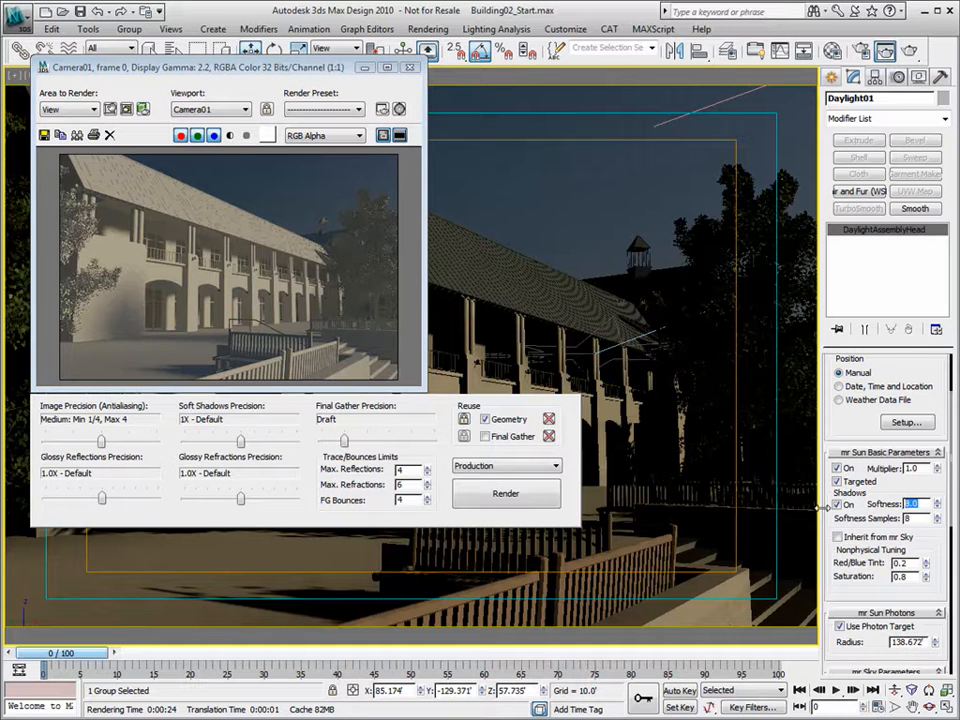
- Set sun Softness to 4.0 with 24 Softness Samples and re-render Camera01
type("4")
key("Tab")
left_click_drag(926, 517, 901, 518)
type("24")
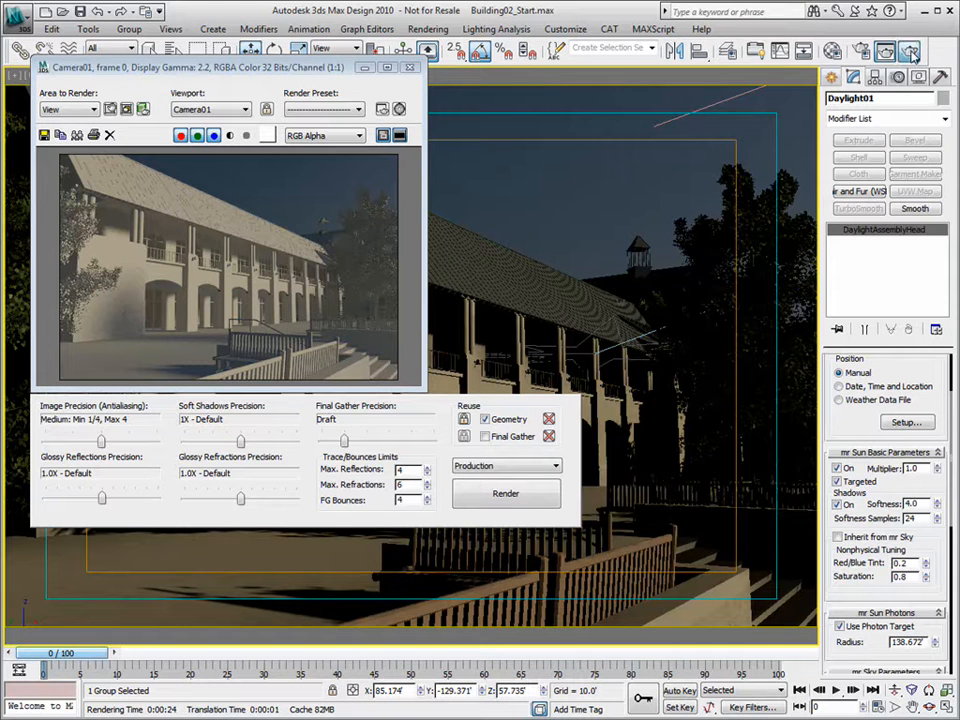
left_click(909, 50)
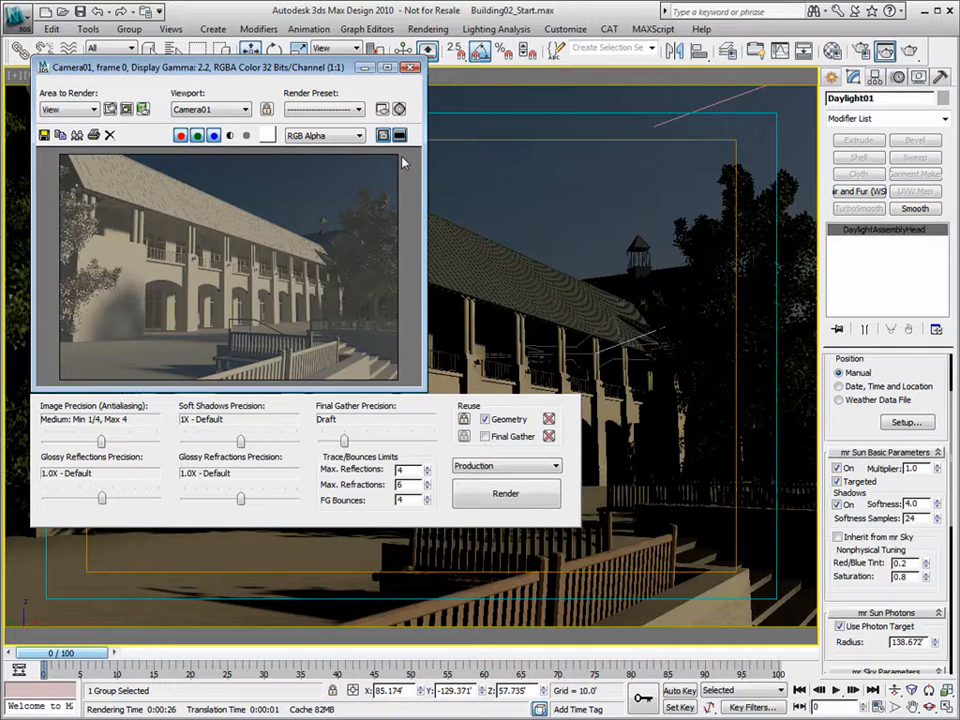
left_click(835, 50)
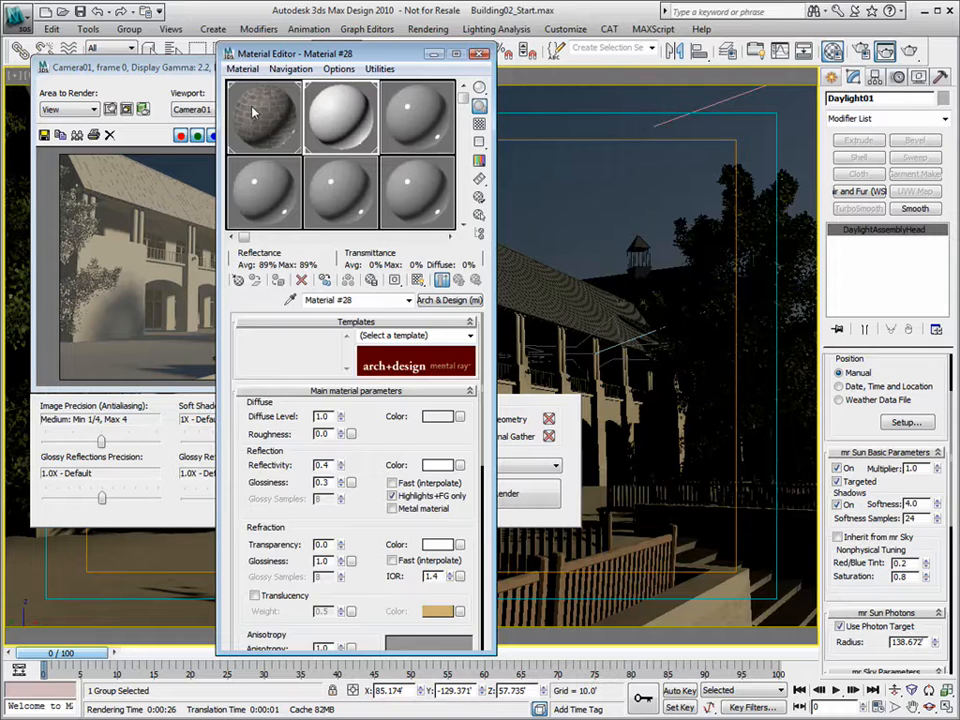
left_click(268, 128)
double_click(268, 128)
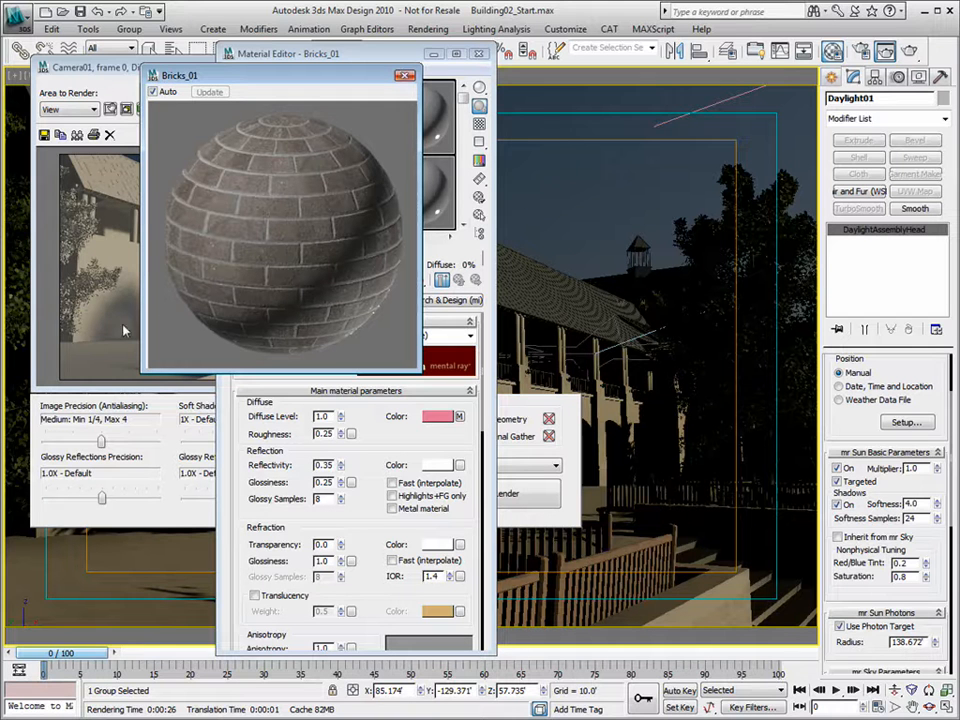
left_click(405, 75)
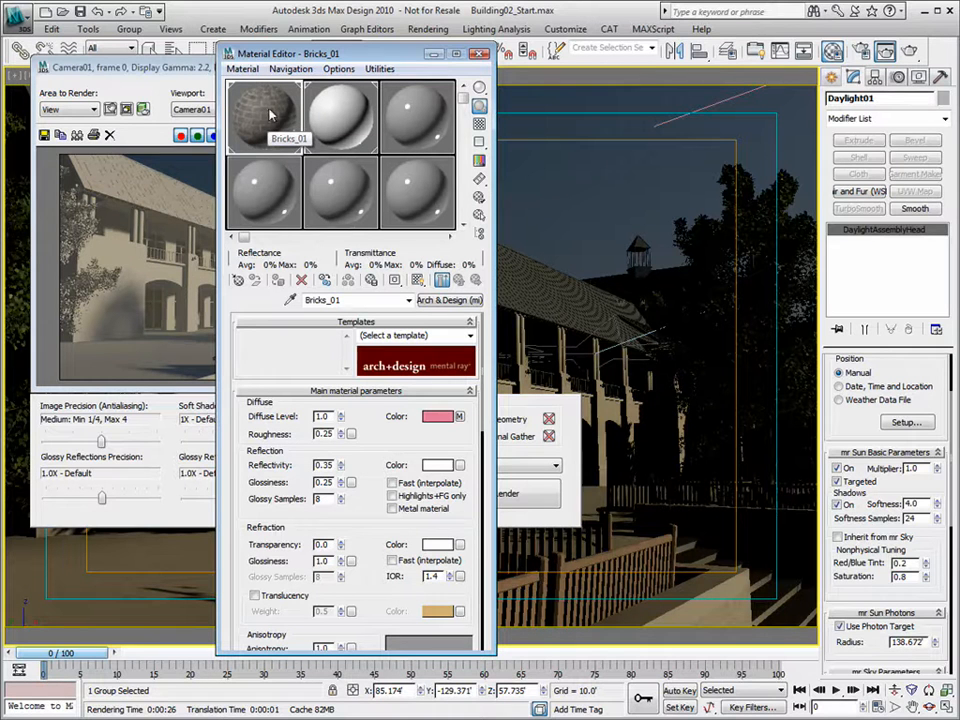
left_click(481, 54)
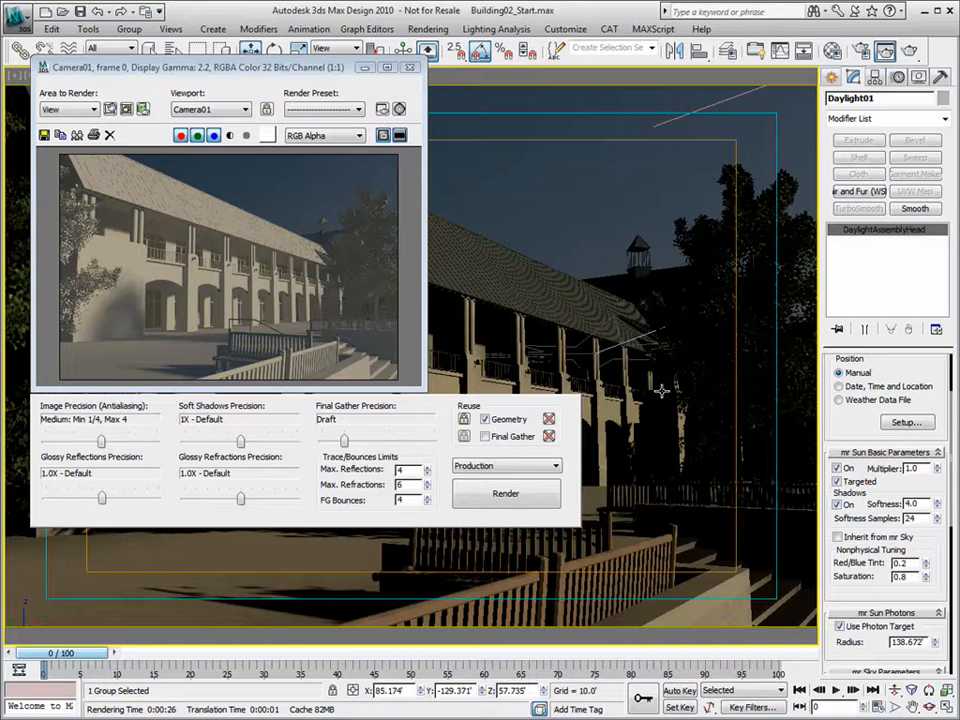
- Close the render window and move the Daylight01 sun higher in a perspective overview
scroll(919, 461, "down", 1)
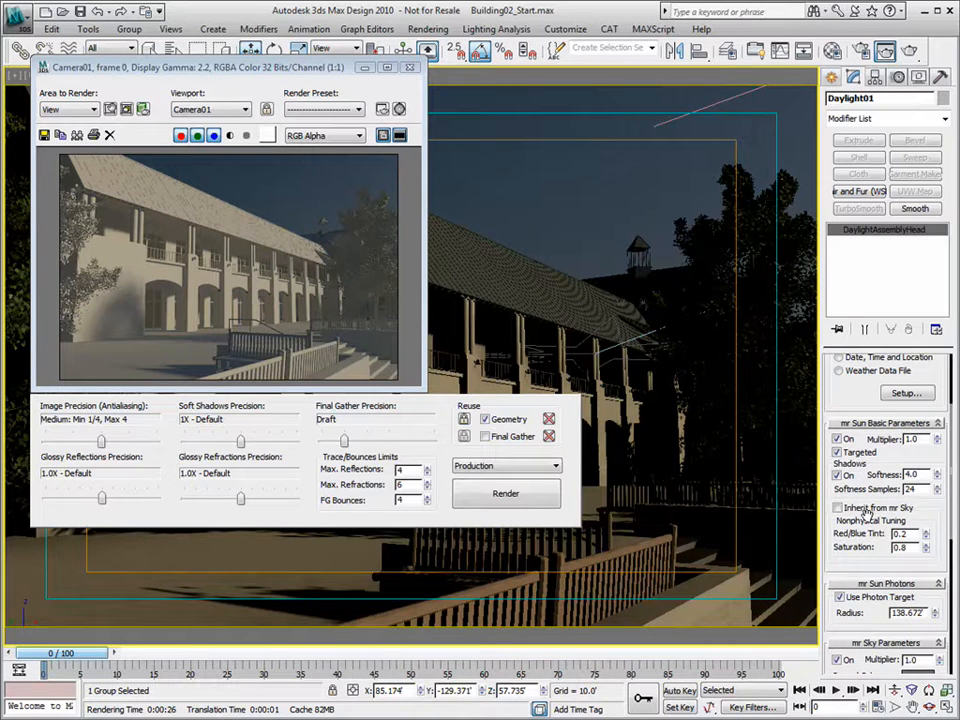
left_click(409, 68)
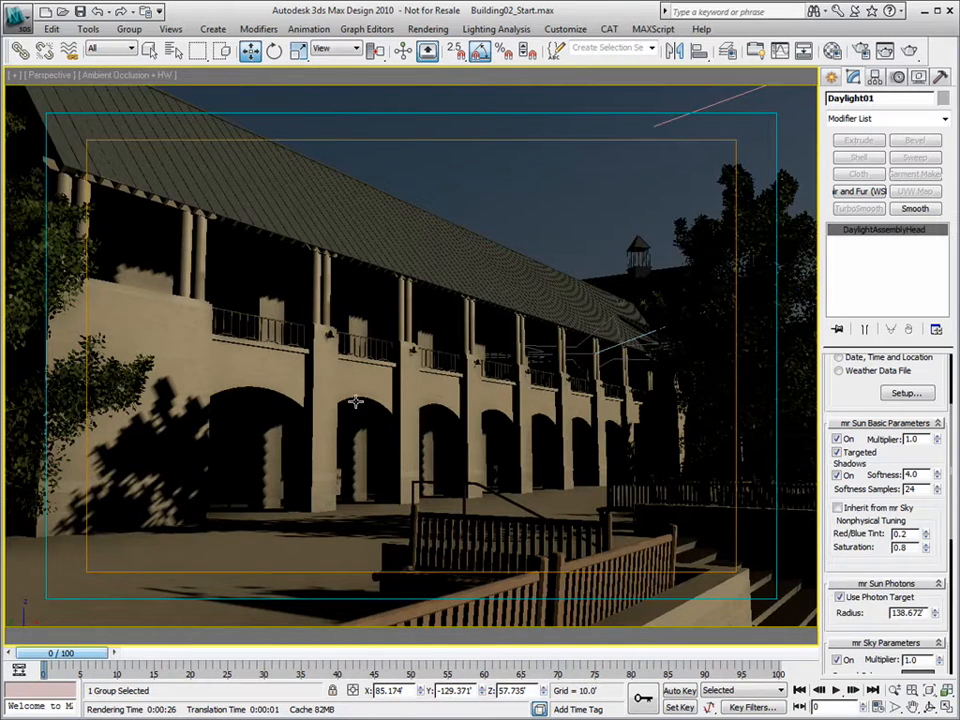
key("p")
middle_click_drag(377, 401, 616, 262, "alt")
left_click_drag(620, 260, 588, 268)
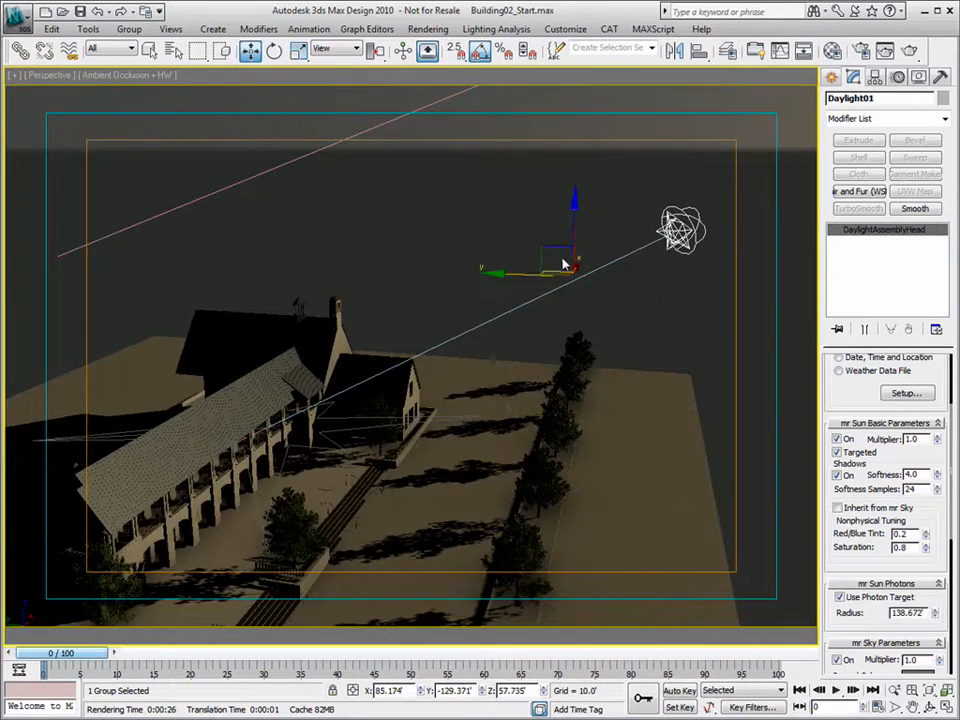
left_click(540, 248)
left_click(671, 230)
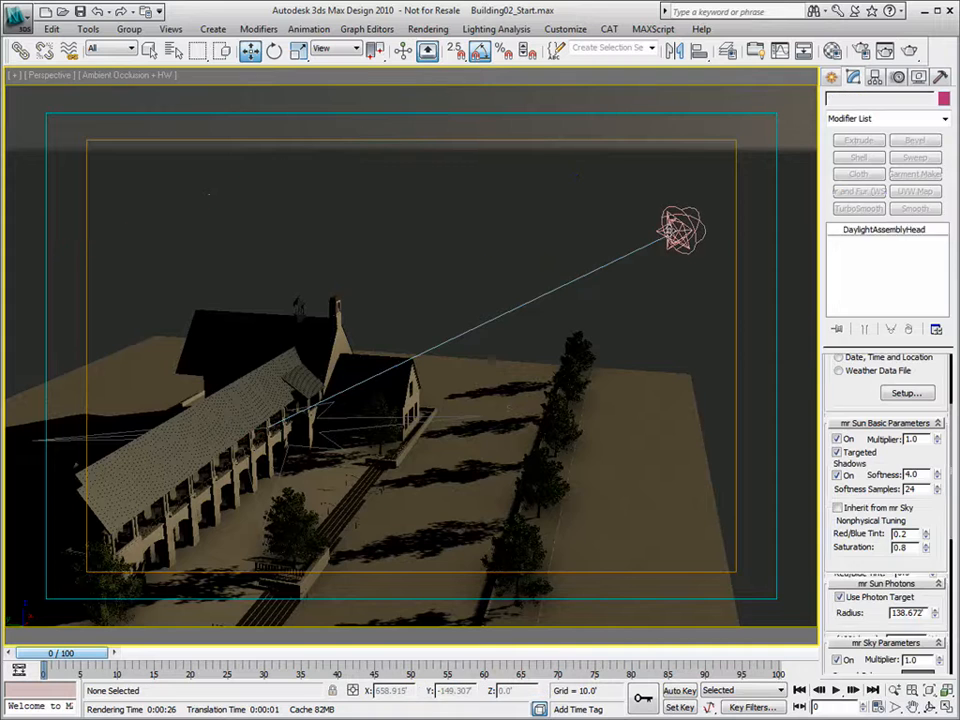
left_click_drag(550, 248, 332, 148)
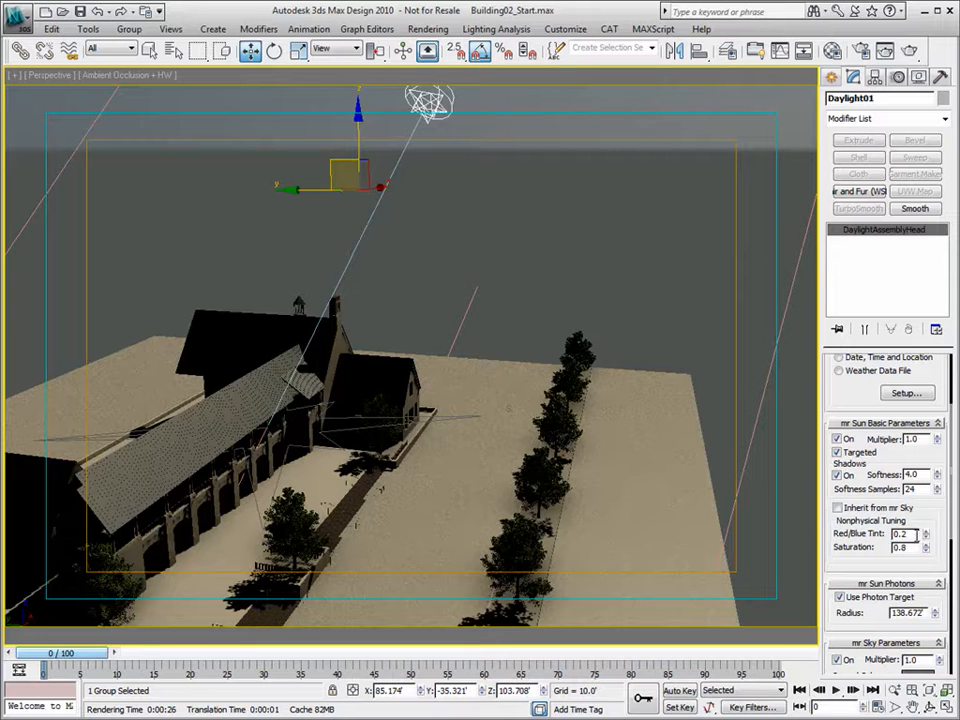
- Test the sun's Red/Blue Tint, then enable Inherit from mr Sky
mouse_move(927, 540)
left_mouse_down()
mouse_move(927, 548)
mouse_move(929, 540)
left_mouse_up()
mouse_move(926, 533)
left_mouse_down()
mouse_move(925, 519)
mouse_move(925, 565)
mouse_move(925, 540)
left_mouse_up()
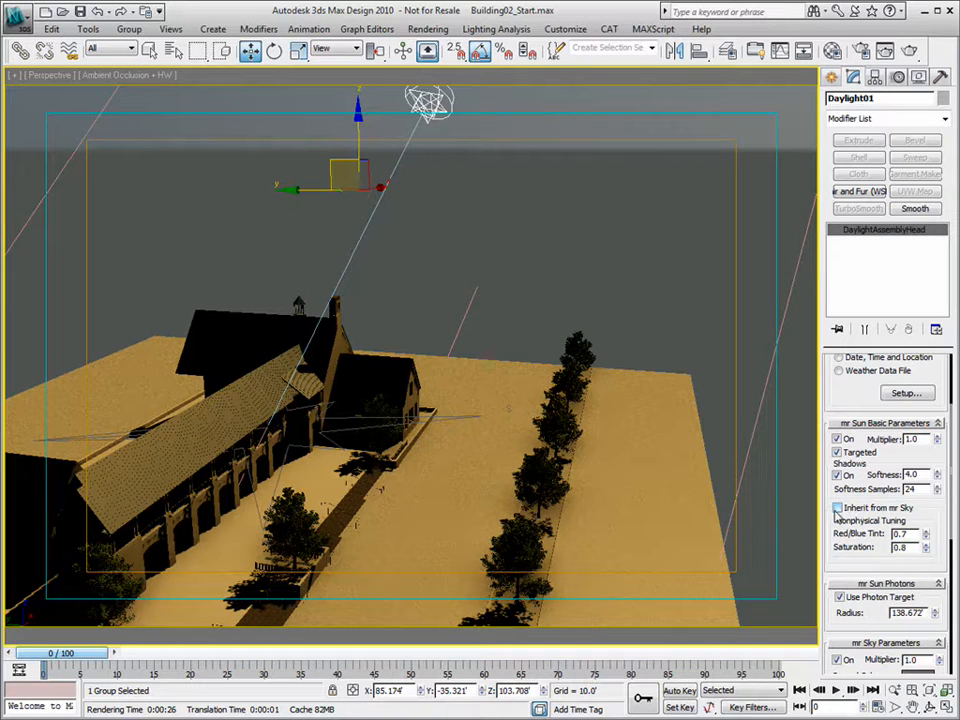
left_click(837, 508)
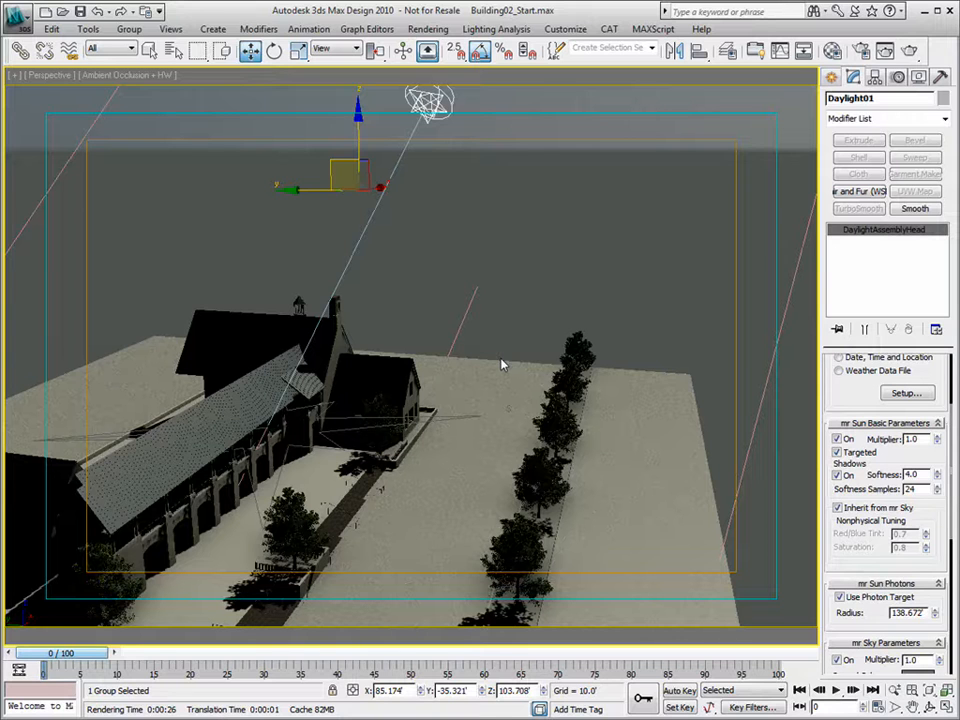
- Turn off Inherit from mr Sky and set the sun's Red/Blue Tint to 0.25
left_click(839, 509)
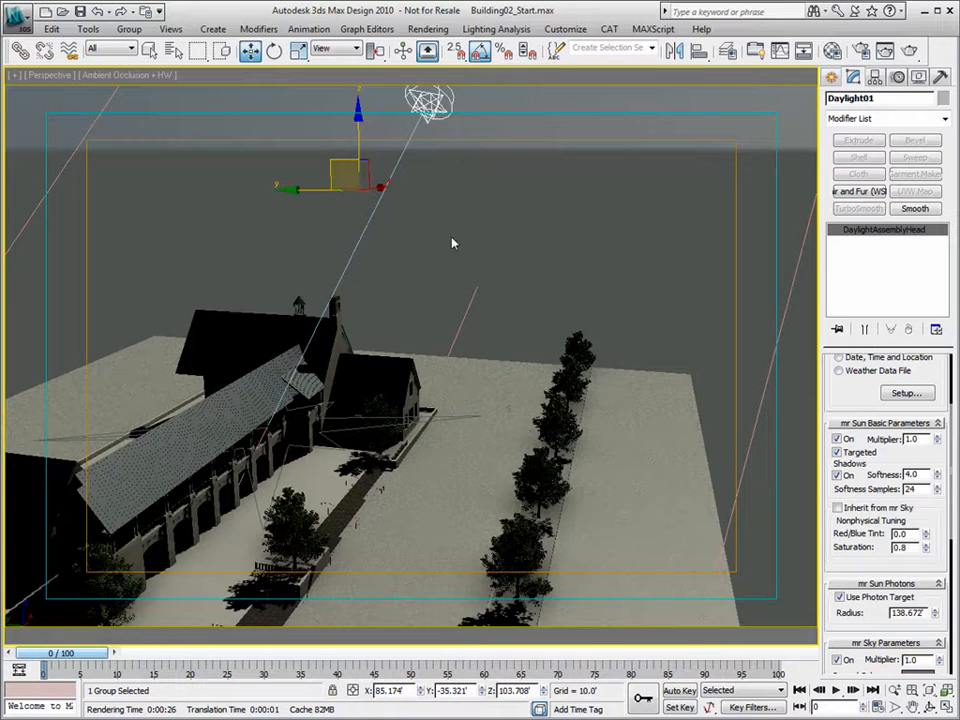
left_click(904, 534)
double_click(904, 534)
type(".25")
key("Return")
- Lower the sun, slide it sideways across the site, then raise it above the building
mouse_move(390, 233)
left_mouse_down()
mouse_move(398, 362)
mouse_move(405, 292)
left_mouse_up()
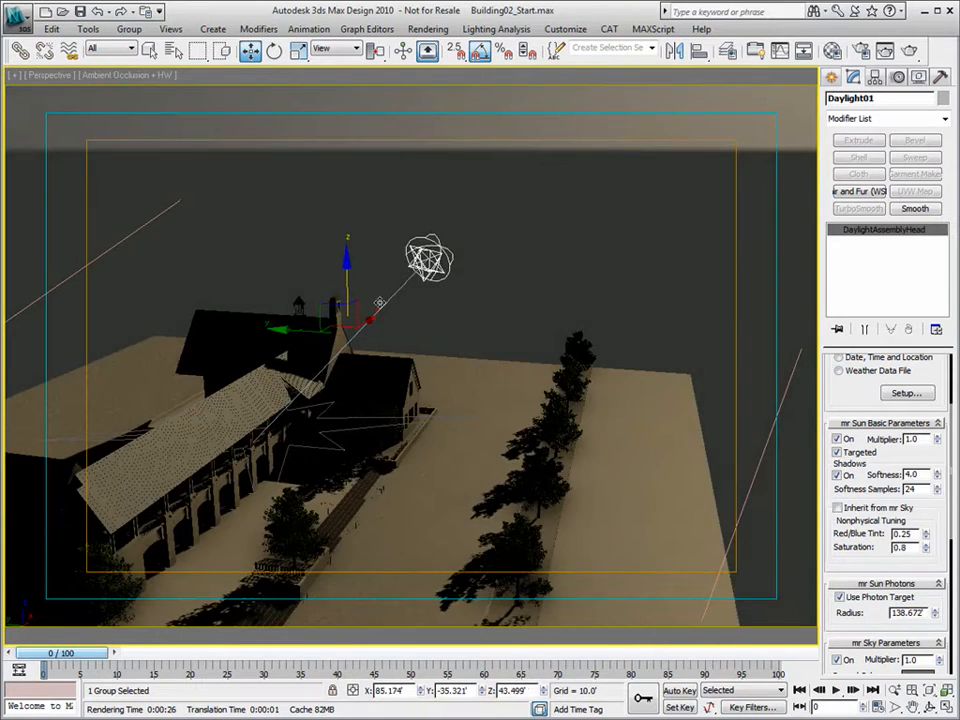
mouse_move(302, 328)
left_mouse_down()
mouse_move(564, 396)
mouse_move(538, 390)
left_mouse_up()
left_click_drag(575, 267, 574, 215)
- Switch the viewport to Camera01 and reset the Exposure Value in Environment and Effects
key("c")
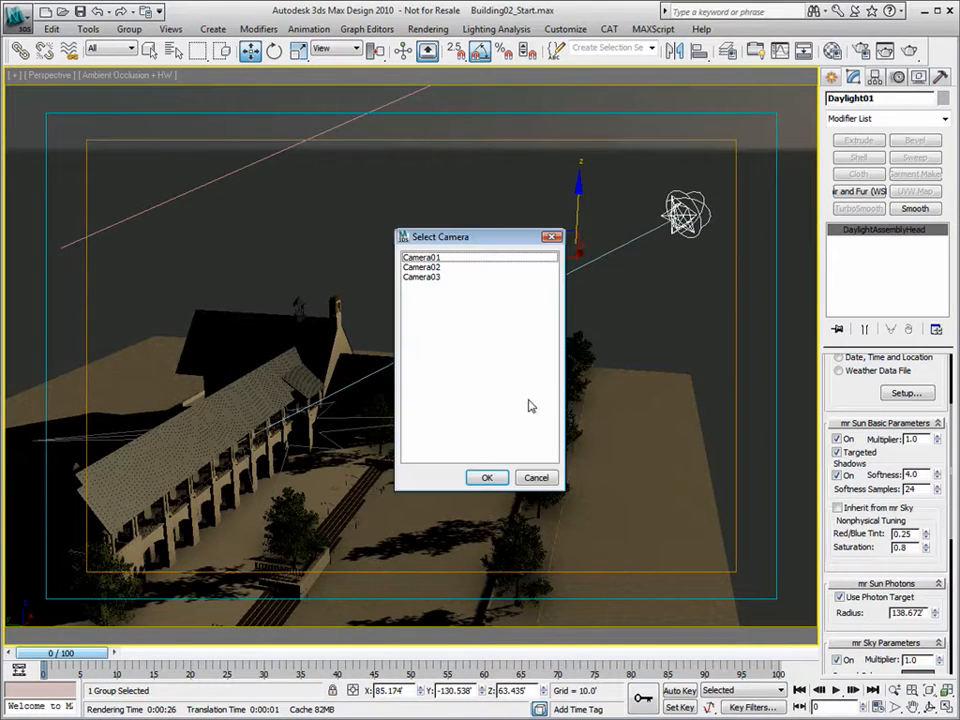
double_click(431, 257)
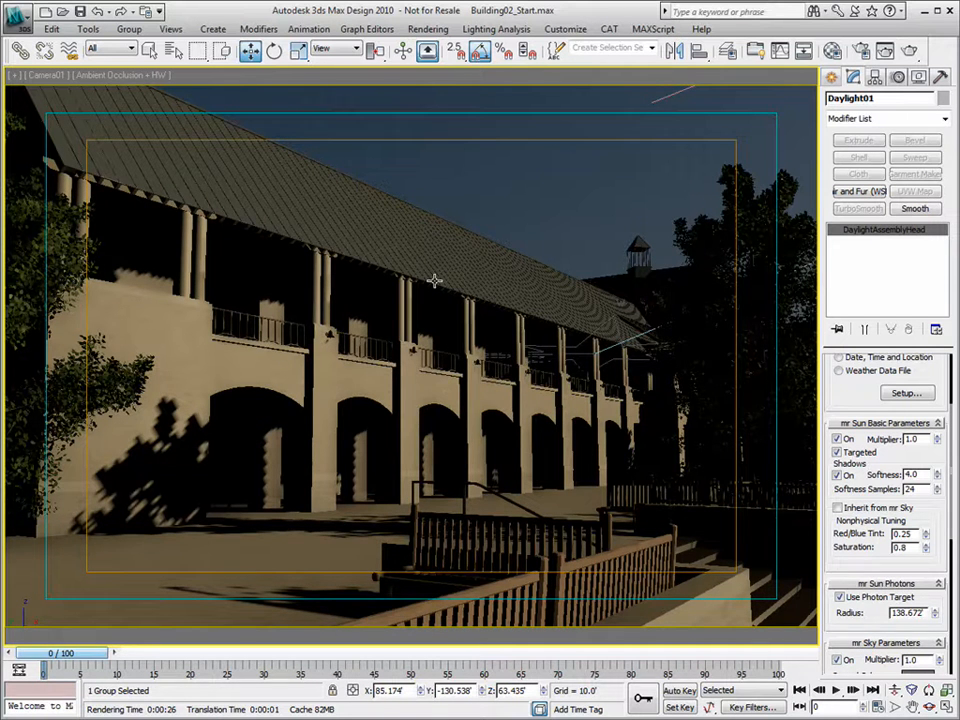
key("8")
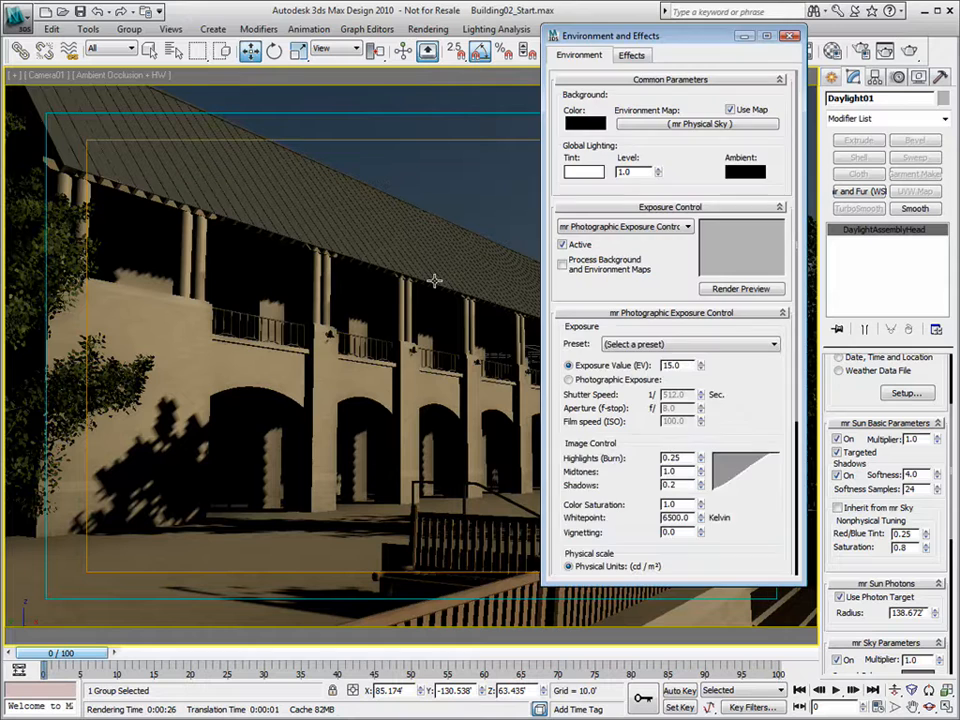
left_click_drag(708, 89, 728, 66)
left_click_drag(712, 399, 720, 497)
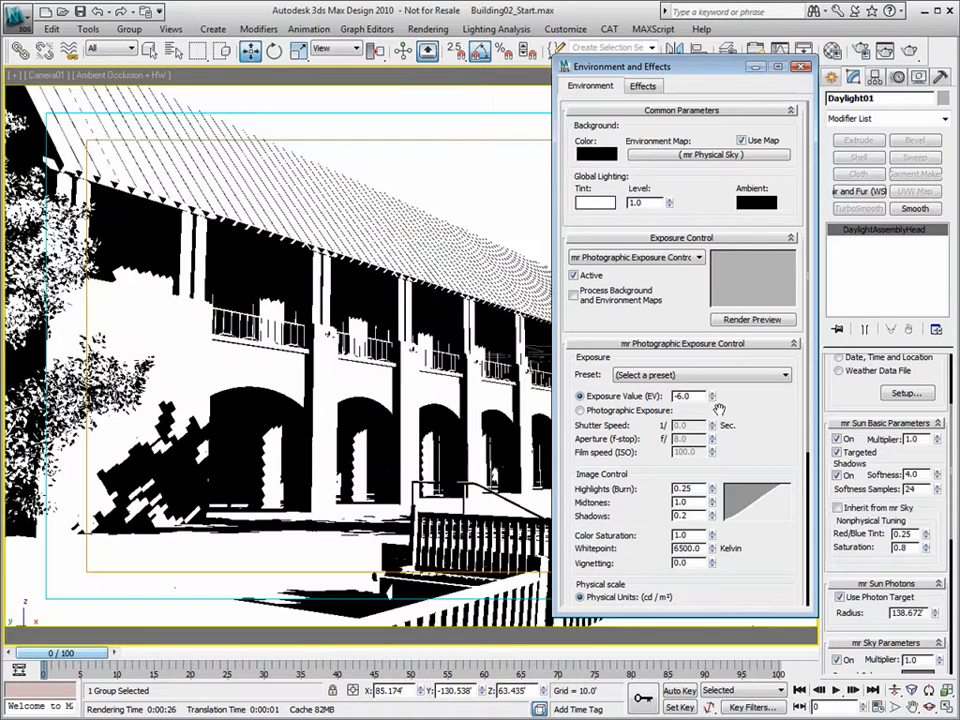
right_click(714, 398)
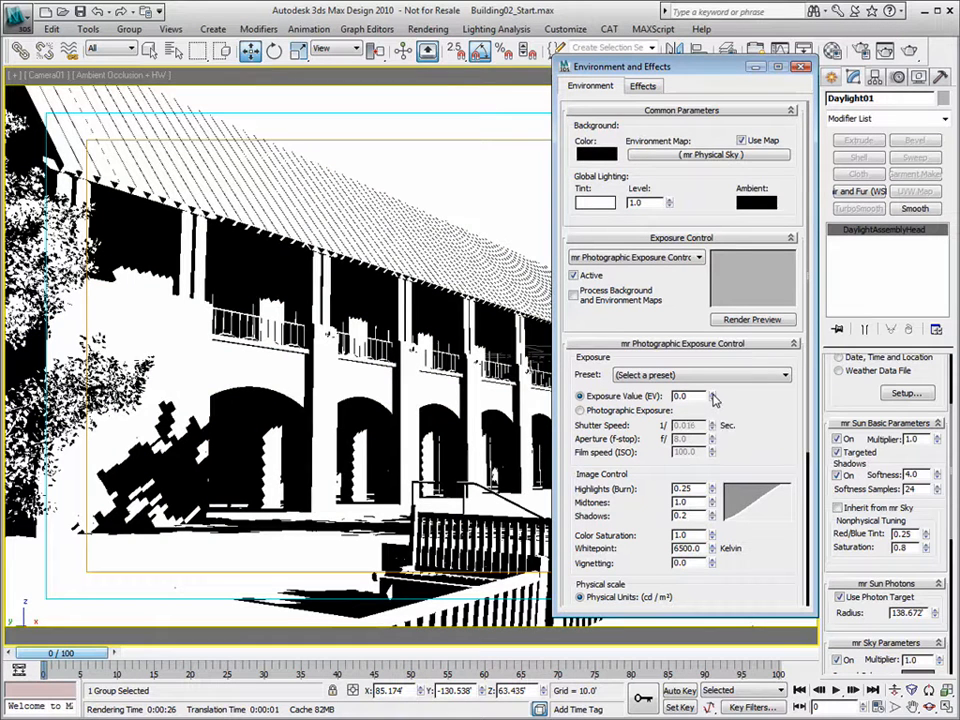
- Step the Exposure Value from 16 down to 10 and back up to 14
left_click_drag(714, 398, 716, 367)
left_click(714, 400)
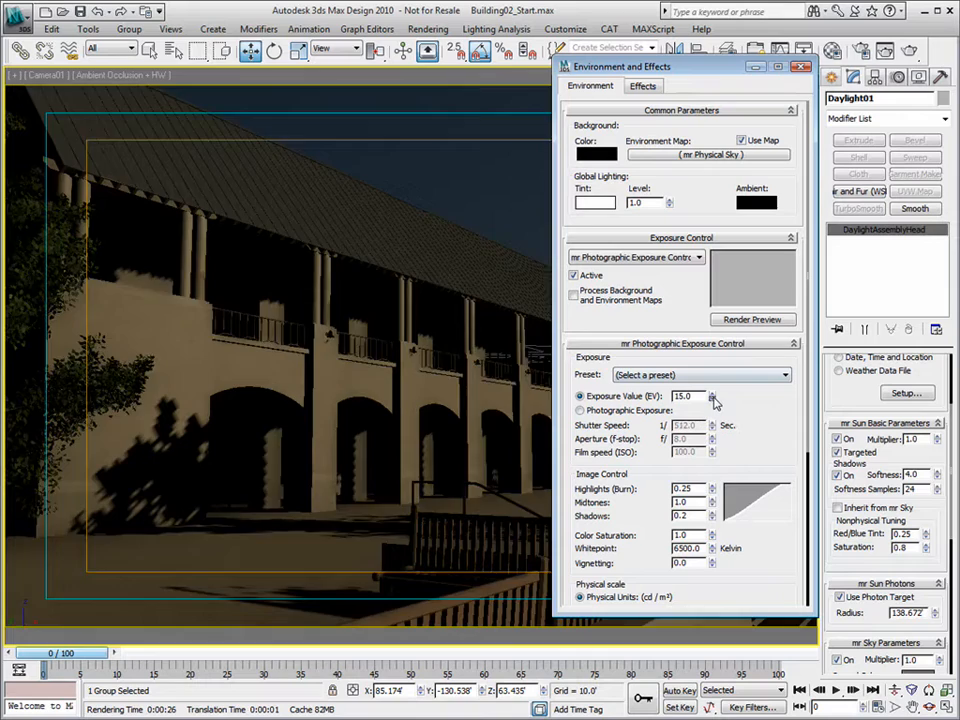
left_click(714, 400)
left_click(714, 400)
left_click(714, 400)
left_click(714, 400)
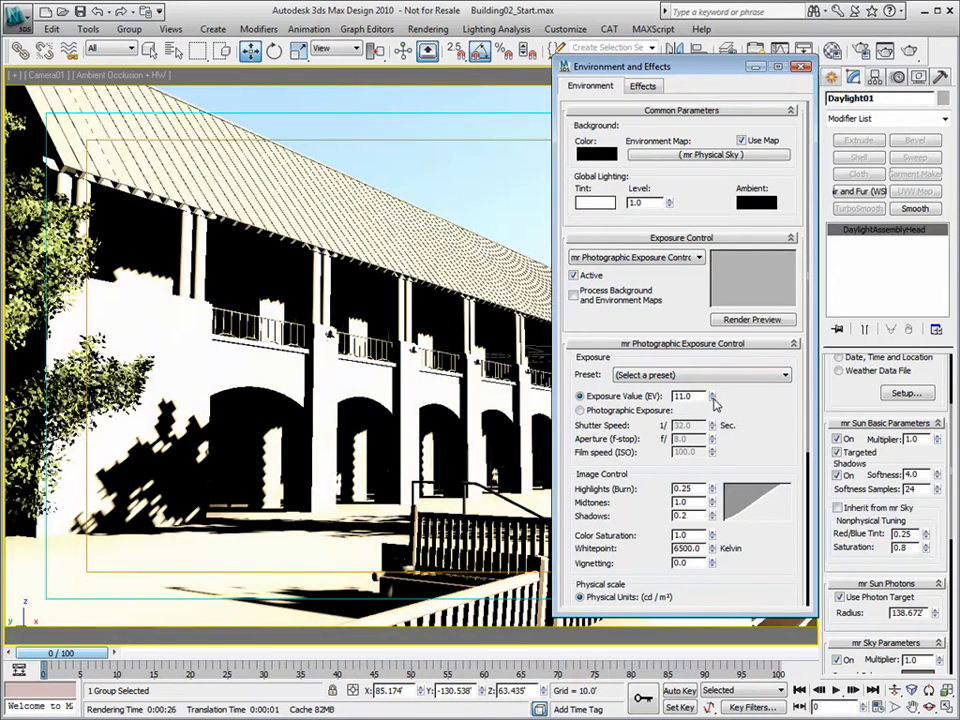
left_click(714, 400)
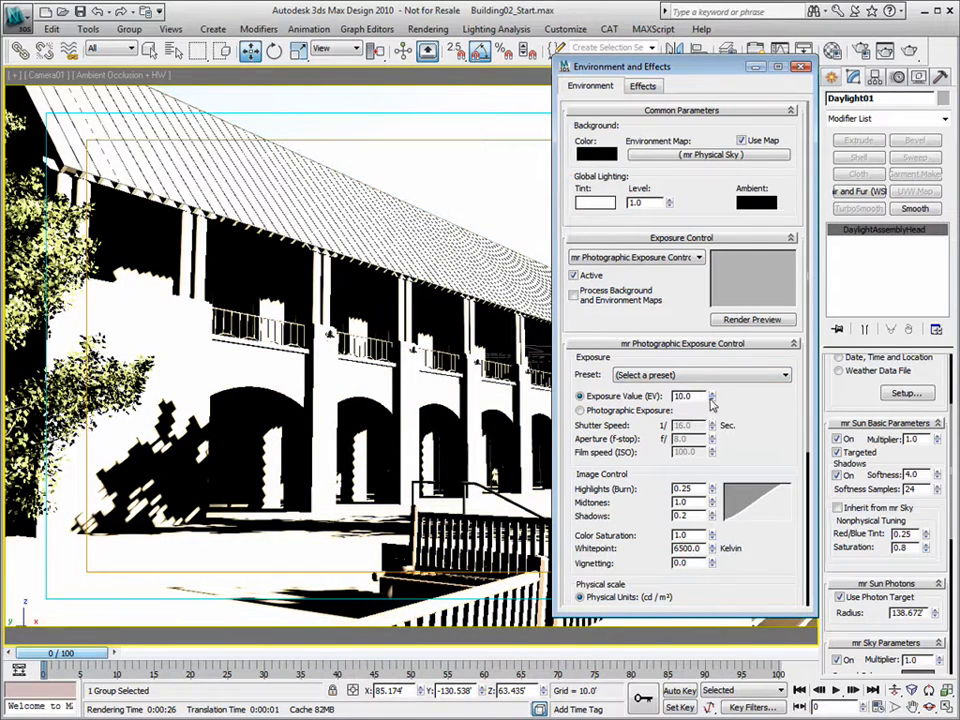
left_click(713, 393)
left_click(713, 393)
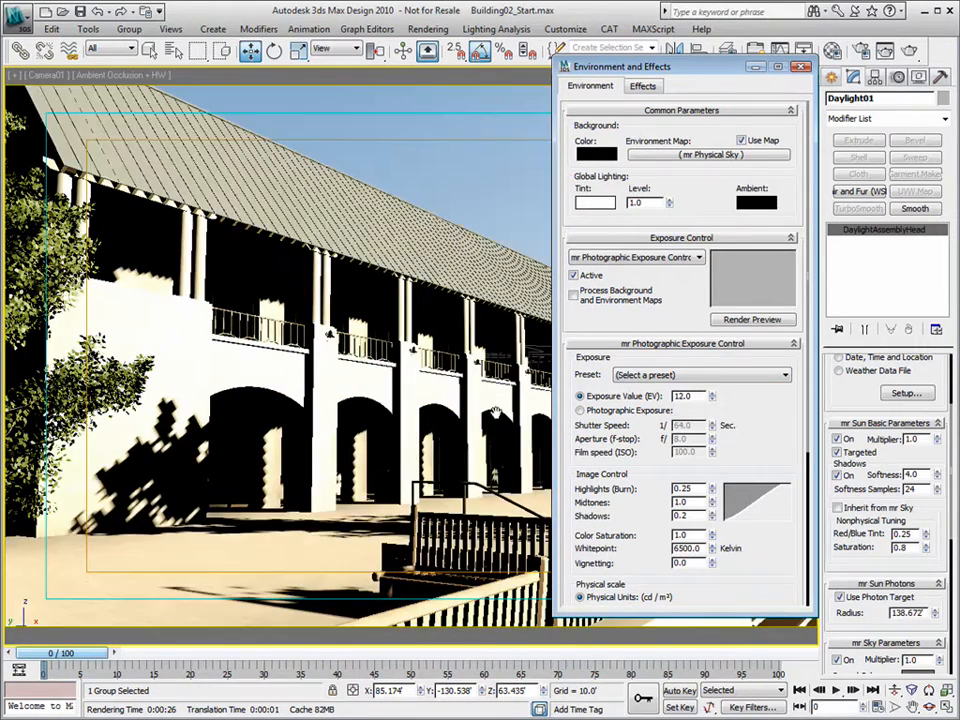
left_click(713, 394)
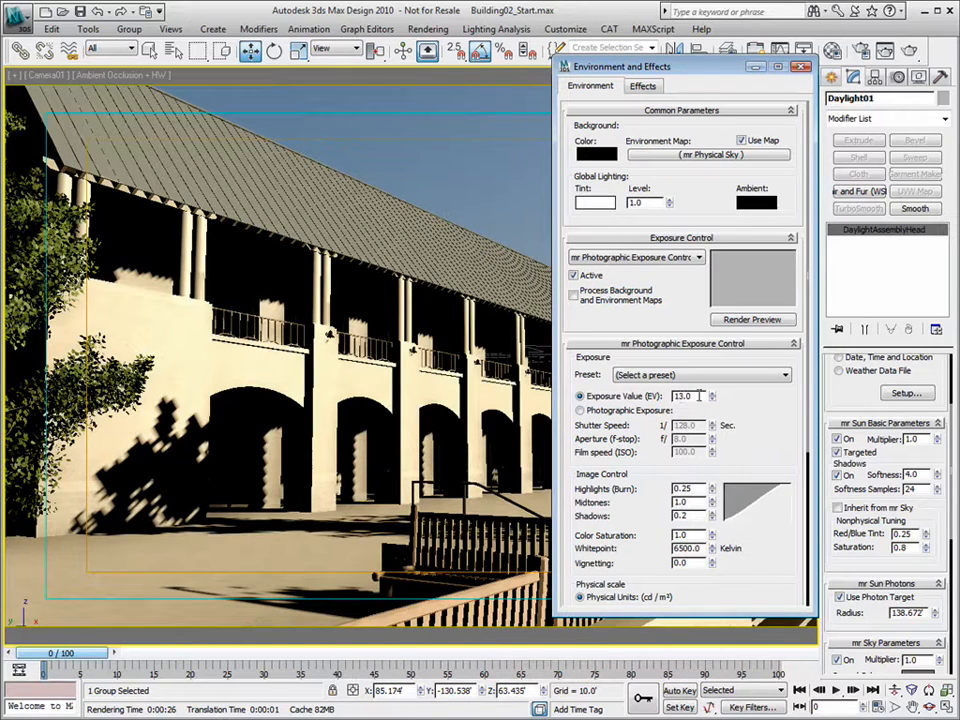
left_click(713, 393)
- Compare exposure values 13 and 14, settle on 14.0, and render Camera01
left_click(712, 399)
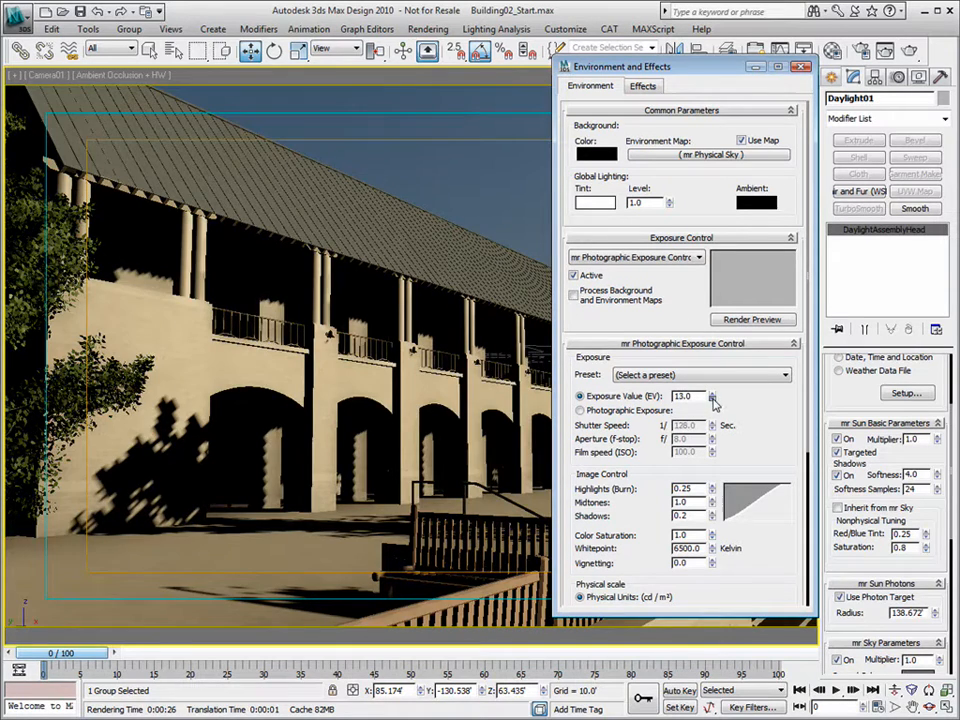
left_click(712, 394)
left_click(713, 399)
left_click(713, 395)
left_click(713, 400)
left_click(713, 394)
left_click_drag(695, 68, 735, 66)
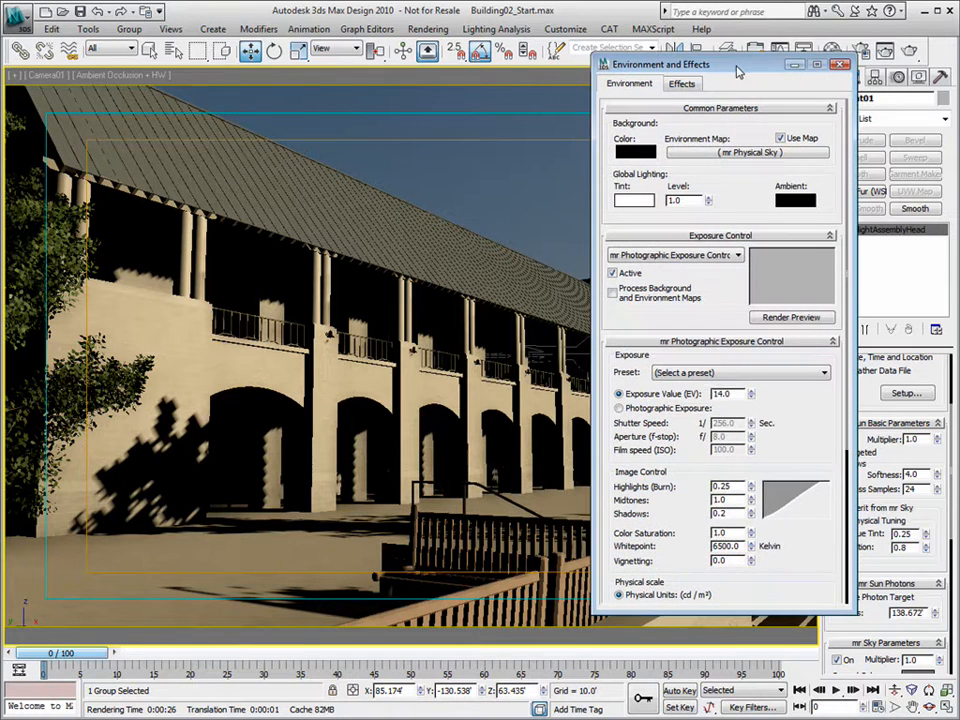
left_click(885, 50)
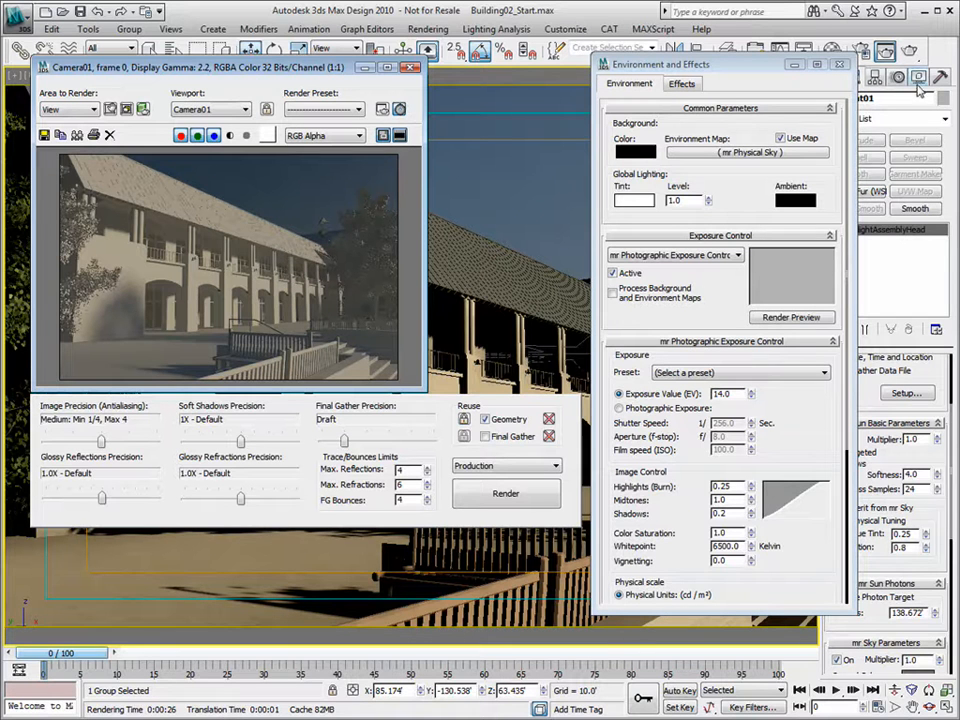
- Render Camera01 and test lower Midtones values, including 0.5
left_click(912, 53)
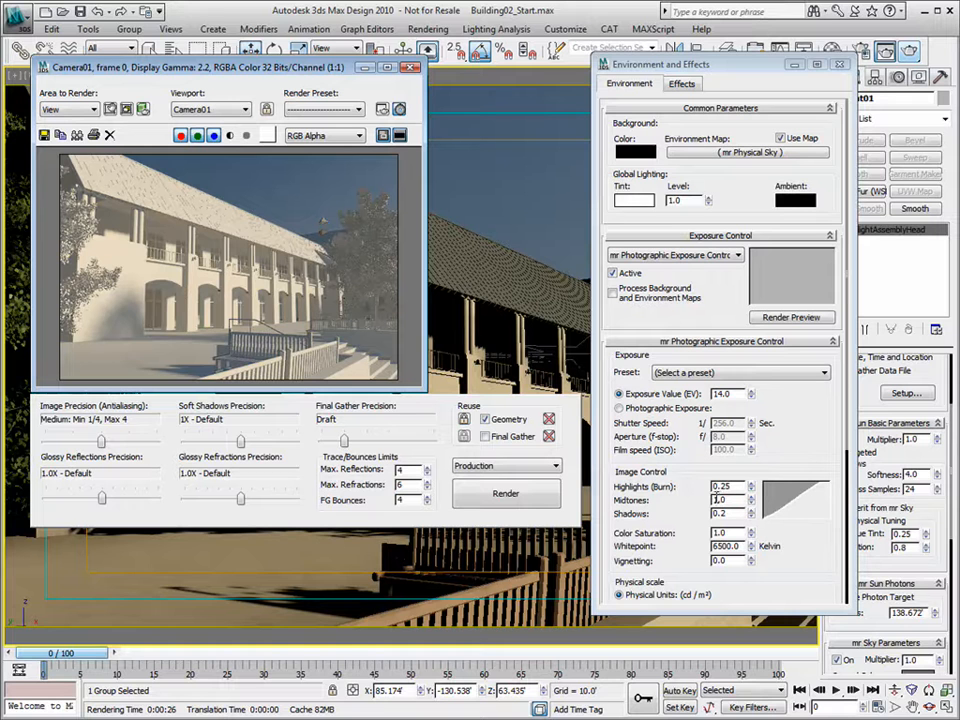
left_click_drag(751, 503, 753, 513)
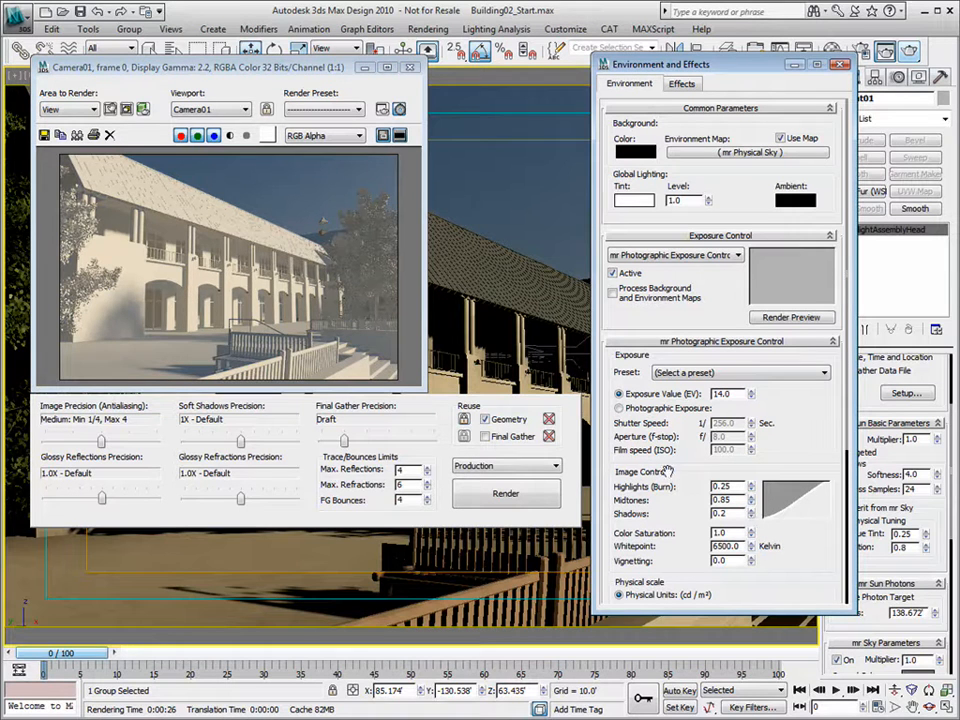
left_click(409, 67)
left_click_drag(768, 70, 815, 67)
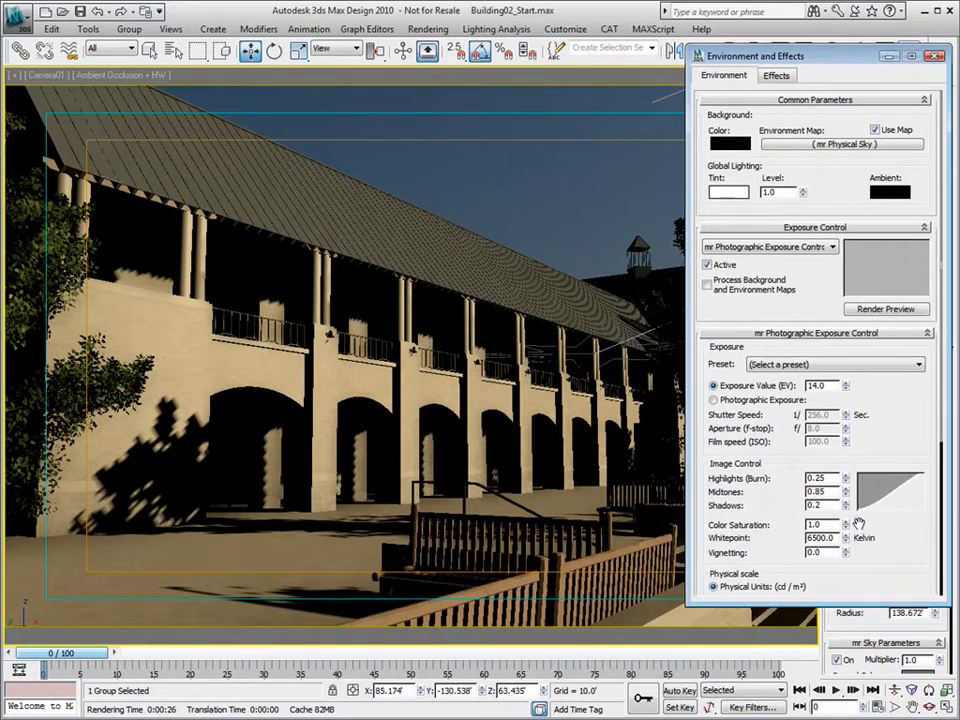
left_click_drag(845, 491, 851, 522)
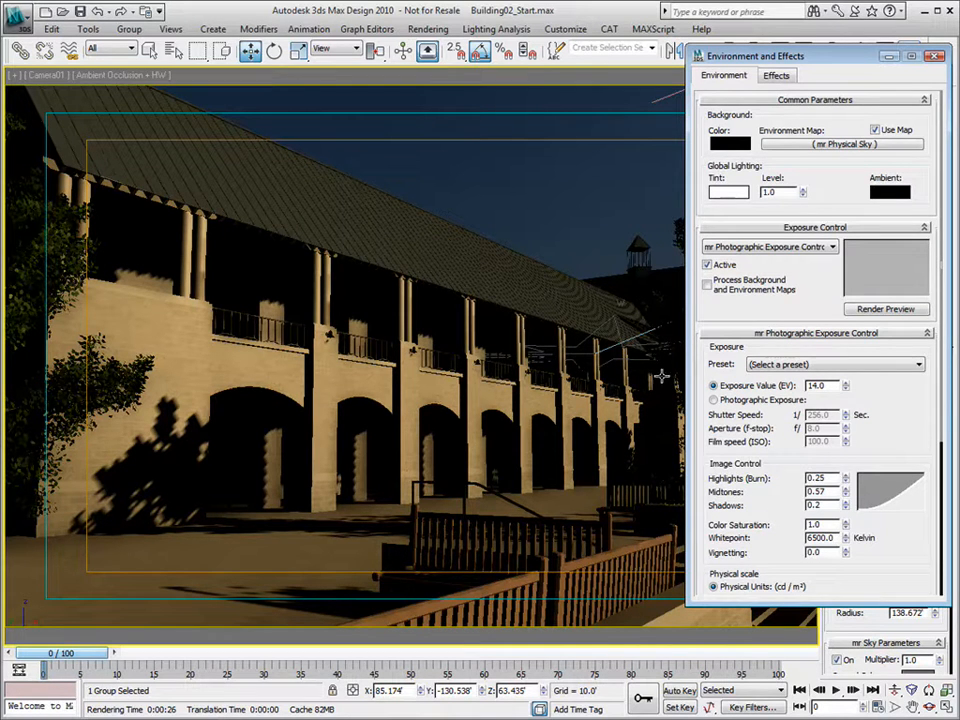
left_click(831, 491)
type("0.5")
key("Return")
mouse_move(845, 65)
left_mouse_down()
mouse_move(834, 97)
mouse_move(838, 88)
left_mouse_up()
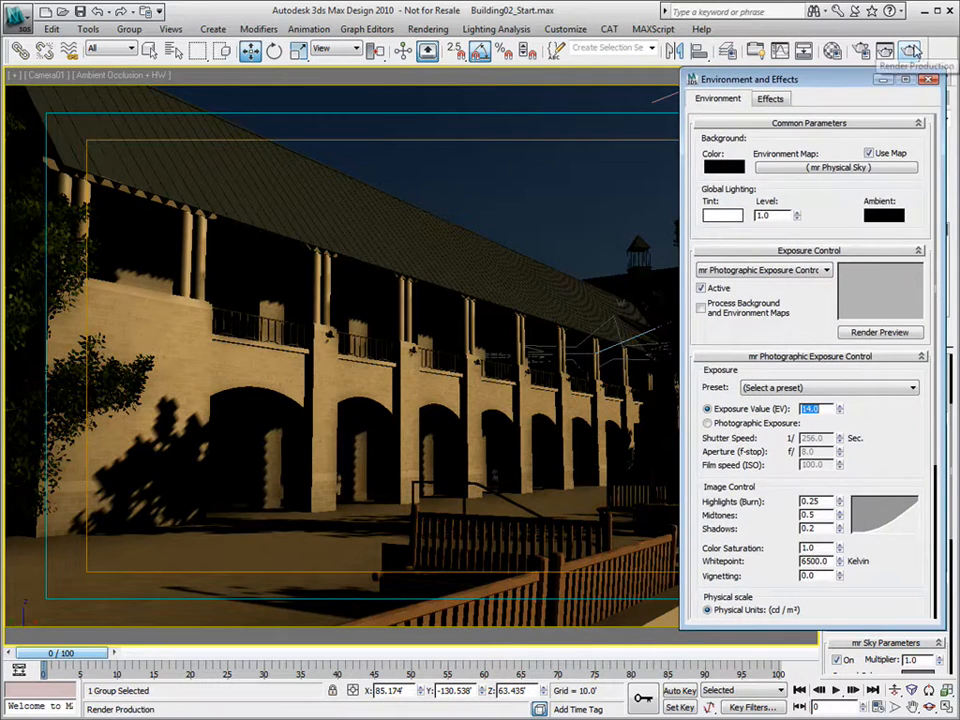
- Re-render and set Midtones to 0.85
left_click(908, 50)
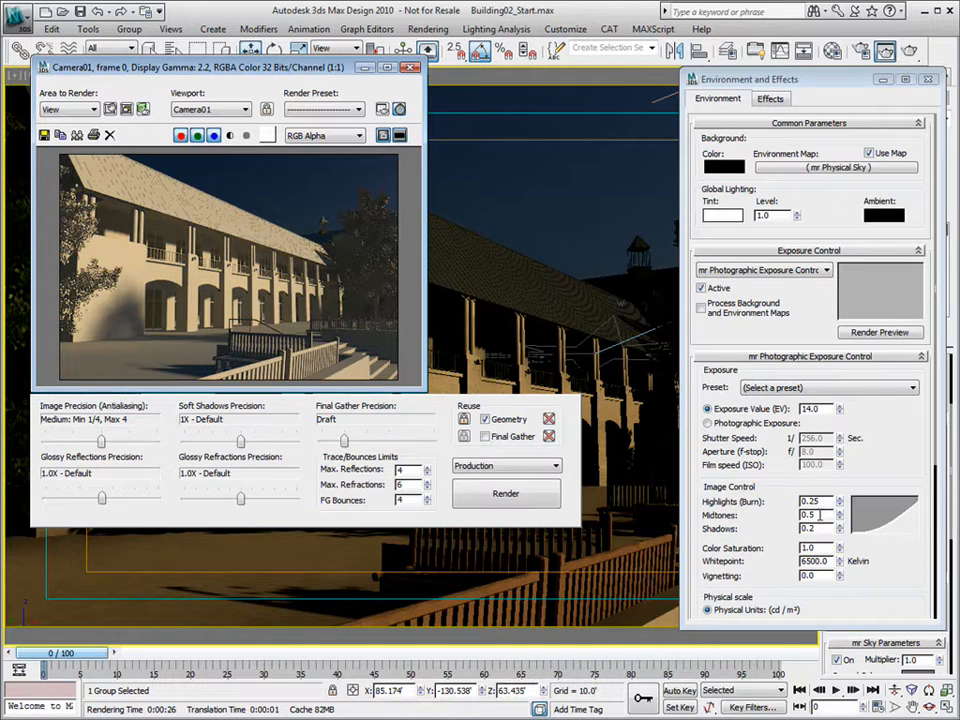
left_click(756, 510)
type(".85")
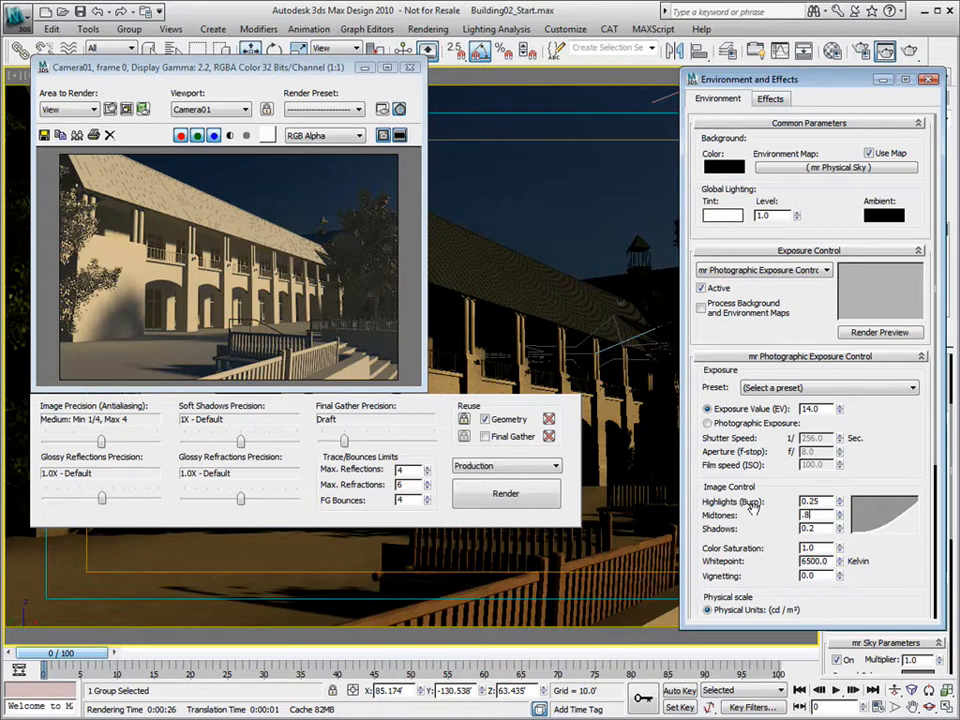
key("Tab")
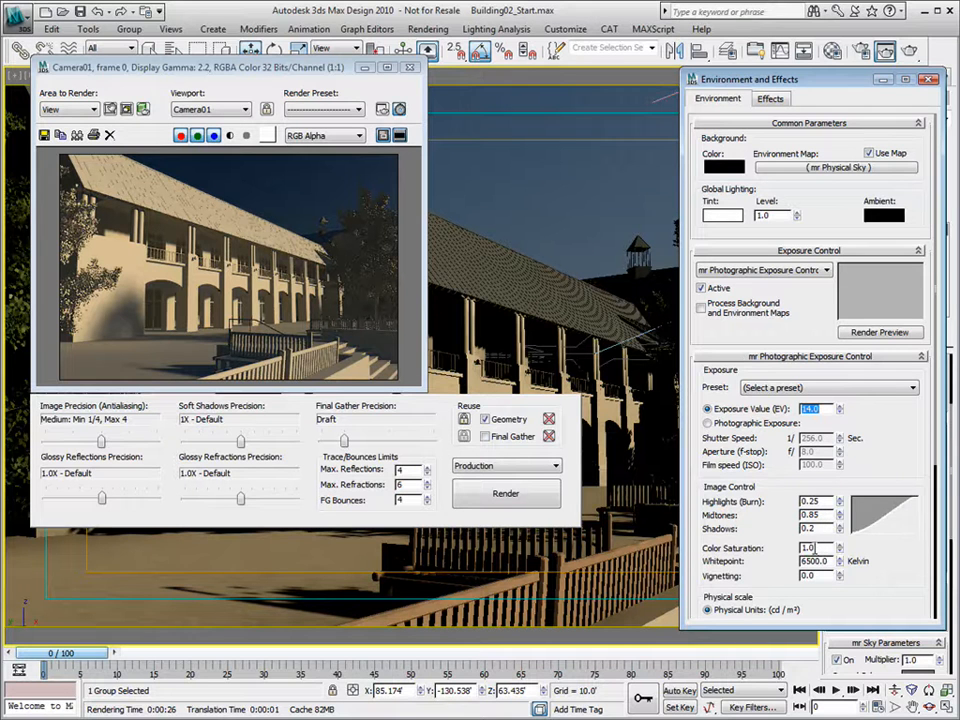
- Test higher Color Saturation values, leaving it at 1.0
left_click_drag(841, 548, 843, 455)
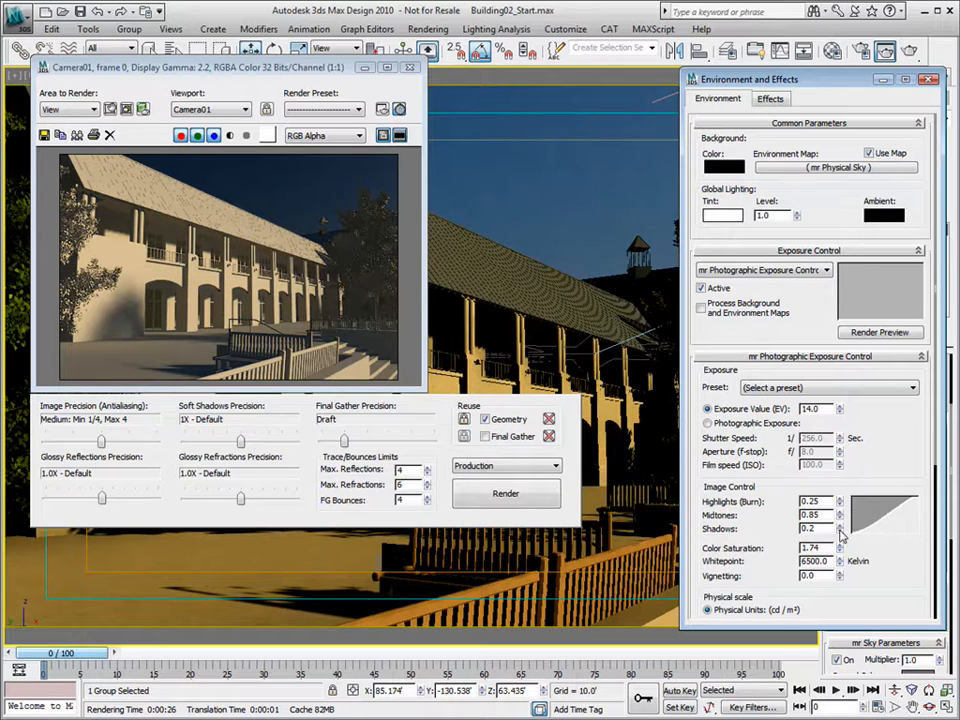
double_click(806, 548)
type("1.0")
key("Tab")
key("Tab")
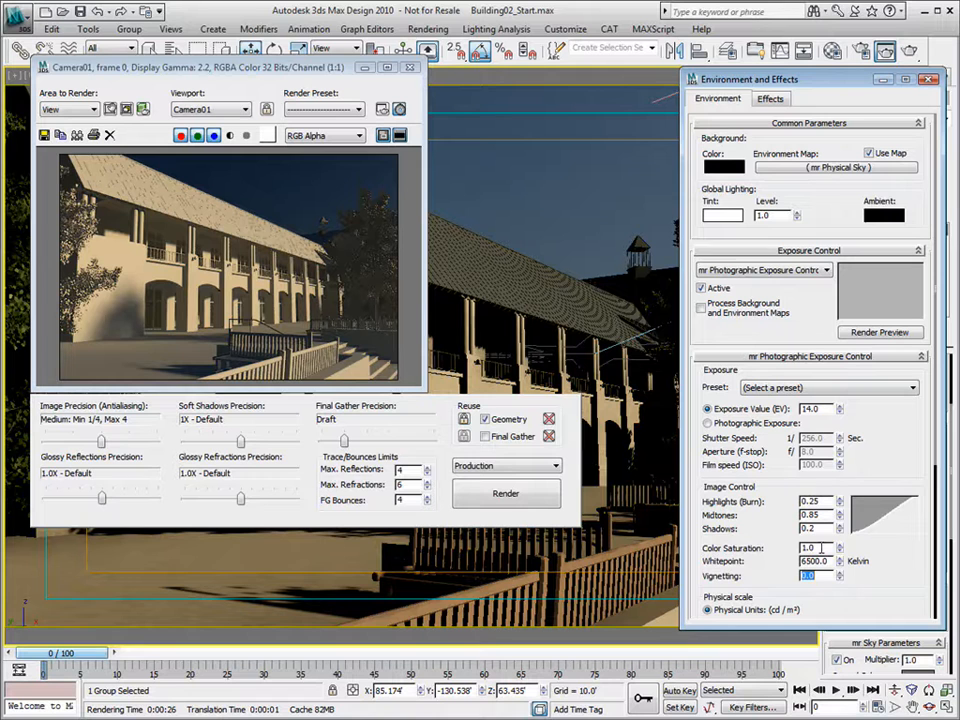
left_click_drag(840, 546, 840, 505)
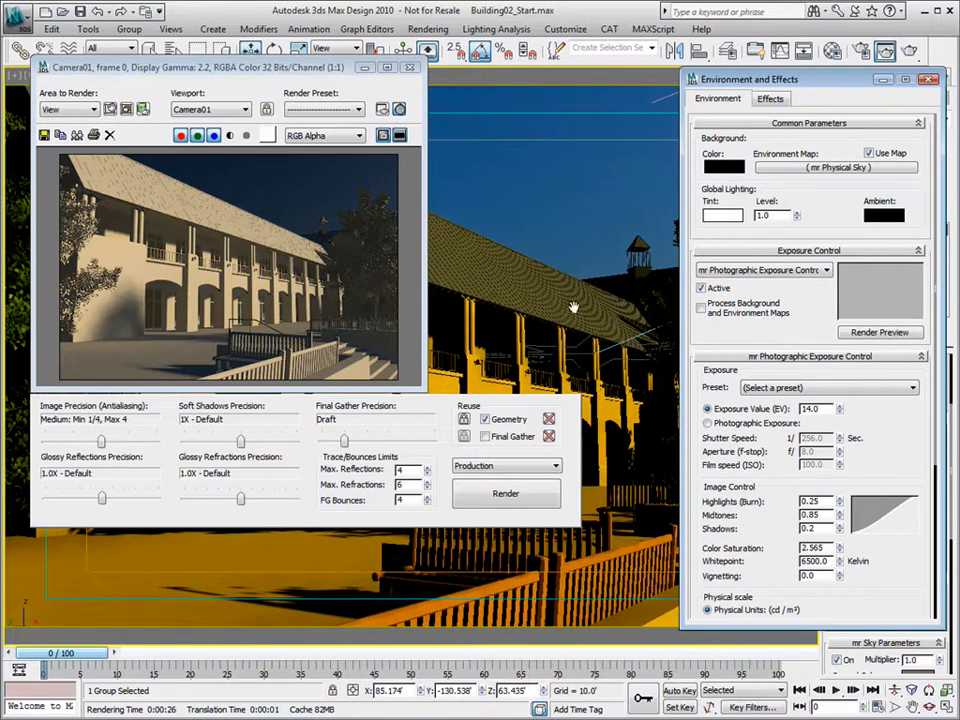
left_click_drag(827, 548, 708, 548)
type("1.0")
key("Tab")
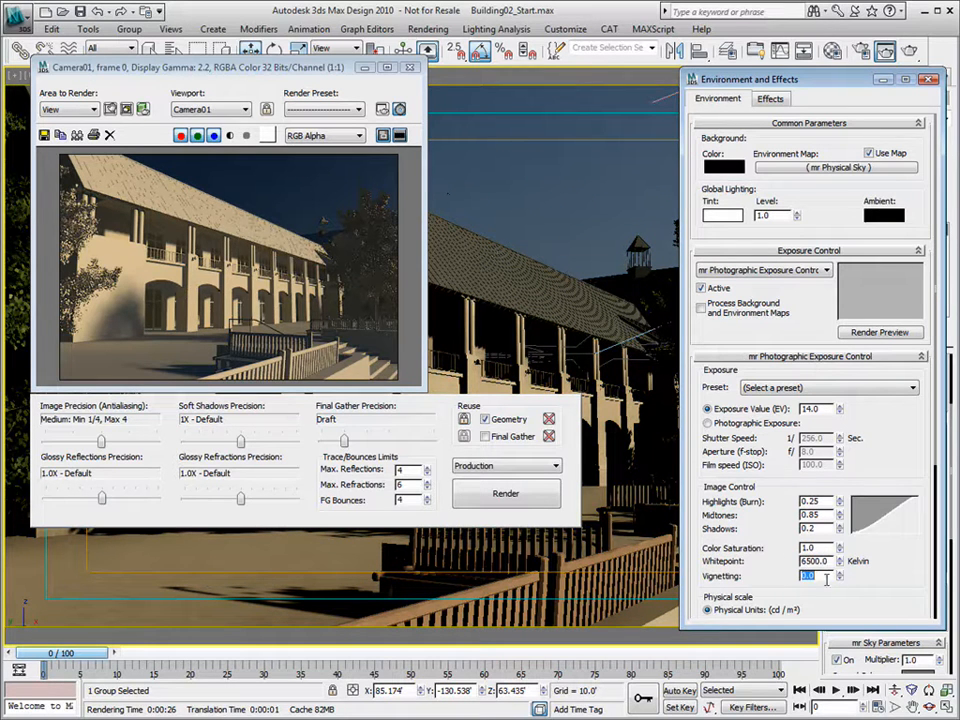
- Set the Whitepoint to 5400 K and close the rendered image window
left_click_drag(840, 565, 851, 624)
left_click_drag(829, 562, 740, 560)
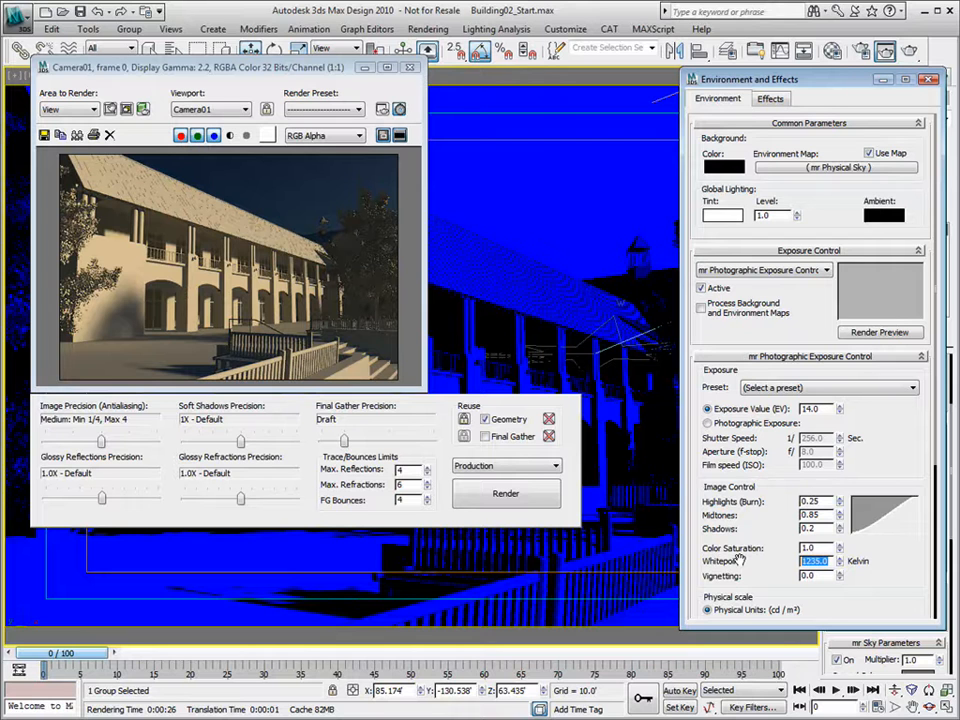
left_click(739, 560)
type("54")
key("Return")
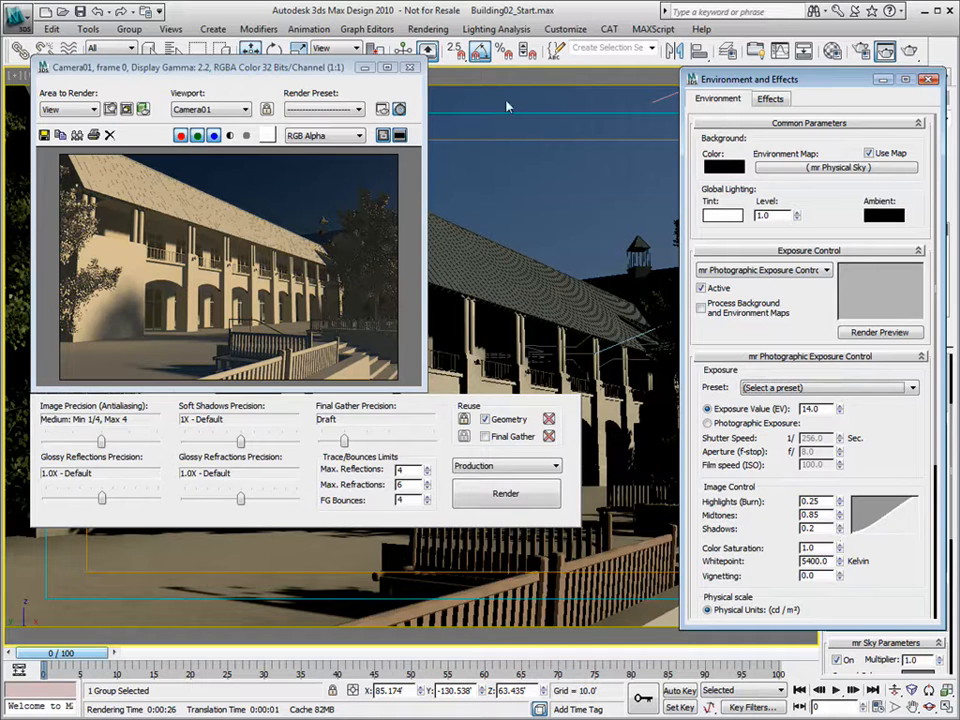
left_click(411, 68)
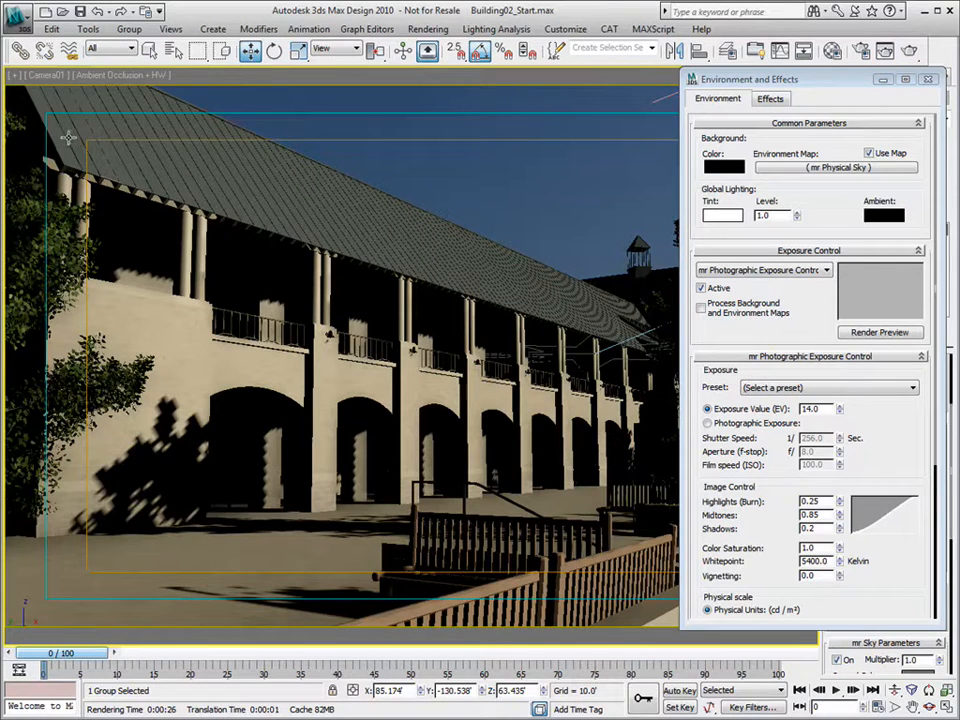
- Test Vignetting up to 25, then set it to 4.0
left_click_drag(840, 578, 794, 431)
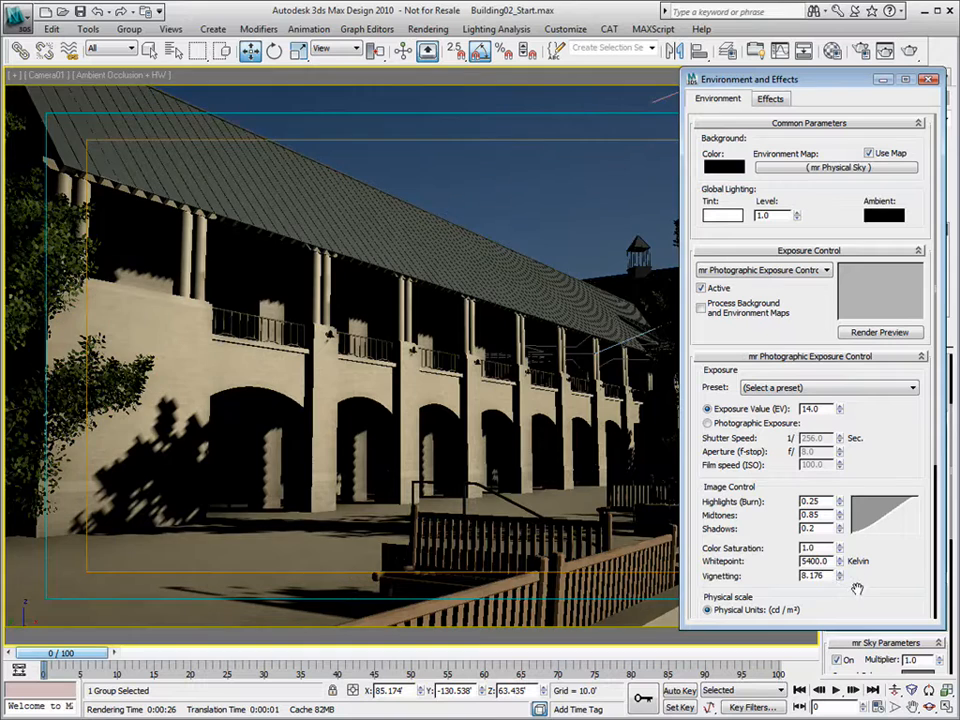
left_click_drag(841, 575, 810, 706)
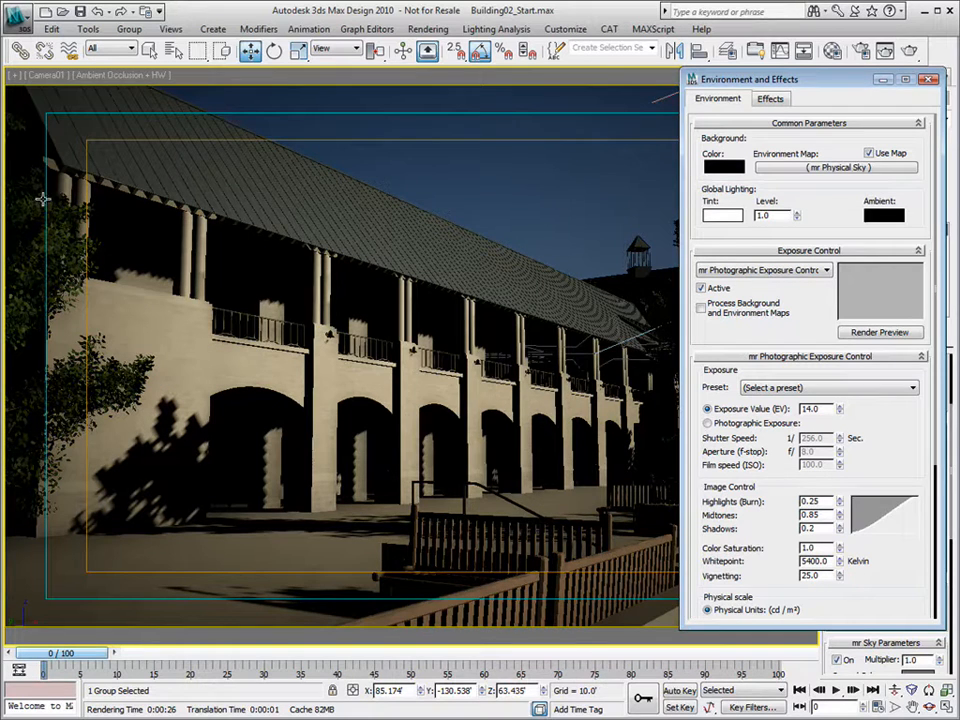
left_click_drag(851, 79, 481, 128)
left_click_drag(450, 623, 416, 621)
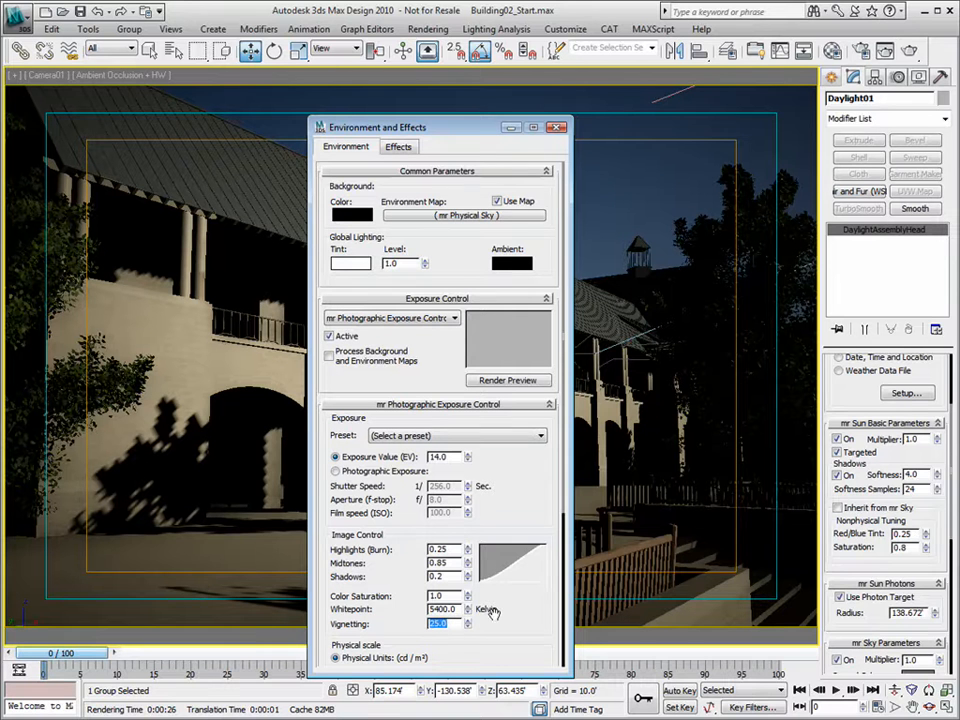
type("4")
key("Tab")
- Recheck Vignetting, restore it to 4.0, and close Environment and Effects
left_click_drag(469, 623, 469, 579)
left_click_drag(453, 623, 381, 620)
type("4")
key("Tab")
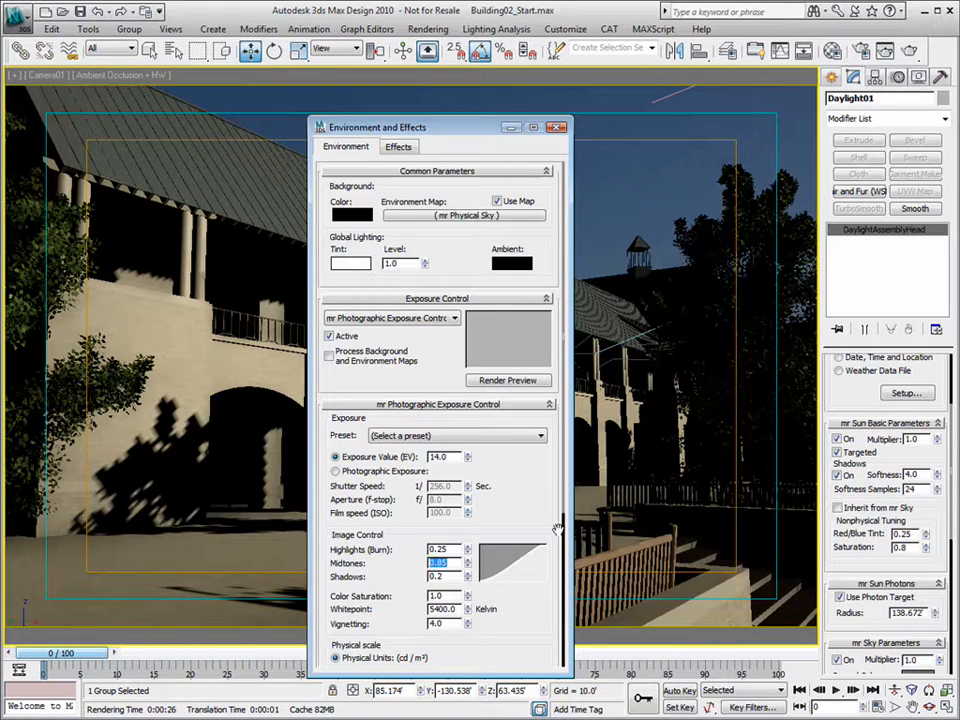
left_click(558, 127)
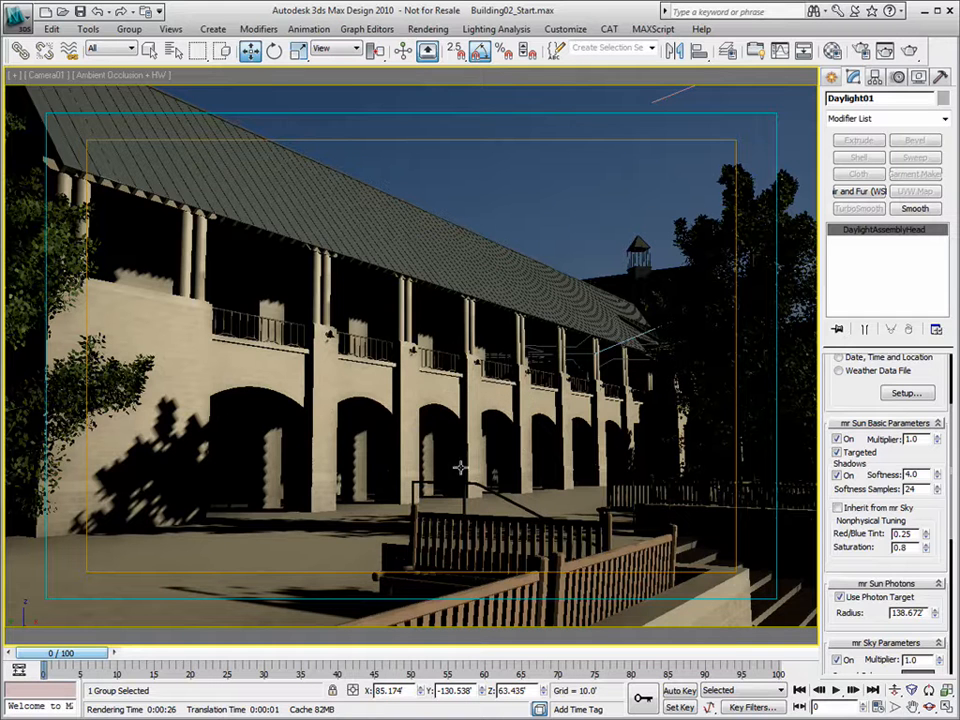
left_click(895, 691)
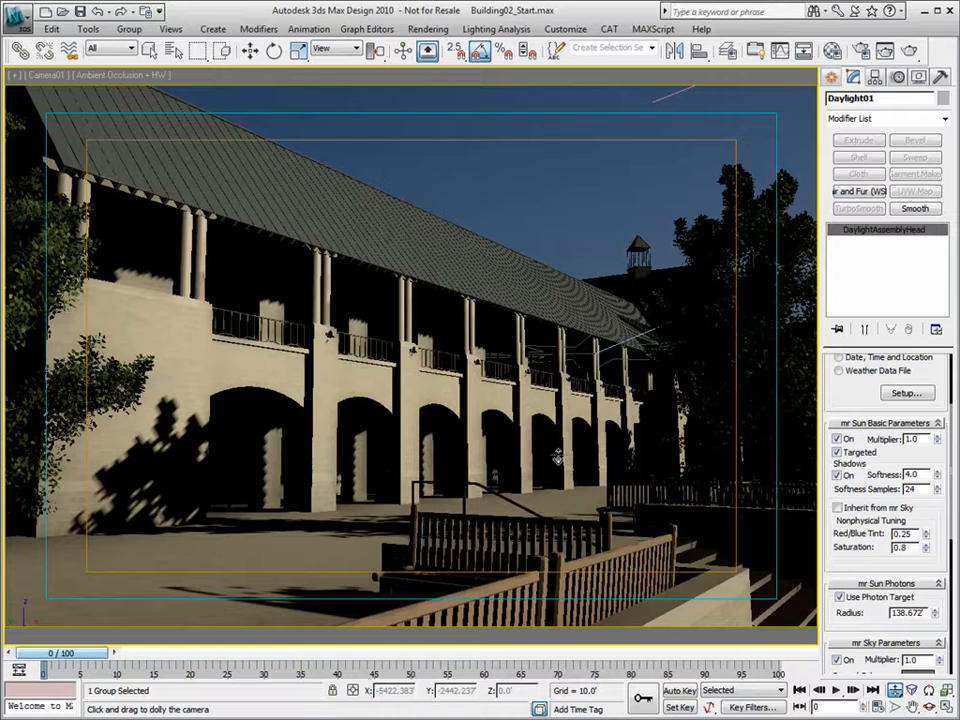
- Change the output width in Render Setup from 450 to 900
left_click(861, 50)
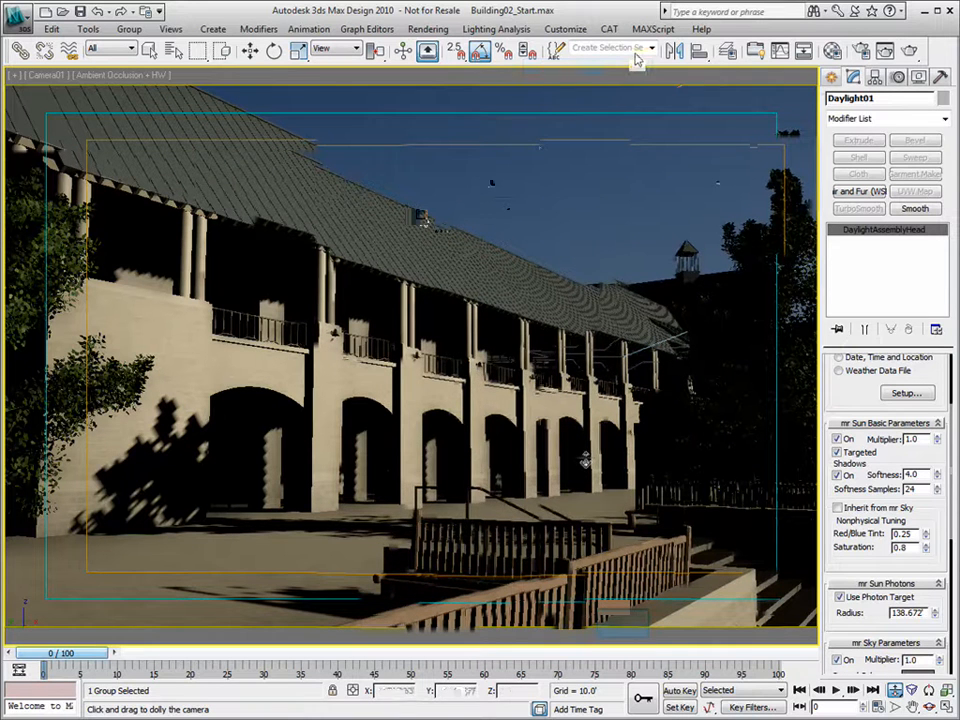
left_click_drag(484, 296, 404, 295)
type("900")
key("Tab")
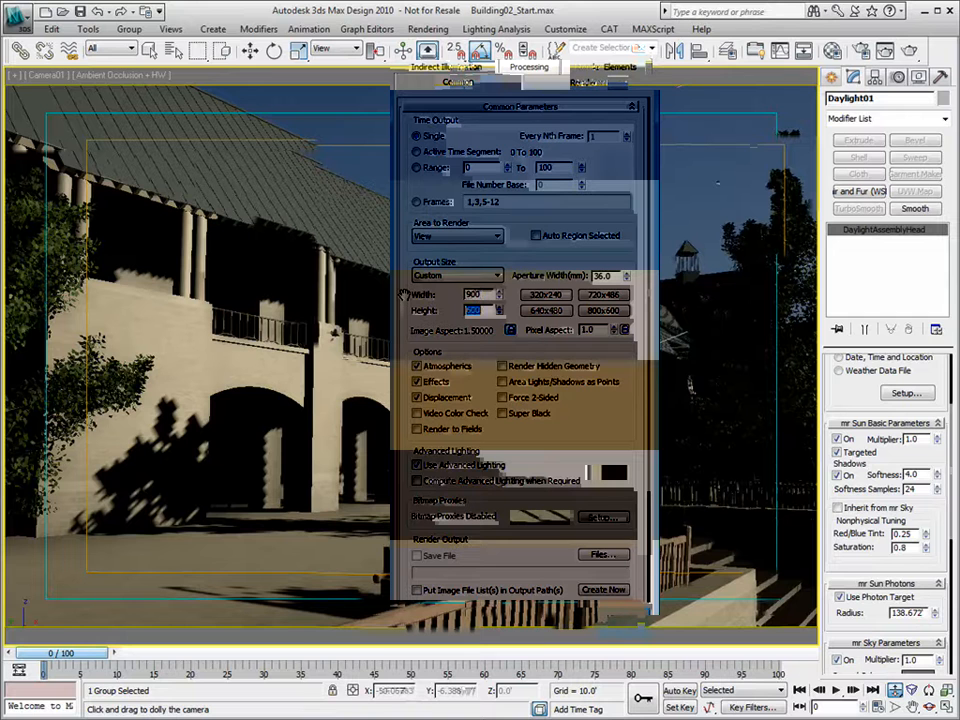
- Raise mental ray image precision to 1–16 samples per pixel
left_click(606, 84)
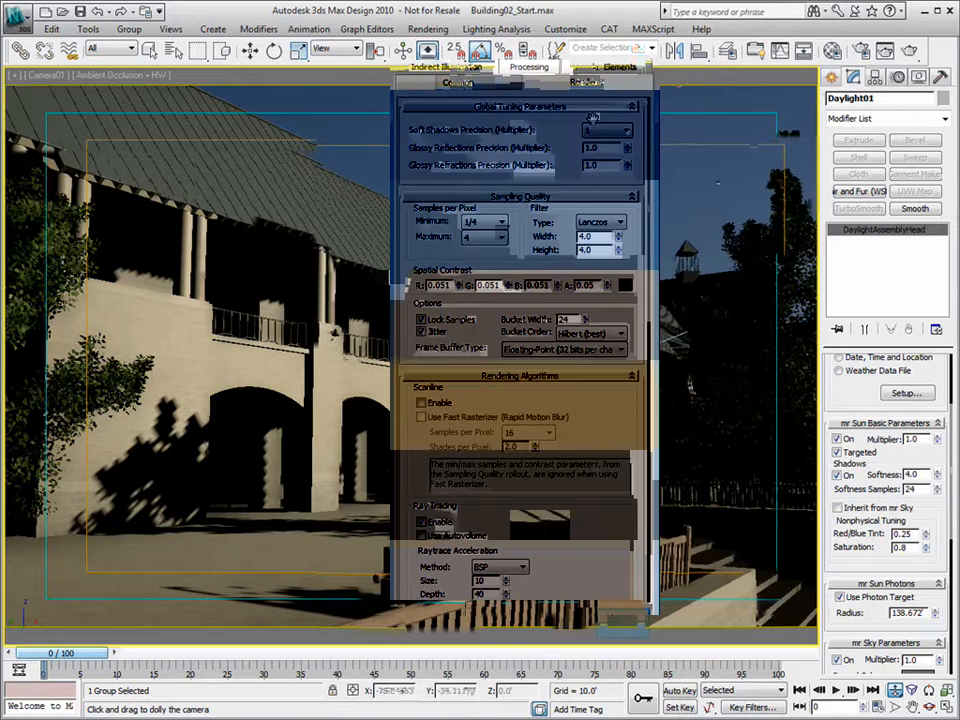
left_click(105, 447)
left_click_drag(105, 447, 128, 443)
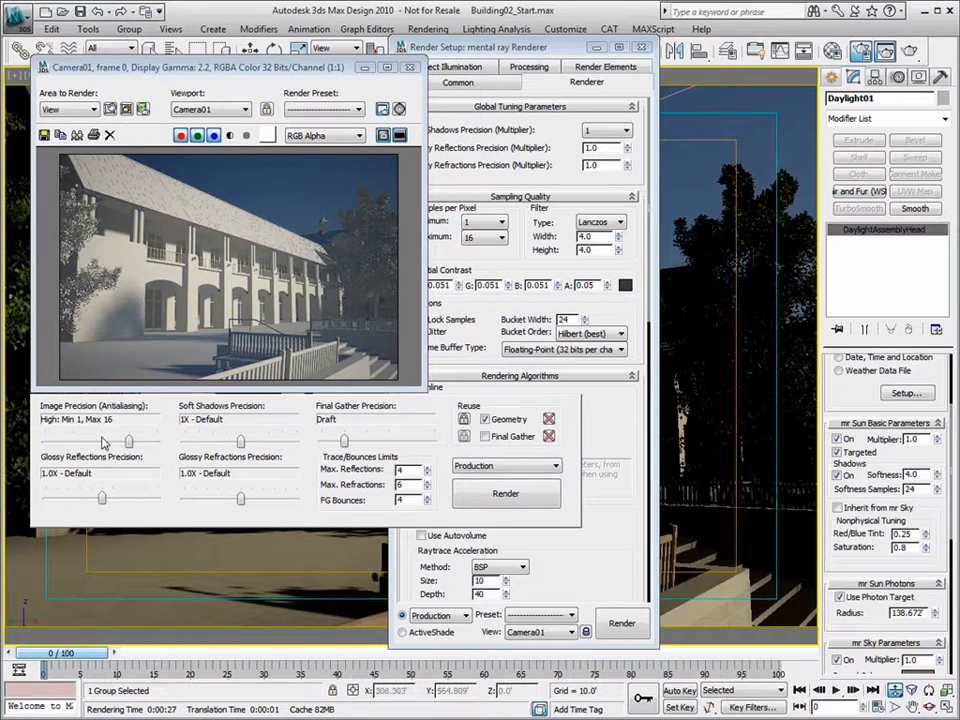
left_click(553, 48)
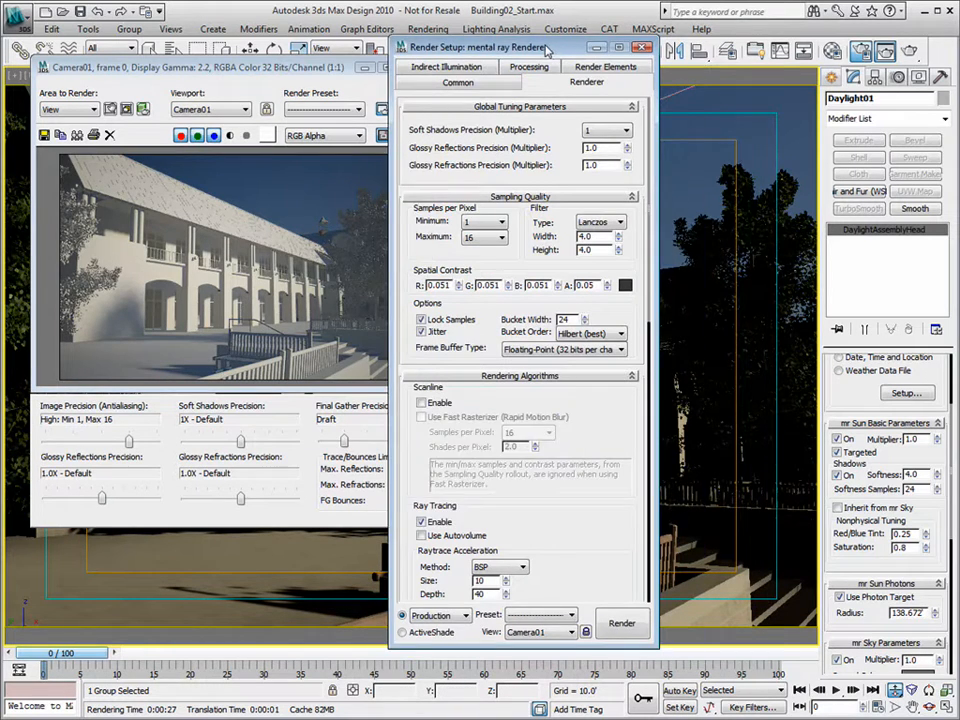
left_click_drag(553, 48, 663, 51)
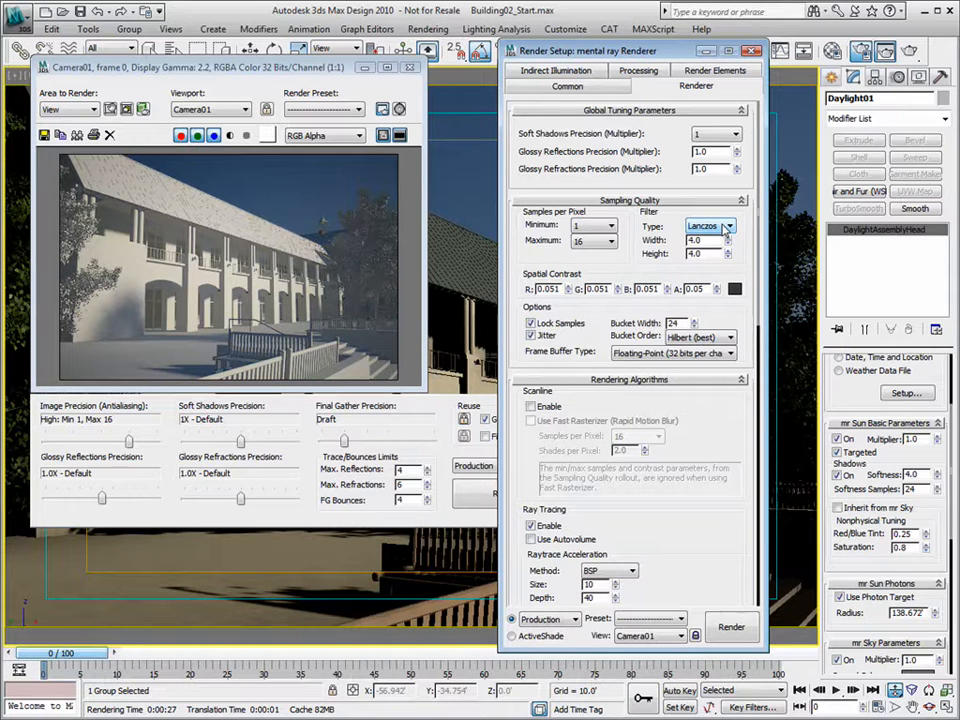
- Try the Box filter, restore Lanczos, and close Render Setup and the render window
left_click(727, 226)
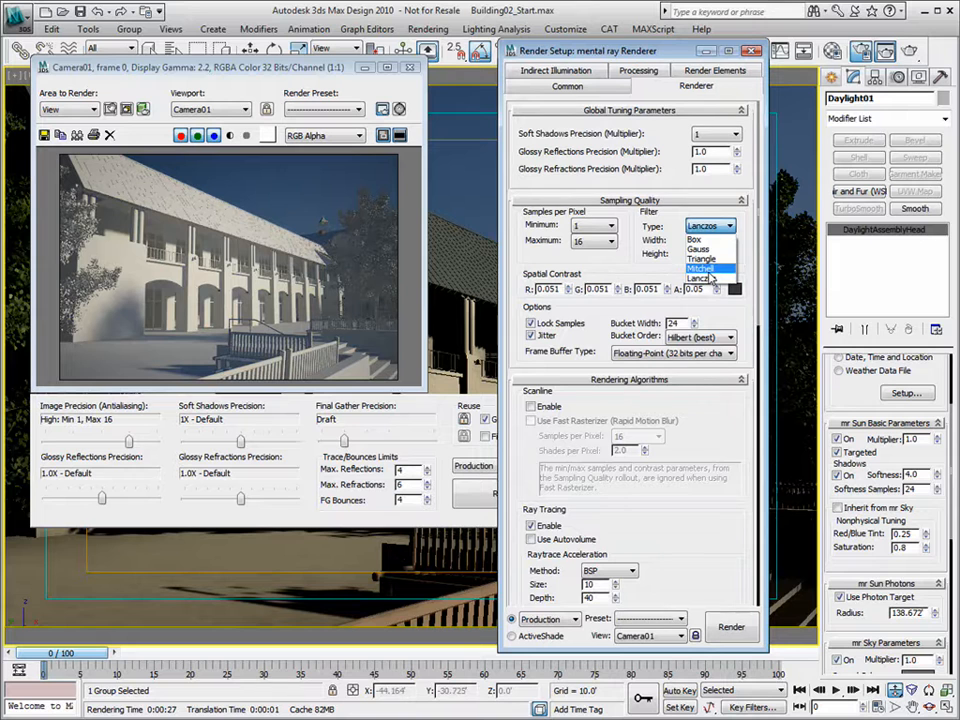
left_click(700, 239)
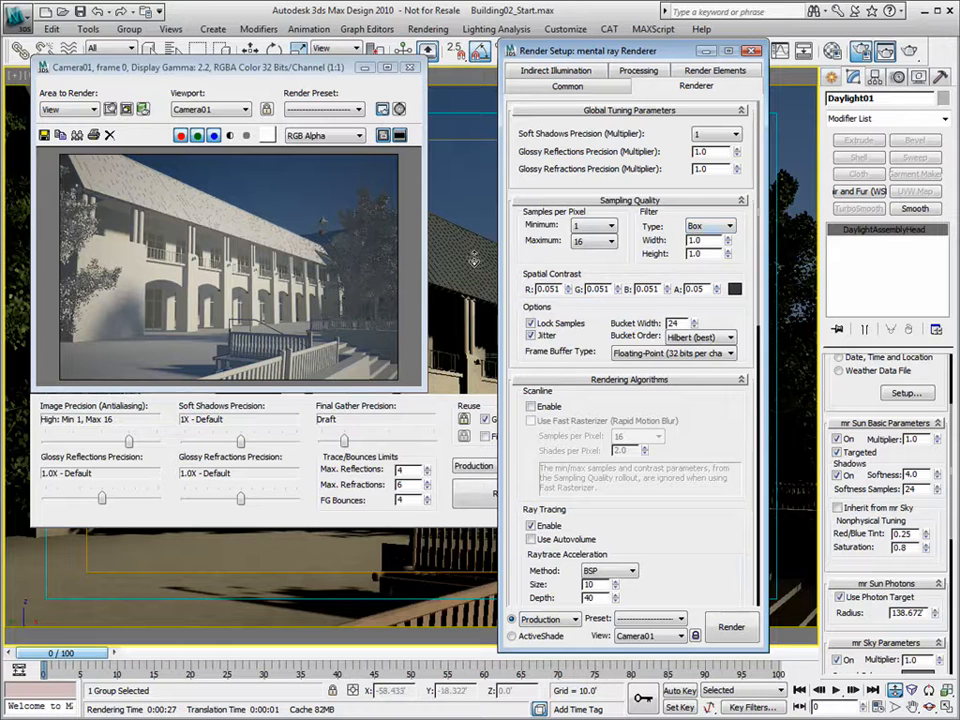
left_click(729, 226)
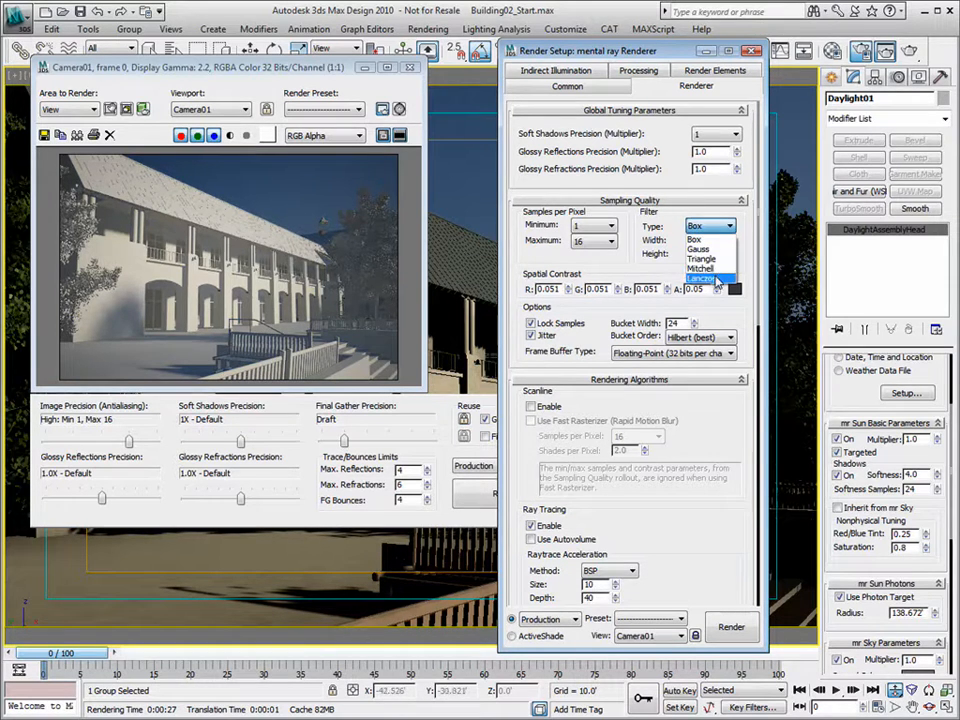
left_click(716, 280)
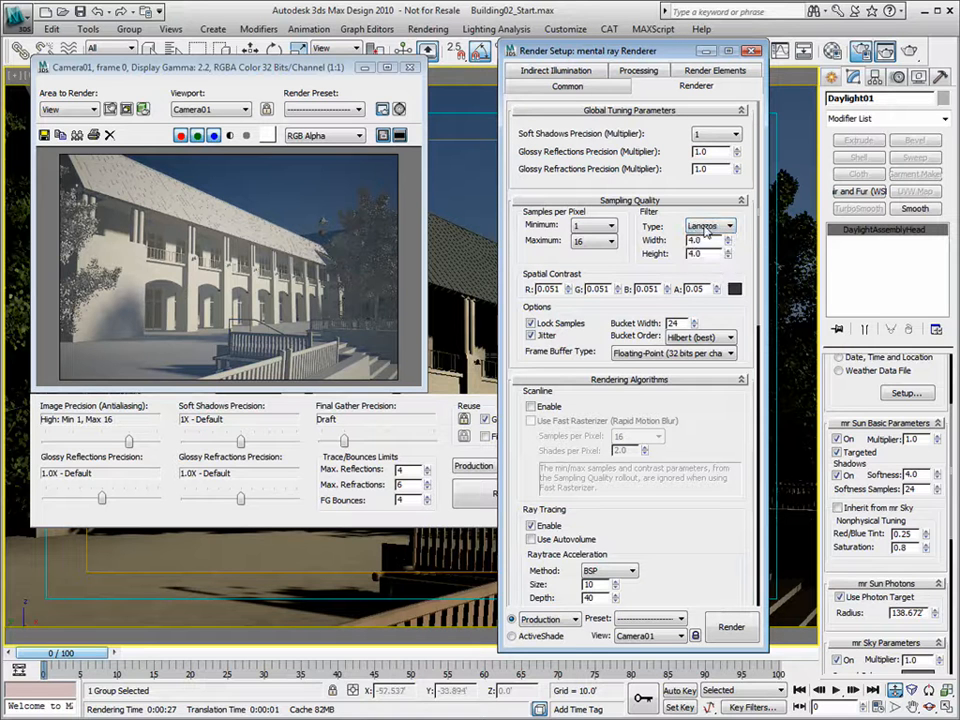
left_click(710, 226)
left_click(680, 237)
left_click(751, 51)
left_click(412, 69)
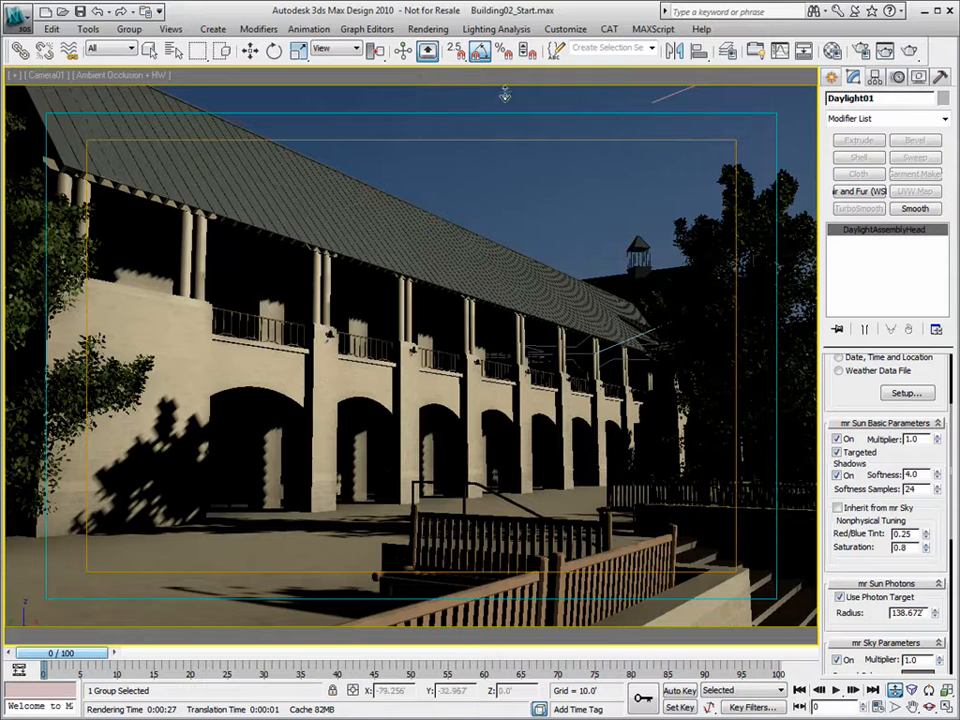
- Render Camera01 at production quality and reposition the frame window
left_click(908, 51)
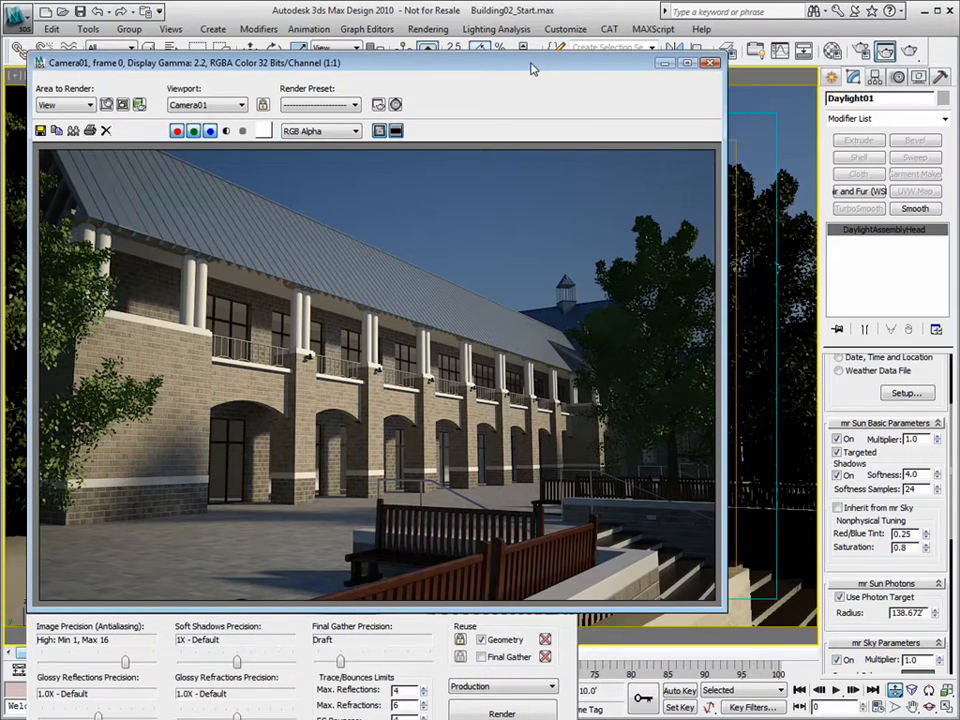
left_click_drag(542, 74, 516, 57)
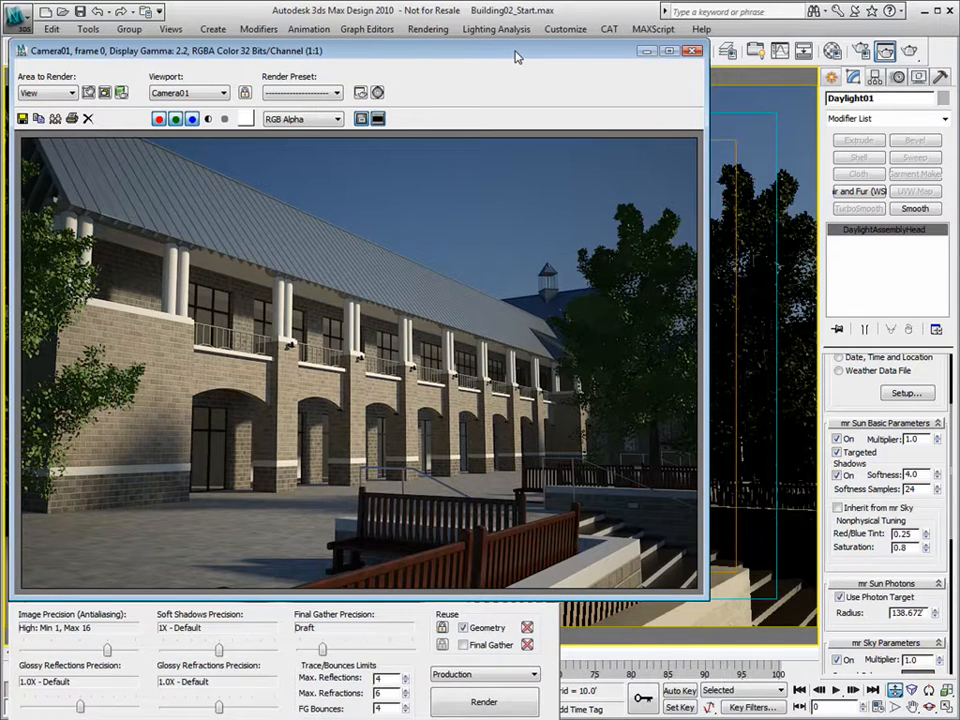
left_click_drag(592, 55, 592, 83)
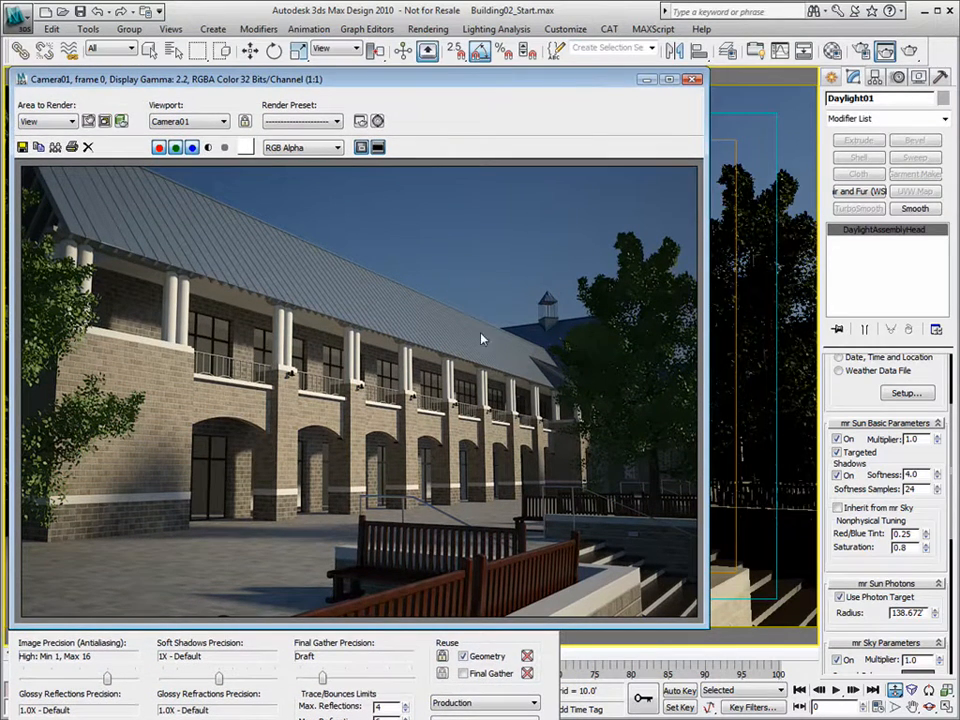
- Select the Glass layer and set Area to Render to Selected
left_click(727, 50)
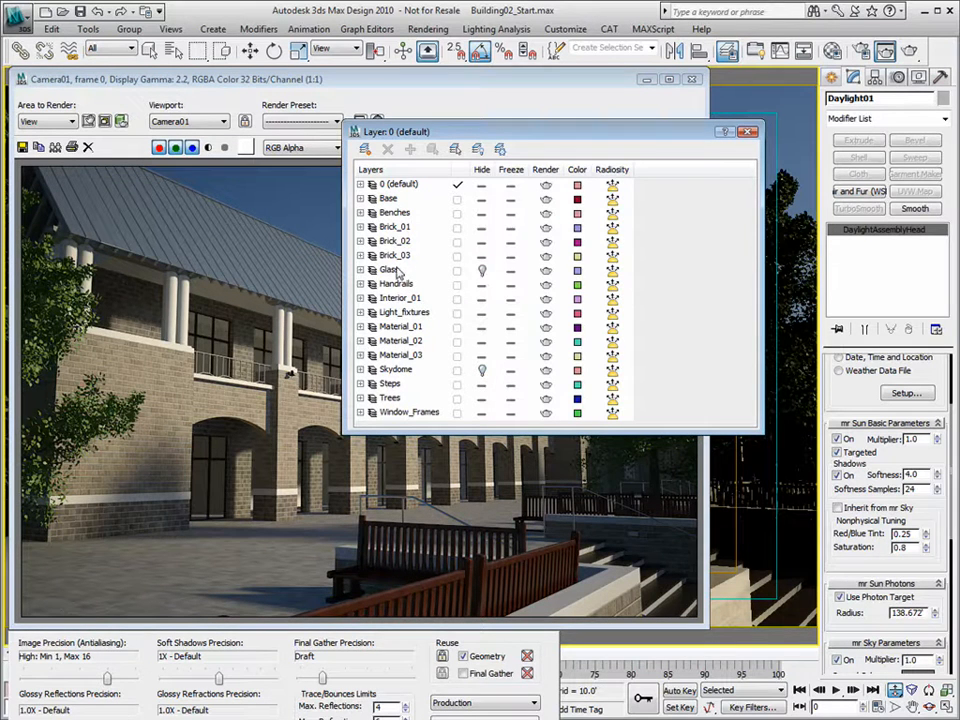
left_click(484, 278)
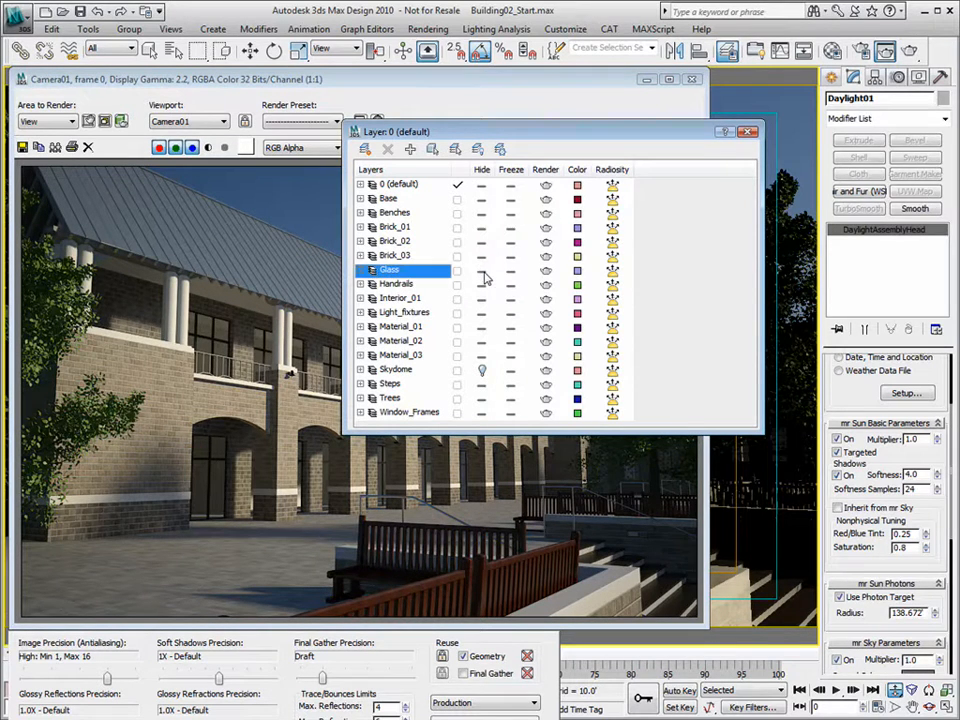
left_click(748, 131)
mouse_move(539, 86)
left_mouse_down()
mouse_move(561, 62)
mouse_move(541, 62)
left_mouse_up()
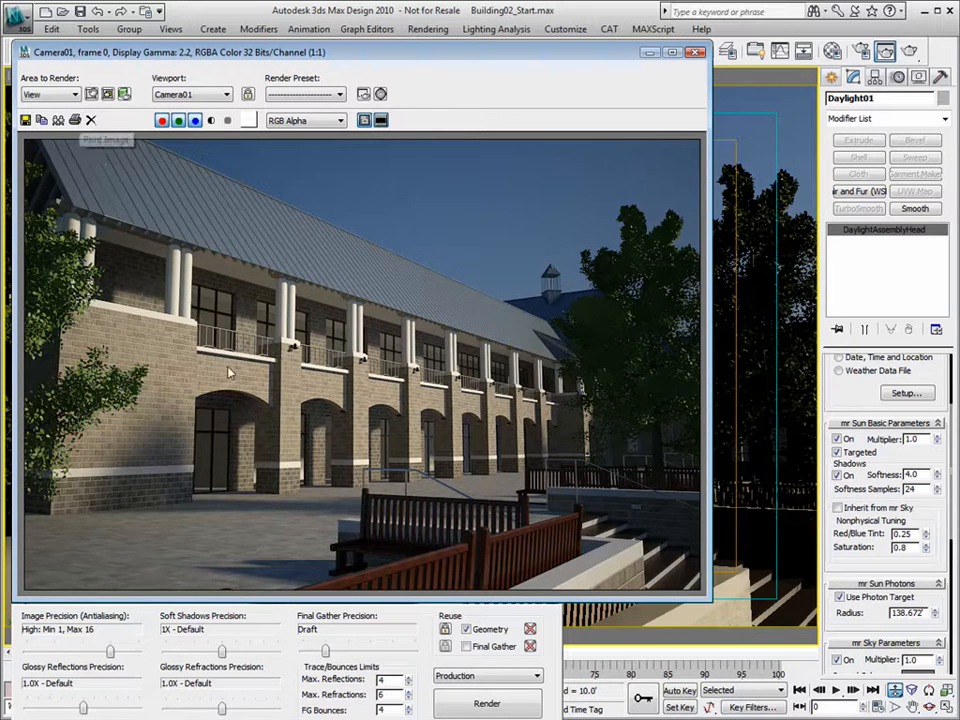
left_click(71, 96)
left_click(50, 118)
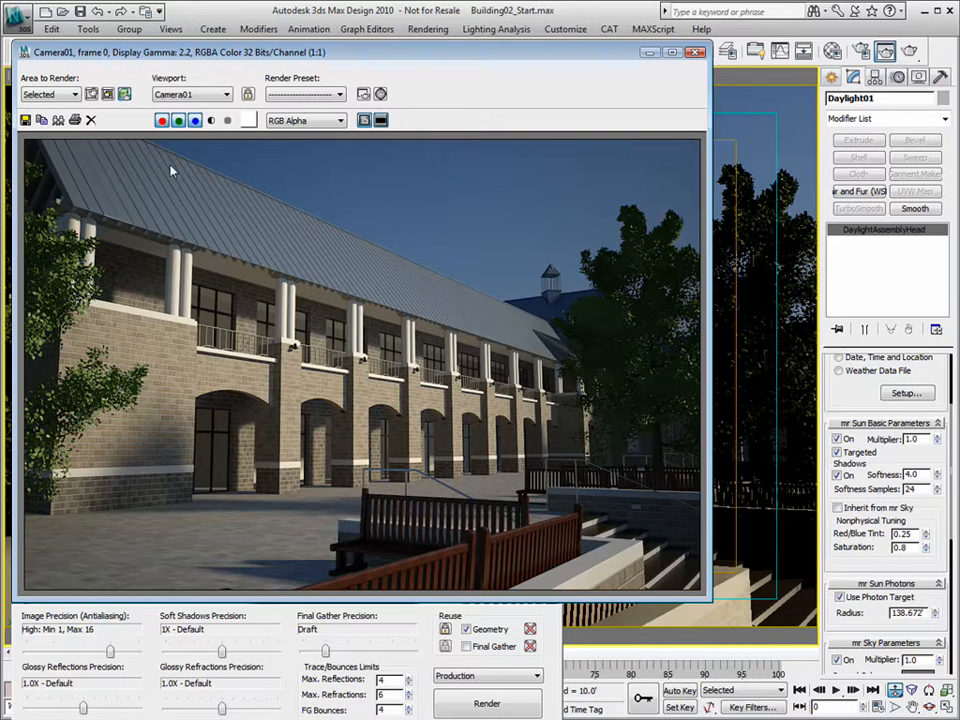
- Set Area to Render back to View and toggle the alpha channel display on and off
left_click(74, 94)
left_click(36, 106)
left_click(211, 120)
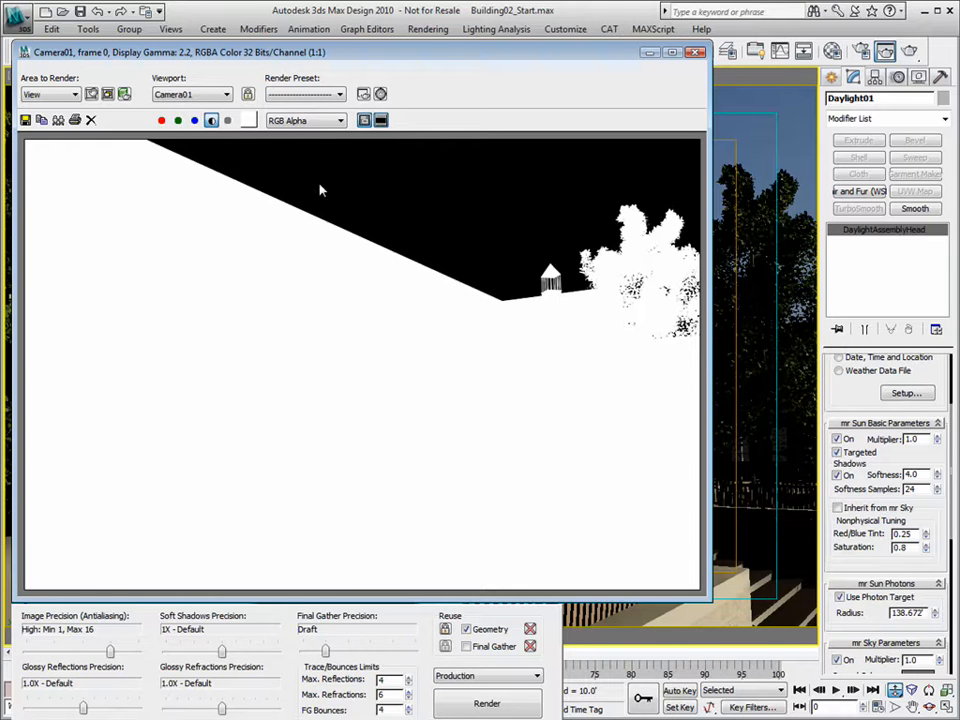
left_click(211, 120)
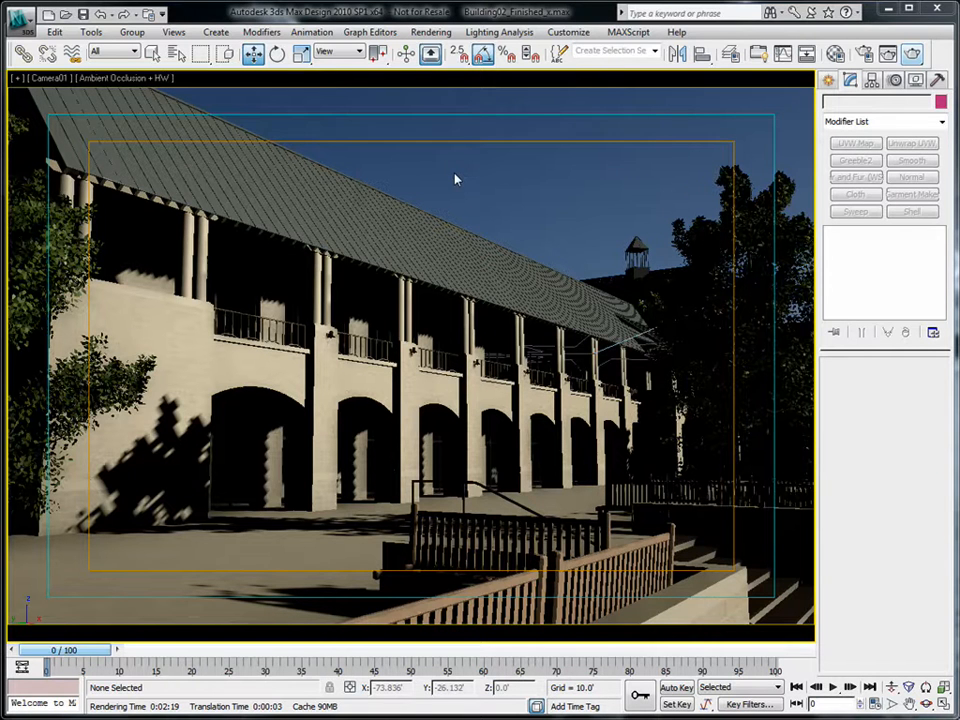
- Switch to Perspective and orbit to an elevated view of the arcaded building
key("p")
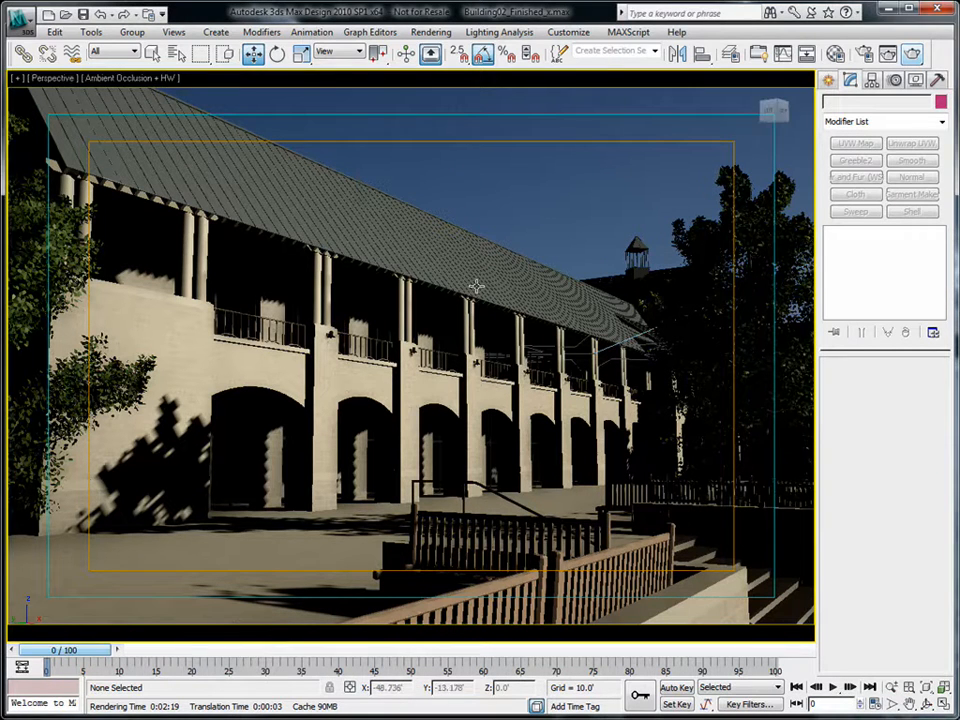
key("ctrl+r")
left_click_drag(349, 369, 477, 375)
left_click_drag(421, 452, 528, 381)
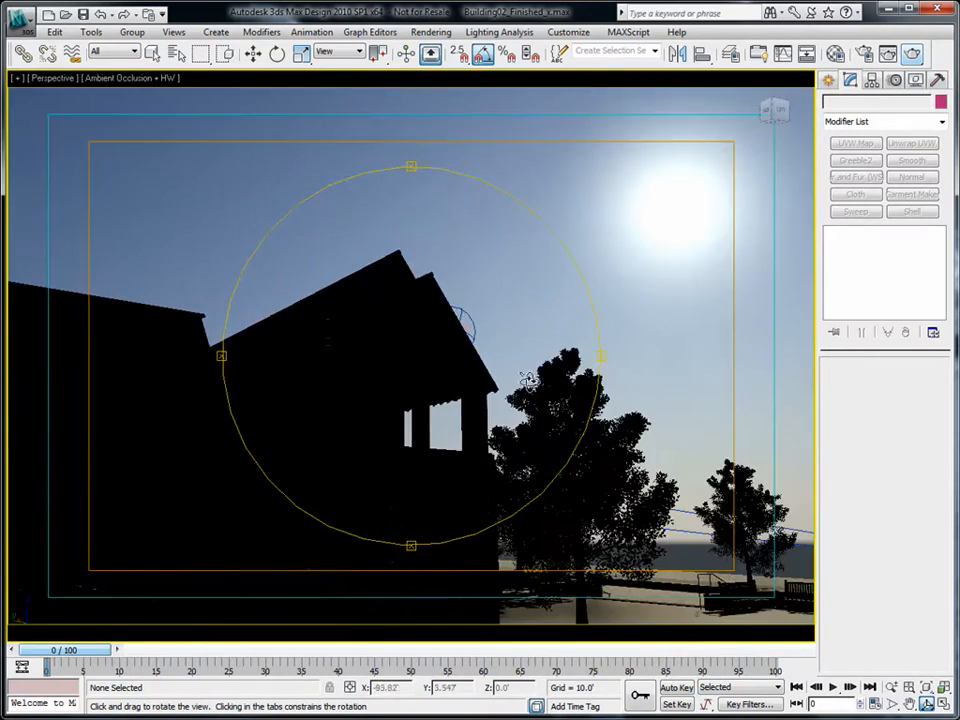
left_click_drag(400, 281, 437, 398)
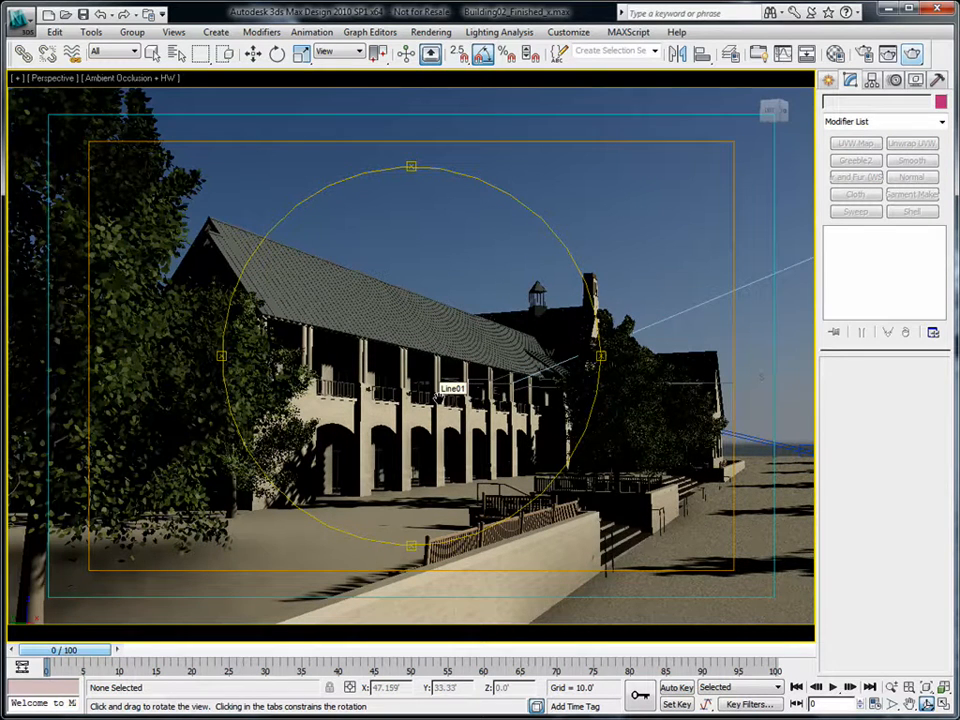
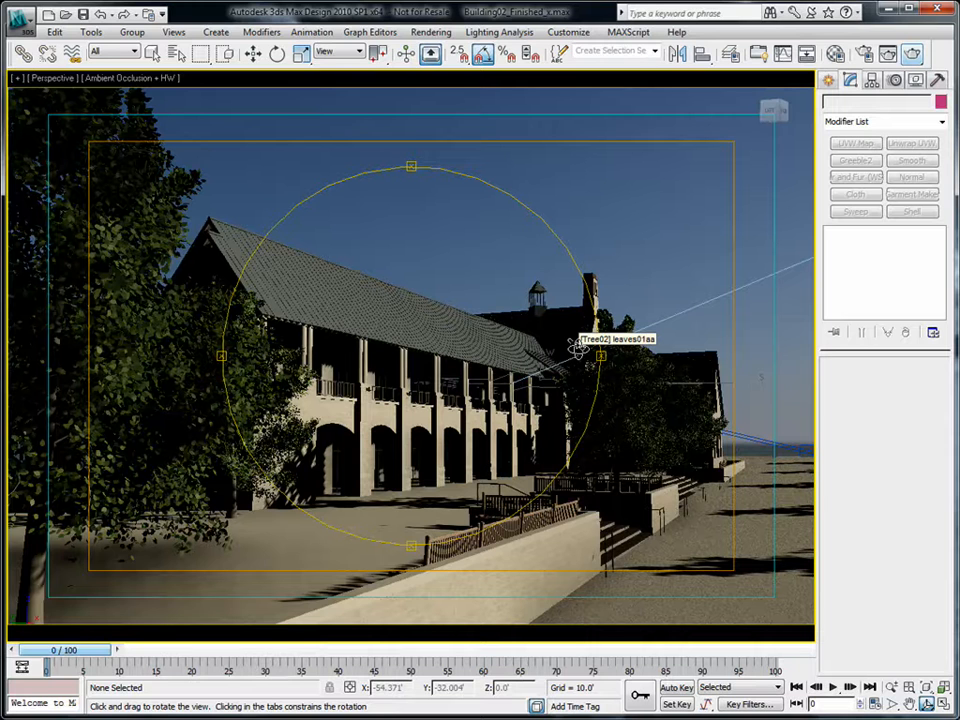
- Orbit the Perspective view to face the arcaded front and bring up Environment and Effects
left_click_drag(578, 347, 484, 375)
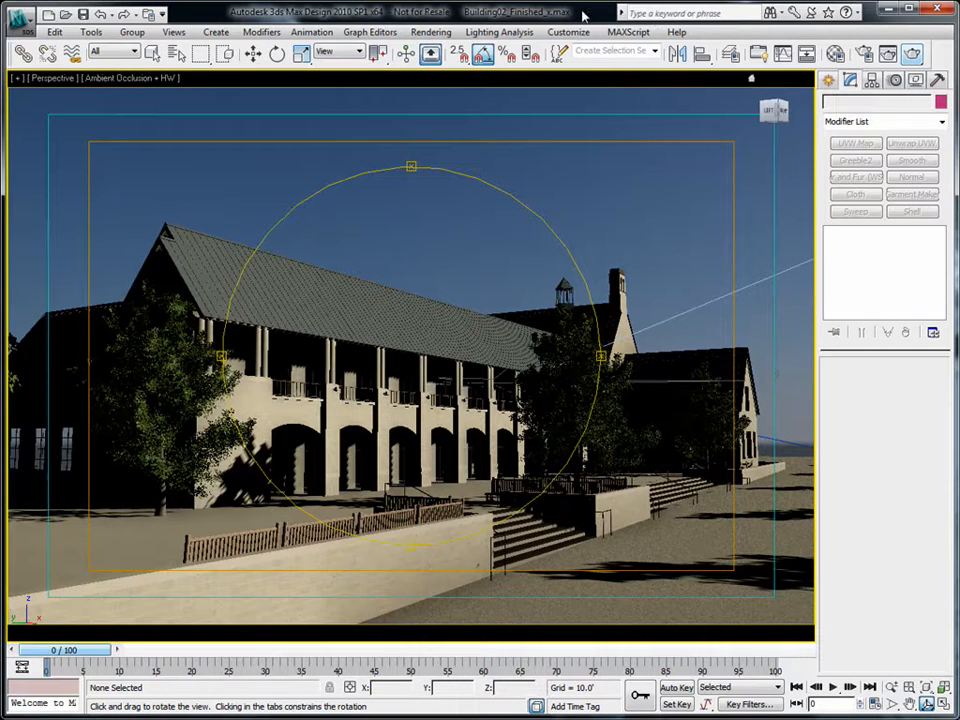
key("8")
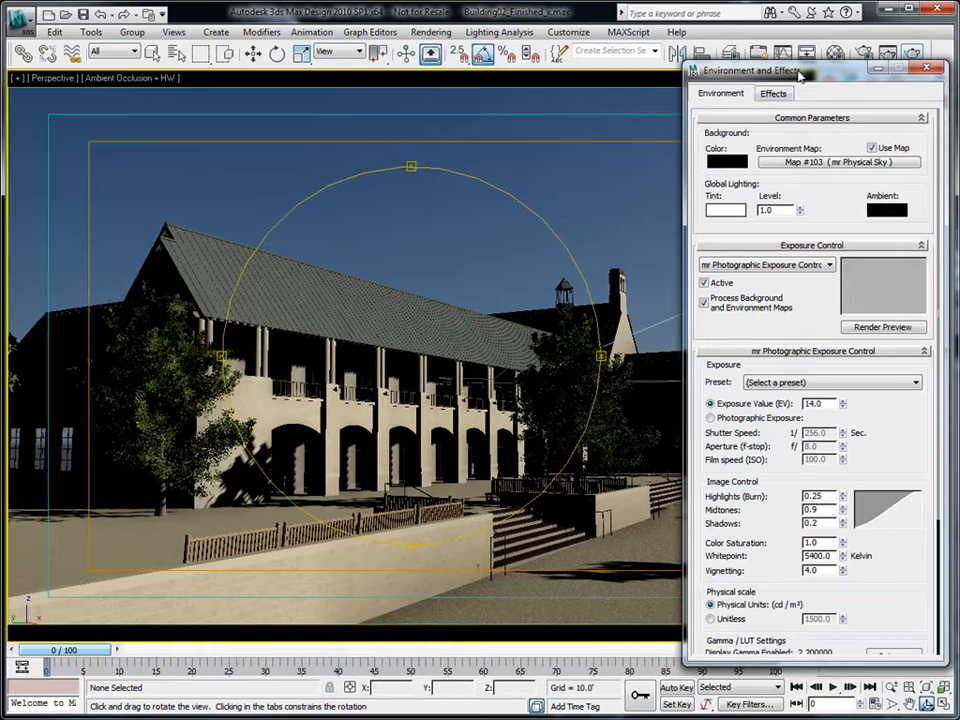
- Open the Material Editor and reset all its sample slots to defaults
left_click_drag(792, 82, 722, 81)
key("m")
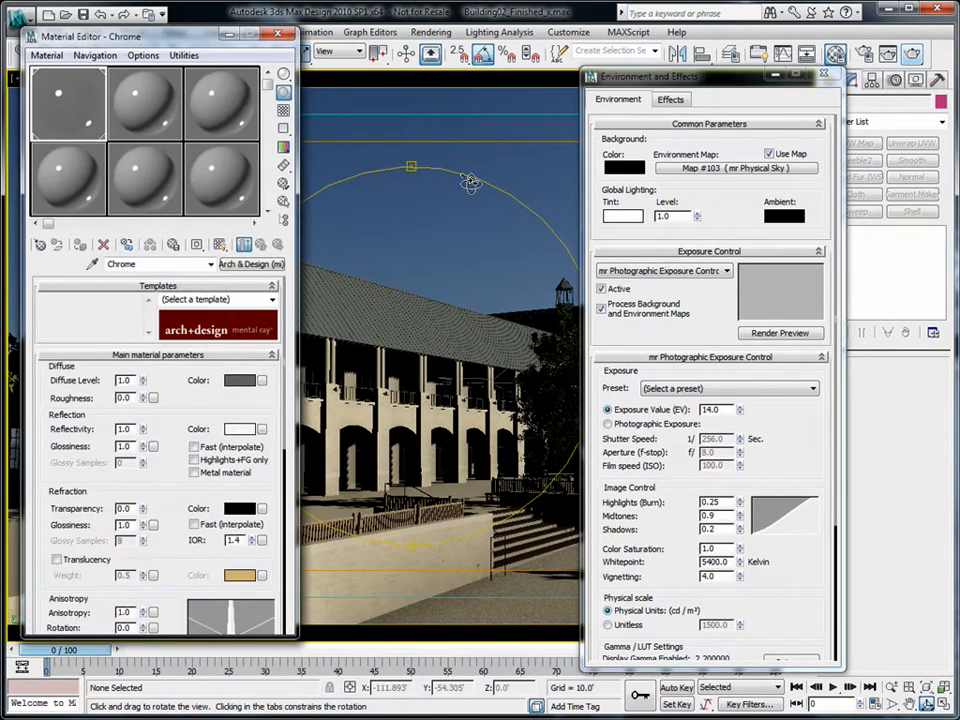
left_click_drag(138, 35, 130, 51)
left_click(174, 77)
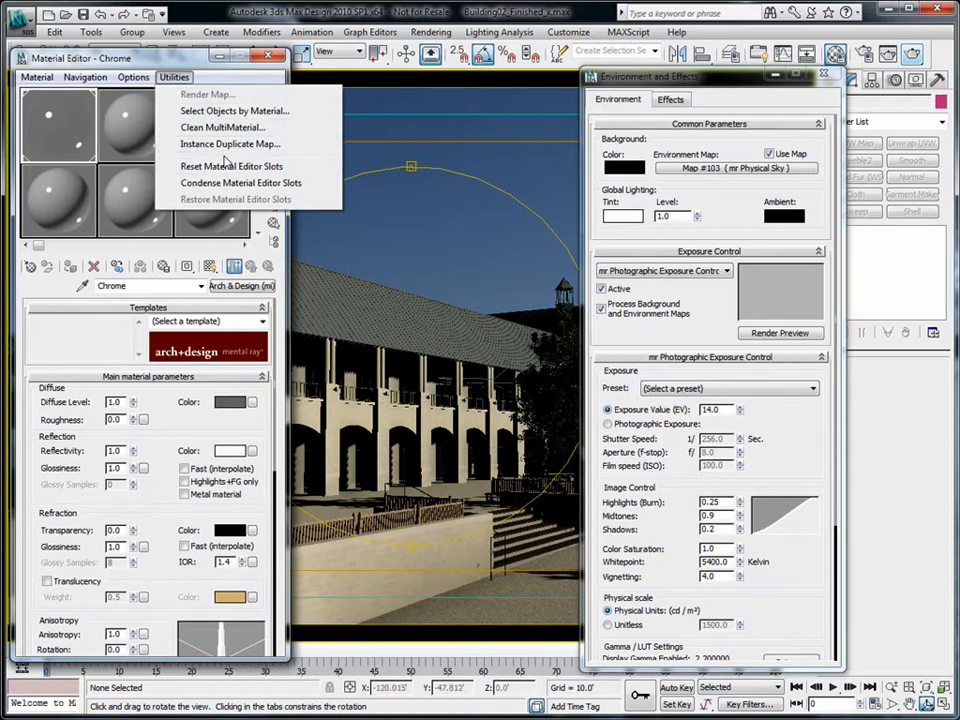
left_click(228, 166)
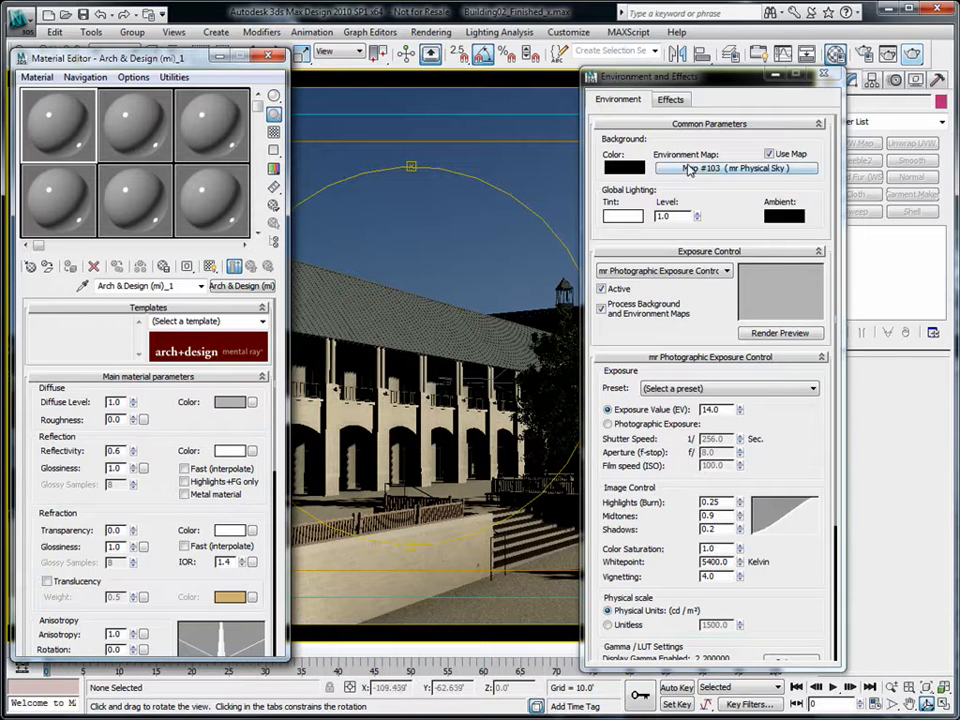
- Instance the environment's mr Physical Sky map into slot 1 and close Environment and Effects
left_click_drag(82, 52, 123, 48)
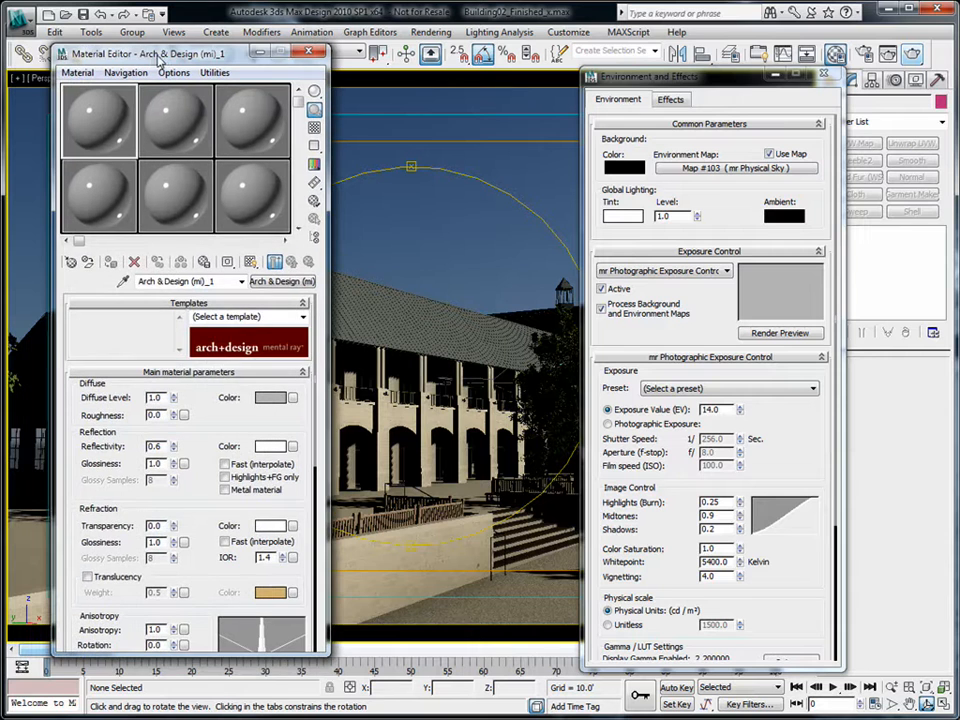
left_click(733, 169)
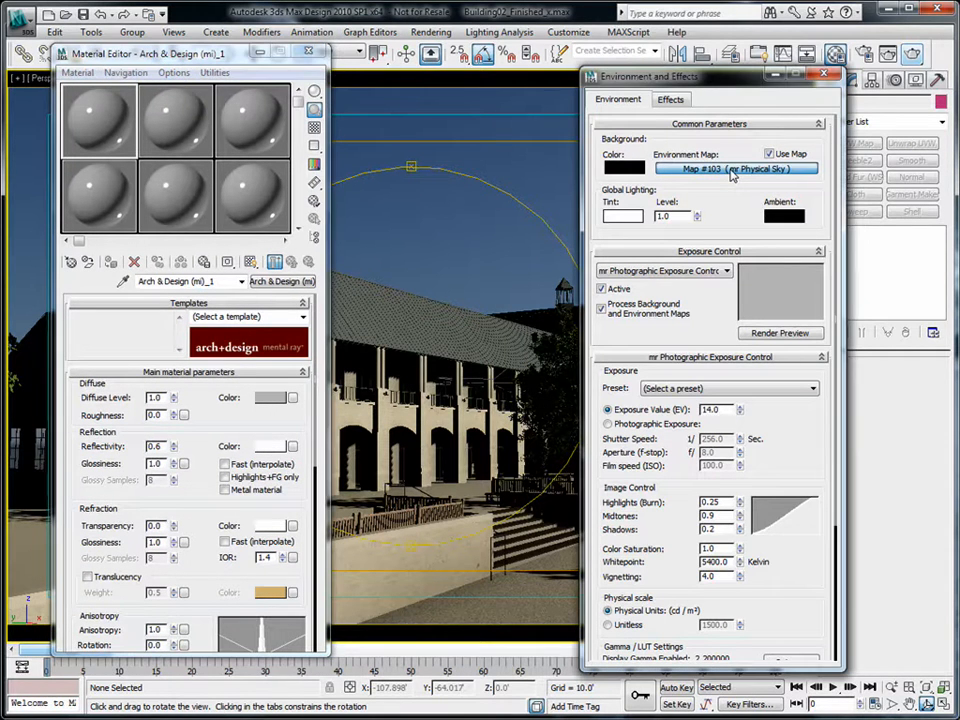
left_click_drag(731, 174, 87, 127)
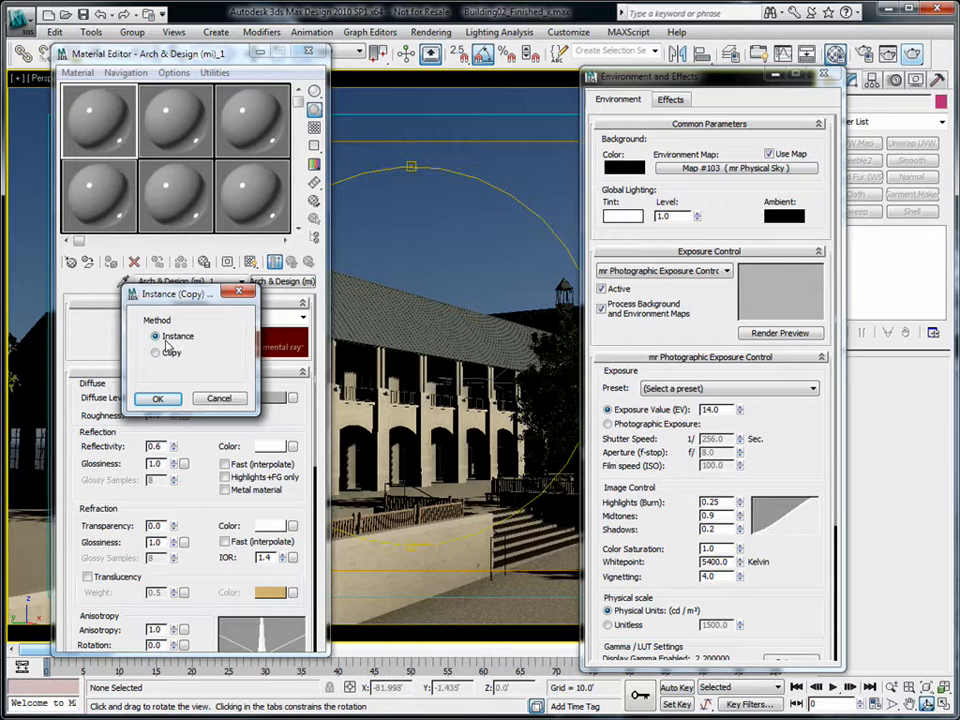
left_click(158, 399)
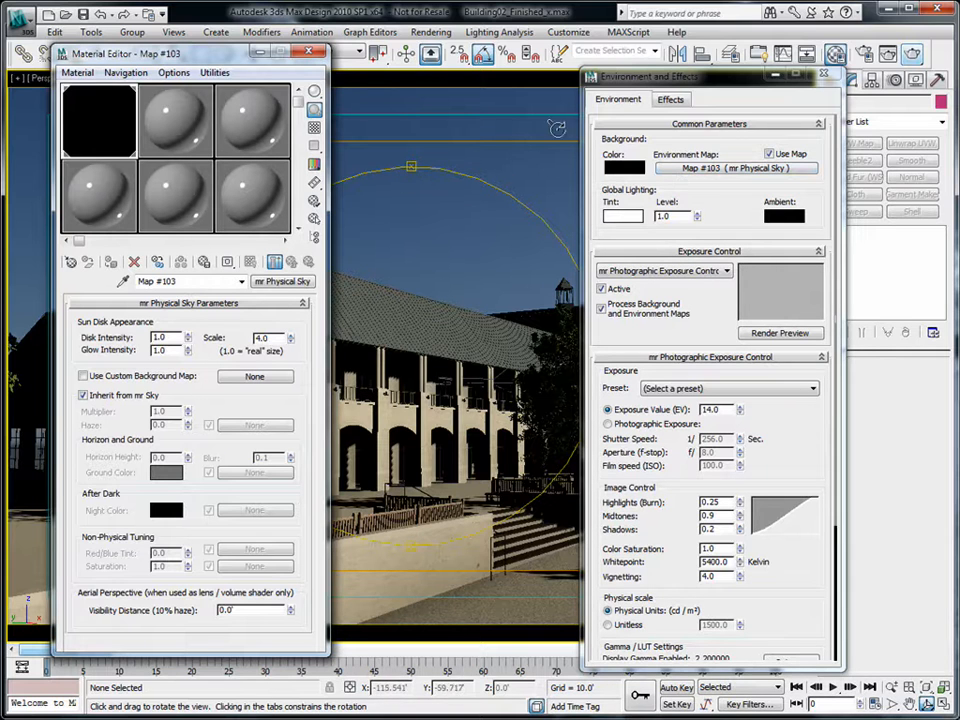
left_click(825, 76)
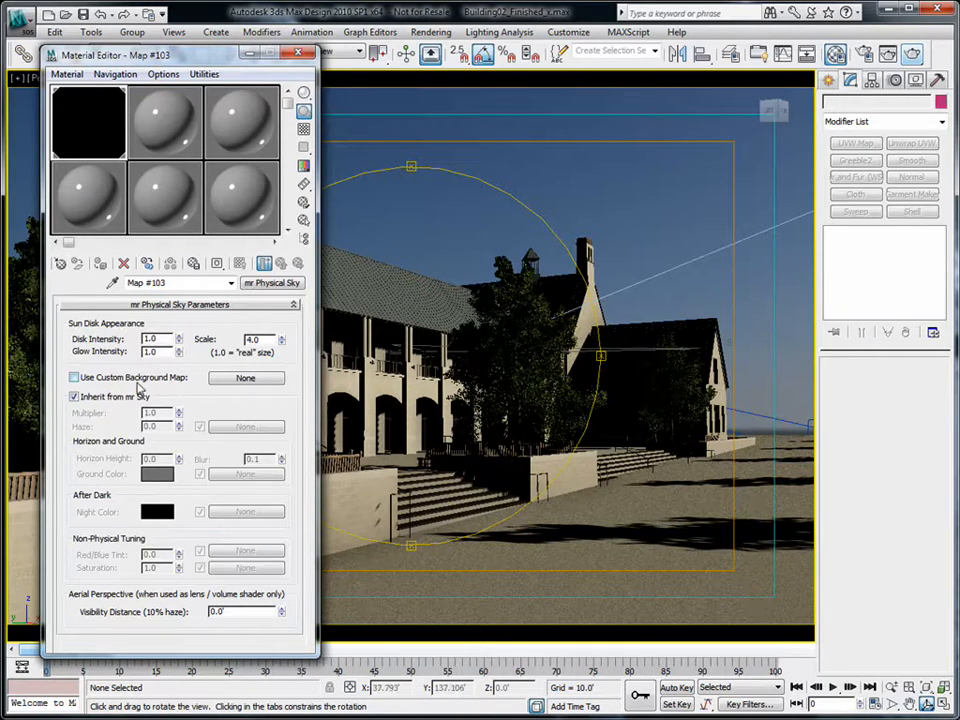
- Load hemispherical_014.jpg from the Skies folder as the sky's Custom Background Map bitmap
left_click(240, 380)
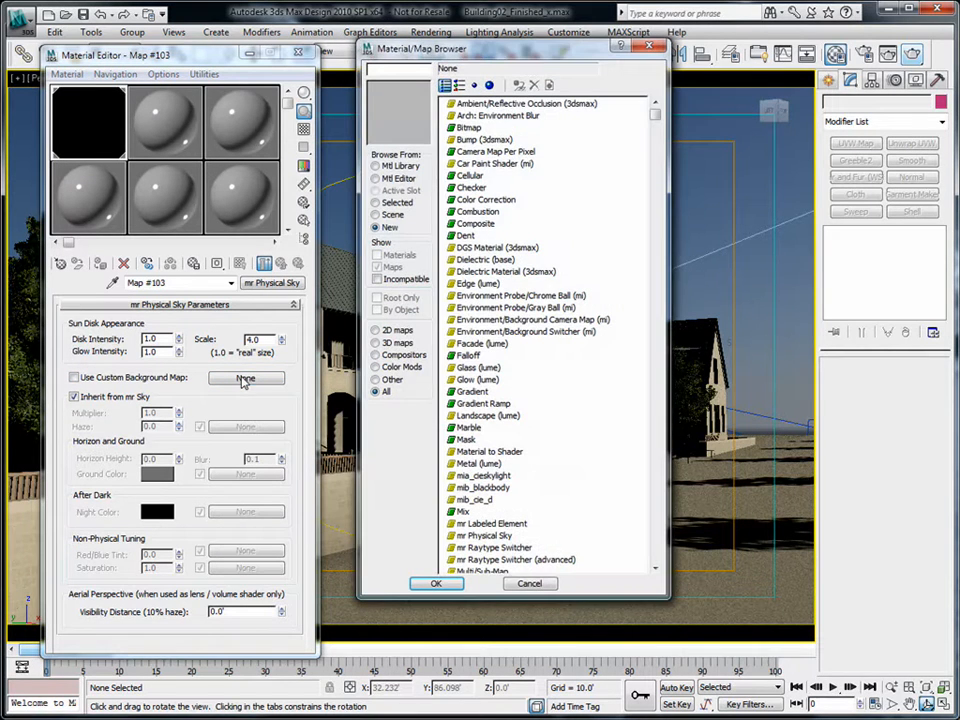
double_click(469, 129)
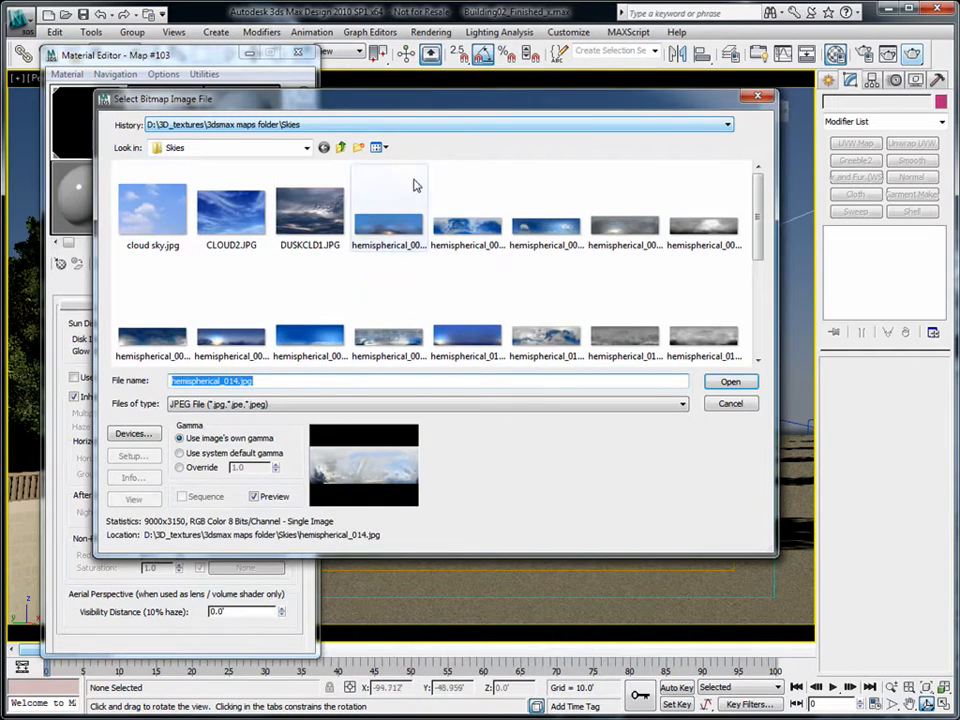
left_click_drag(431, 100, 448, 109)
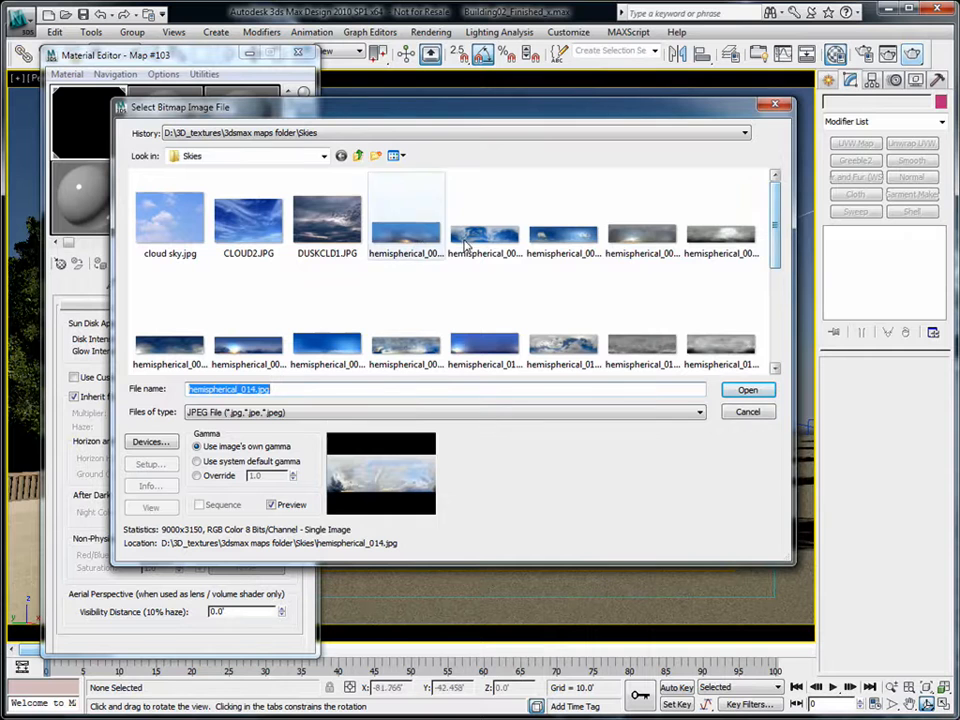
left_click_drag(776, 205, 785, 282)
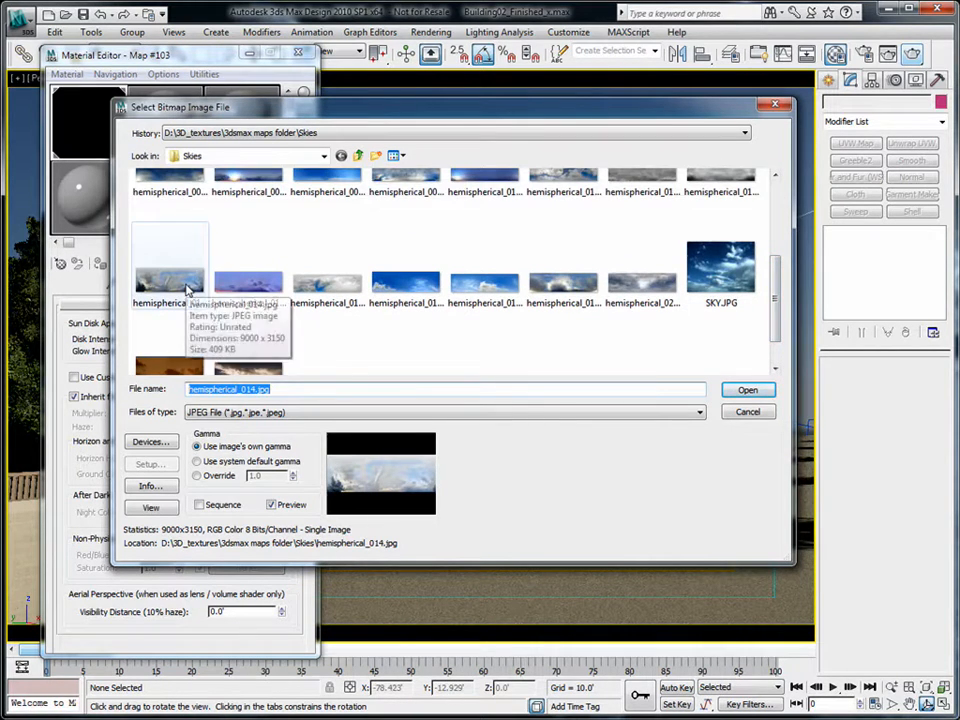
left_click(187, 290)
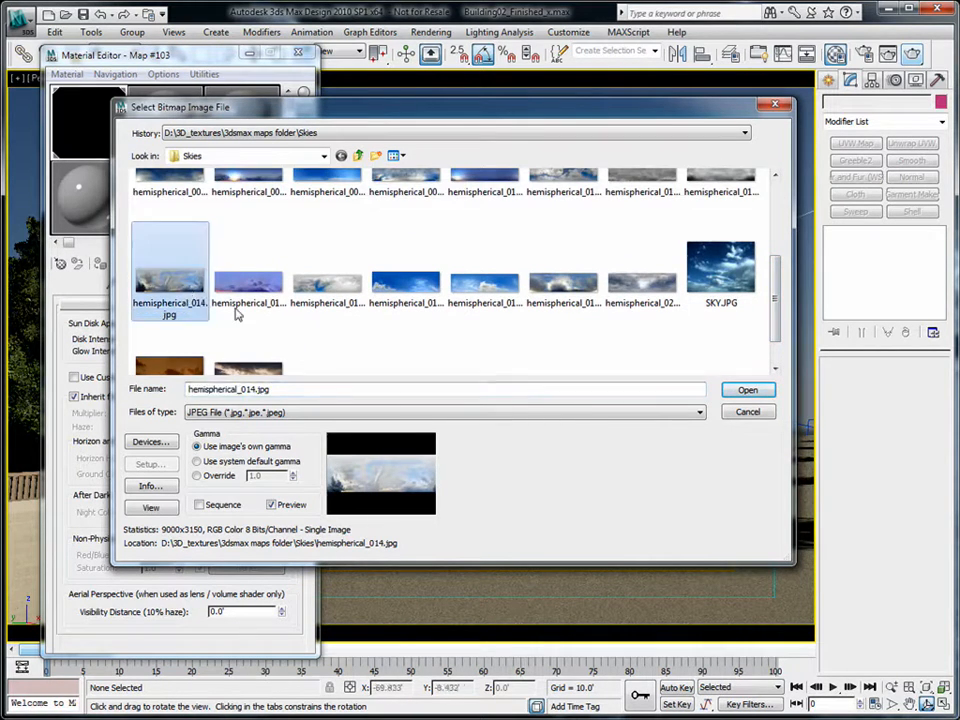
left_click(746, 391)
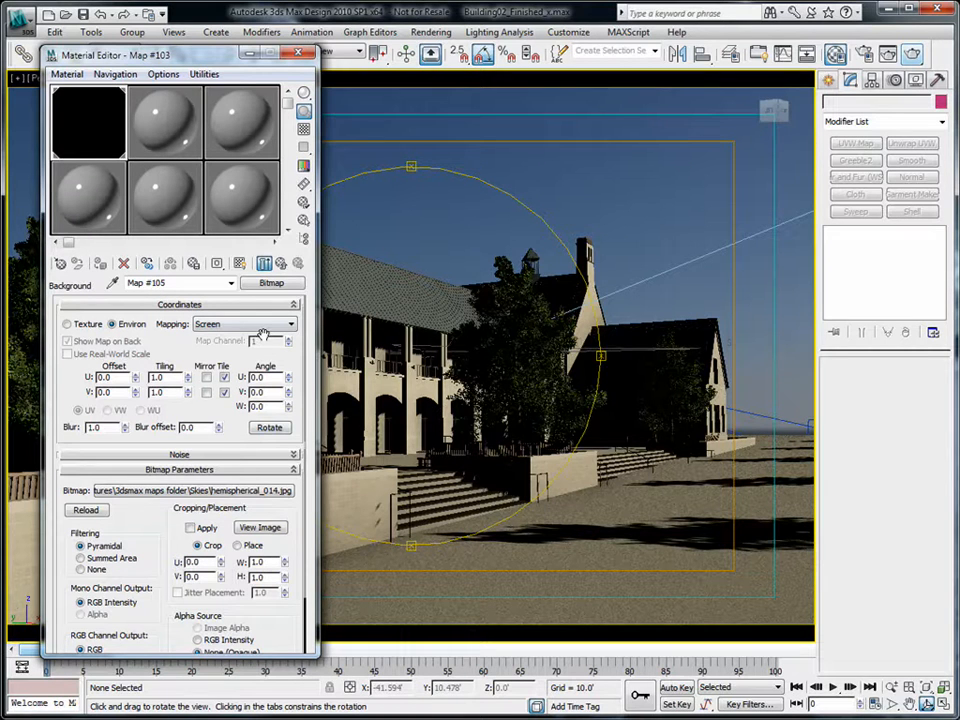
left_click(281, 264)
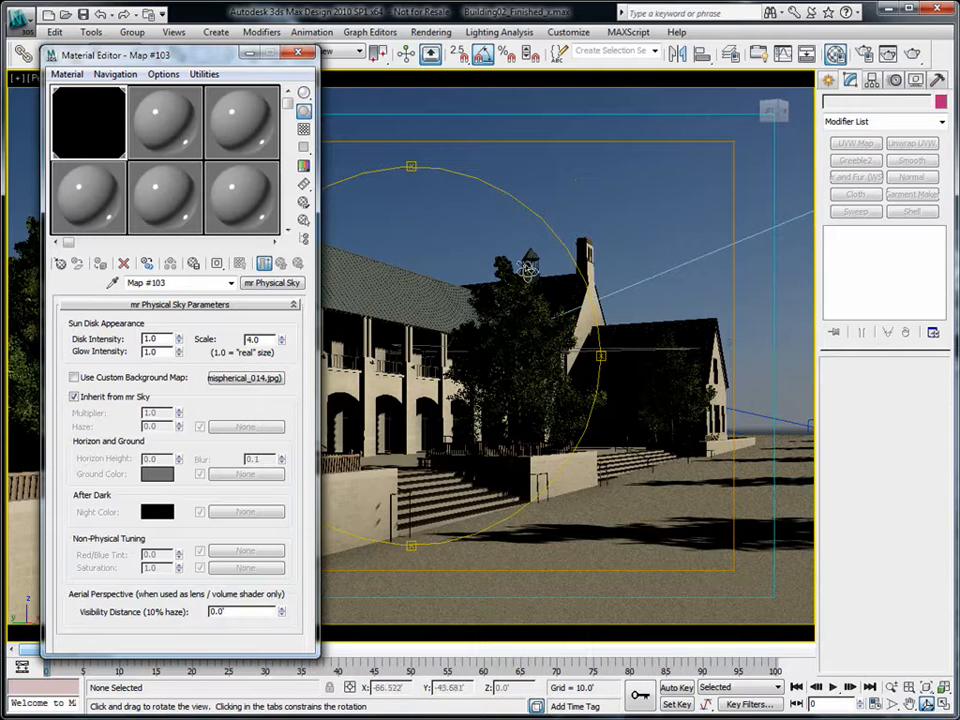
- Tilt the view up toward the sky and hide the Trees layer
left_click(482, 326)
left_click_drag(423, 337, 465, 333)
middle_click_drag(465, 333, 485, 371)
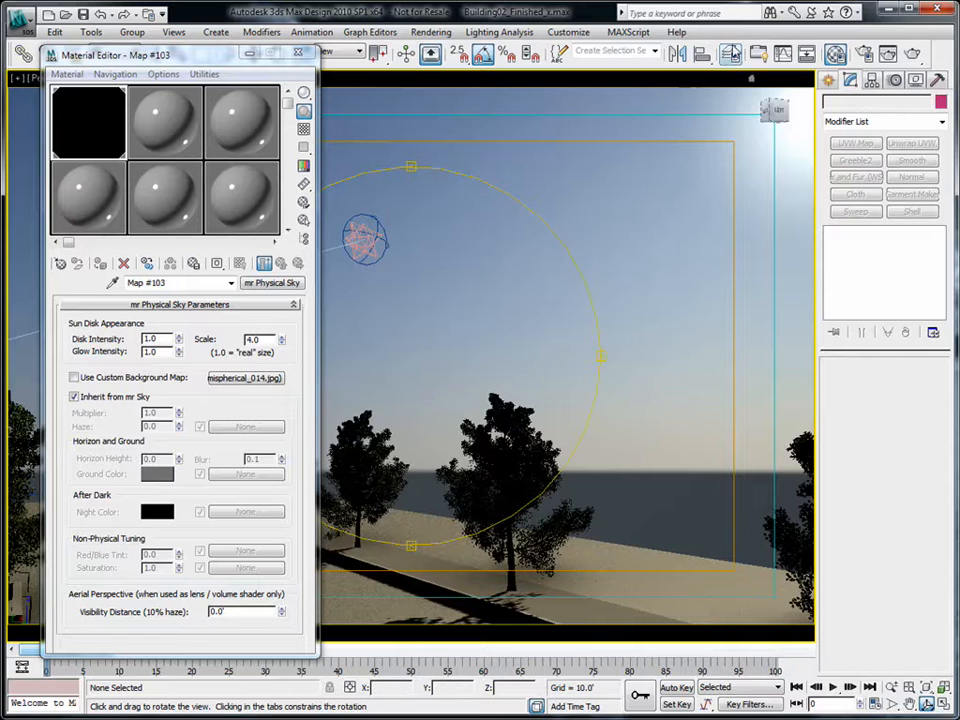
left_click(730, 53)
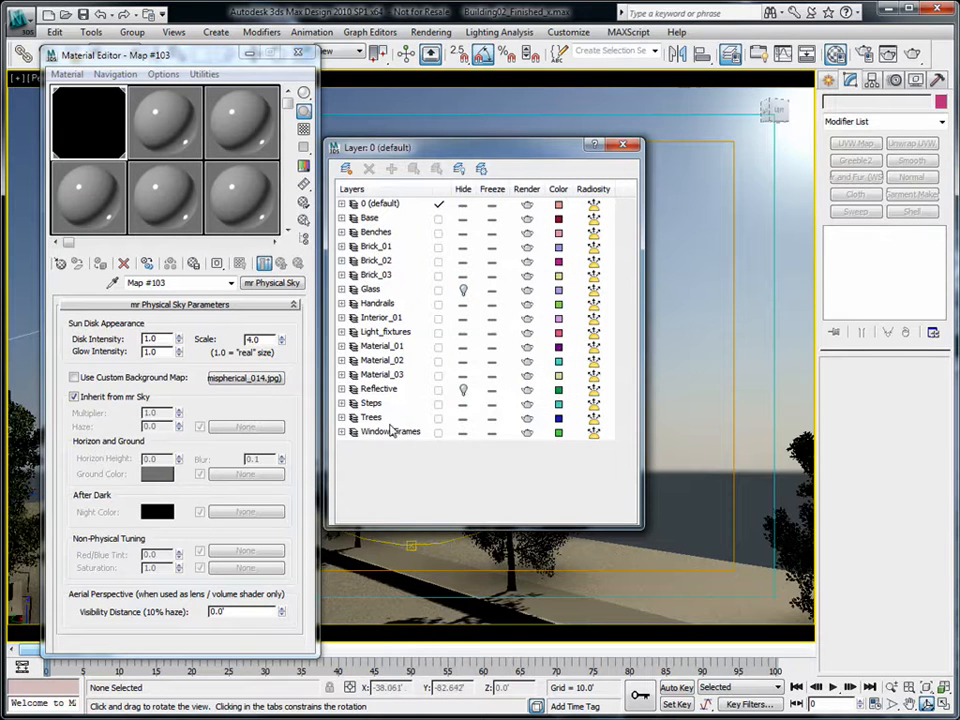
left_click(463, 418)
left_click(730, 53)
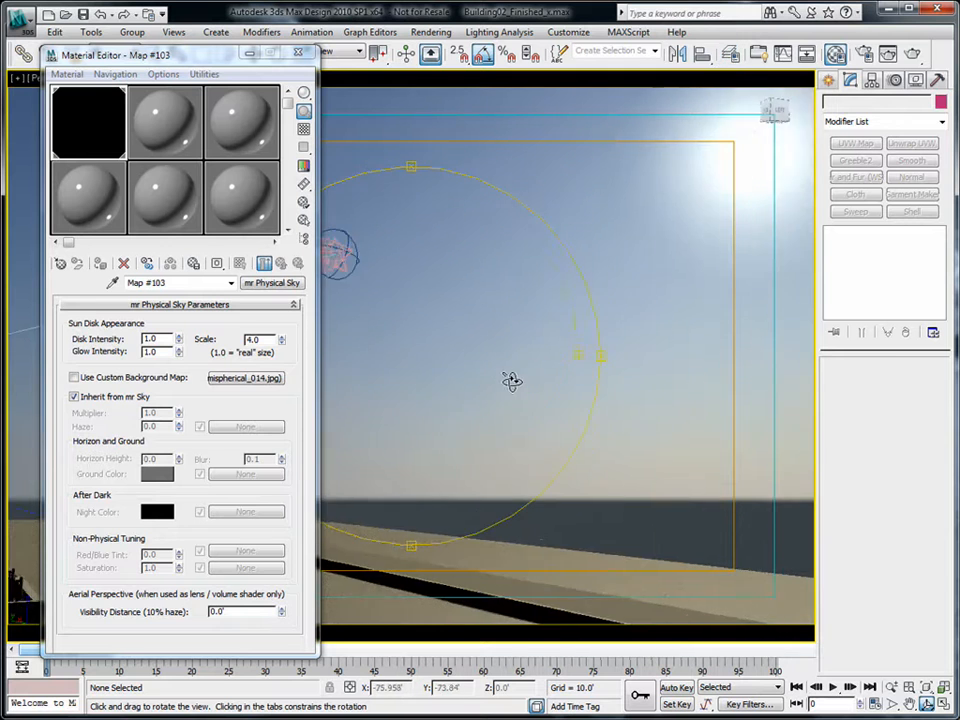
- Frame the sun and horizon and run a test render of the Perspective view
left_click_drag(518, 356, 450, 402)
middle_click_drag(450, 402, 446, 384)
left_click_drag(446, 384, 433, 407)
middle_click_drag(433, 407, 433, 379)
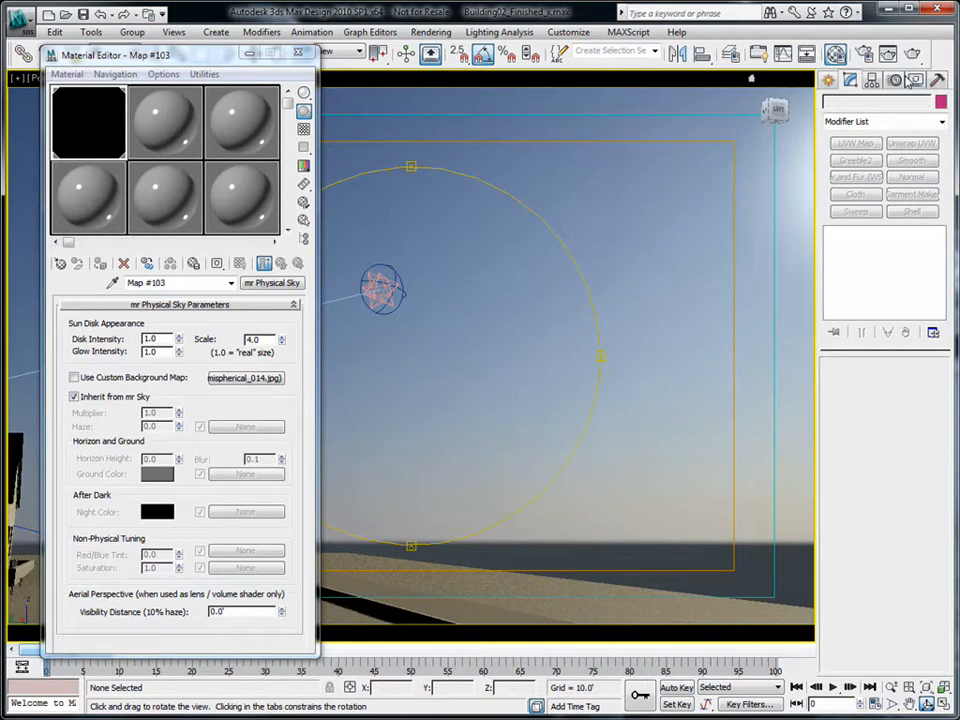
left_click(888, 54)
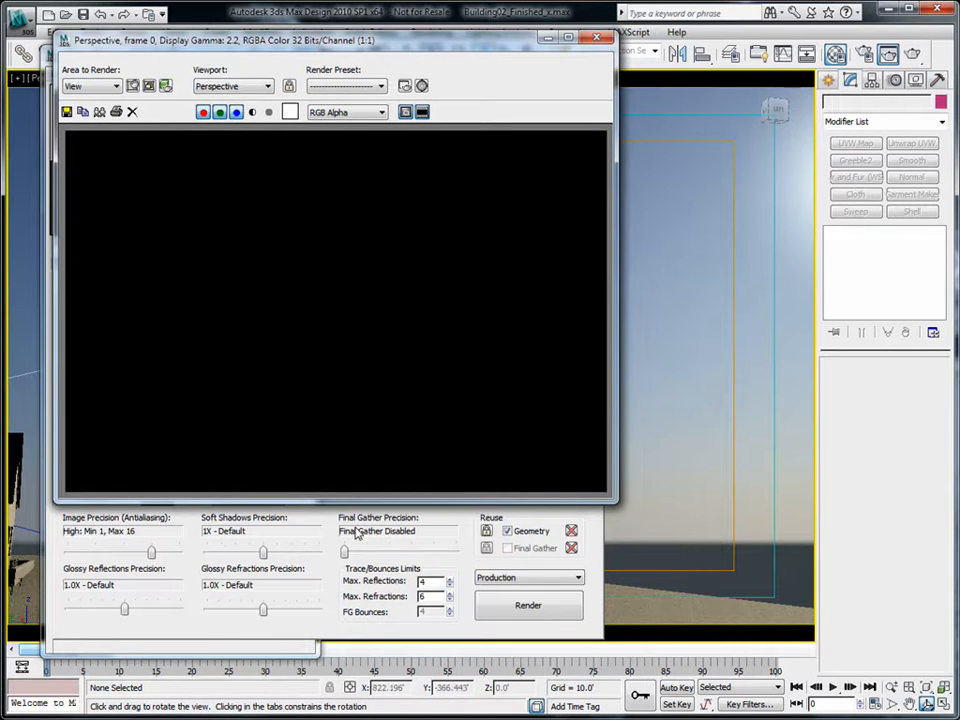
- Close the frame window and render the Perspective view once more
left_click(595, 40)
left_click(210, 57)
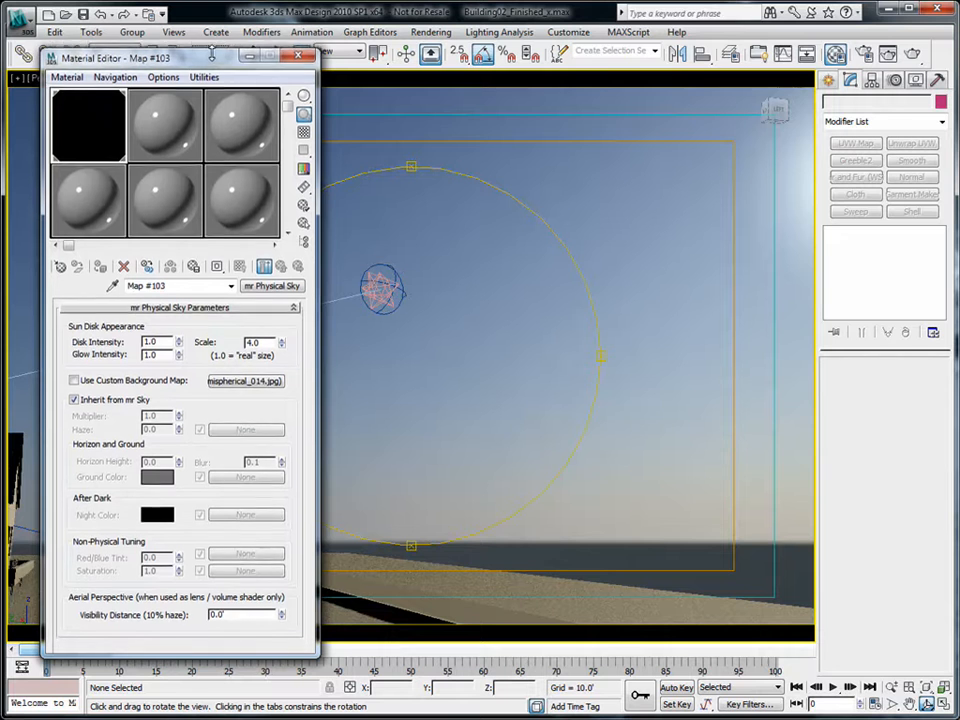
mouse_move(212, 58)
left_mouse_down()
mouse_move(196, 51)
mouse_move(218, 56)
left_mouse_up()
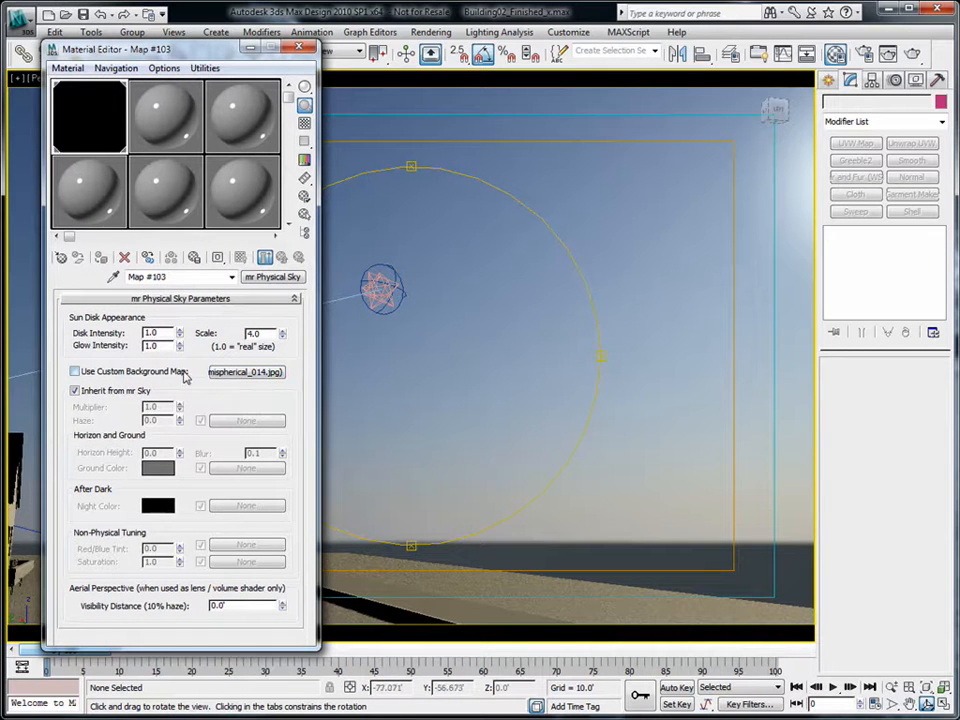
left_click(914, 54)
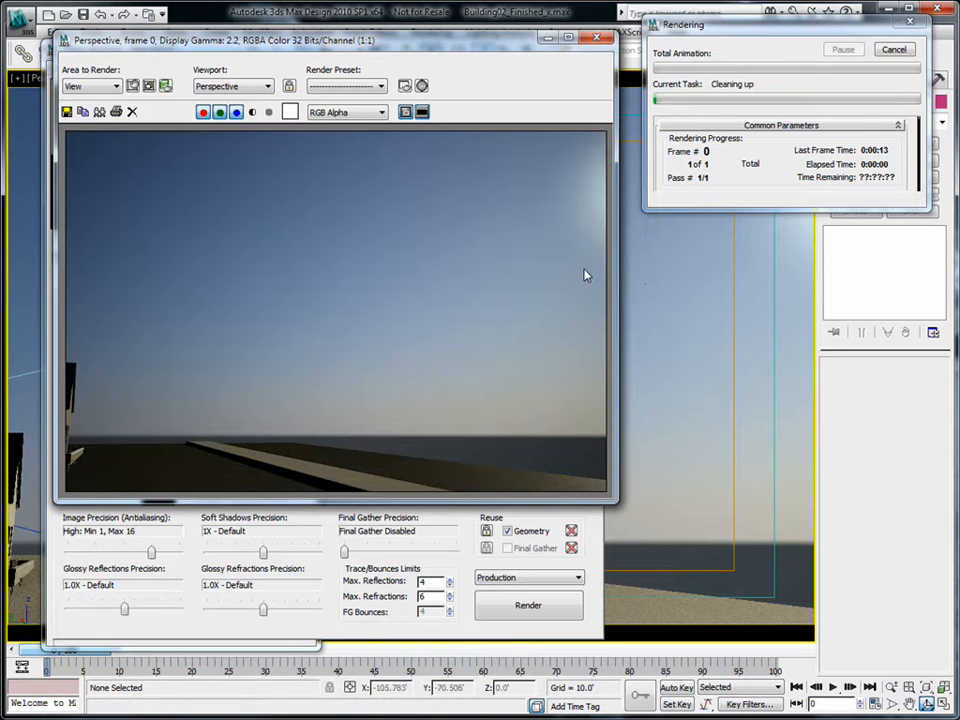
left_click_drag(443, 50, 681, 50)
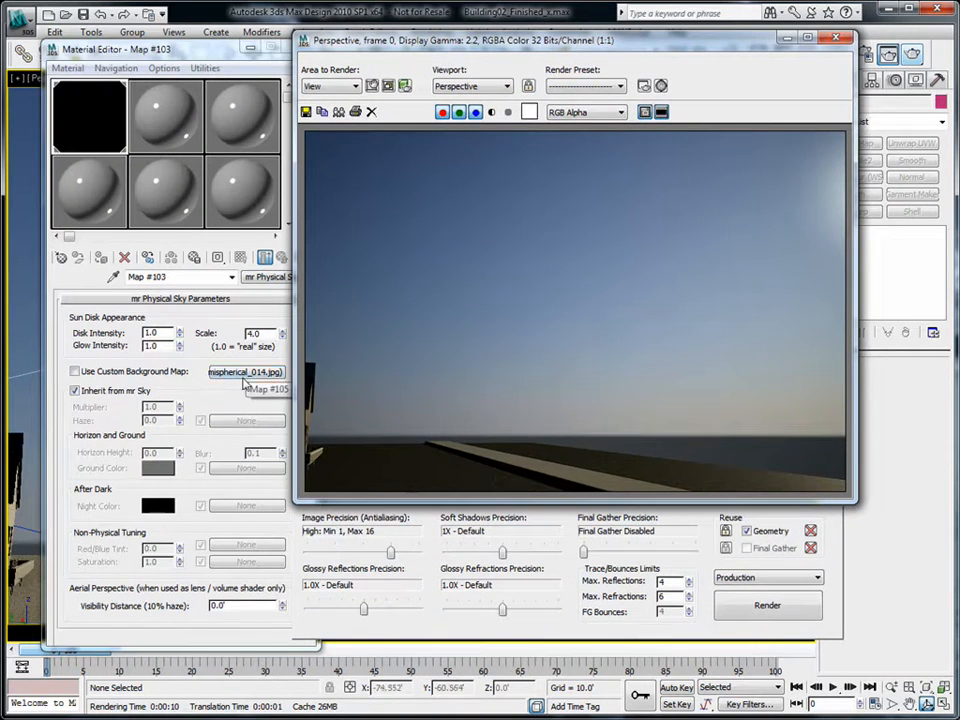
- Tick Use Custom Background Map and re-render; the sky comes out almost black
left_click(78, 373)
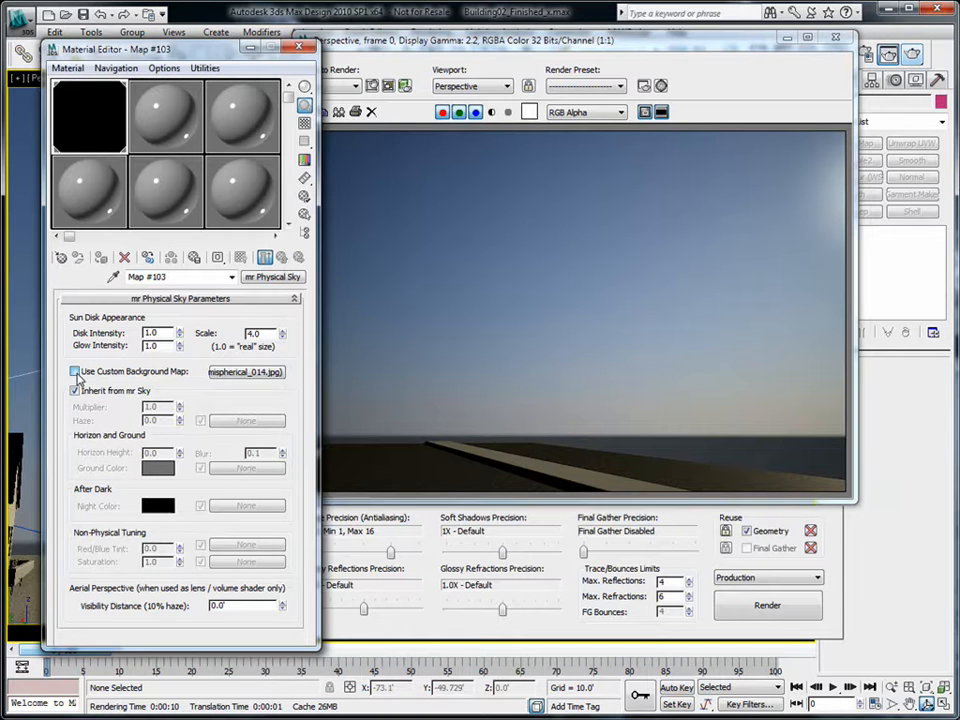
left_click(767, 605)
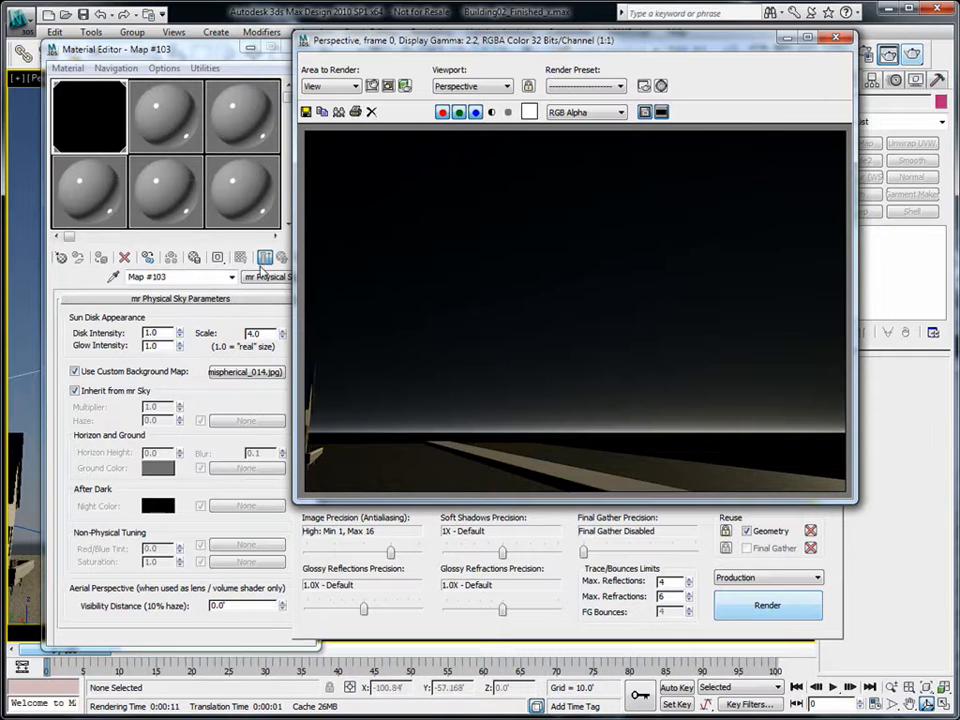
left_click(836, 37)
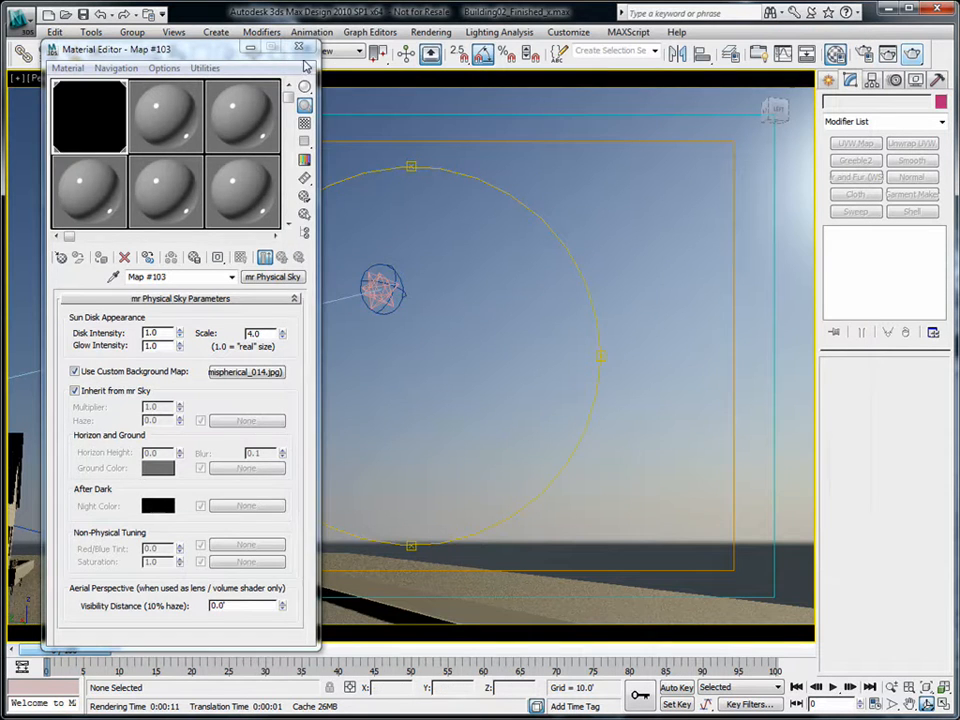
- Select Daylight01, untick Aerial Perspective under mr Sky Advanced Parameters, and render; the sky is black
left_click(305, 48)
left_click(254, 55)
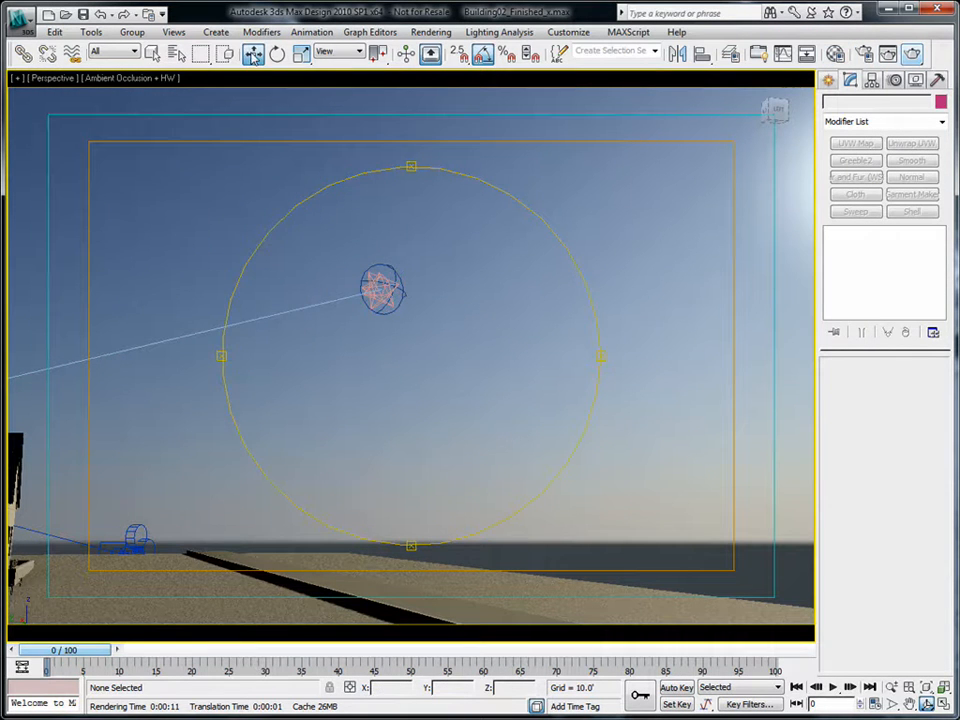
left_click(390, 267)
scroll(910, 459, "down", 5)
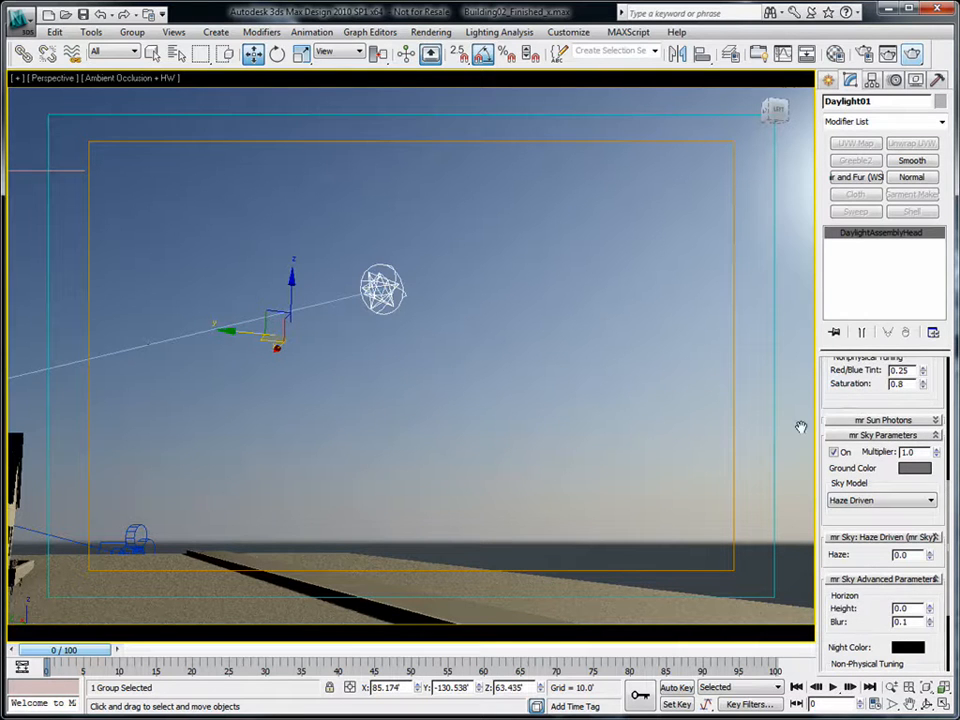
left_click_drag(919, 486, 915, 352)
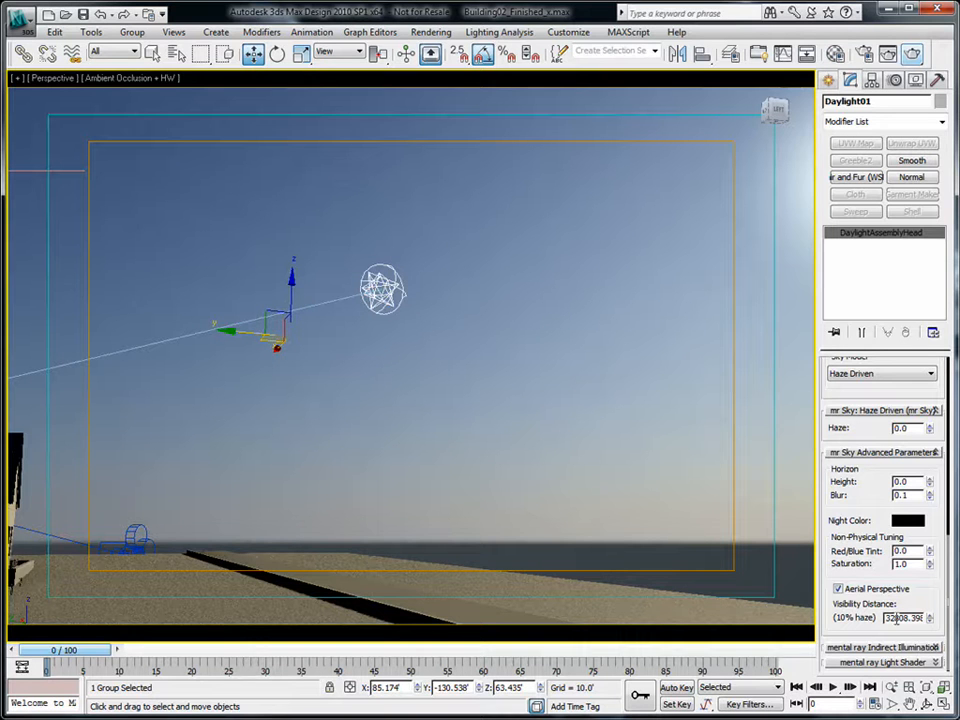
left_click(838, 589)
key("shift+q")
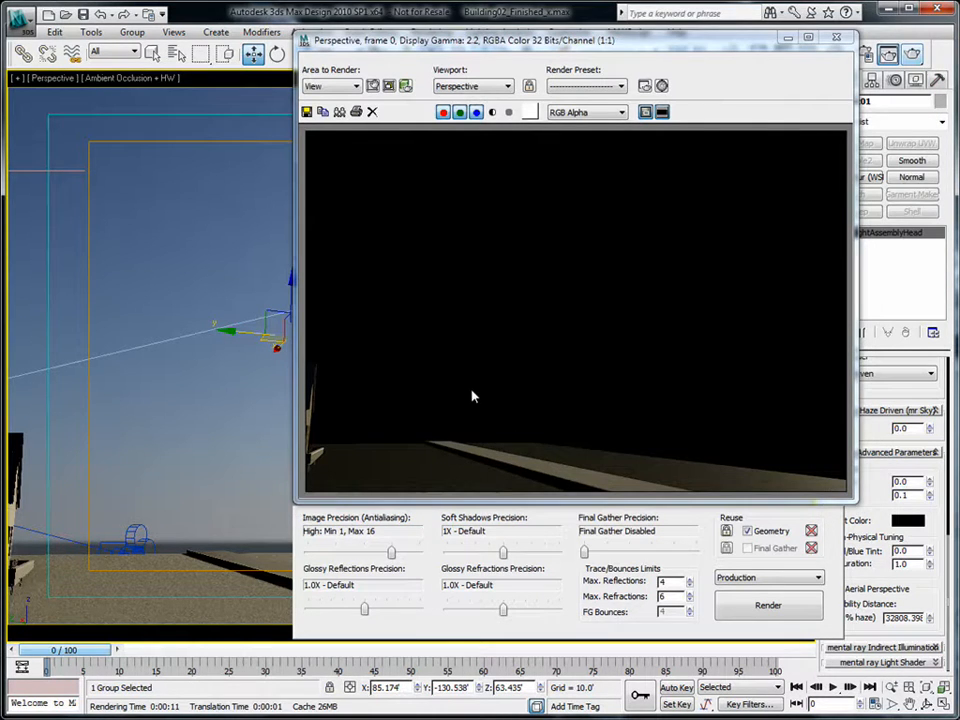
left_click(836, 38)
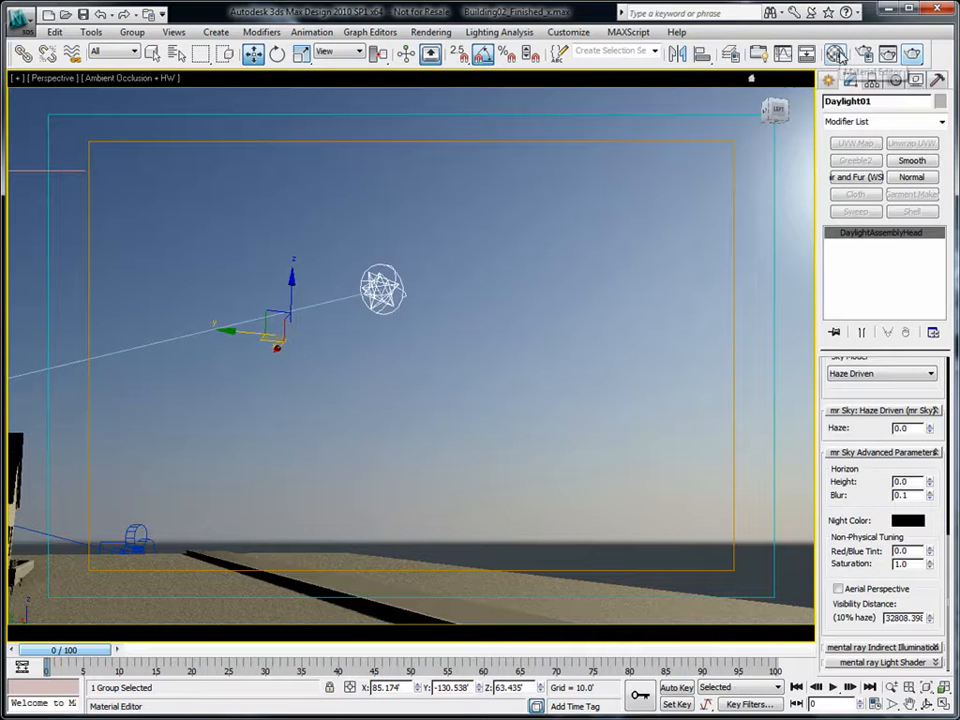
- Instance the hemispherical_014.jpg bitmap (Map #105) into slot 2 and display its Screen-mapped parameters
left_click(836, 54)
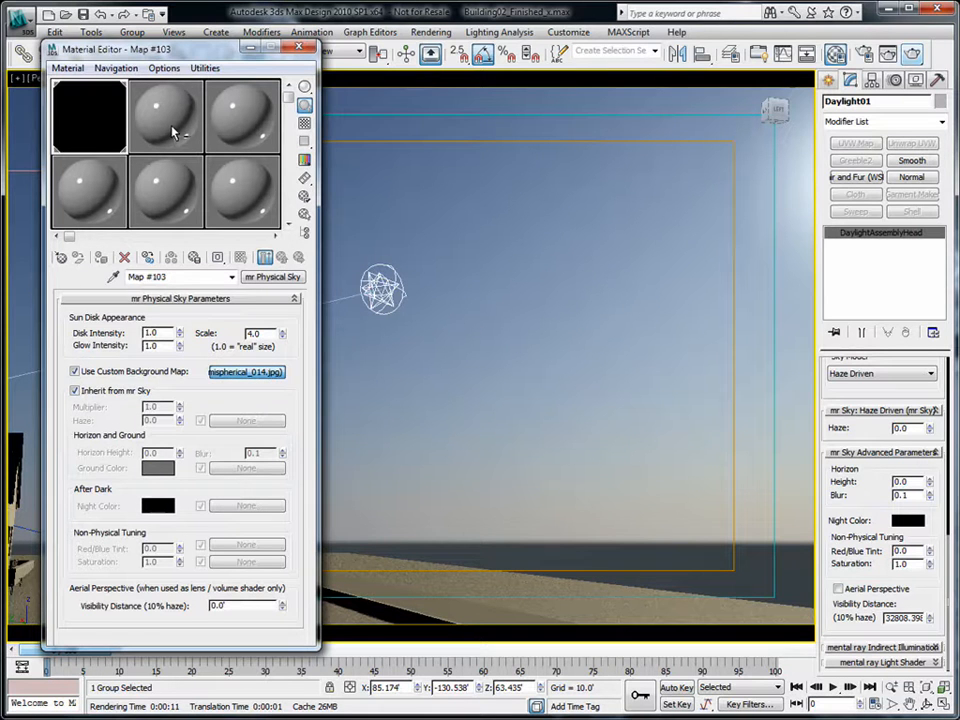
left_click_drag(172, 131, 174, 131)
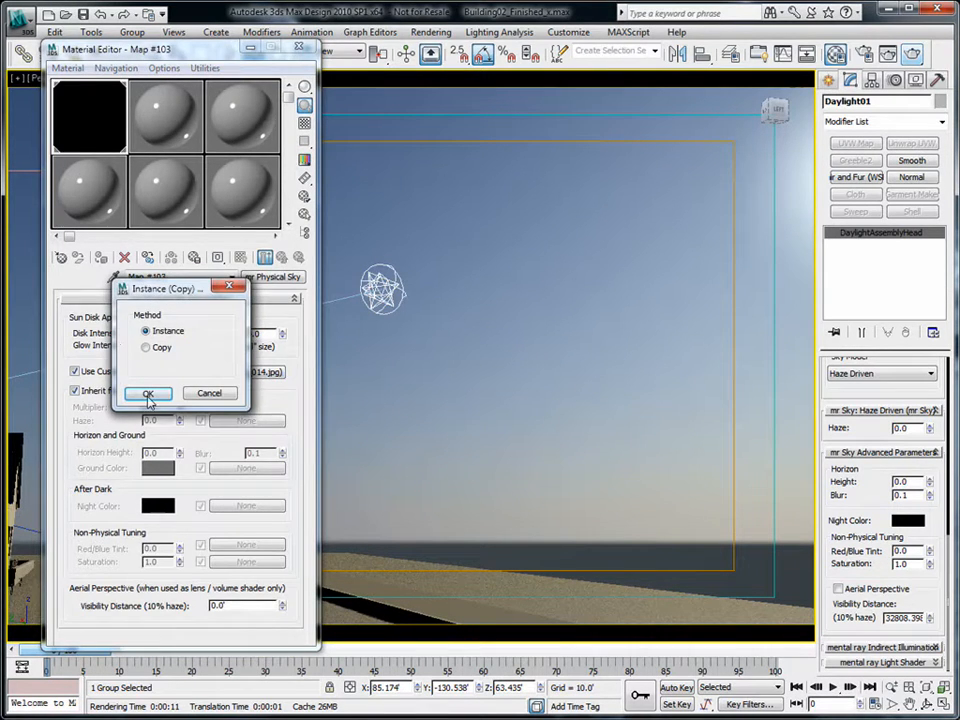
left_click(147, 394)
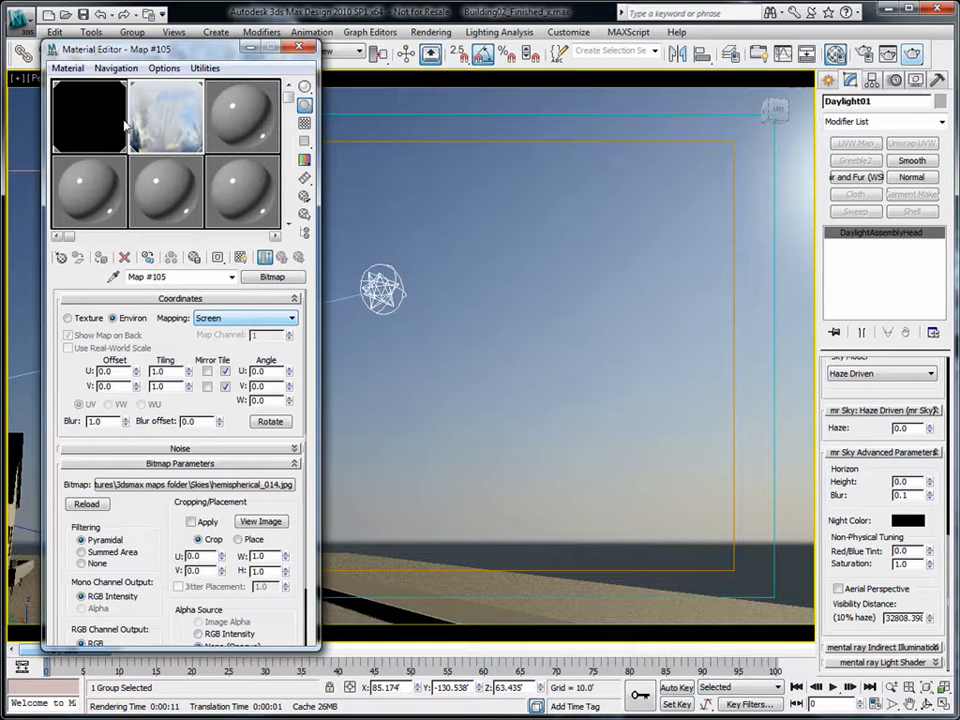
left_click(95, 130)
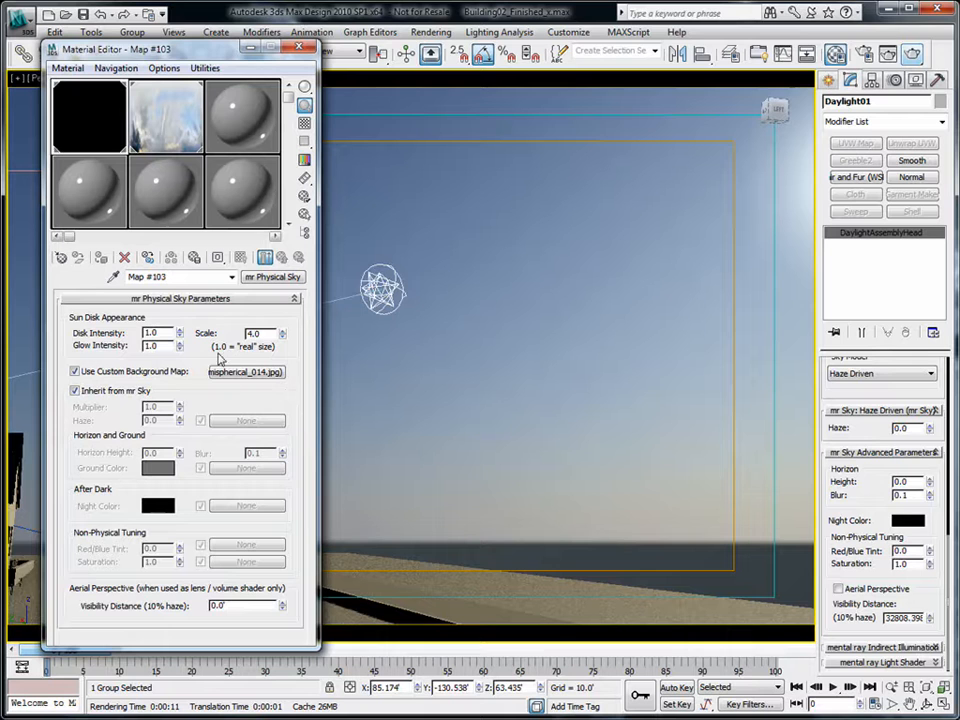
left_click(175, 134)
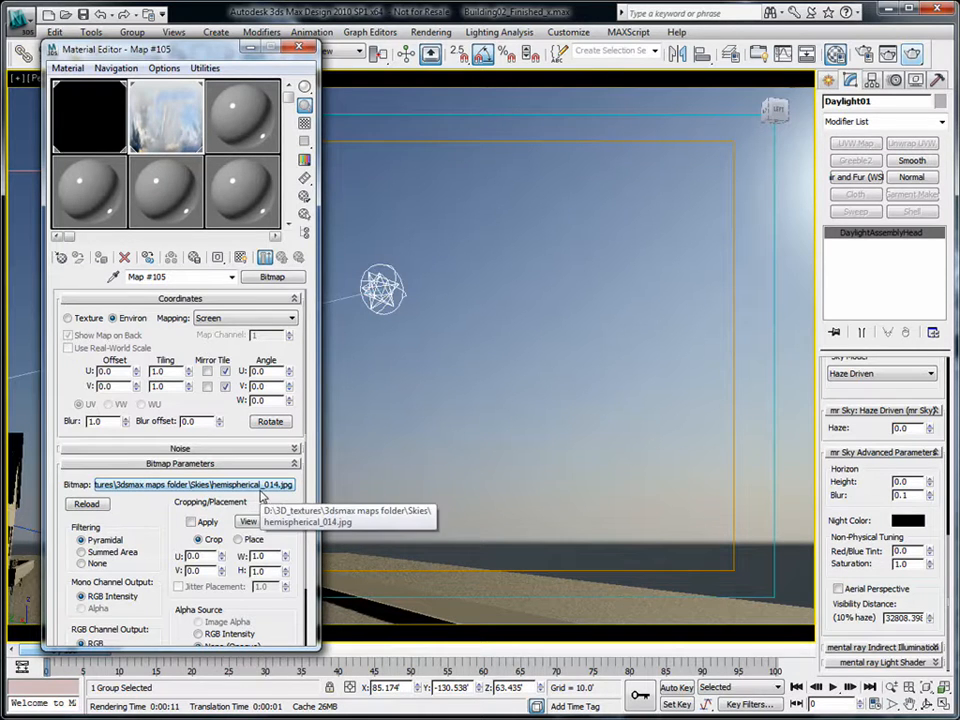
scroll(225, 560, "down", 3)
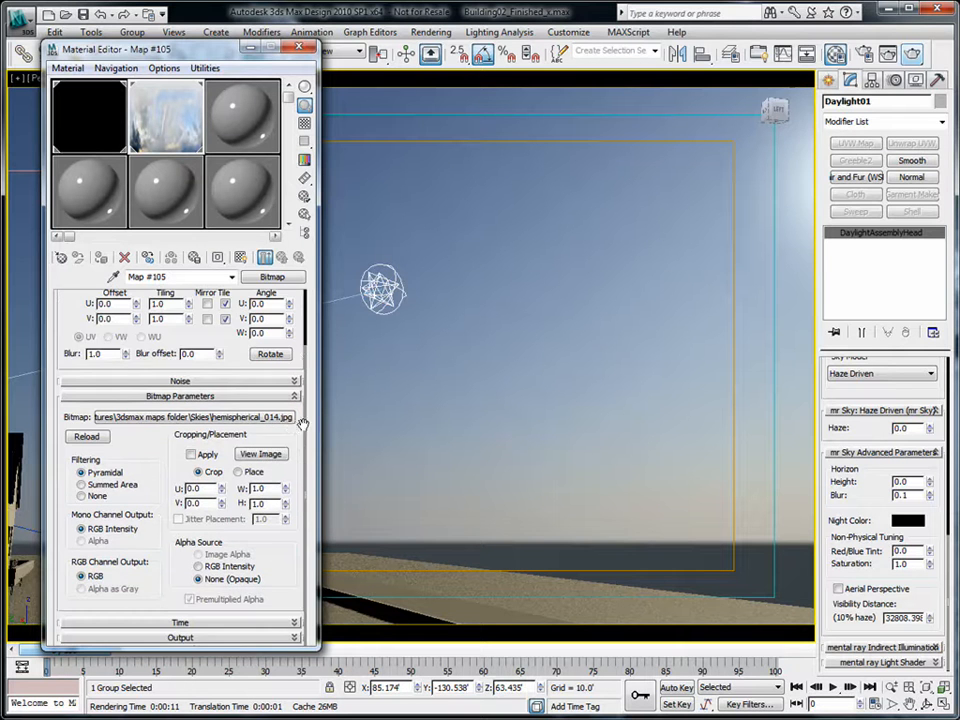
- Set Map #105's Output Amount to 9999 and render, showing clouds above the roofline
left_click(190, 638)
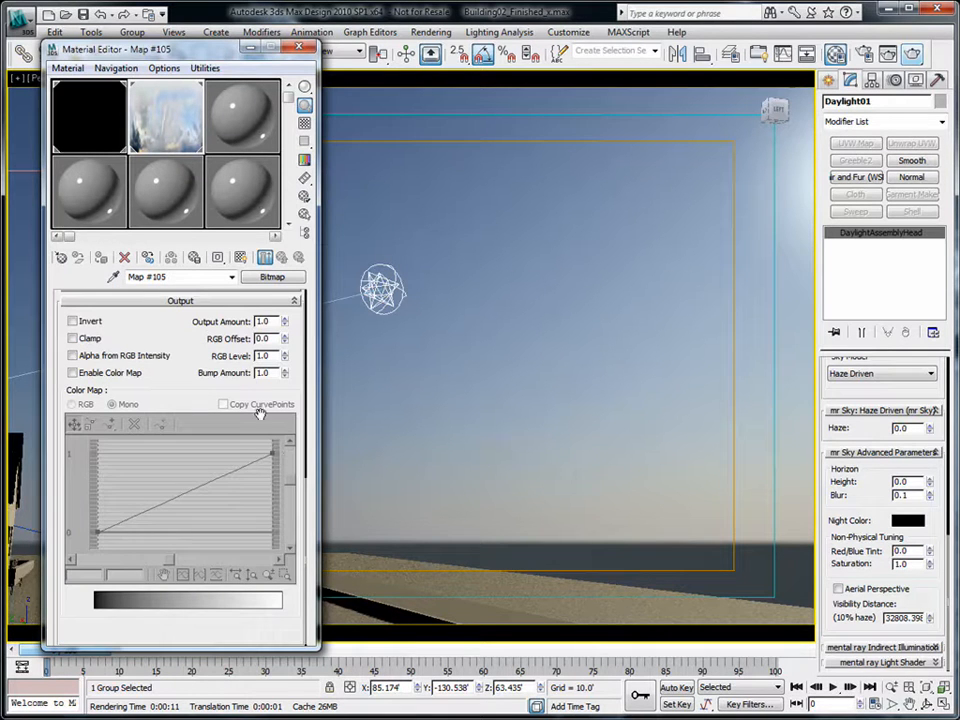
double_click(270, 322)
type("99999")
key("Tab")
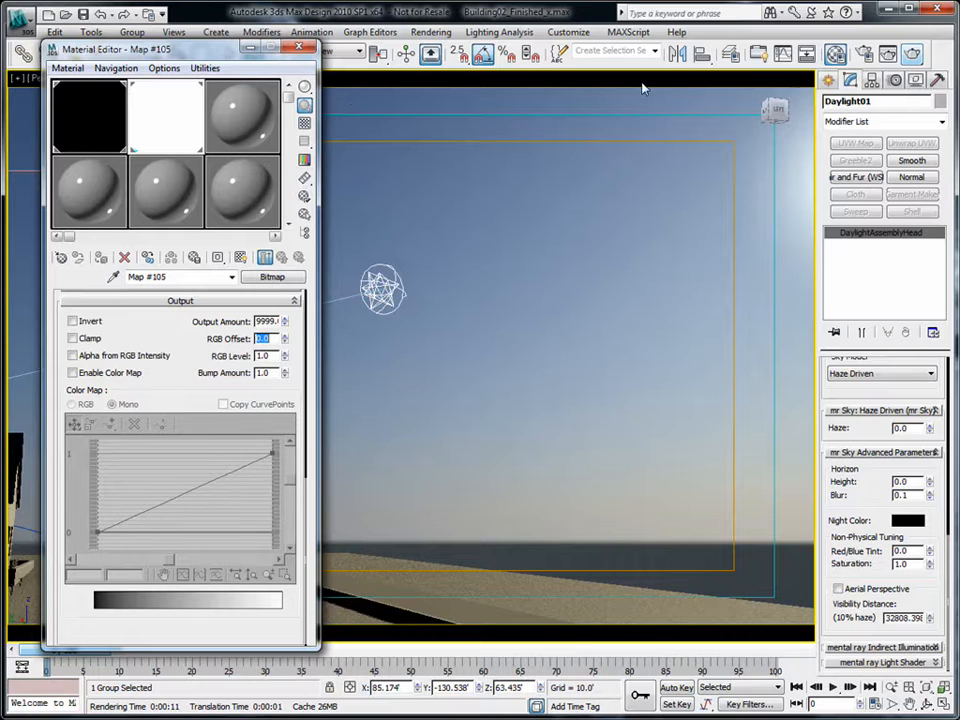
key("shift+q")
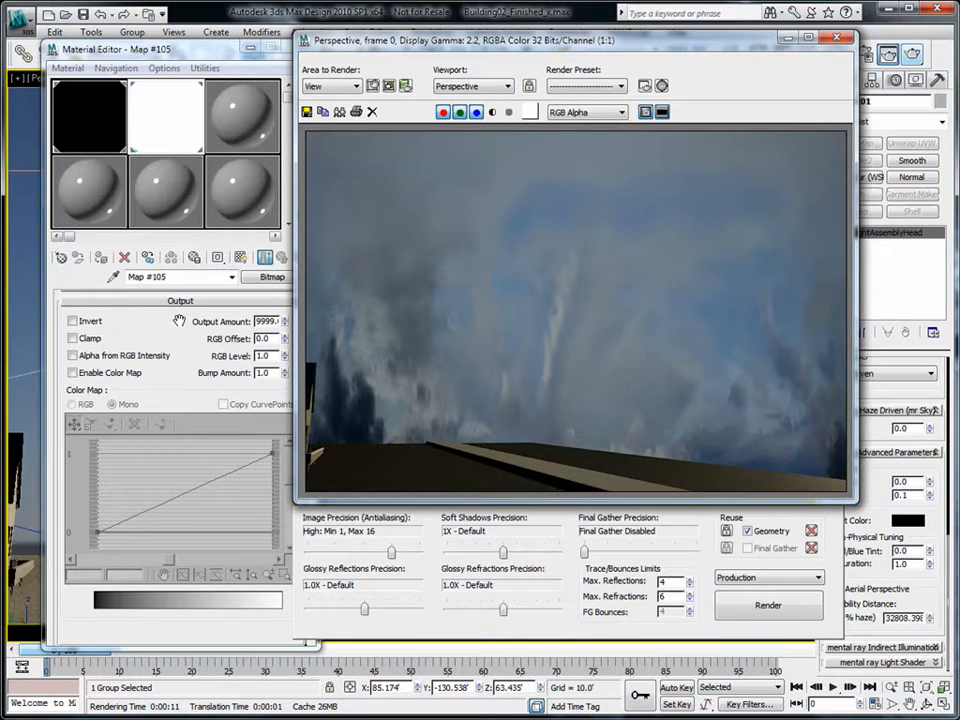
- Enable Alpha from RGB Intensity, set RGB Level to 4, and render the brighter sky
left_click(168, 356)
left_click_drag(155, 48, 139, 44)
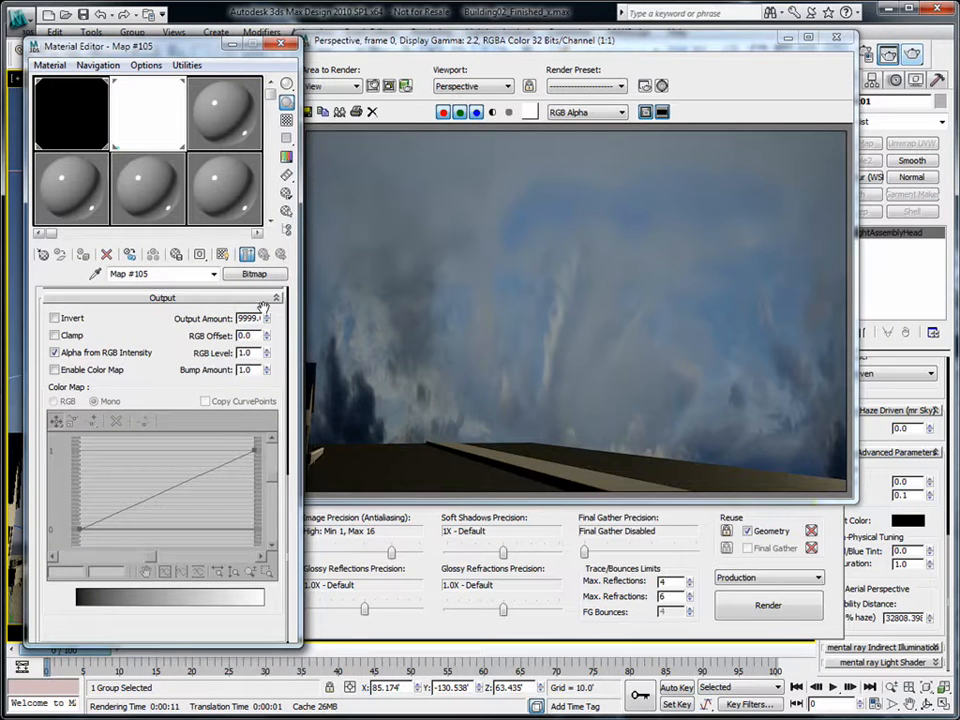
left_click_drag(253, 353, 215, 347)
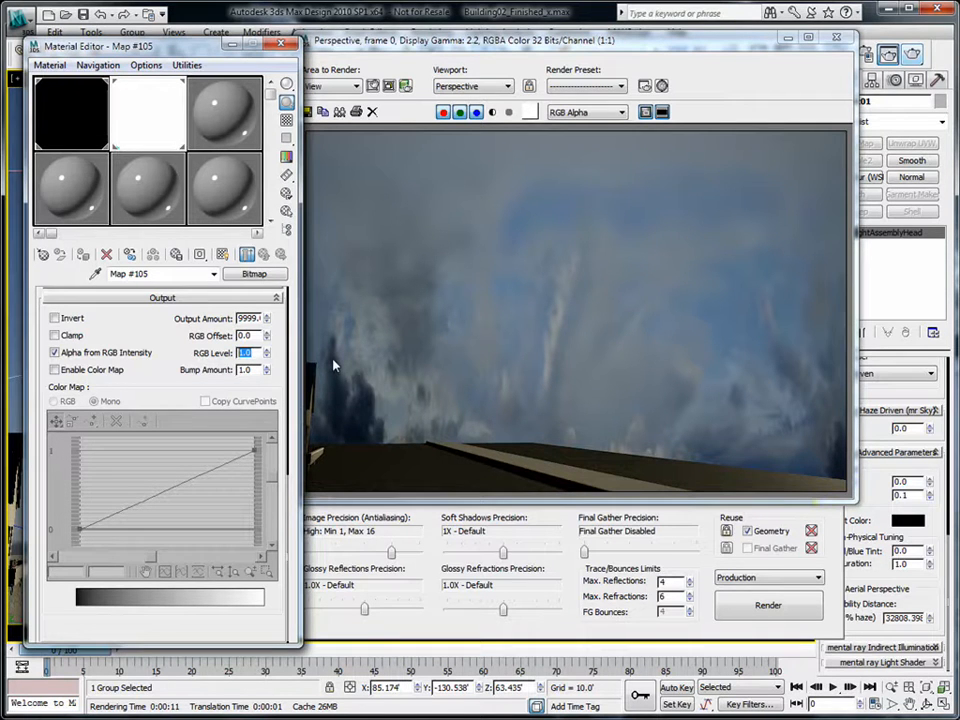
type("2")
key("Return")
type("4")
key("Return")
left_click(913, 55)
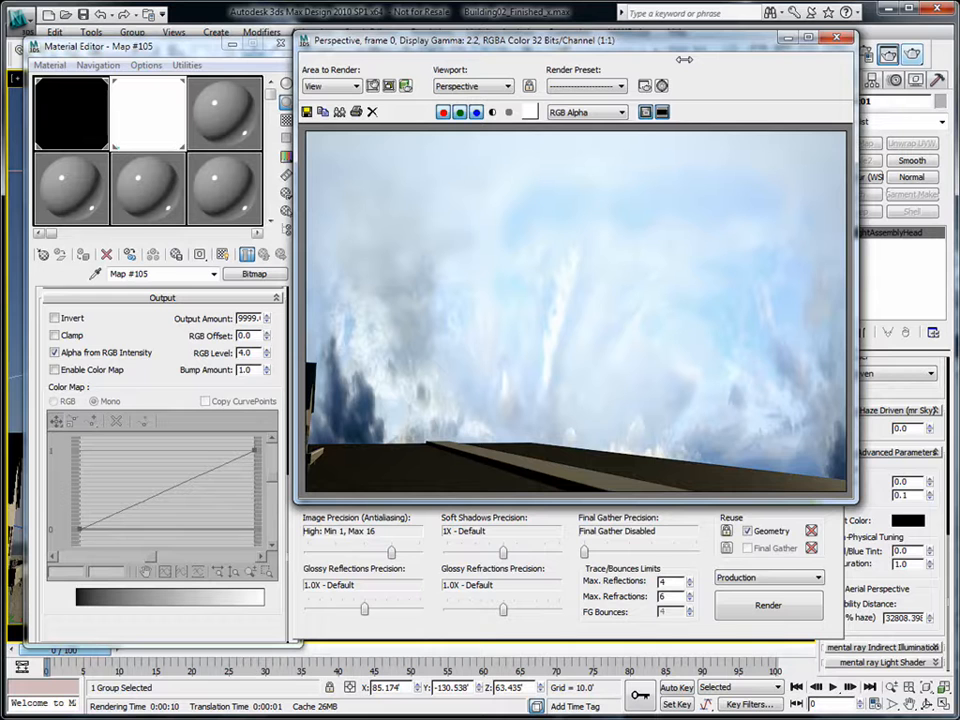
- Return Output Amount and RGB Level to 1.0 and close the render window
left_click(249, 318)
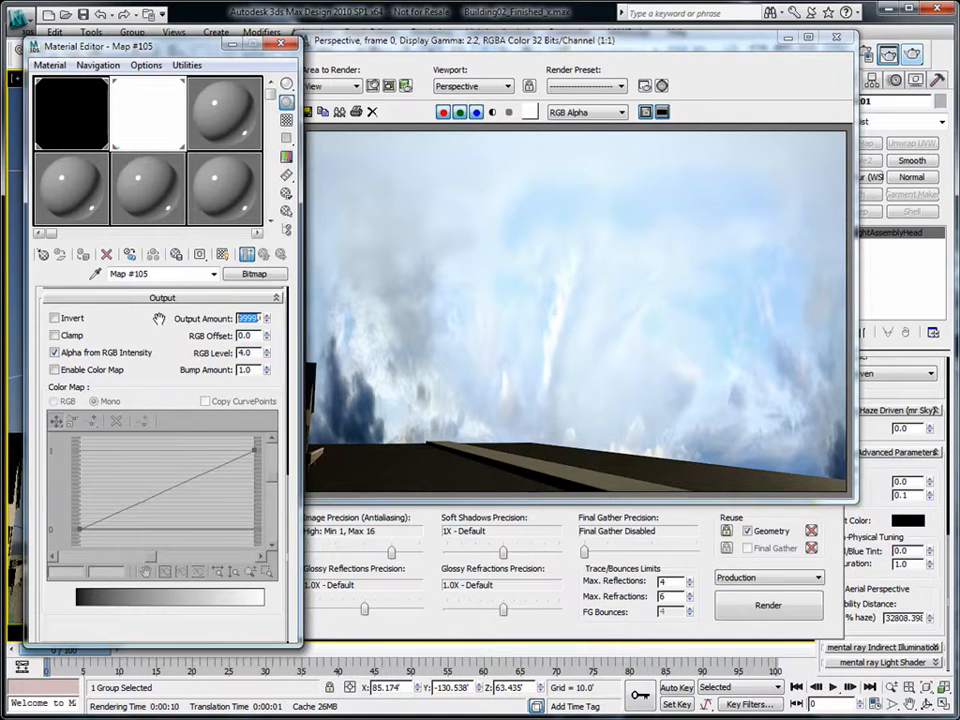
type("1")
key("Tab")
key("Tab")
type("1")
key("Tab")
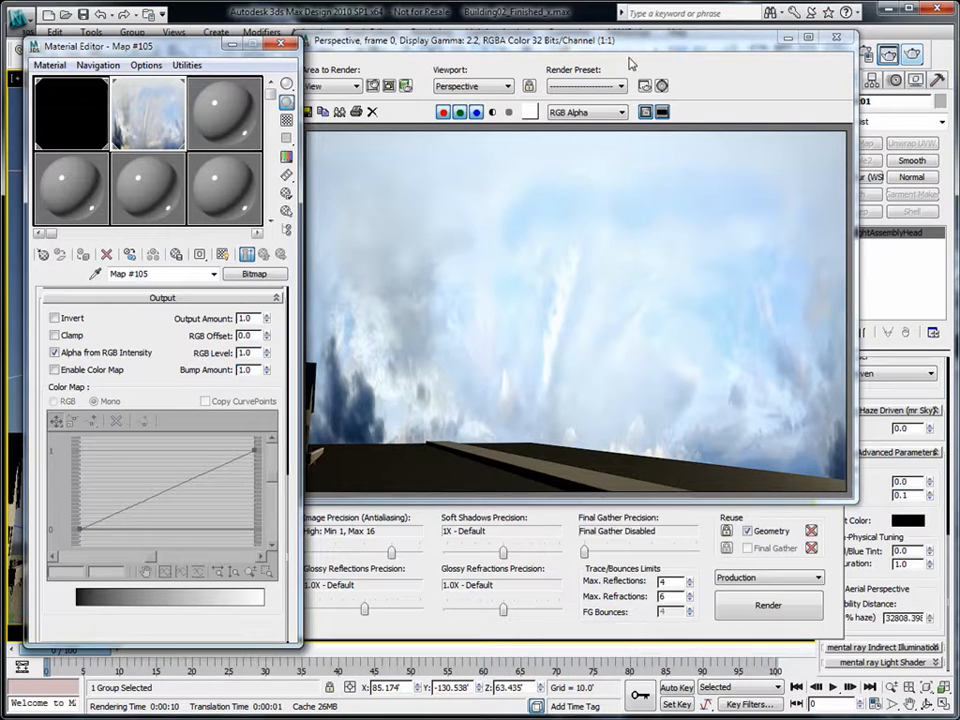
left_click(840, 38)
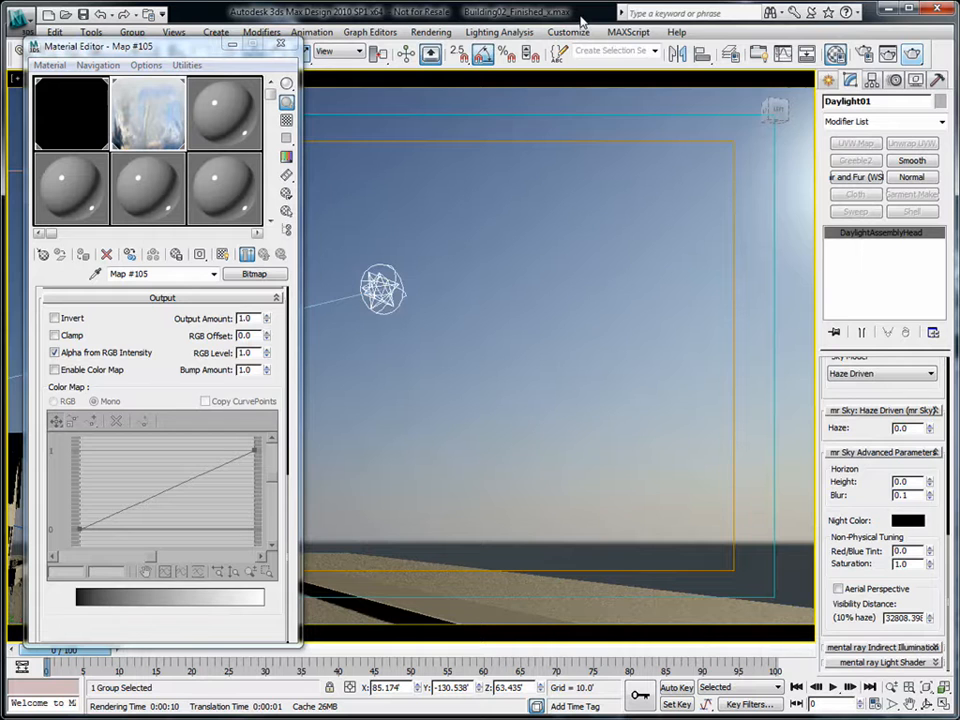
- Set mr Photographic Exposure Control's physical scale to Unitless (1500.0) and start a production render
key("8")
left_click_drag(722, 70, 771, 66)
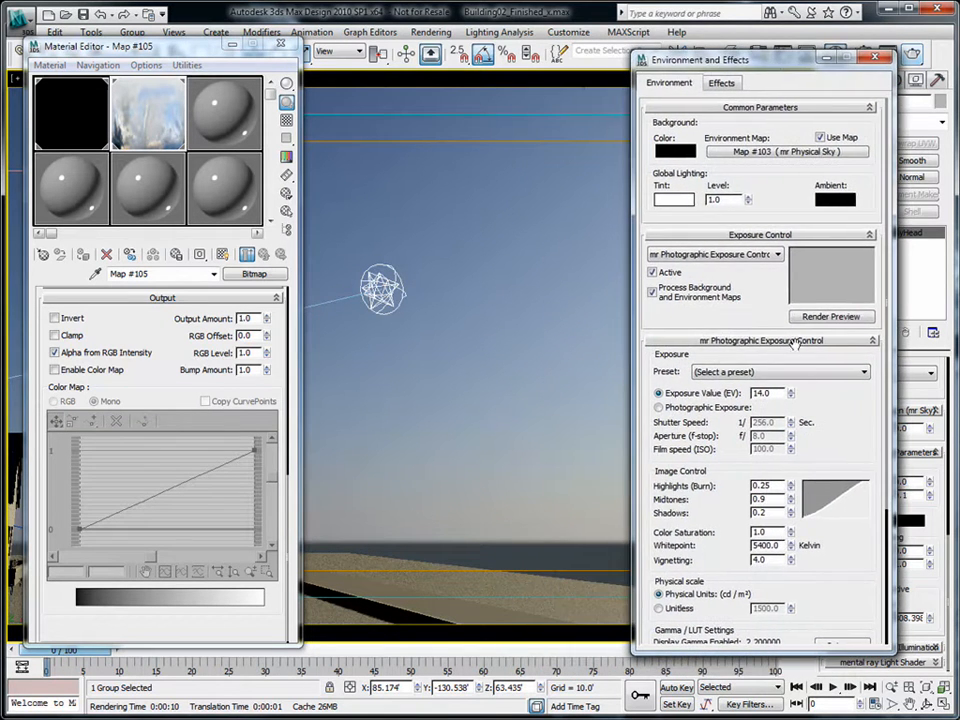
left_click_drag(847, 422, 847, 334)
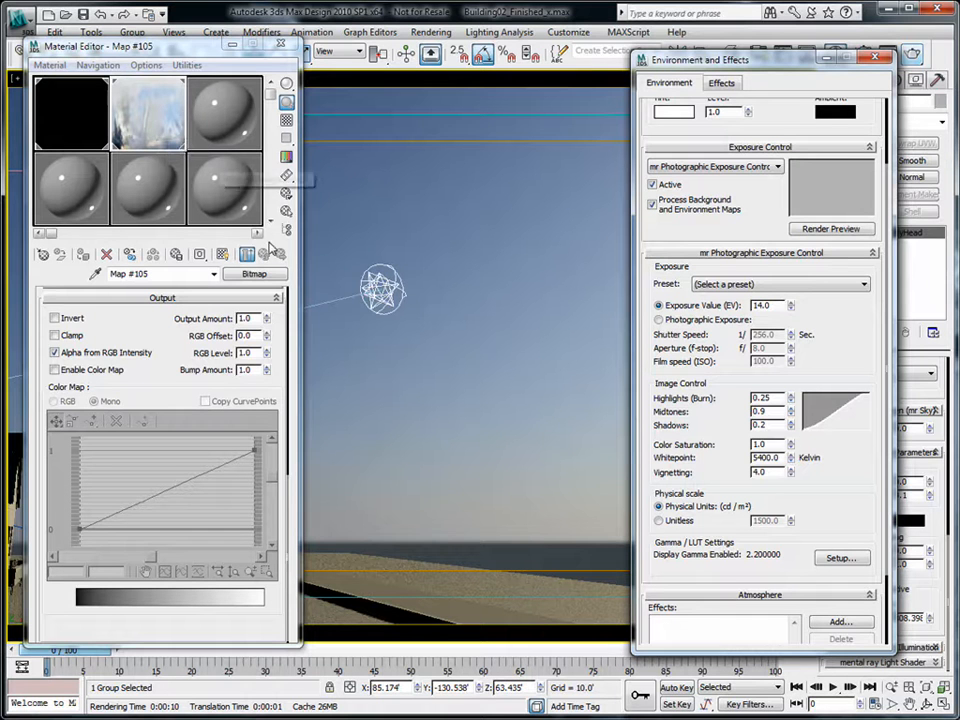
left_click(658, 520)
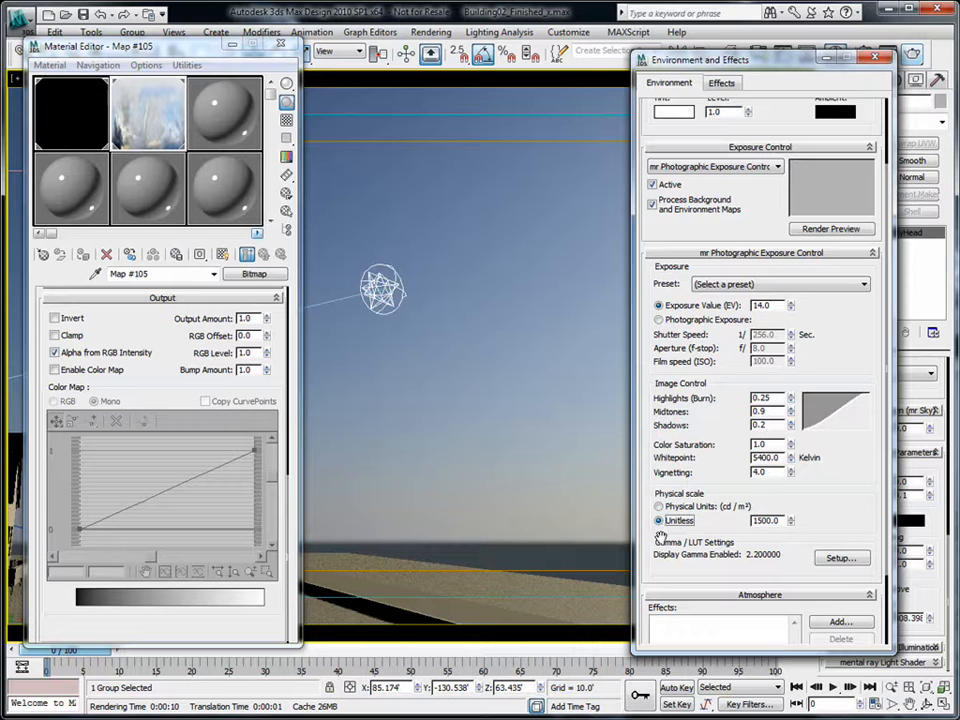
left_click(913, 56)
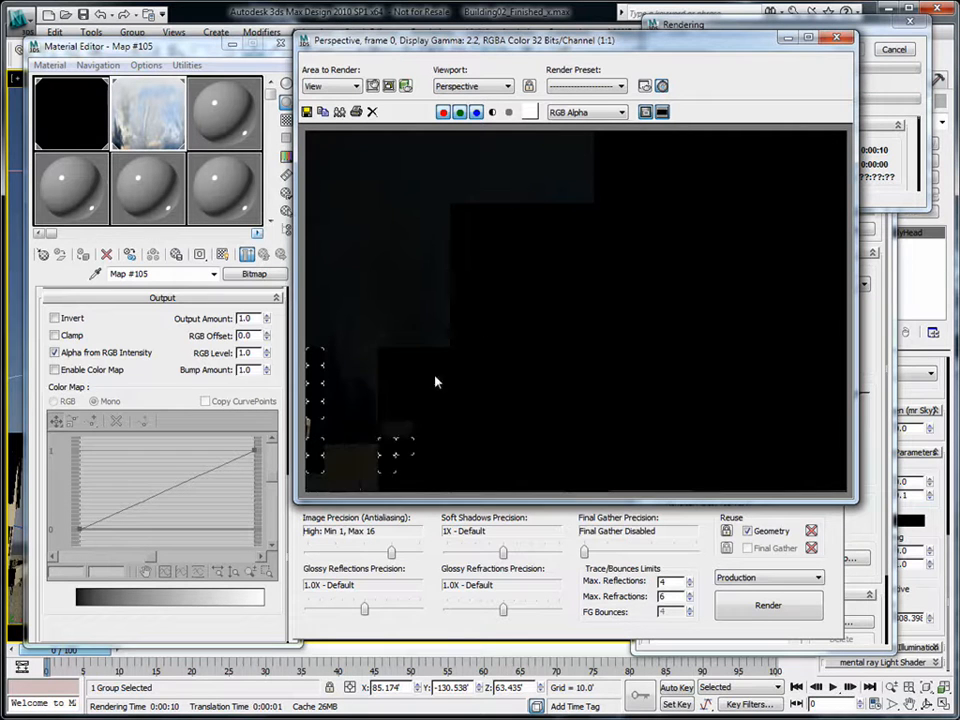
- Cancel the running render, enter 80000 as the Unitless physical scale, and render again
left_click(893, 51)
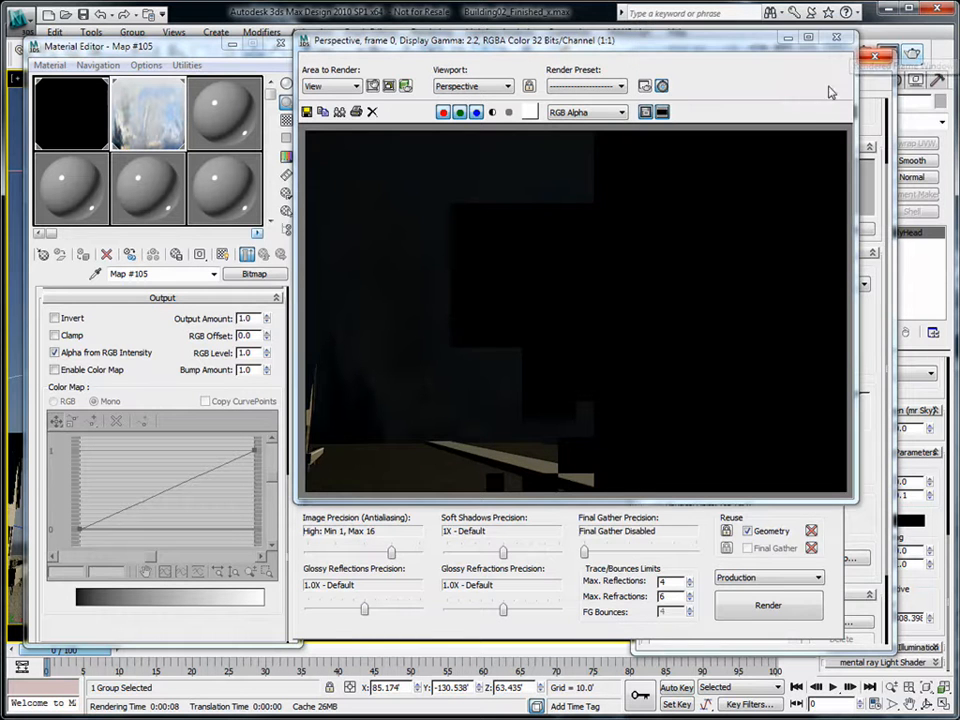
left_click(843, 39)
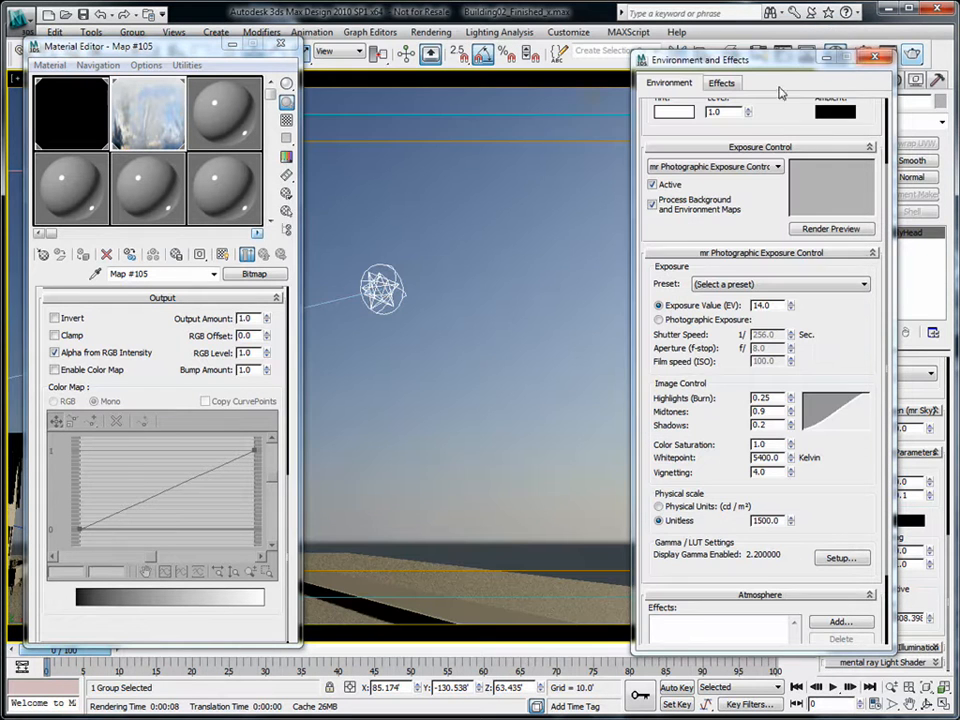
double_click(772, 521)
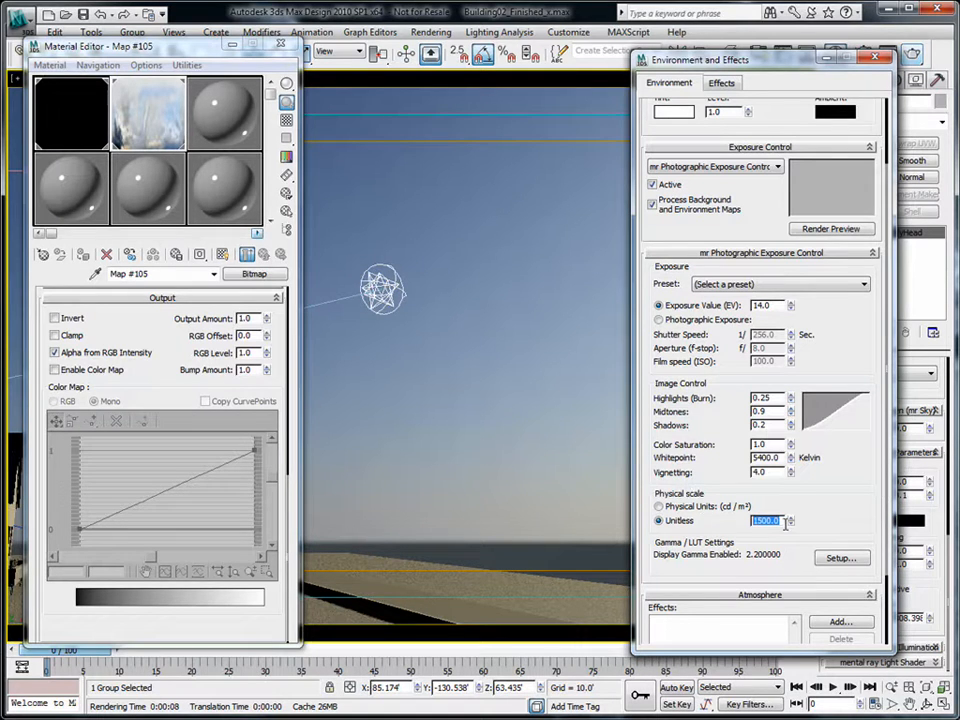
type("80000")
key("Tab")
left_click(912, 57)
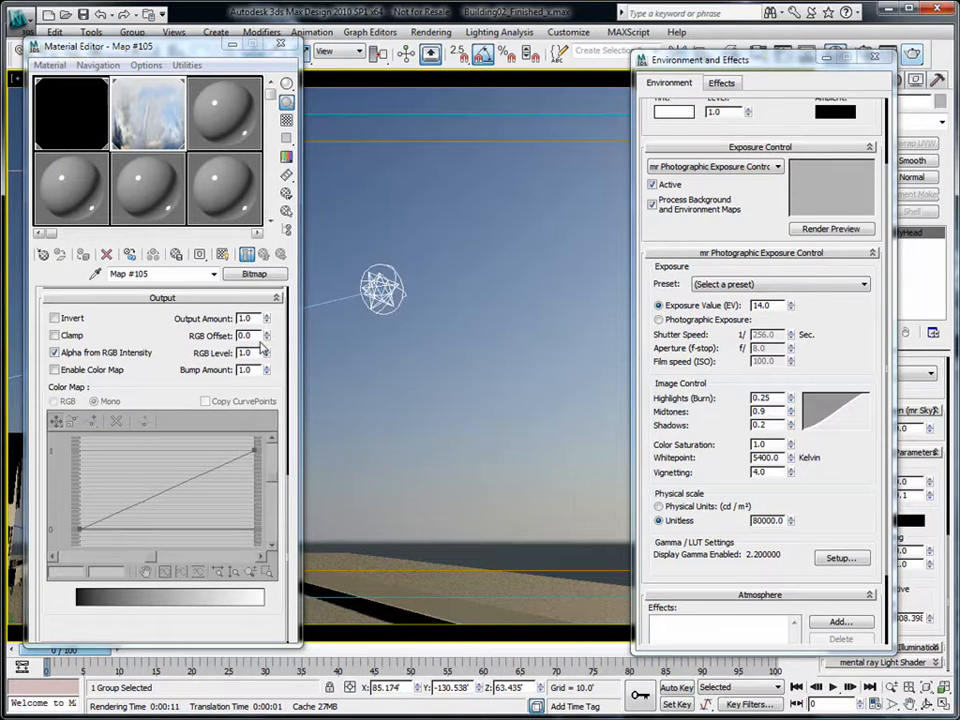
scroll(254, 345, "up", 10)
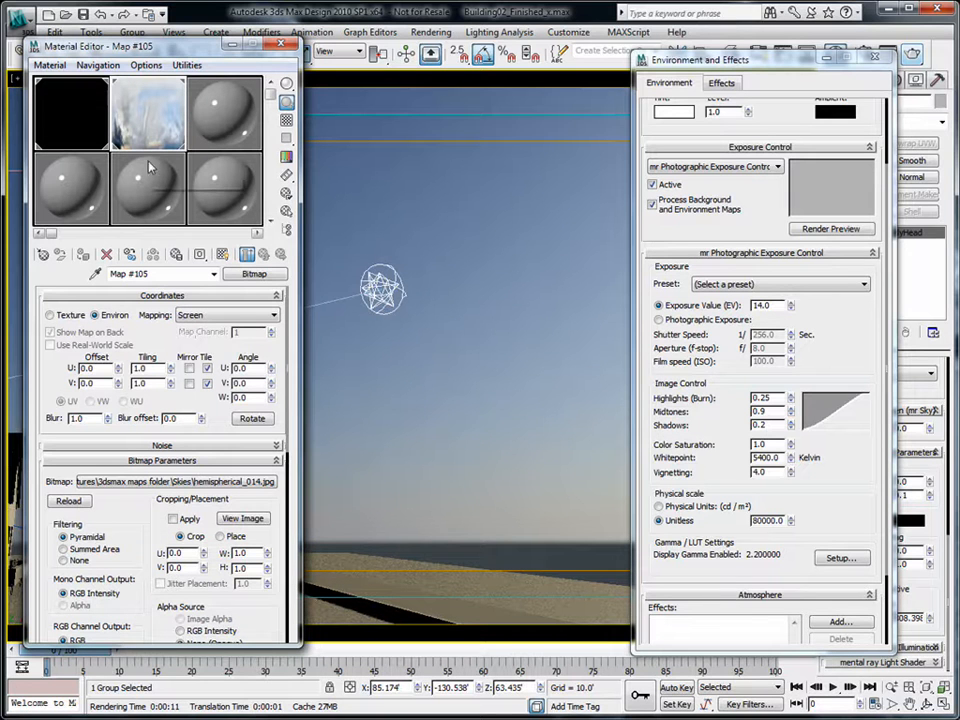
- Switch the sky bitmap to Spherical Environment mapping and reload hemispherical_014.jpg
left_click(240, 318)
left_click(234, 325)
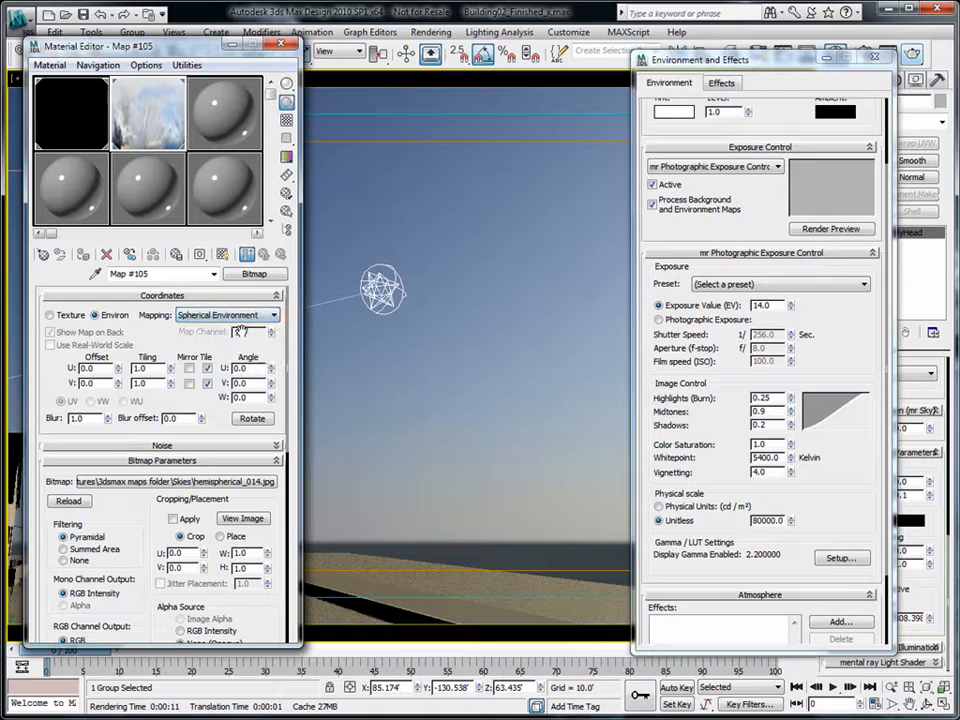
left_click(250, 481)
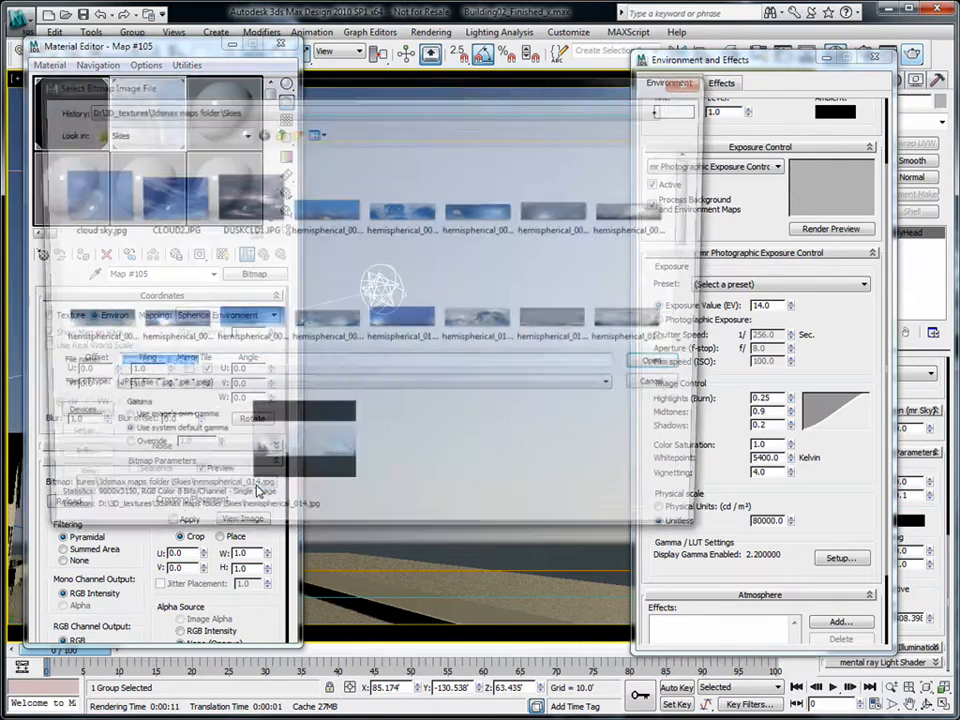
left_click(664, 367)
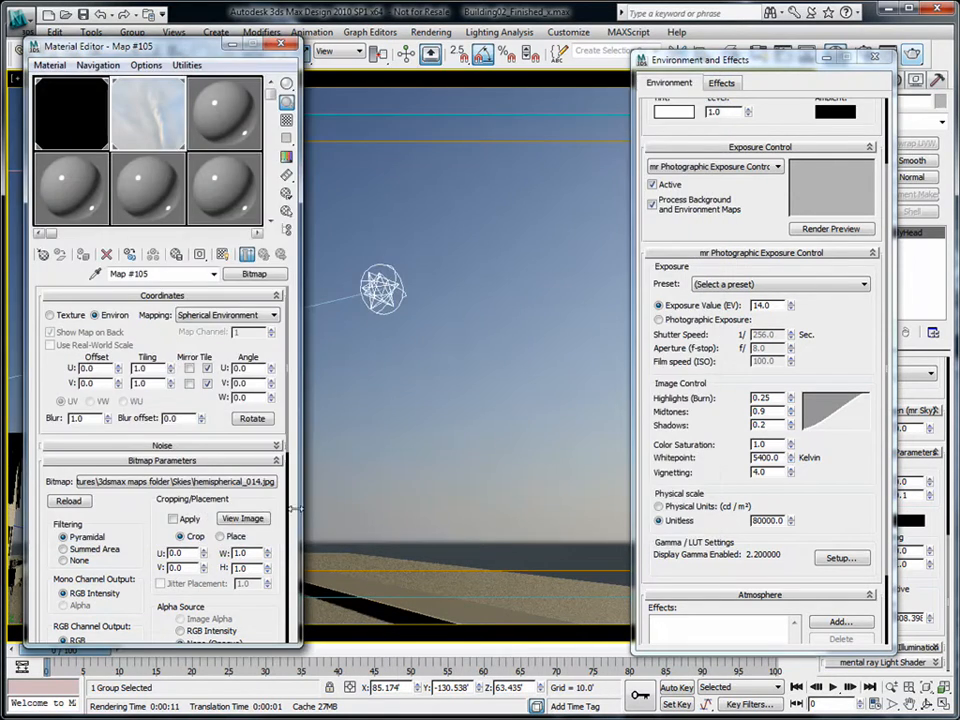
- Inspect the full hemispherical_014.jpg cloudy sky image in a resized viewer, then close it
left_click(244, 518)
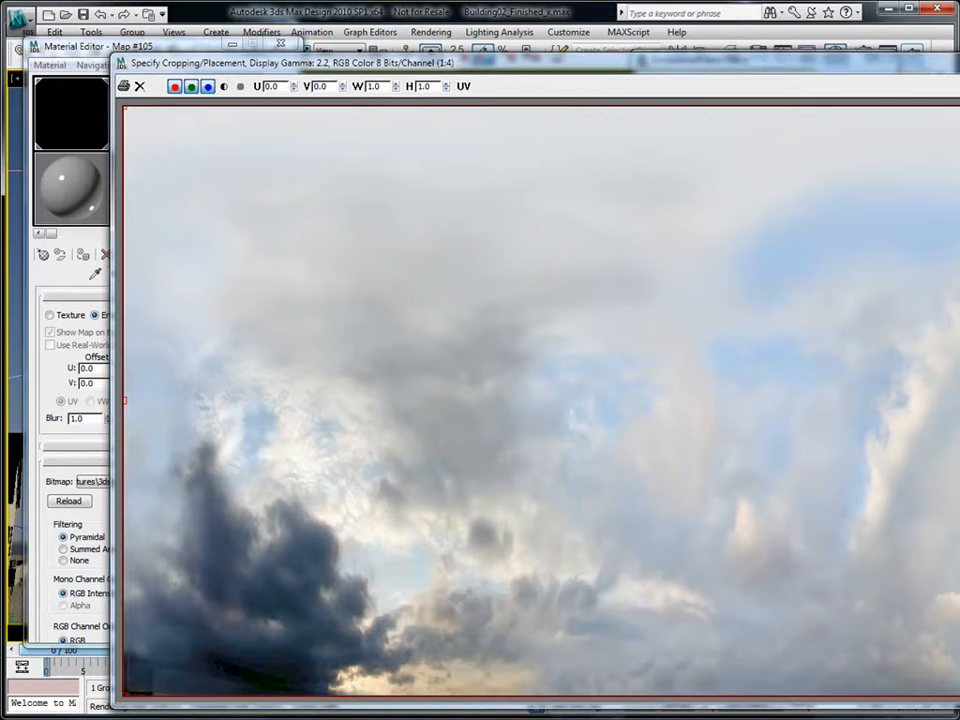
left_click_drag(959, 54, 941, 211)
left_click_drag(840, 218, 740, 102)
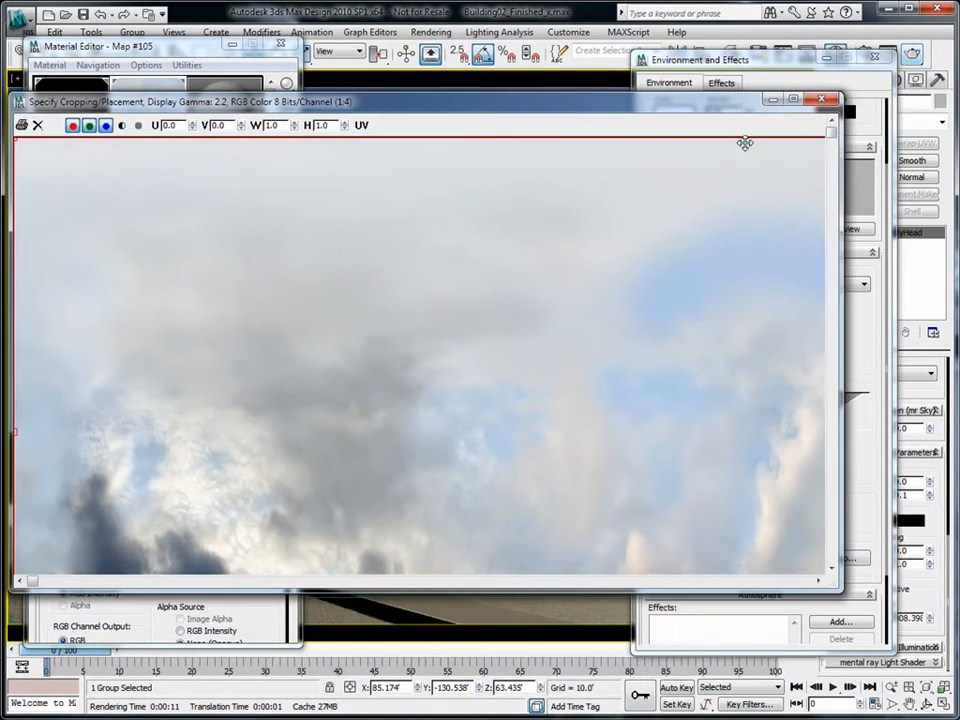
left_click_drag(843, 591, 932, 628)
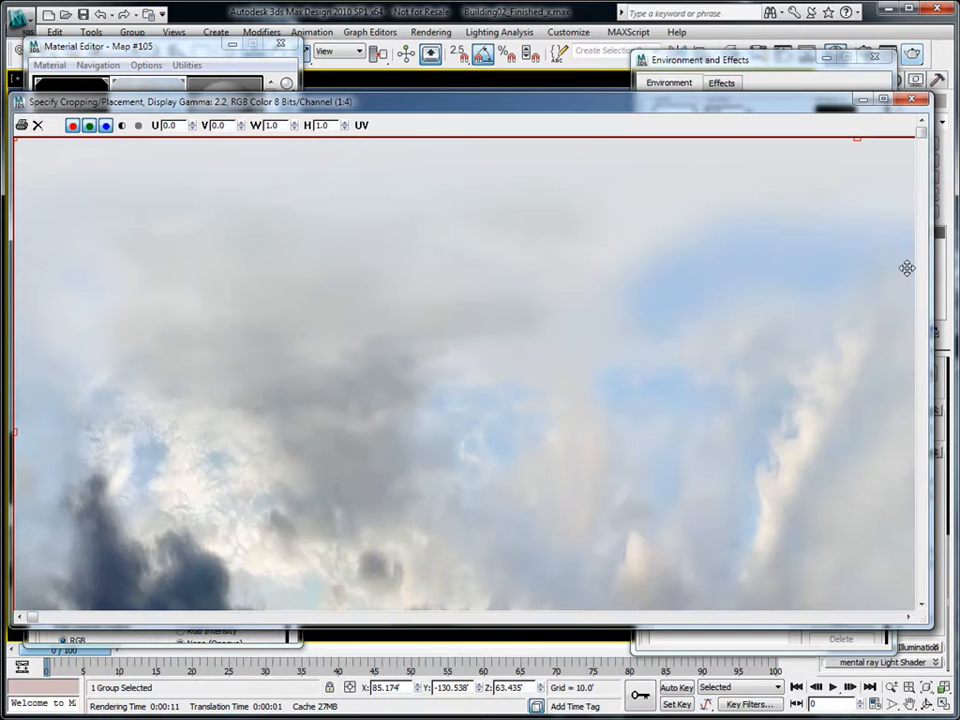
left_click_drag(921, 131, 955, 598)
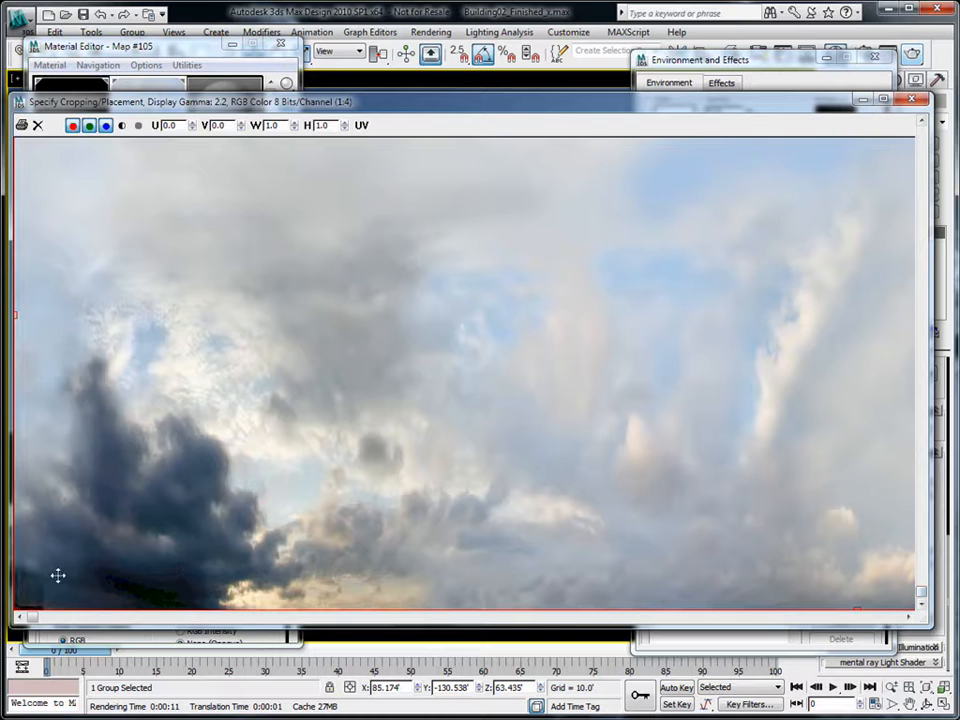
left_click_drag(30, 618, 938, 566)
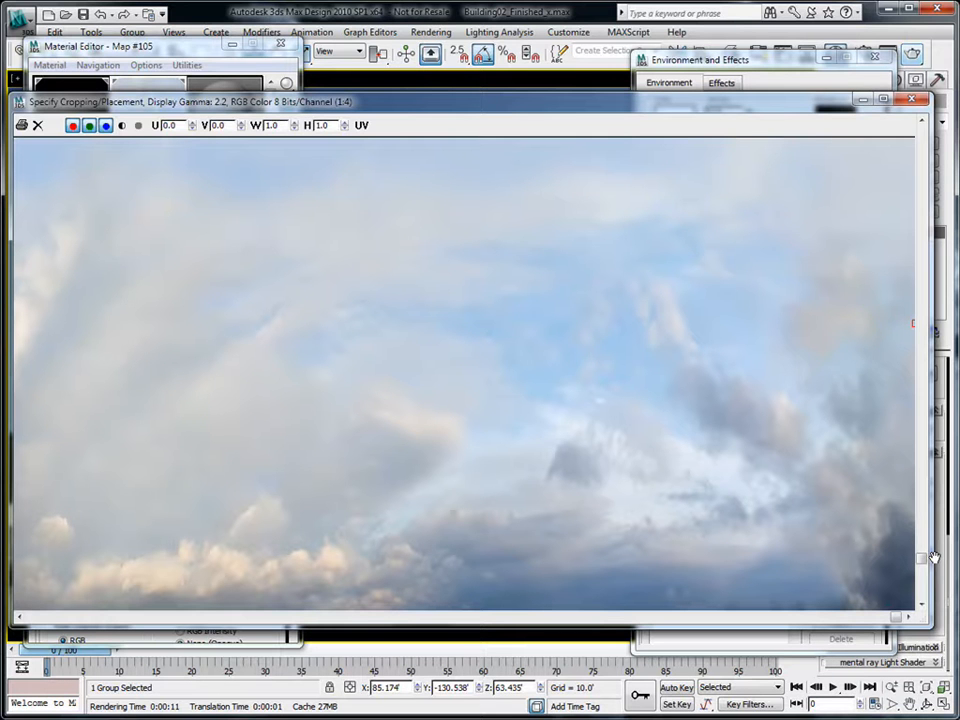
left_click(910, 100)
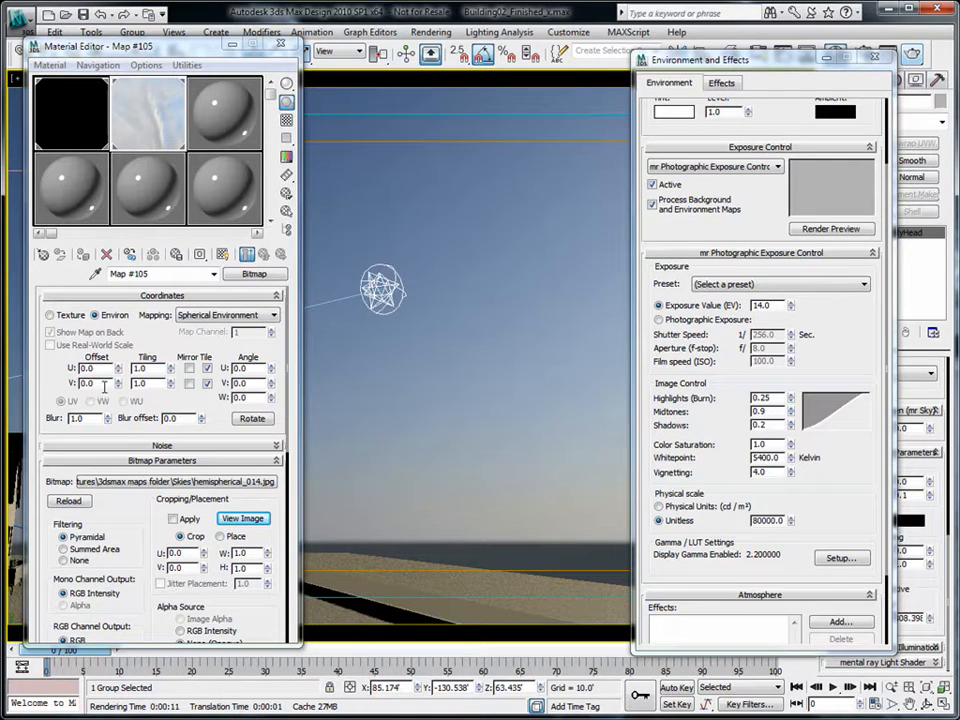
- Give the sky map a V Offset of -0.5, enable Mirror Tile V, and preview it
left_click_drag(102, 384, 43, 384)
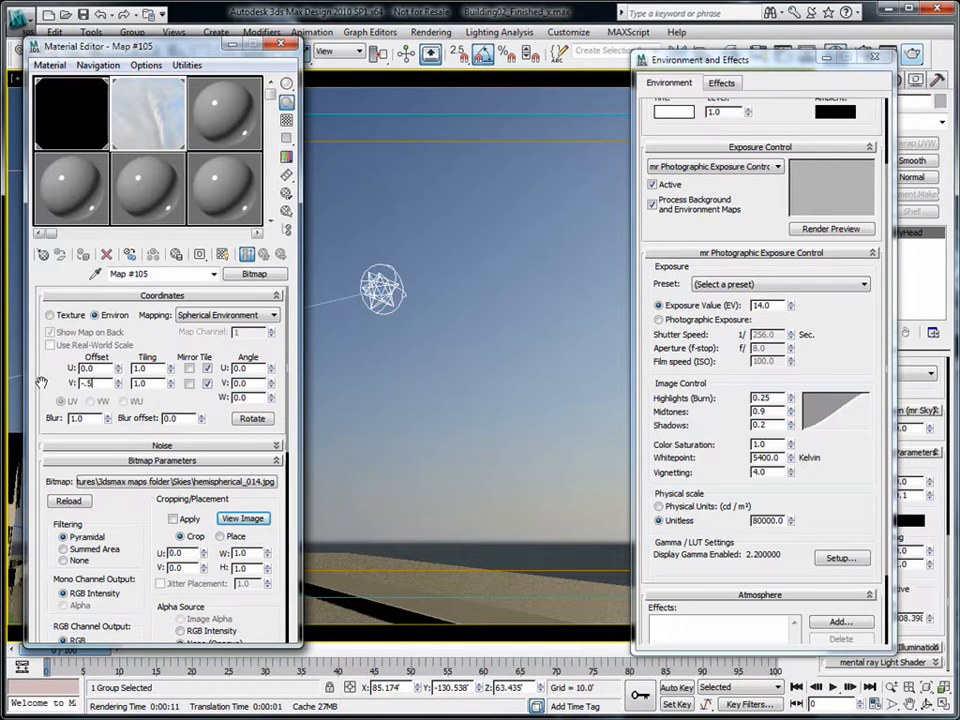
key("Tab")
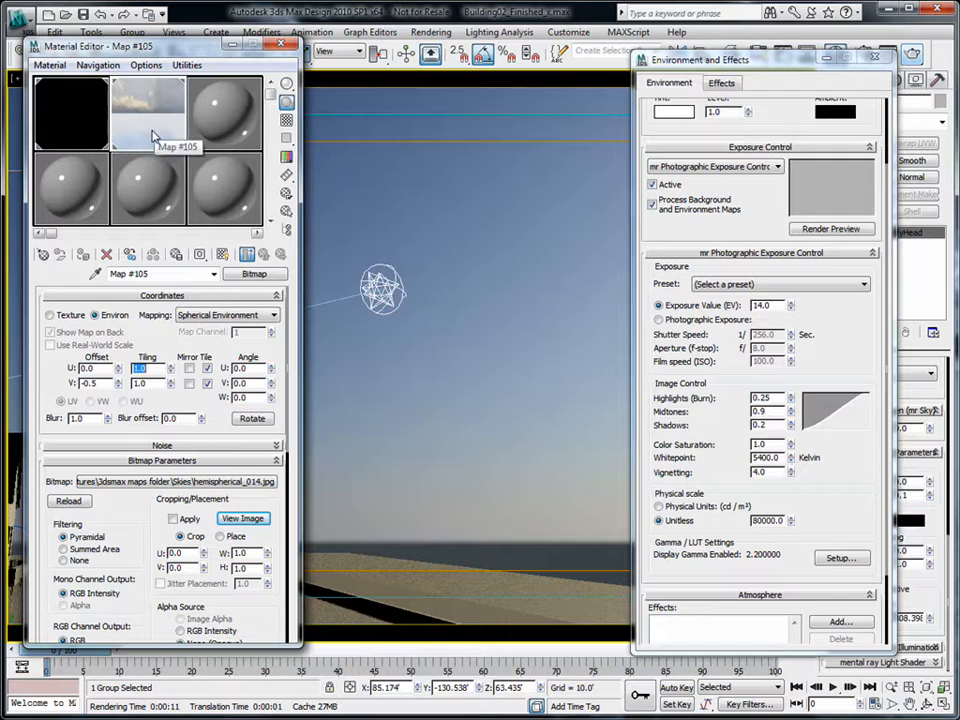
left_click(189, 383)
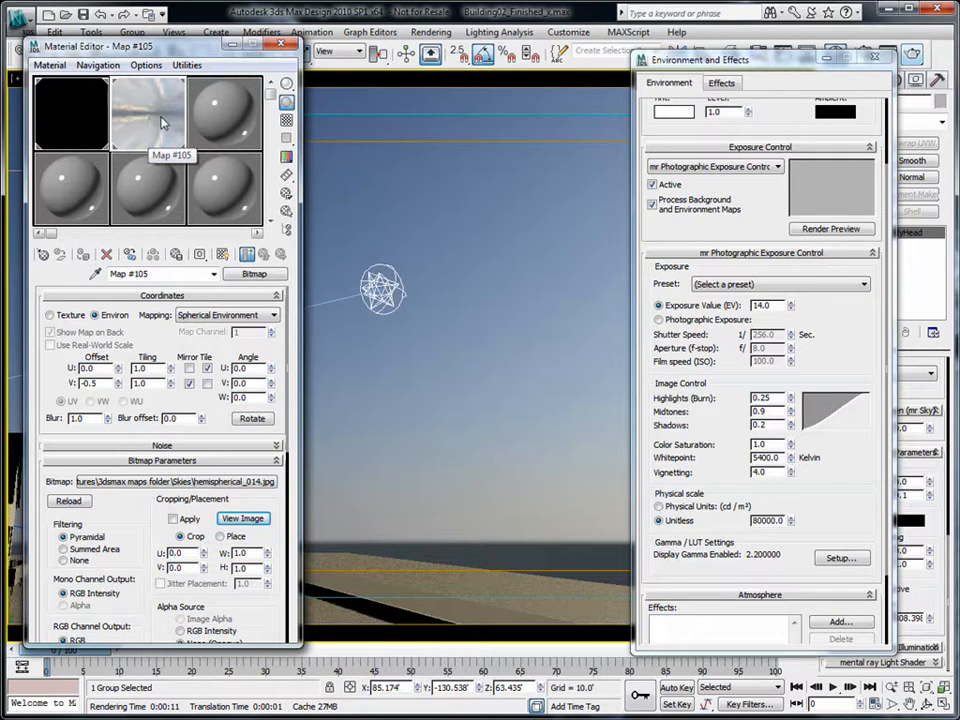
double_click(148, 122)
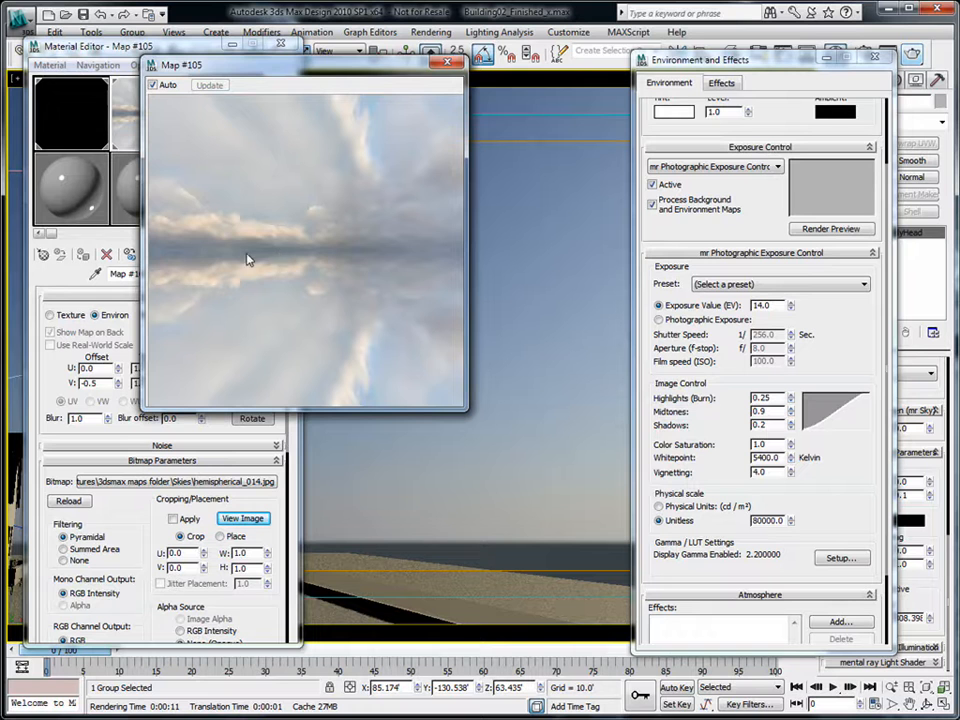
left_click(447, 62)
- Close the Environment and Effects dialog and Material Editor, then pan and zoom the perspective view
left_click(874, 58)
left_click(280, 45)
middle_click_drag(478, 373, 472, 374)
left_click(891, 688)
left_click_drag(253, 335, 252, 367)
middle_click_drag(252, 367, 354, 384)
- Switch to Camera04 with a 20mm stock lens, adjust its framing, and render it
key("ctrl+c")
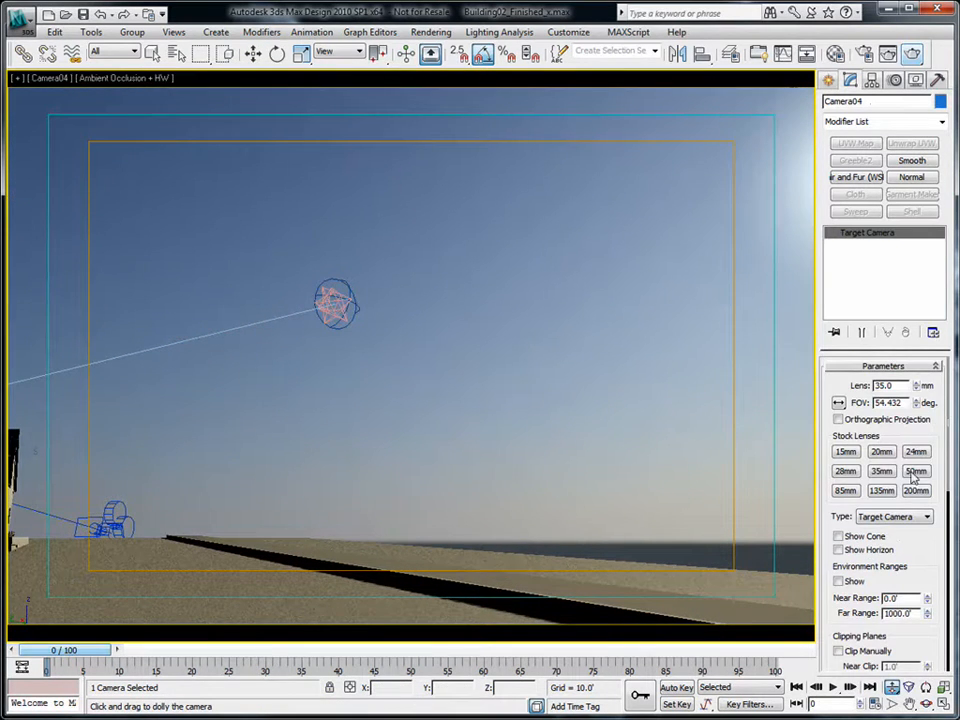
left_click(881, 452)
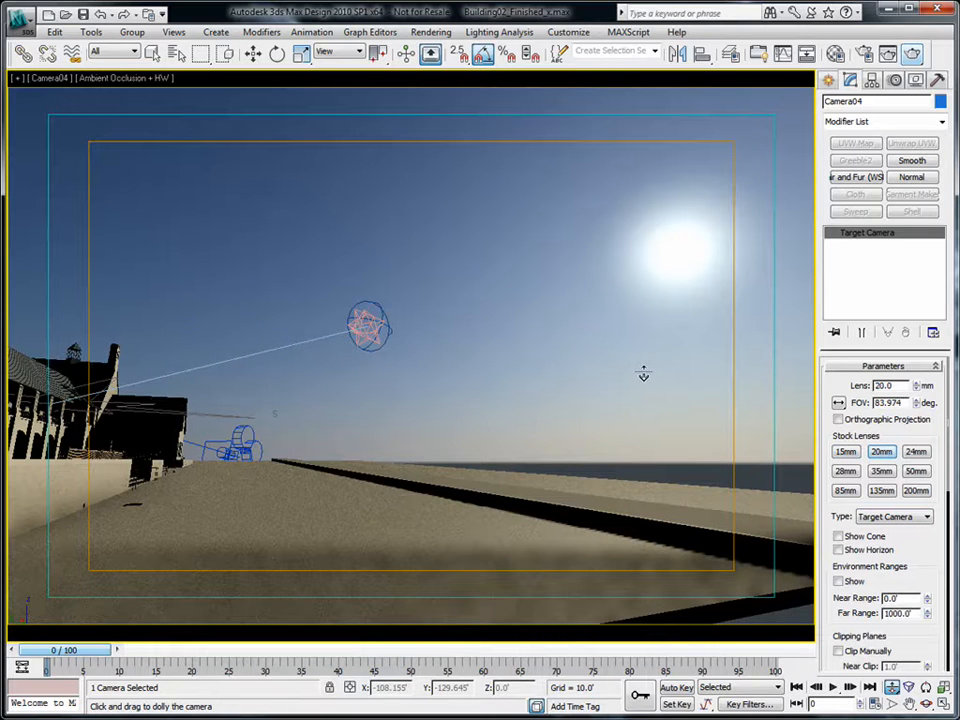
mouse_move(572, 328)
left_mouse_down()
mouse_move(585, 336)
mouse_move(575, 332)
left_mouse_up()
left_click(913, 53)
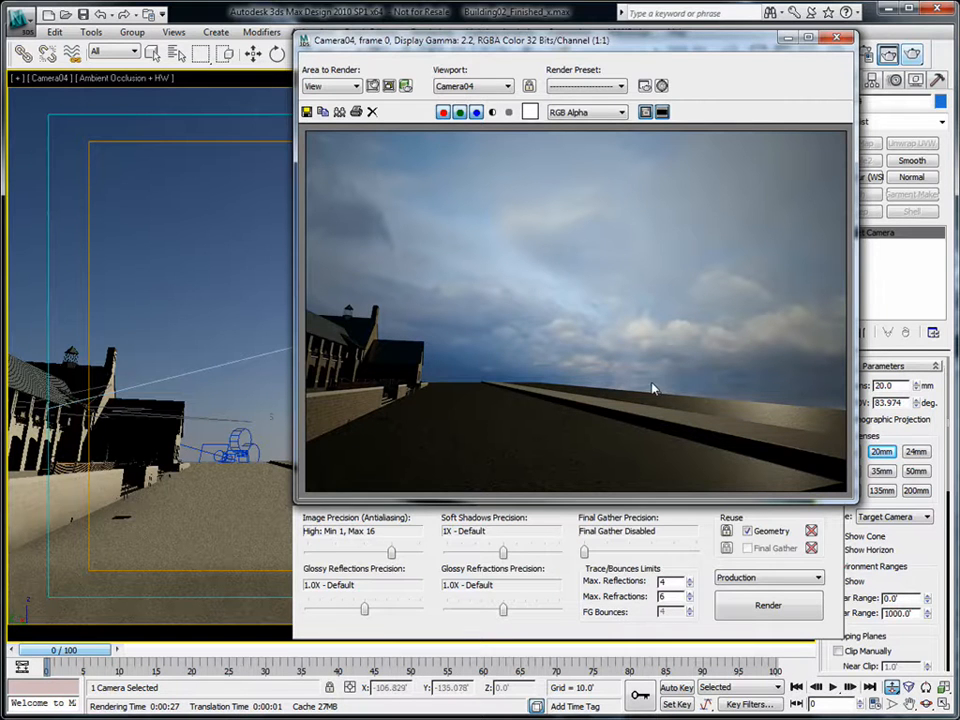
- Set the Unitless physical scale to 100000 and render a test frame
left_click_drag(716, 43, 686, 50)
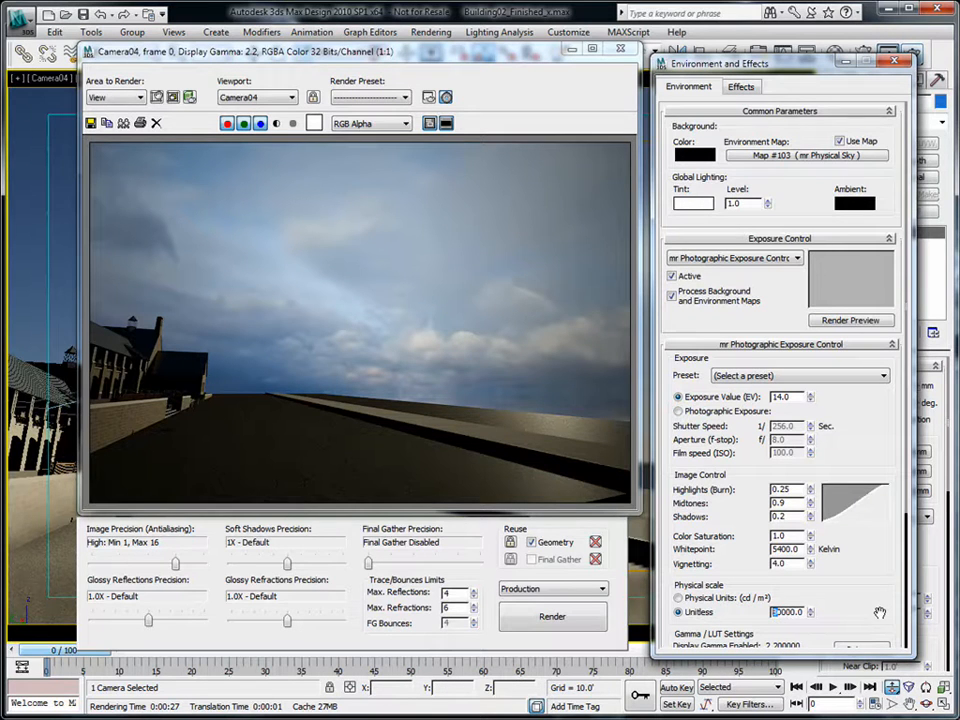
type("0")
key("Tab")
left_click_drag(826, 68, 824, 86)
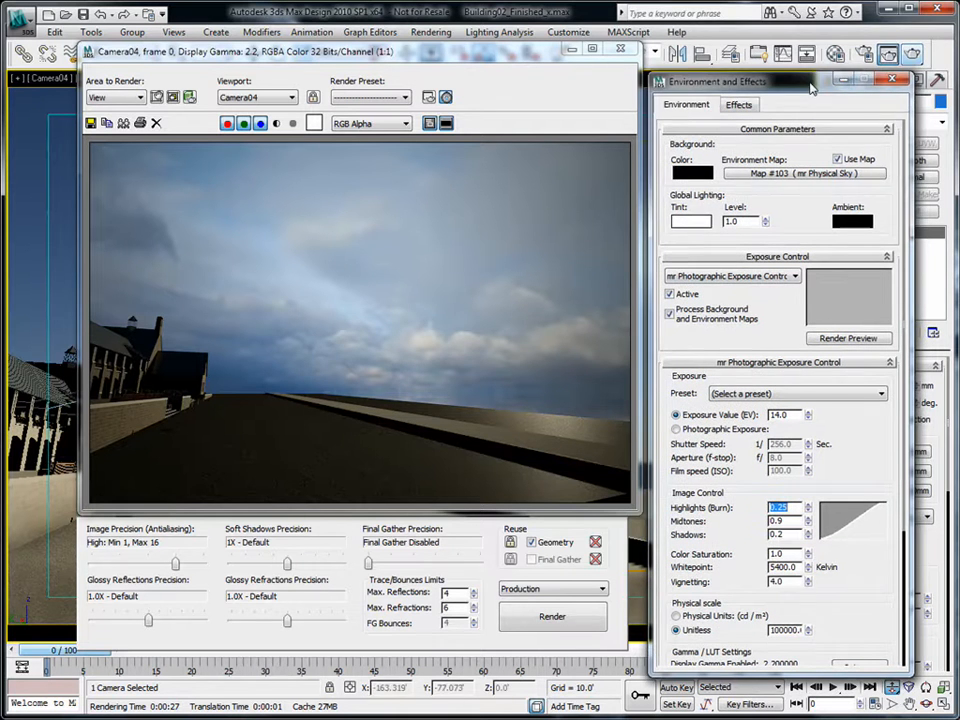
left_click(535, 616)
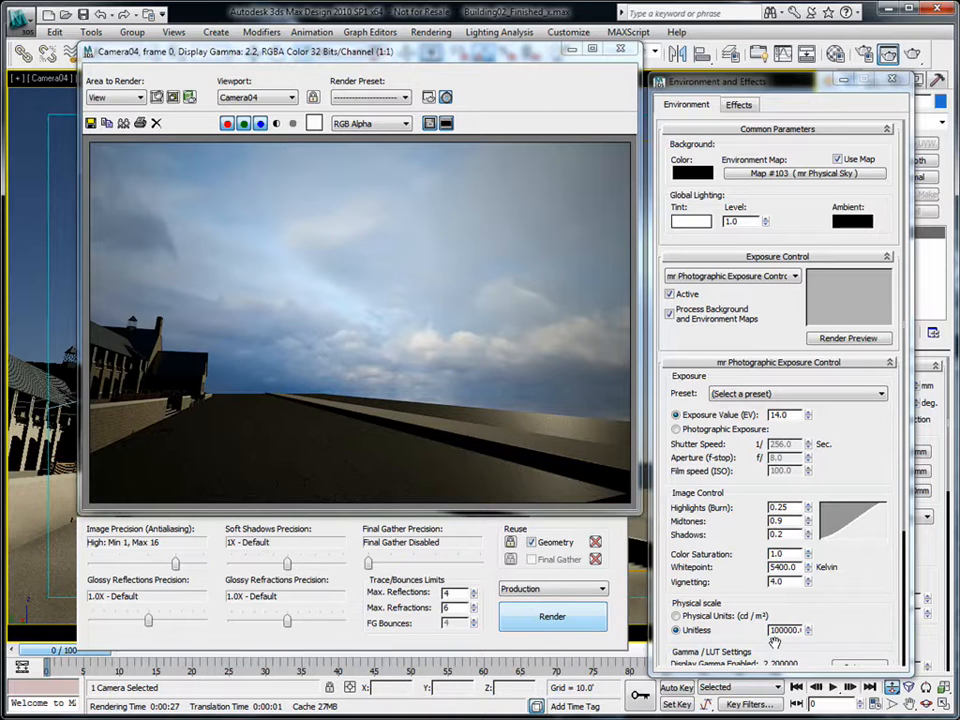
- Set the physical scale back to 80000 and the Exposure Value to 10, then re-render
left_click_drag(781, 630, 757, 630)
type("80")
key("Tab")
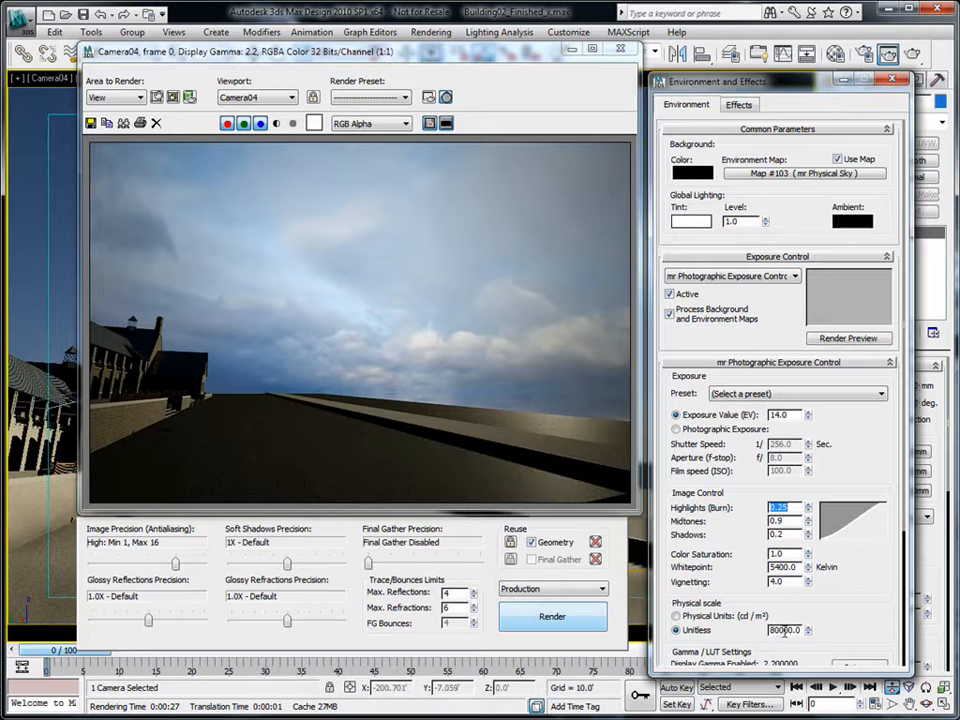
left_click(793, 420)
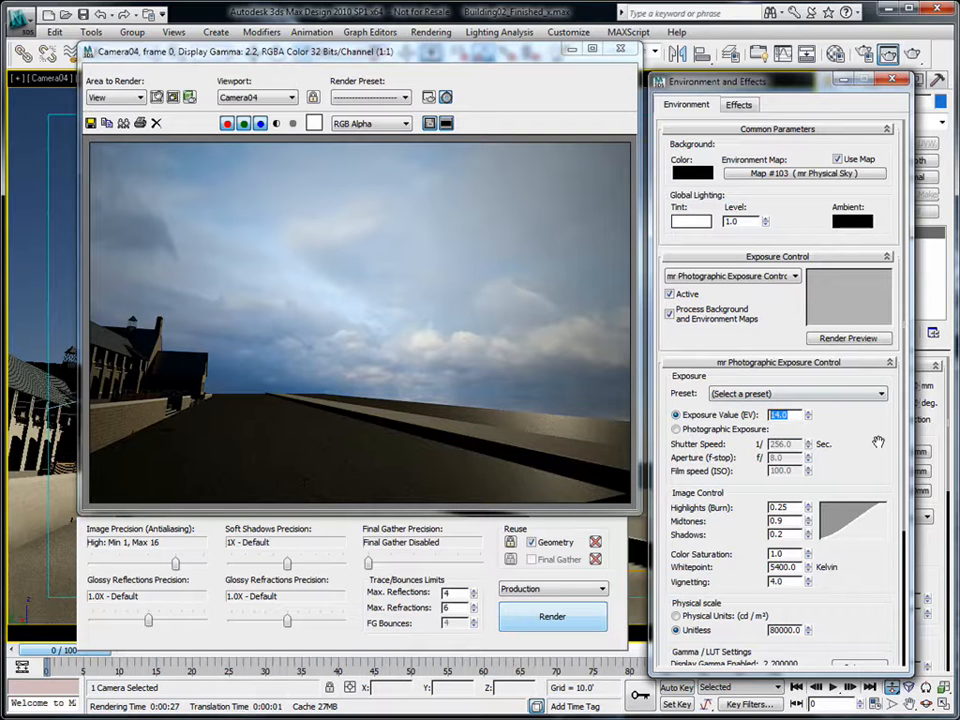
key("Return")
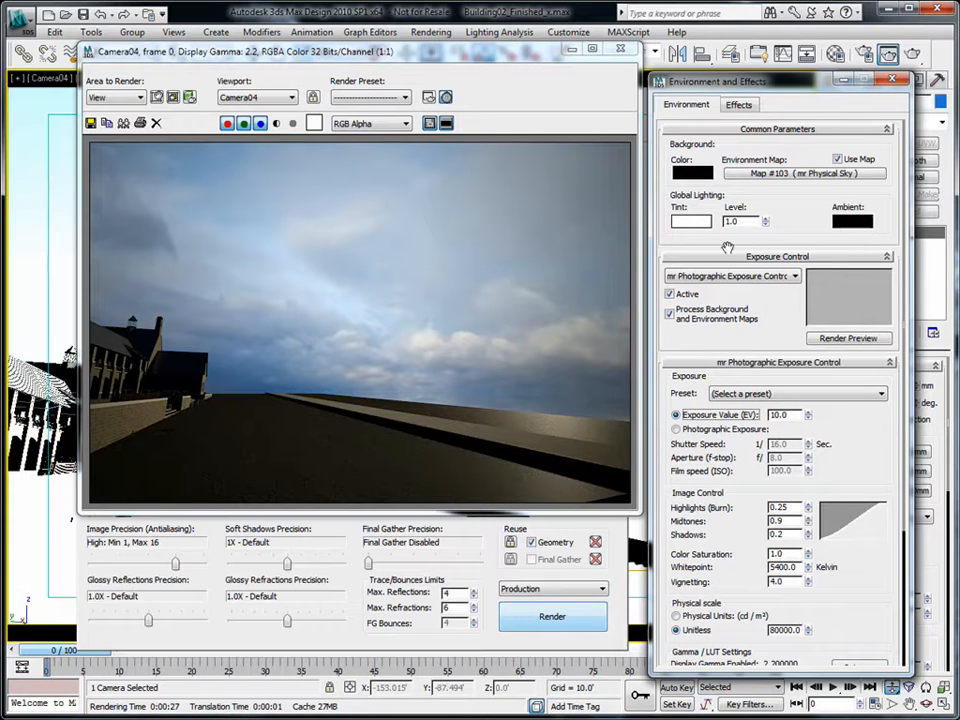
left_click(912, 56)
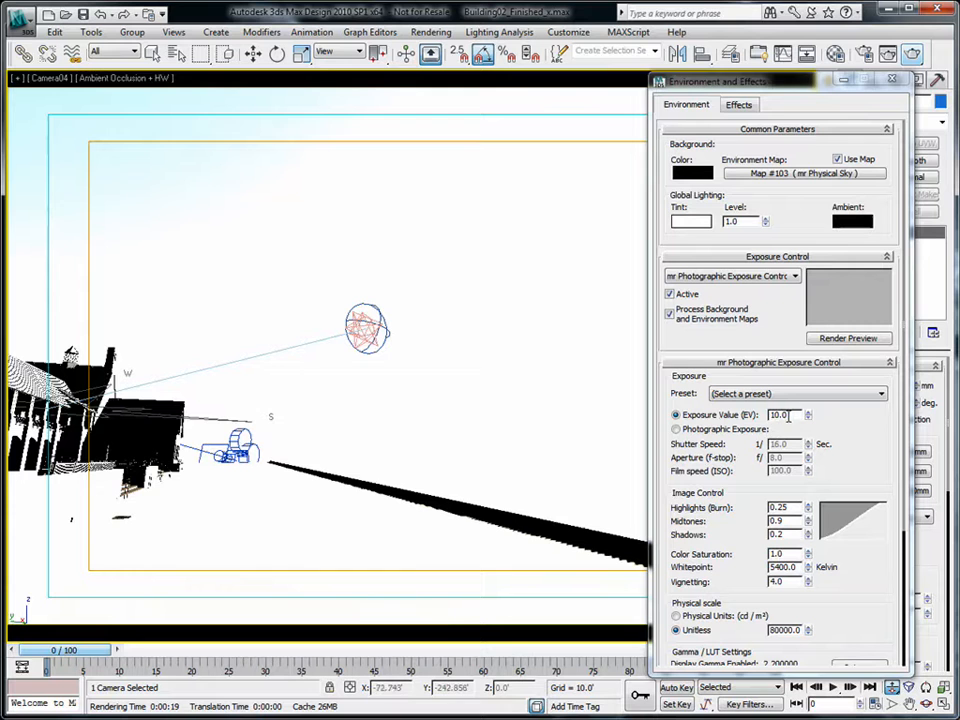
- Restore the Exposure Value to 14
double_click(786, 415)
type("14")
key("Return")
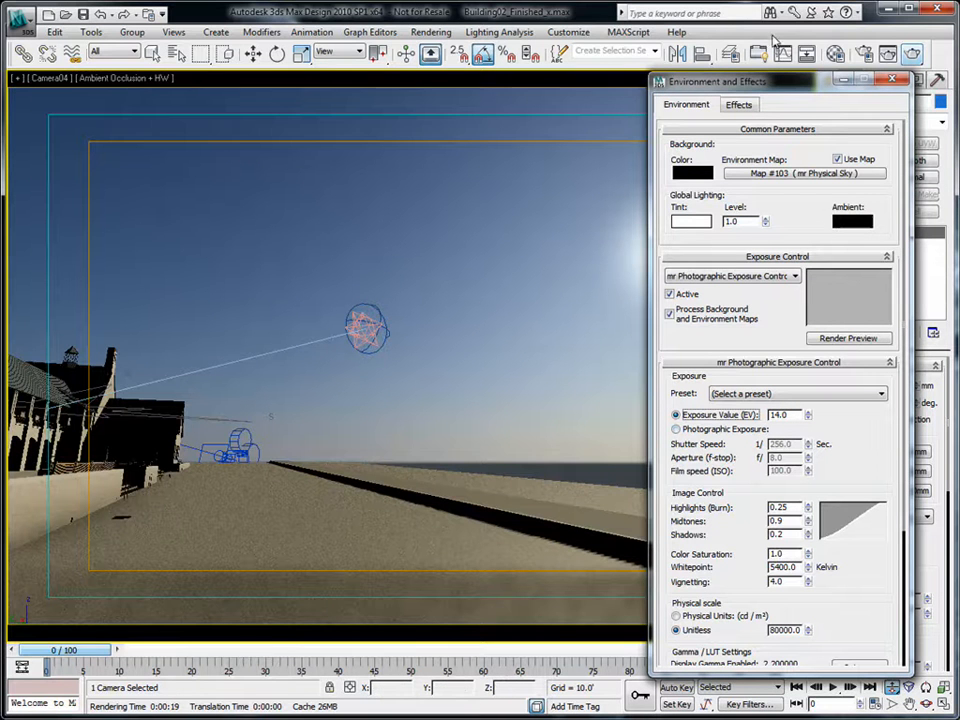
- Show the mr Physical Sky map's parameters in the Material Editor and turn off Inherit from mr Sky
left_click(836, 52)
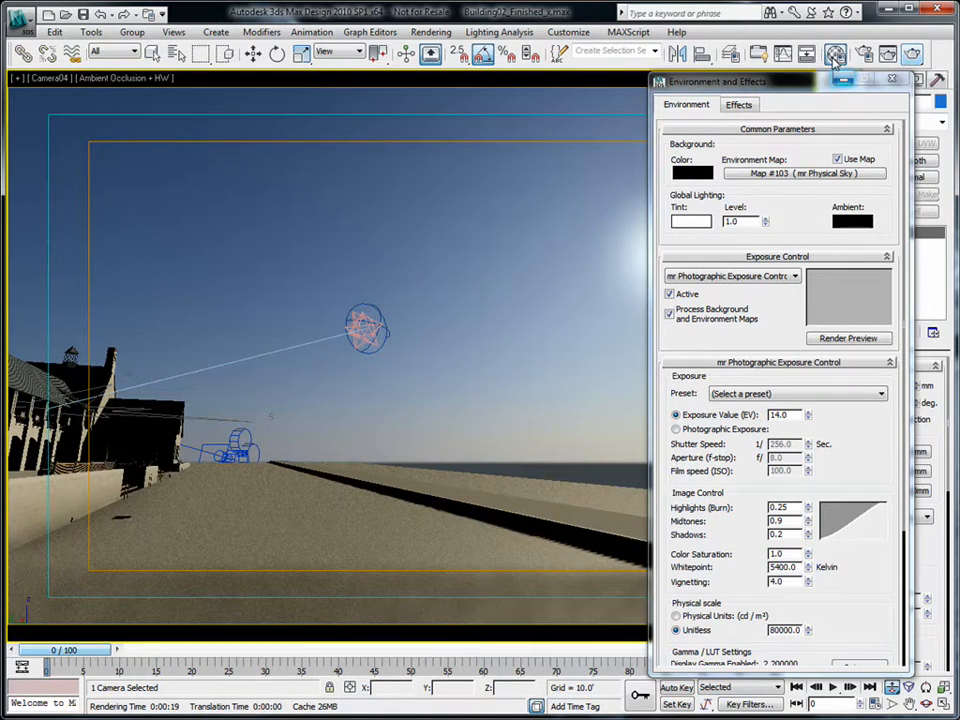
left_click_drag(193, 46, 215, 48)
left_click(100, 107)
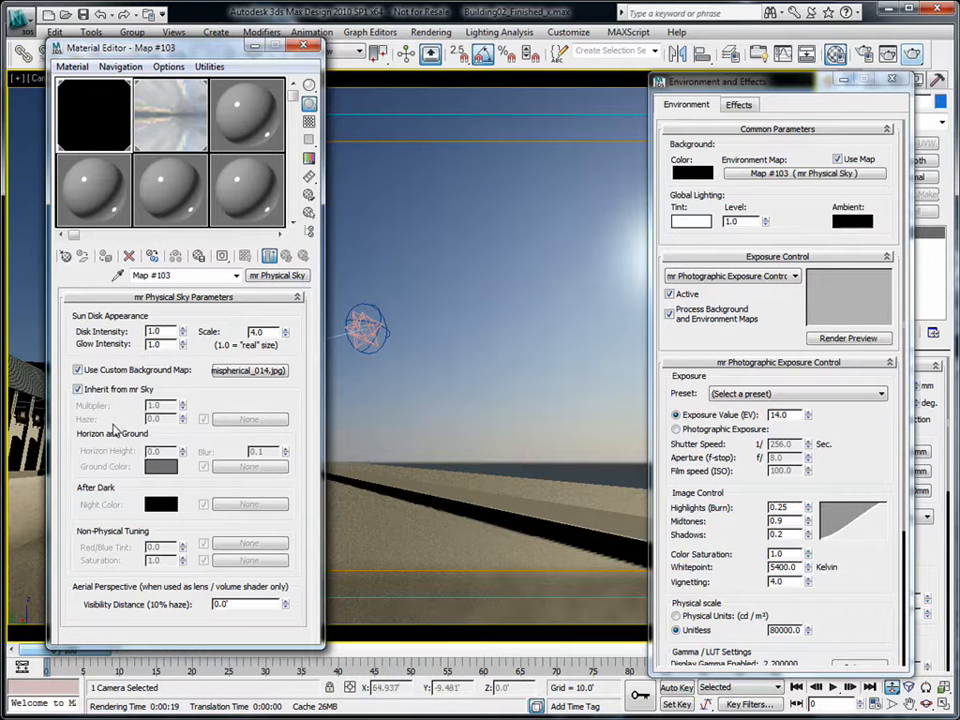
left_click(78, 390)
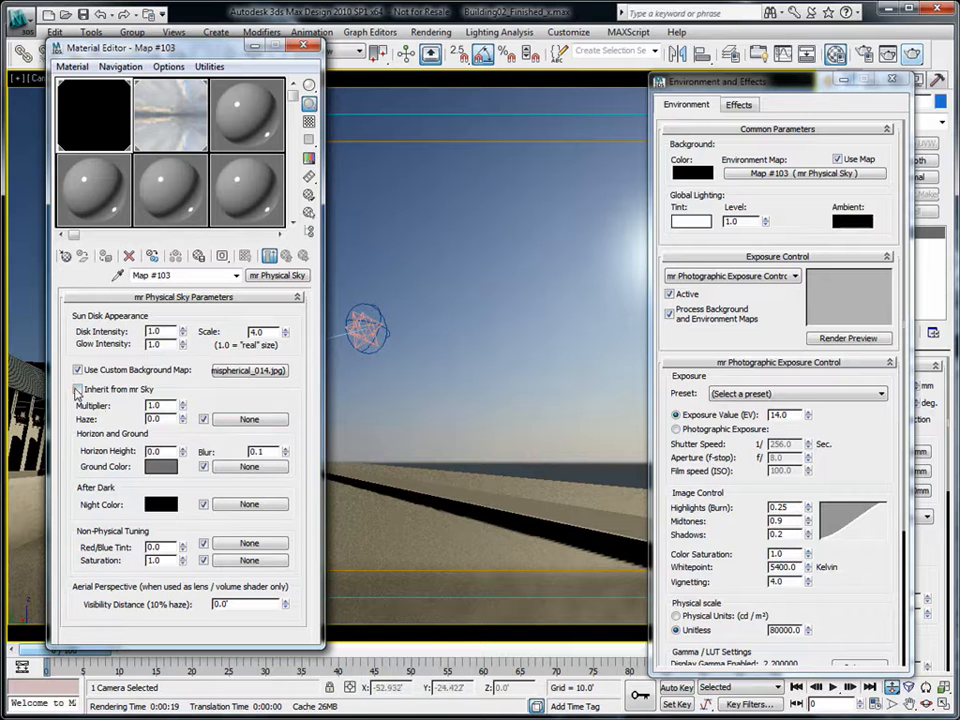
left_click(78, 389)
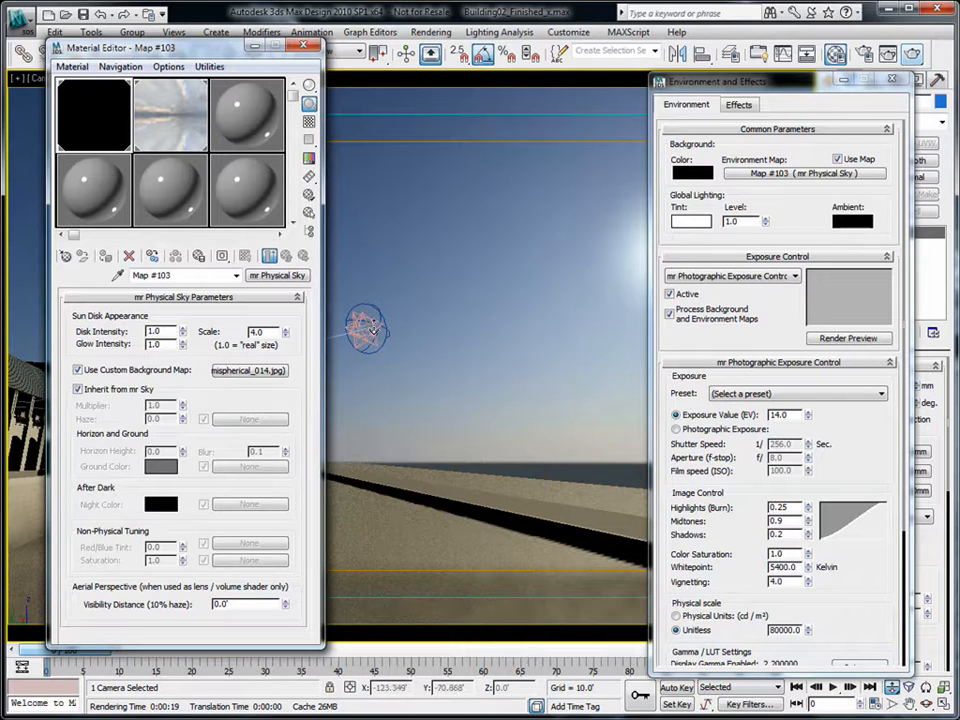
left_click(78, 389)
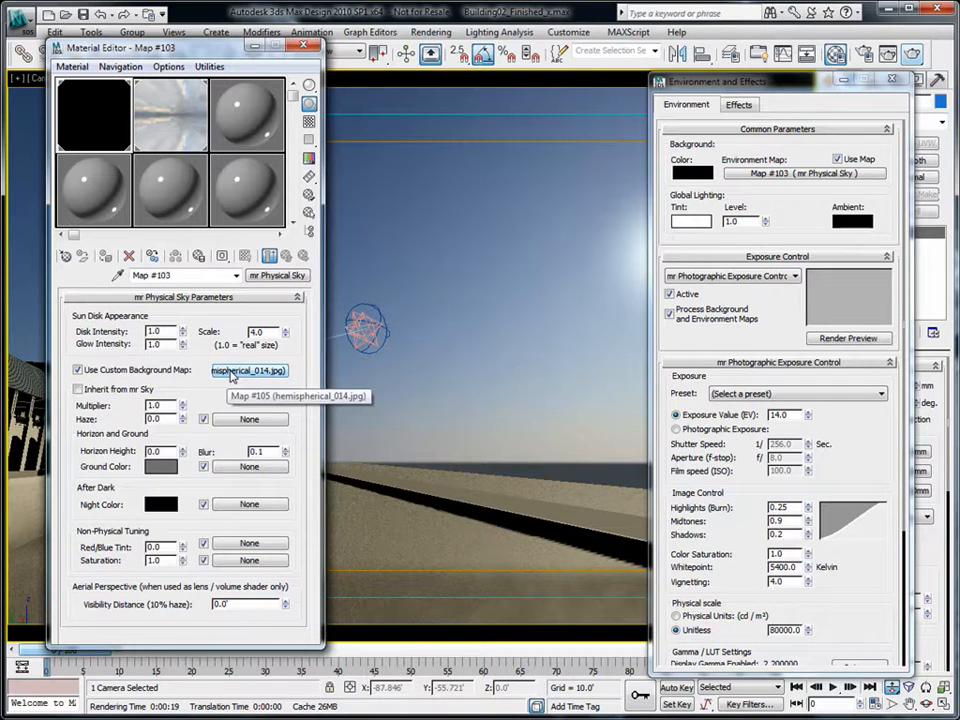
- Swap the sky bitmap into the Haze slot, disable the custom background map, and reopen Map #105
left_click_drag(232, 374, 234, 427)
left_click(150, 363)
left_click(154, 392)
left_click(78, 369)
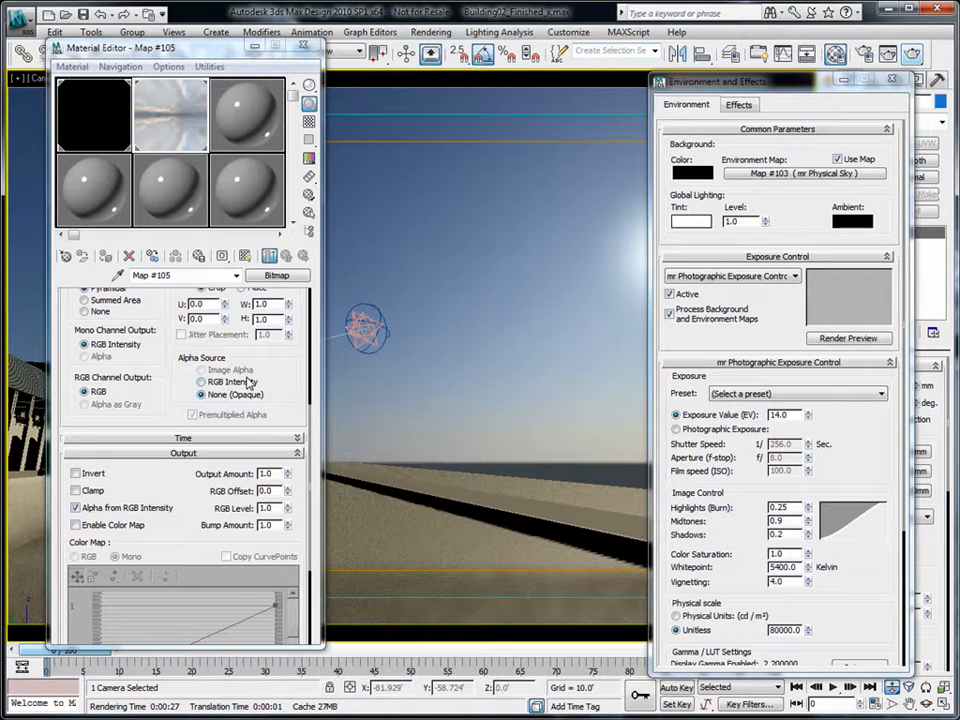
left_click(74, 98)
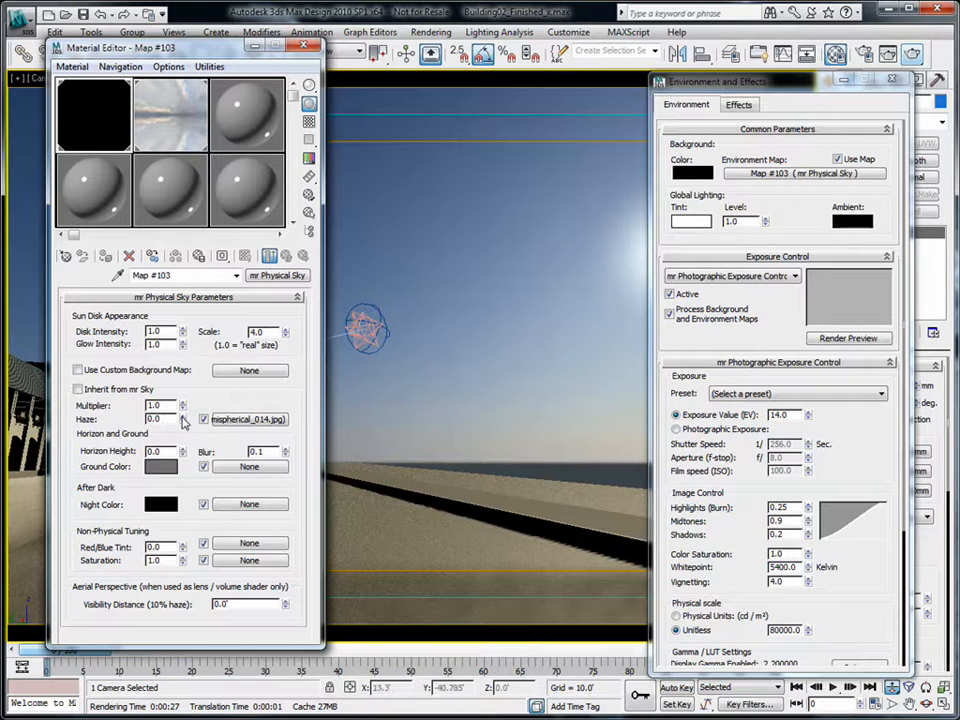
left_click(192, 120)
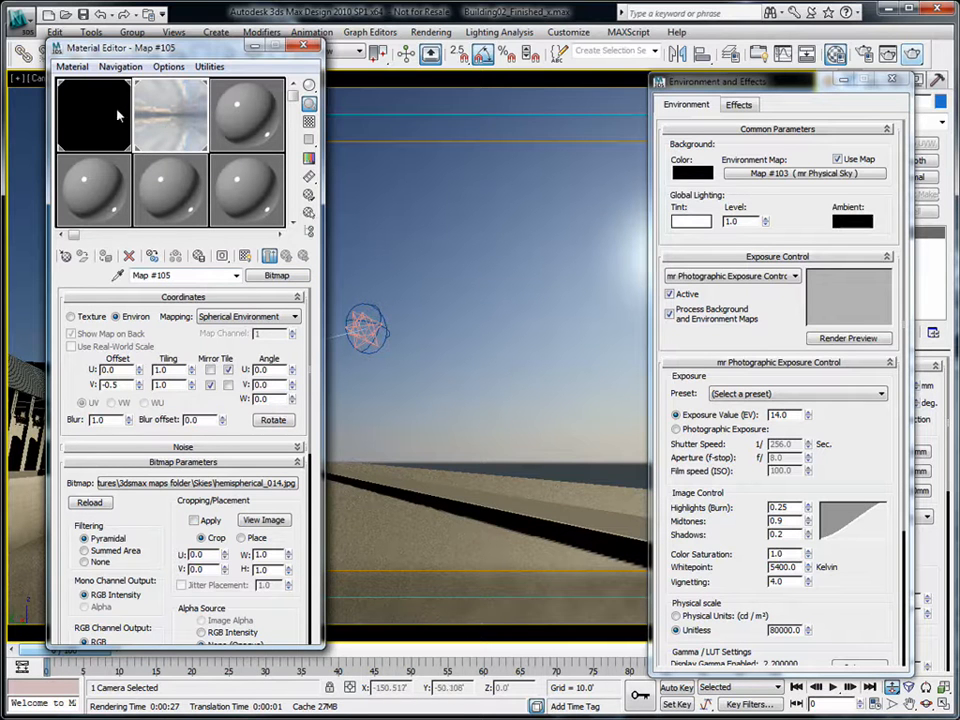
- Raise the sky bitmap's Output Amount to 10.0, render Camera04, and close the frame window
scroll(286, 357, "down", 6)
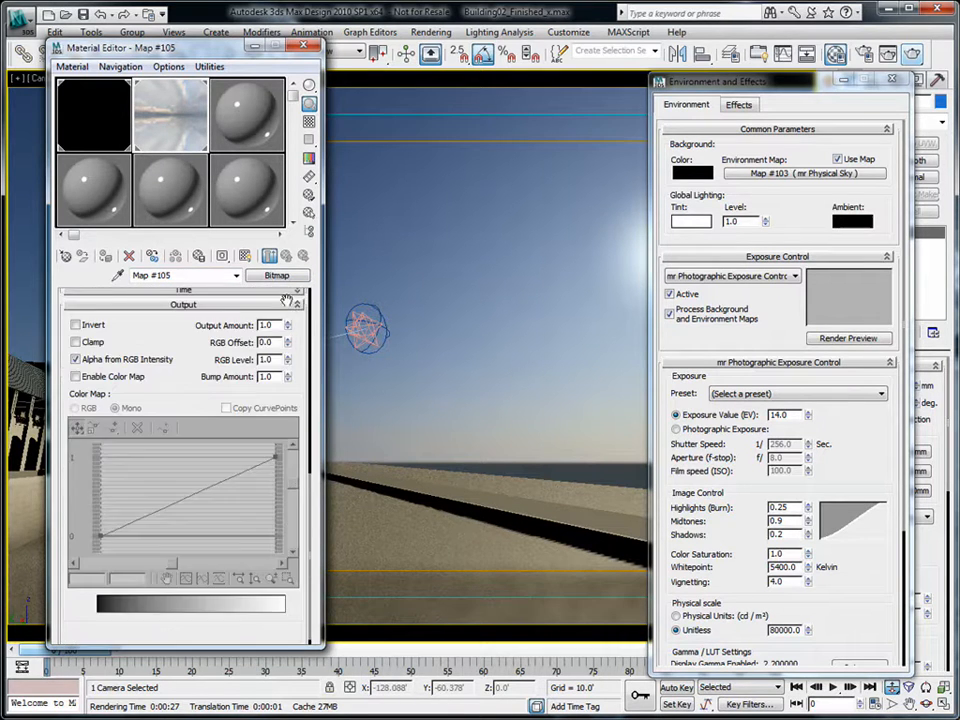
scroll(286, 357, "up", 3)
double_click(271, 482)
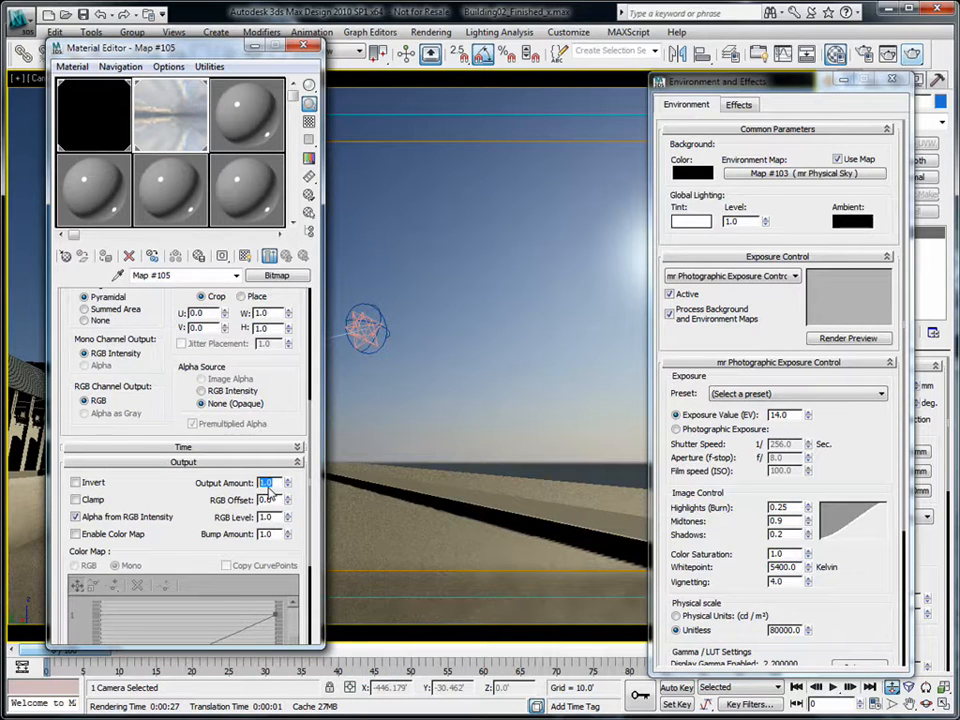
left_click(100, 130)
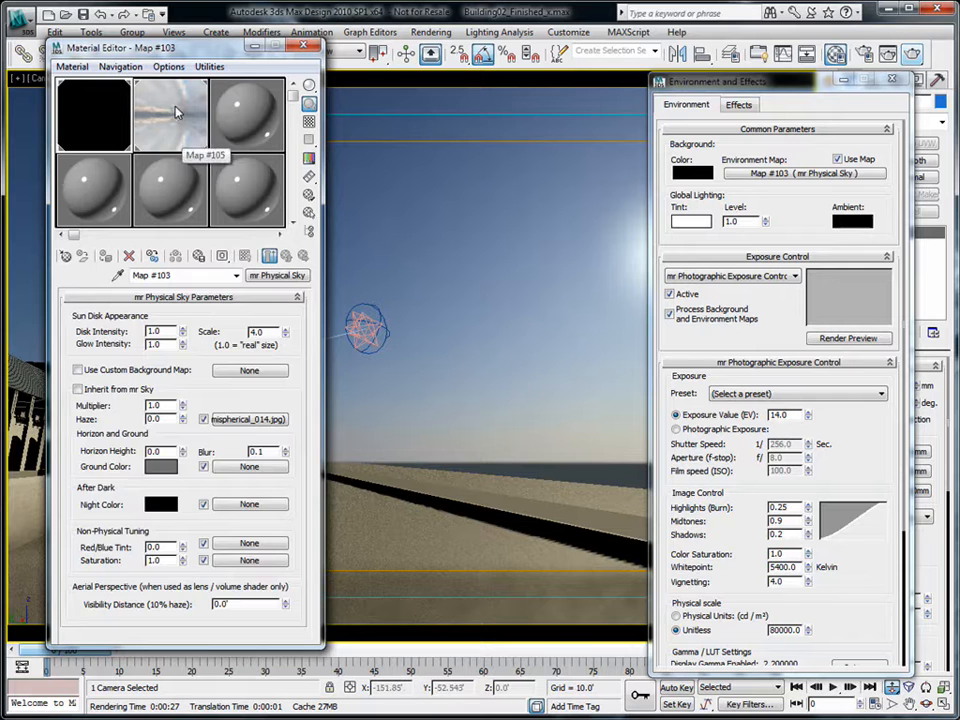
left_click(176, 109)
scroll(297, 581, "down", 5)
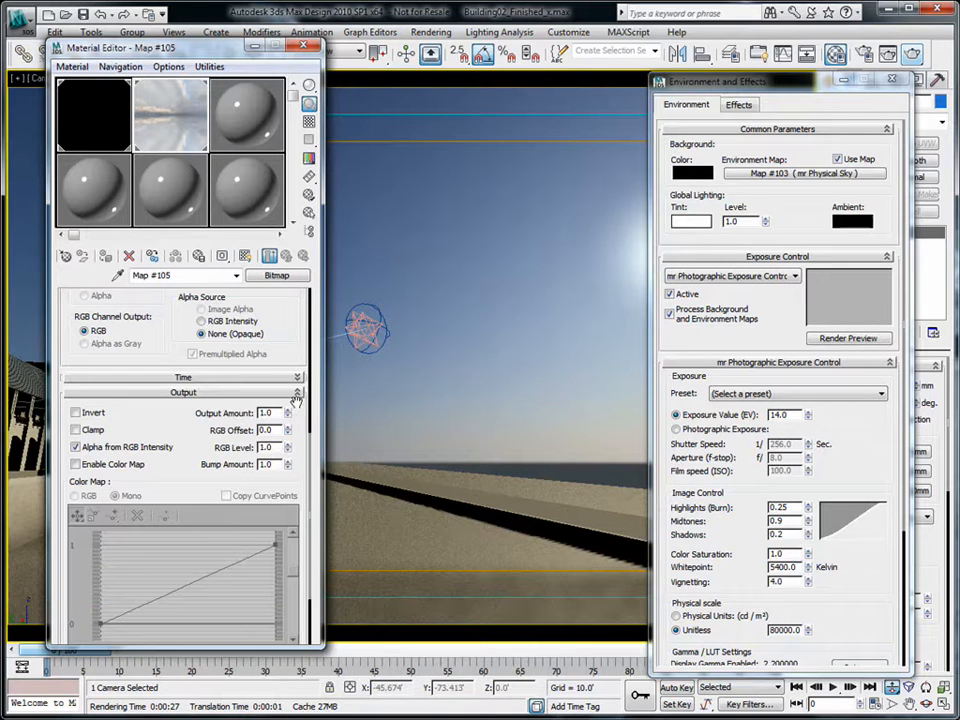
left_click_drag(275, 413, 204, 410)
key("Tab")
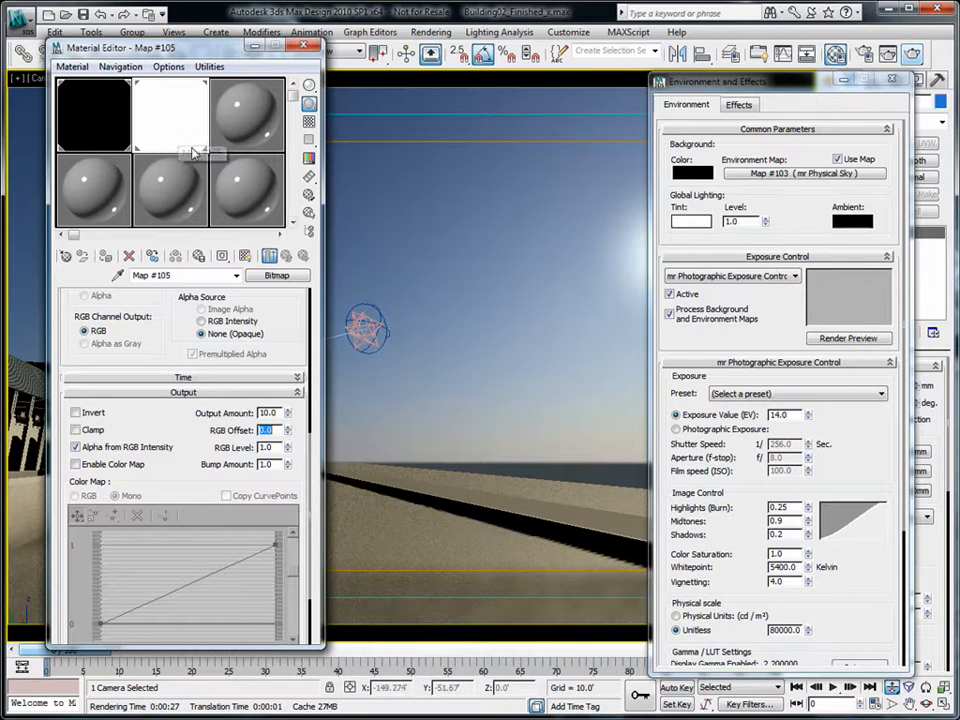
left_click(913, 51)
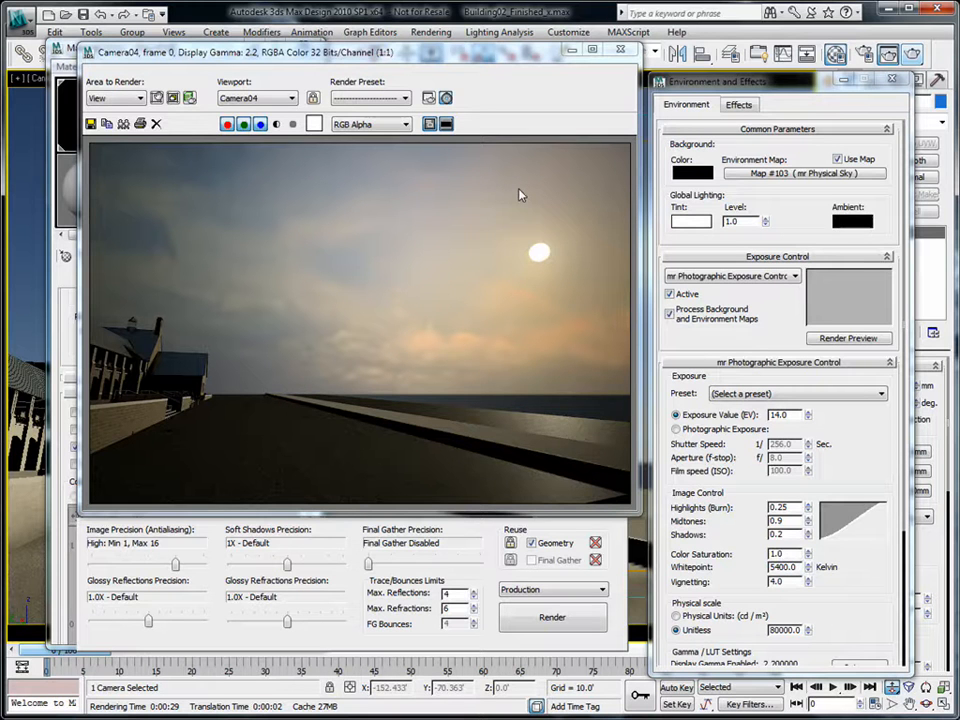
left_click(621, 50)
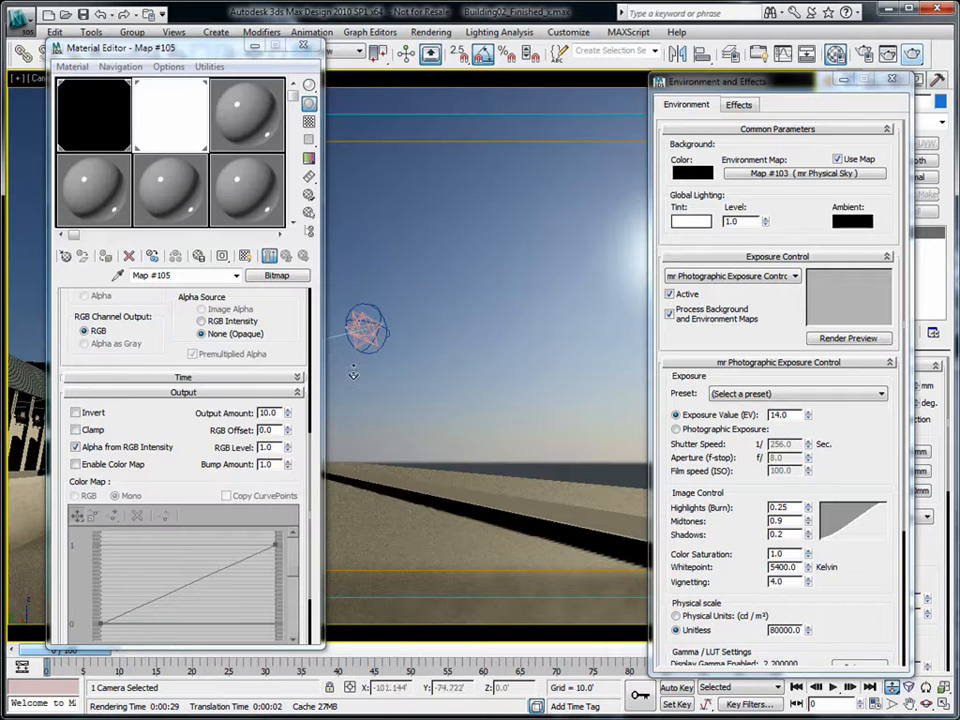
- Clear the mr Physical Sky and instance the Map #105 sky bitmap as the environment map
right_click(822, 177)
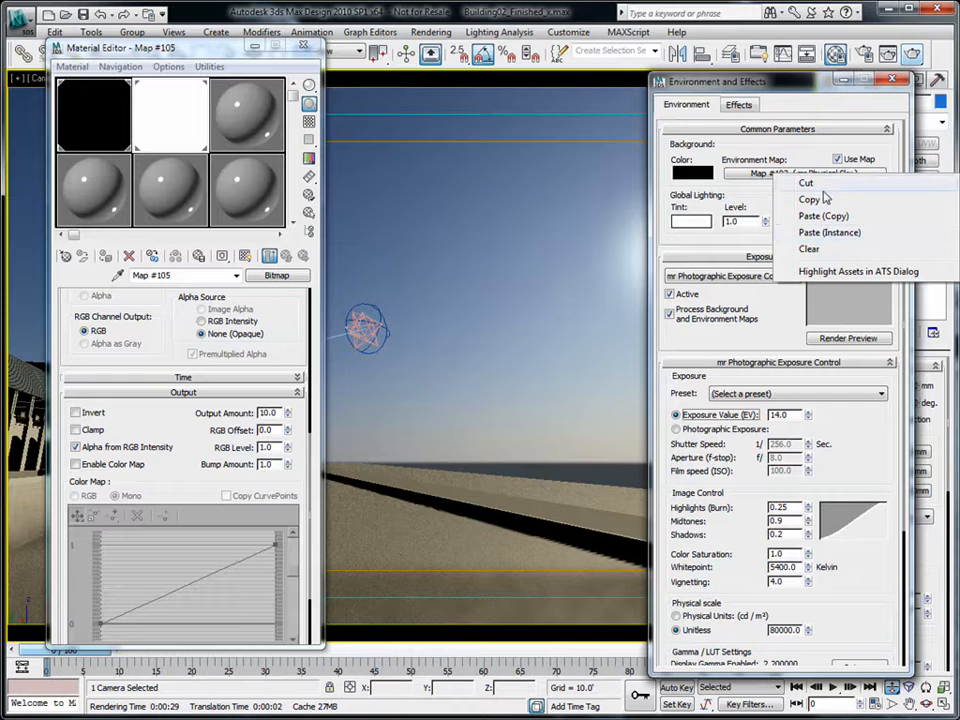
left_click(809, 248)
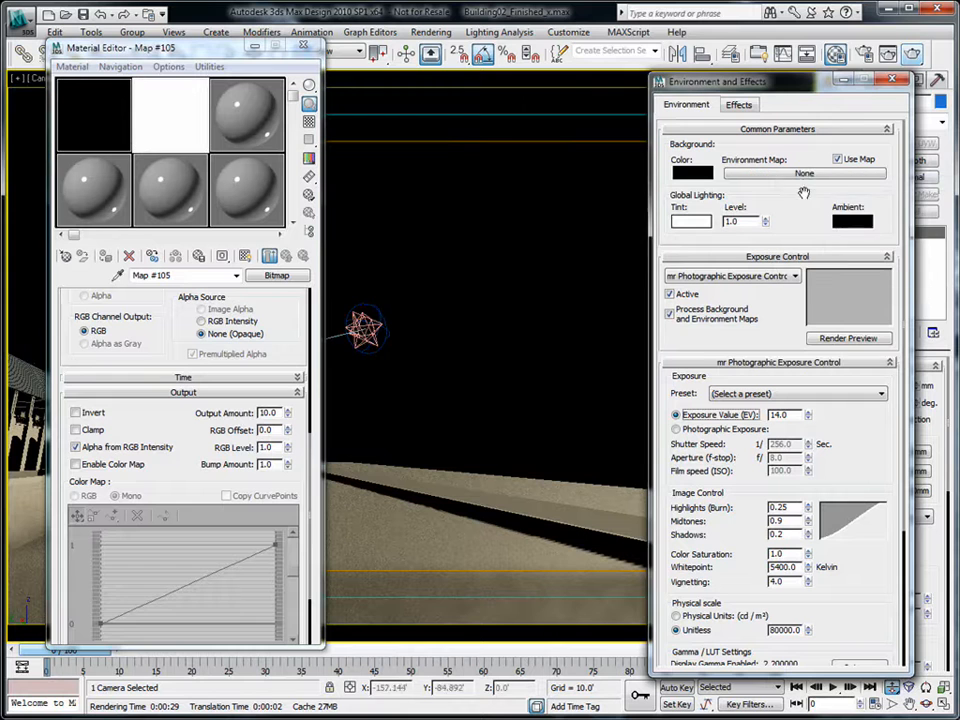
left_click(156, 136)
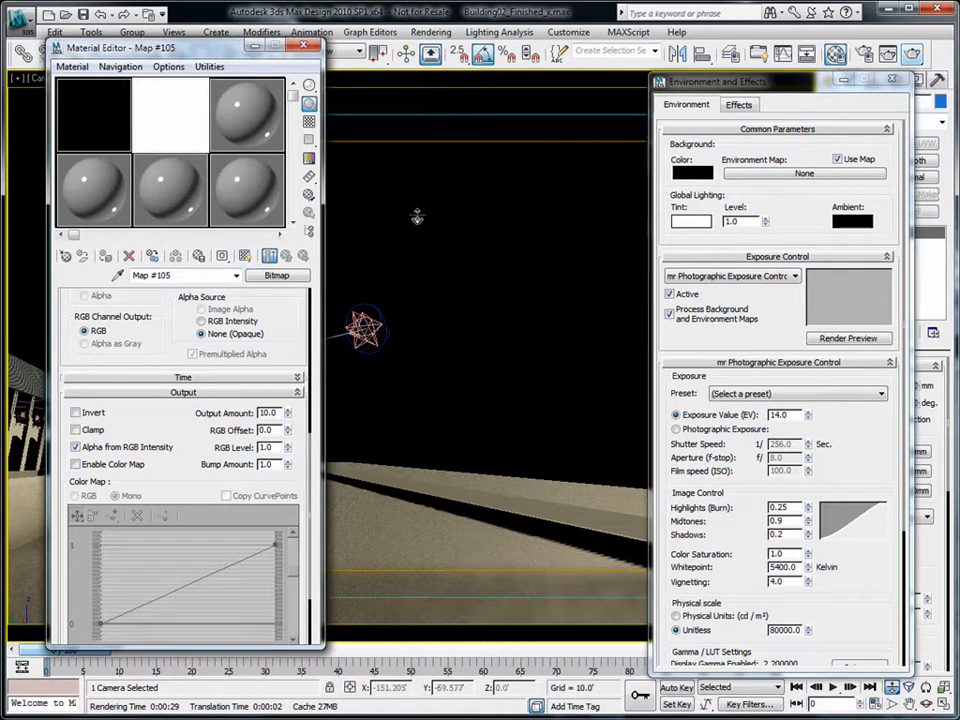
left_click(772, 179)
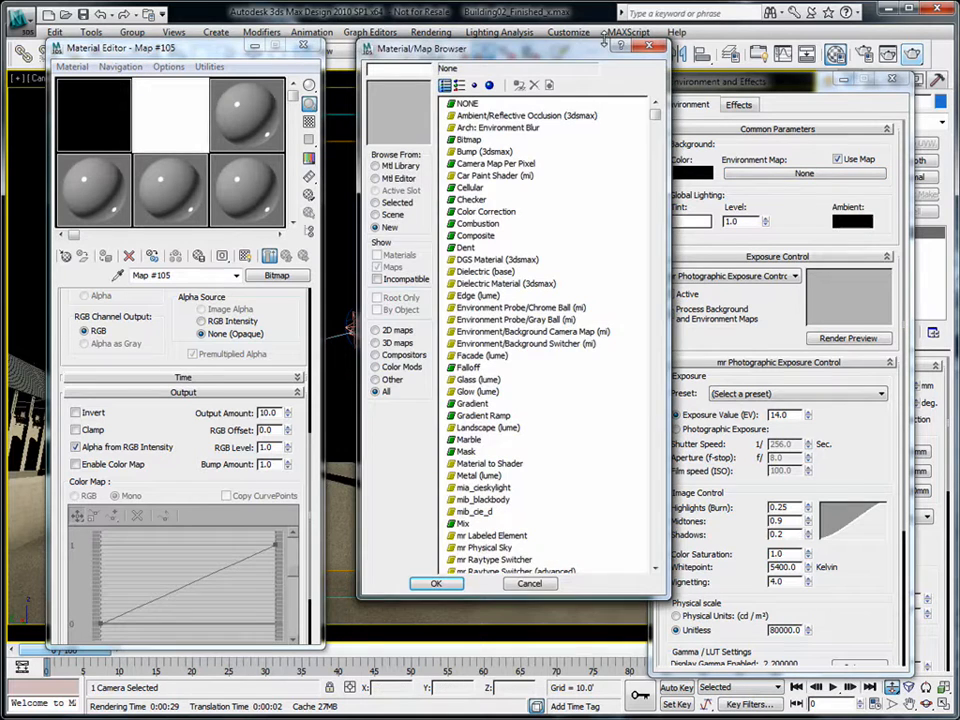
left_click(657, 48)
left_click_drag(173, 143, 795, 174)
left_click(765, 423)
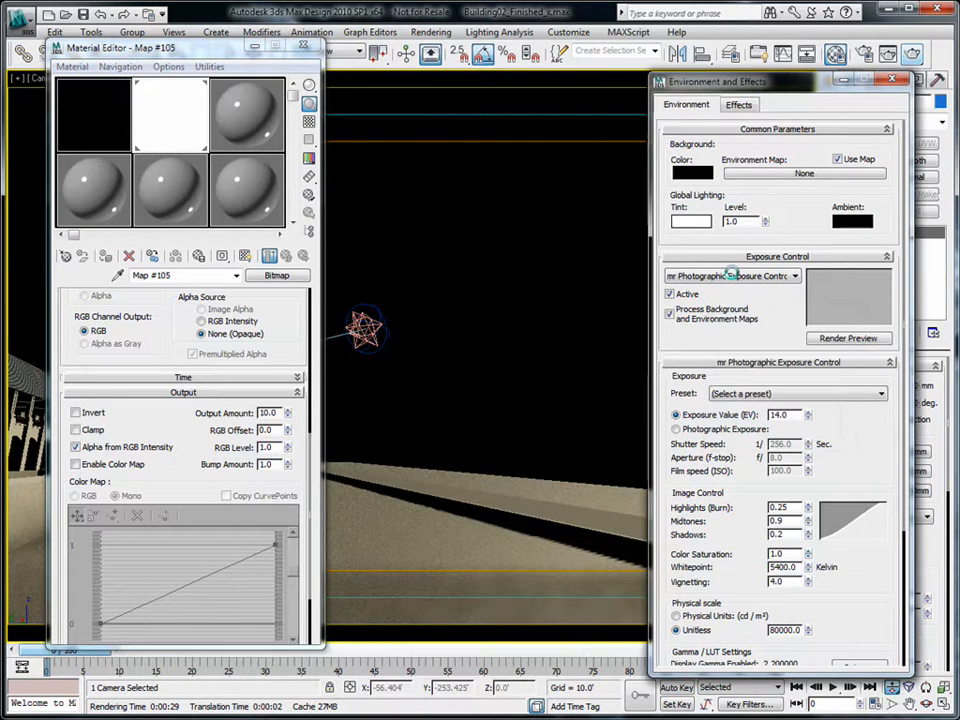
- Reset the sky bitmap's Output Amount to 1.0
left_click(175, 111)
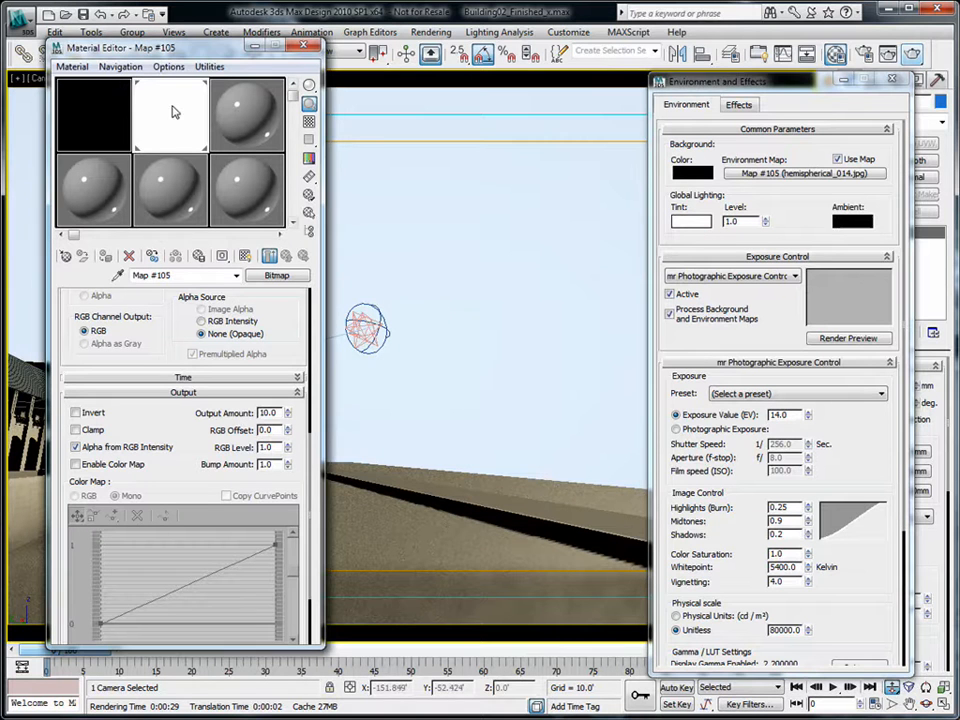
left_click_drag(276, 417, 225, 413)
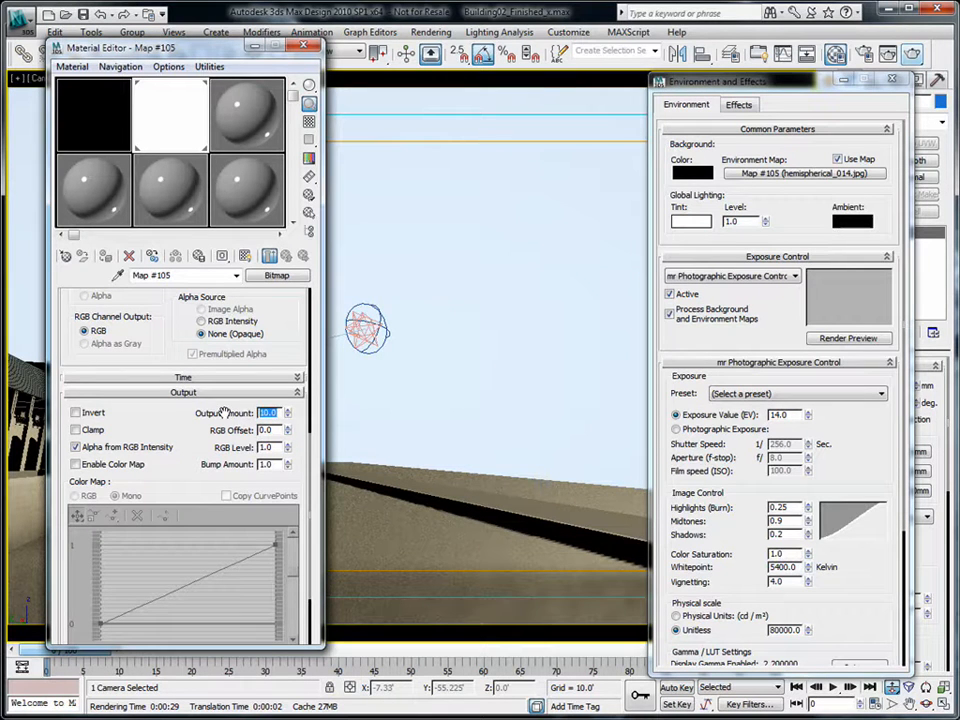
type("1")
key("Tab")
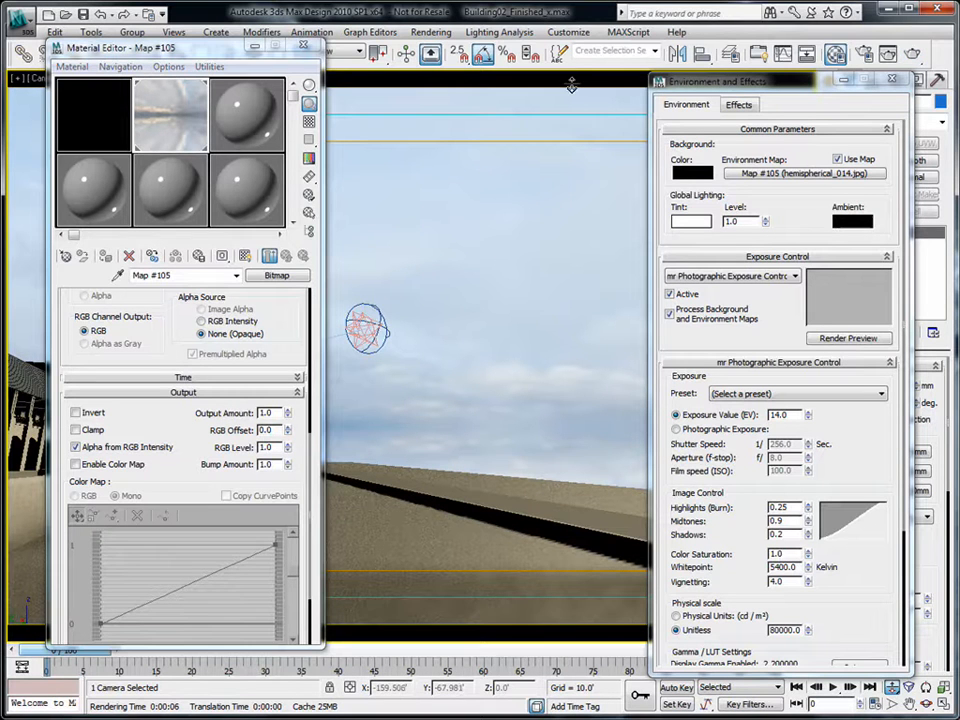
- Render Camera04 under the hemispherical_014.jpg sky, then close Environment and Effects and the frame window
left_click(911, 55)
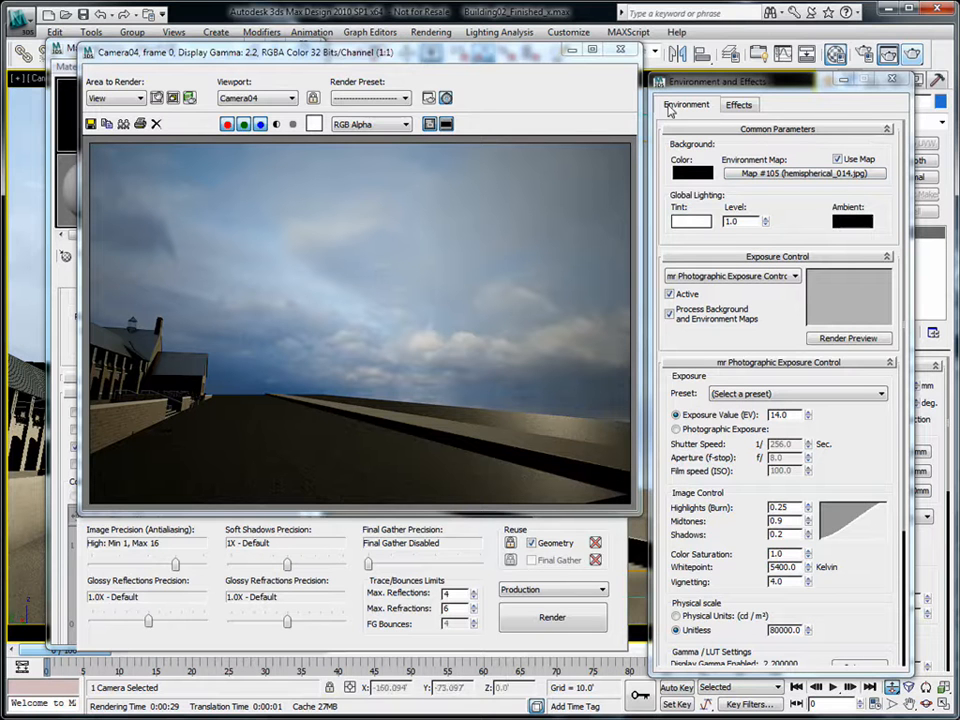
left_click(890, 84)
left_click(620, 49)
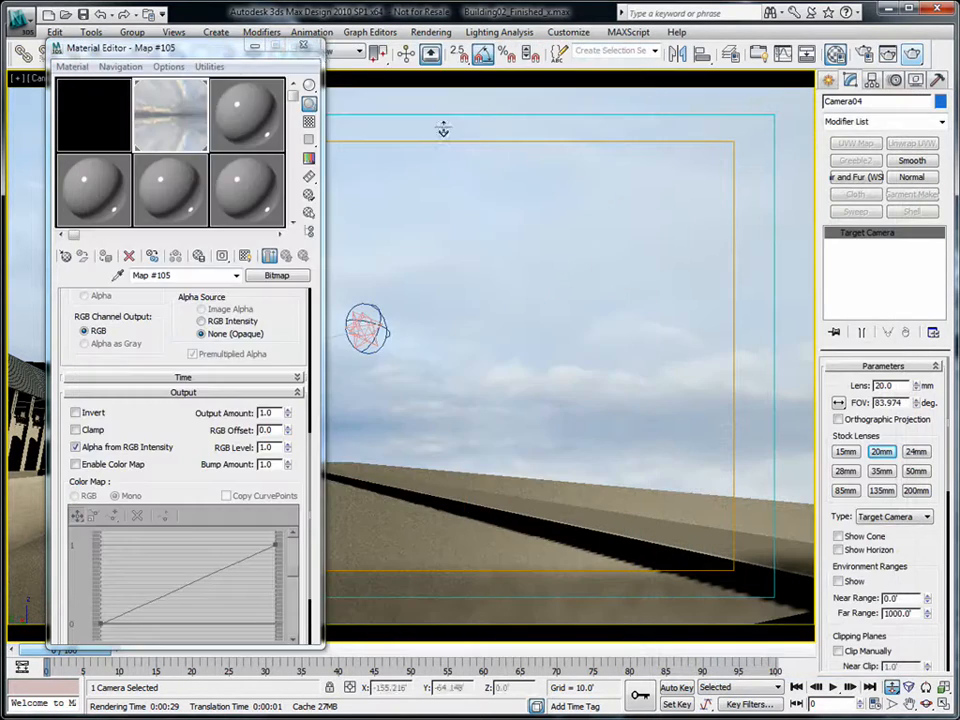
- Trial-shift the Map #105 sky bitmap's U offset to 0.25, then 0.66, checking the viewport
left_click(313, 49)
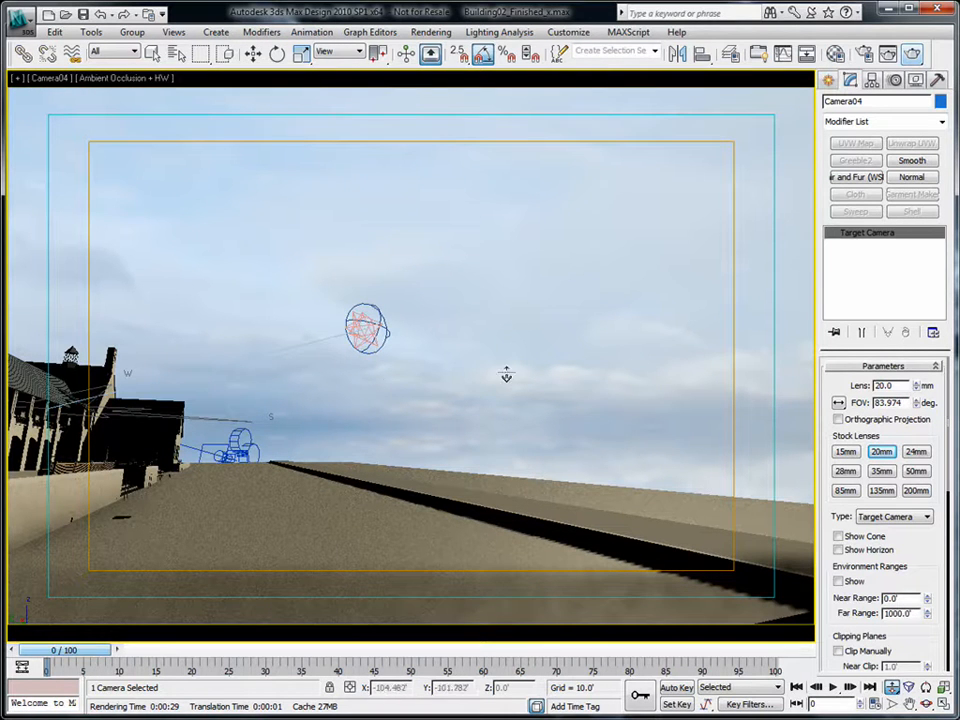
left_click(836, 53)
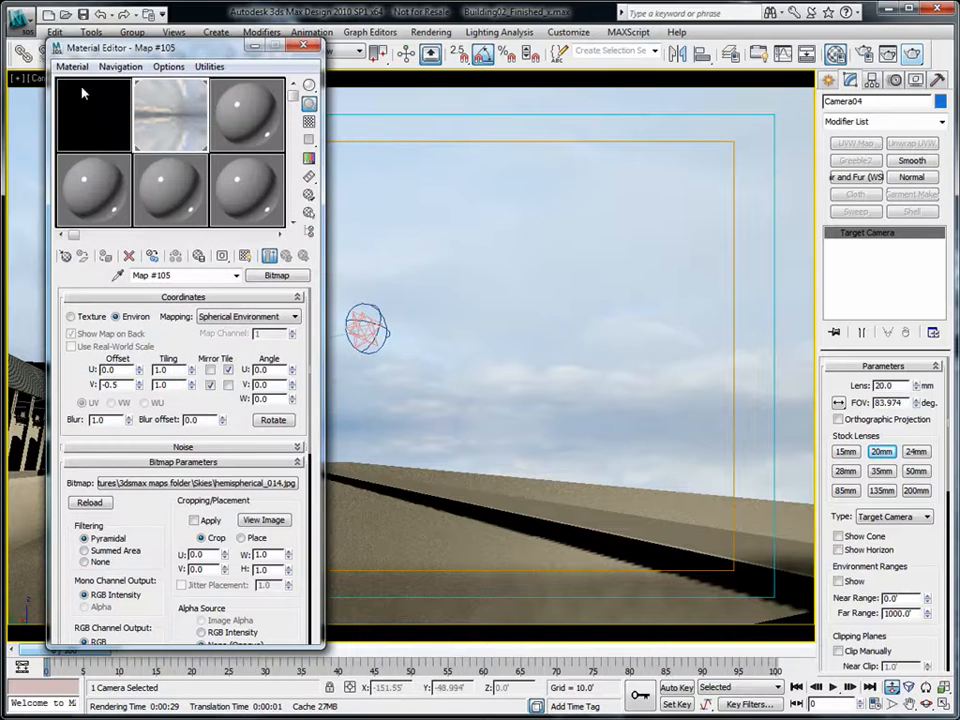
left_click_drag(140, 372, 143, 348)
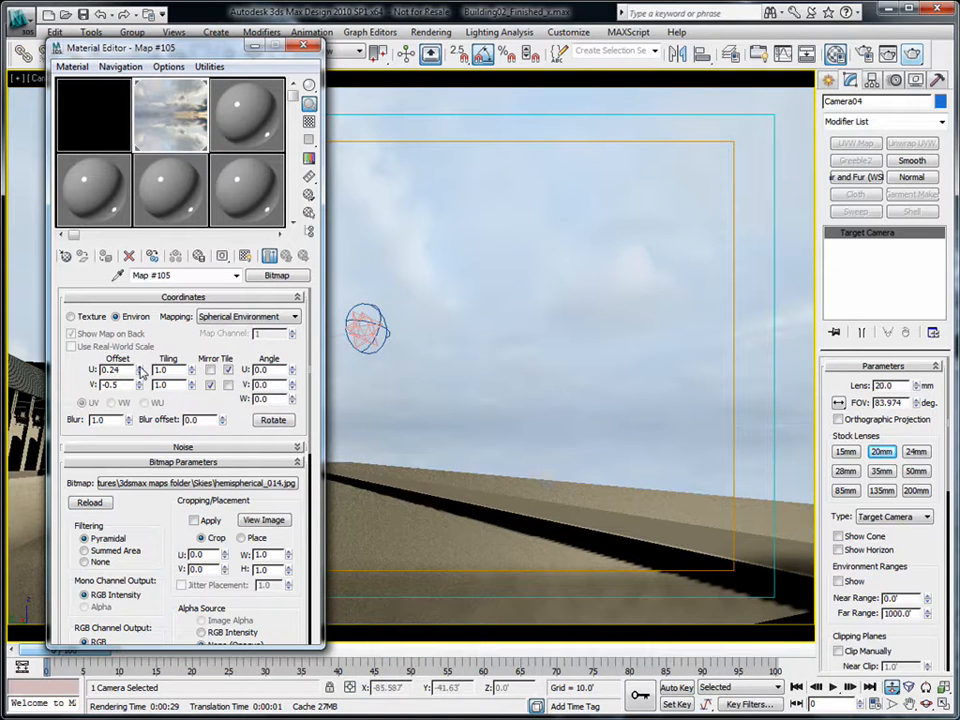
left_click_drag(141, 372, 141, 334)
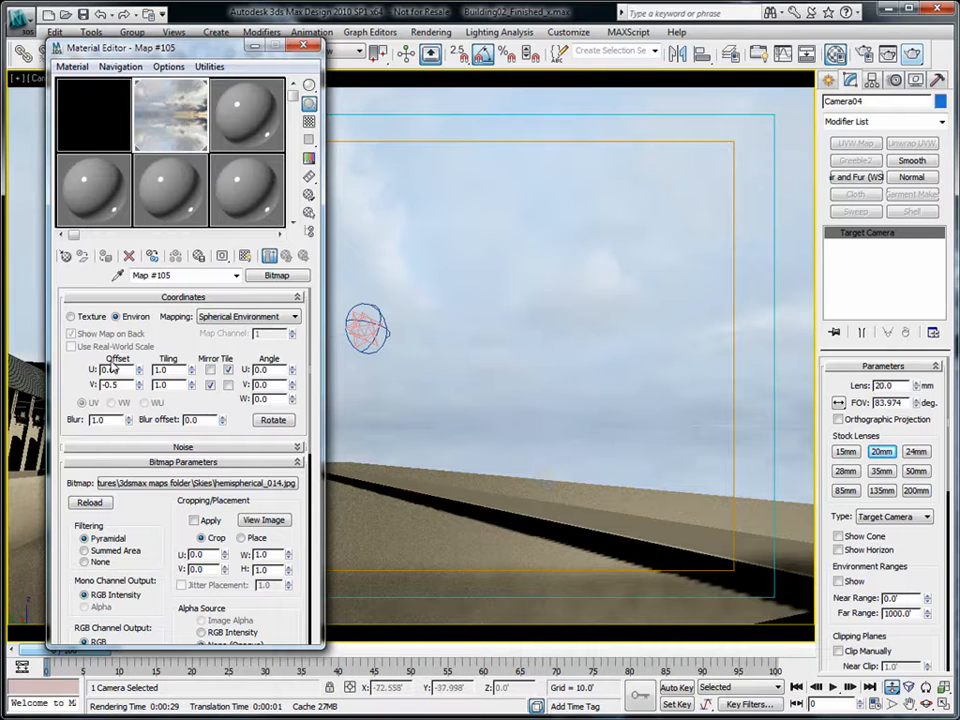
left_click(310, 51)
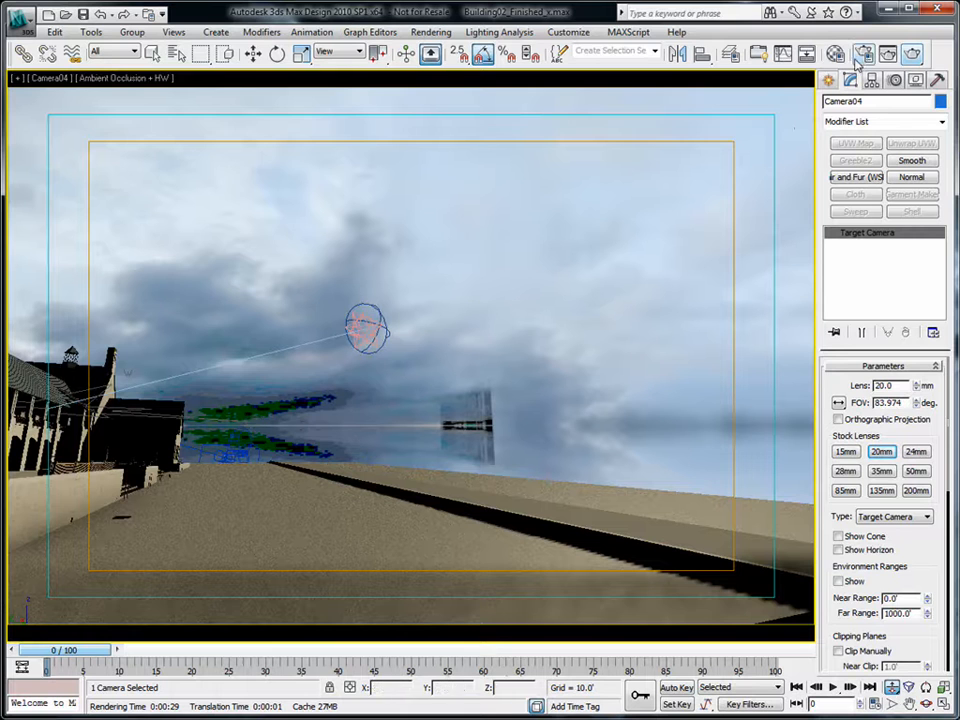
- Reset the Map #105 U offset to 0.0 and close the Material Editor
left_click(836, 53)
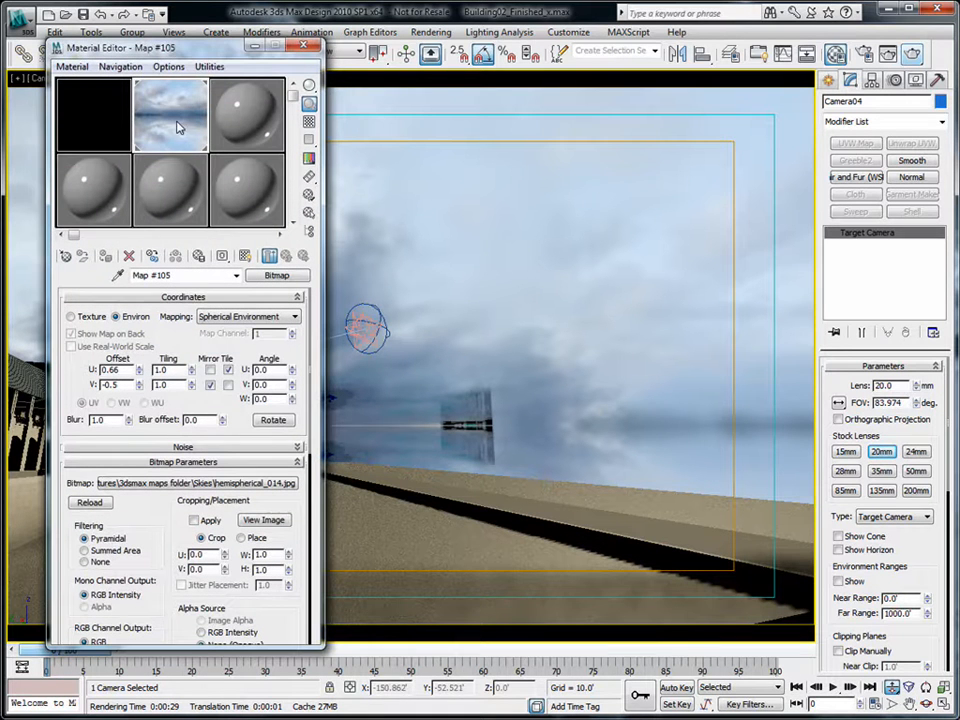
right_click(139, 369)
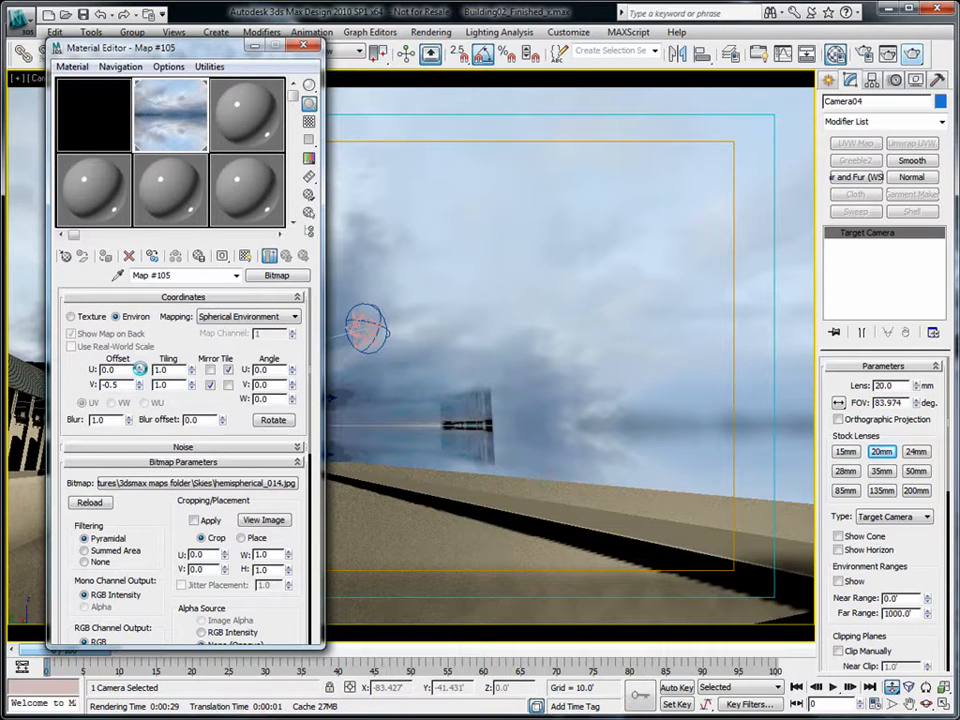
left_click(300, 44)
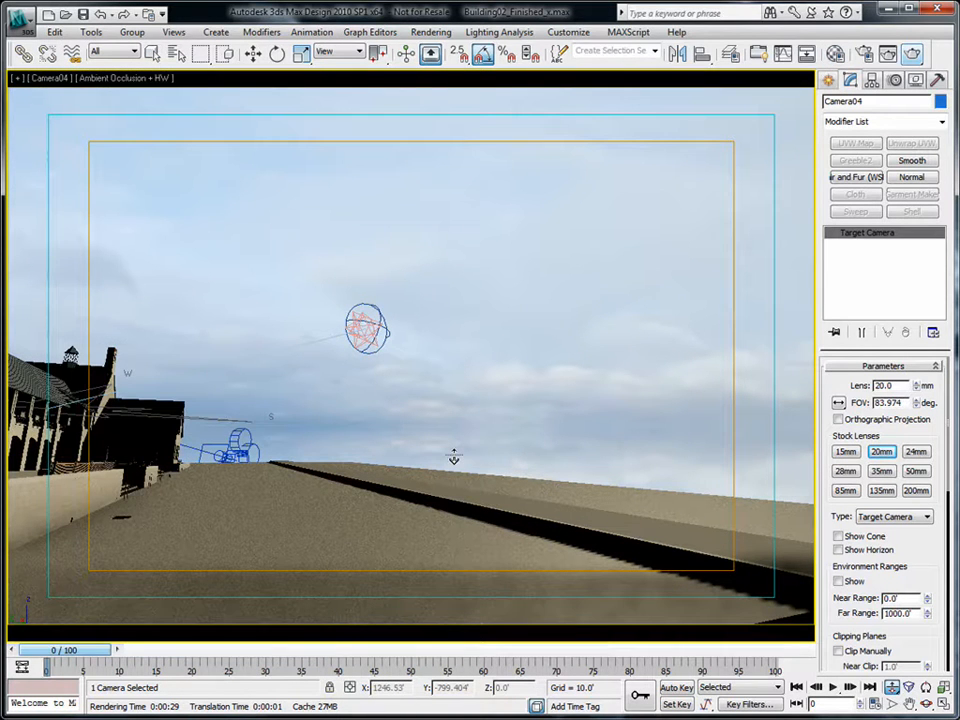